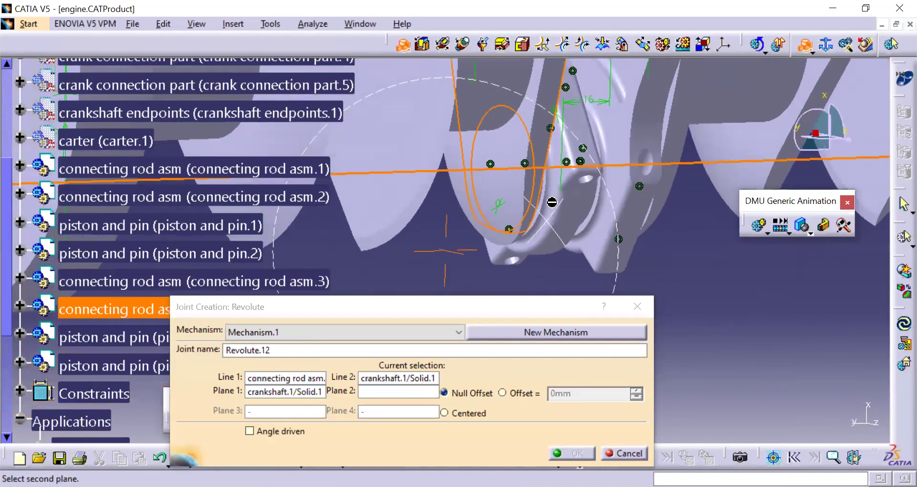
Complete the revolute joint between connecting rod asm.4 and the crankshaft, using the rod's big-end side face as the second plane
middle_drag(541, 163, 498, 199)
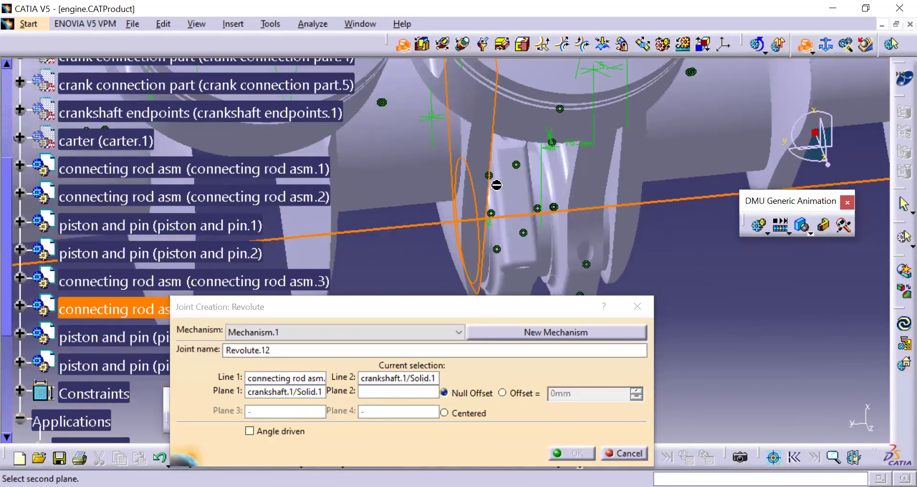
middle_drag(506, 237, 458, 268)
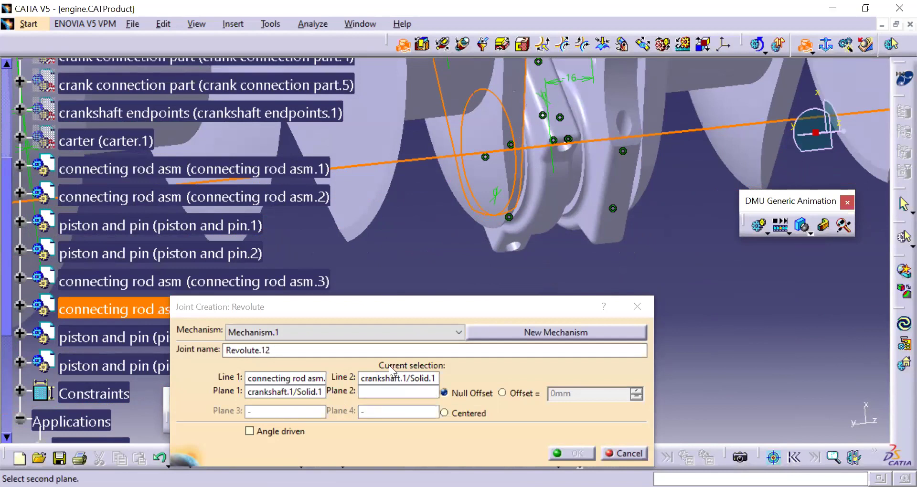
middle_drag(534, 184, 487, 246)
click(480, 215)
click(503, 392)
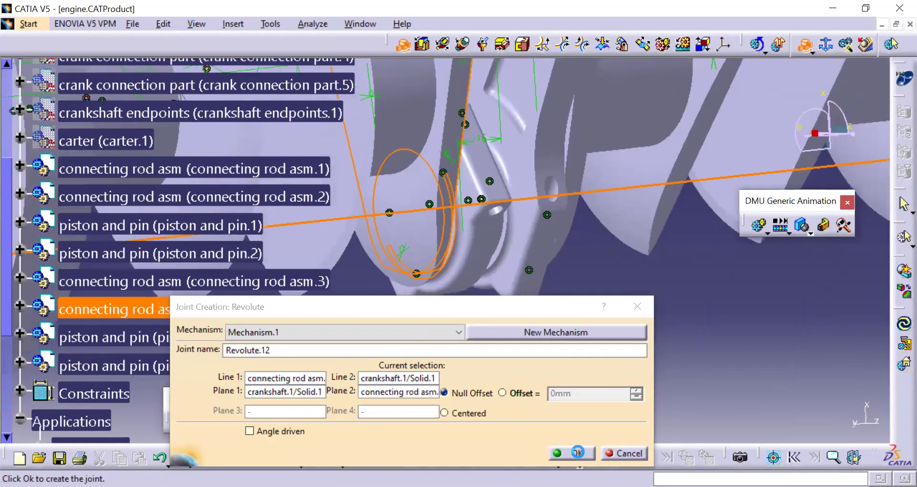
key(Return)
Create a cylindrical joint between the second cylinder bore's axis and the piston and pin.4 axis, hiding the cylinder block to reach the piston
middle_drag(511, 262, 476, 331)
middle_drag(448, 54, 469, 49)
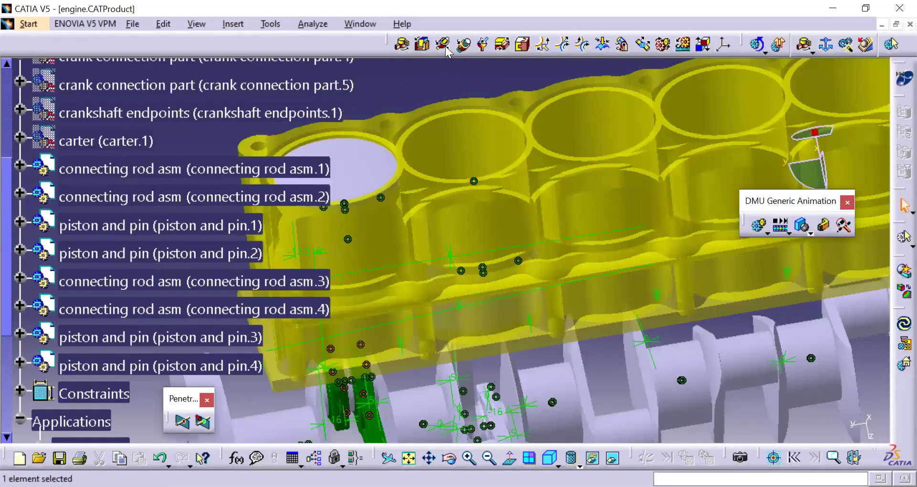
click(444, 44)
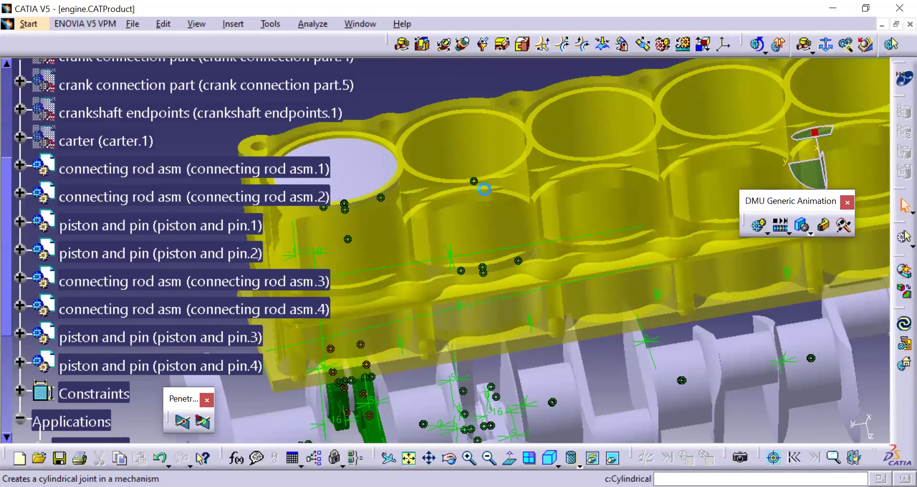
click(484, 234)
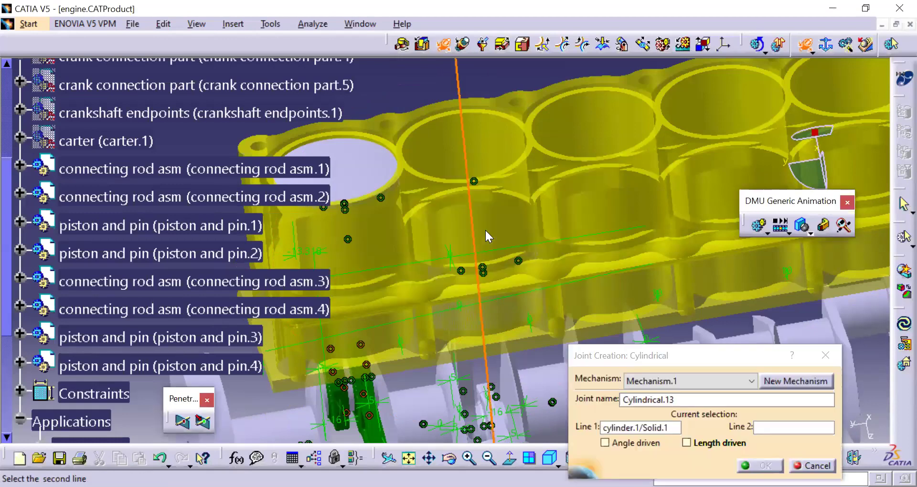
right_click(487, 232)
click(492, 280)
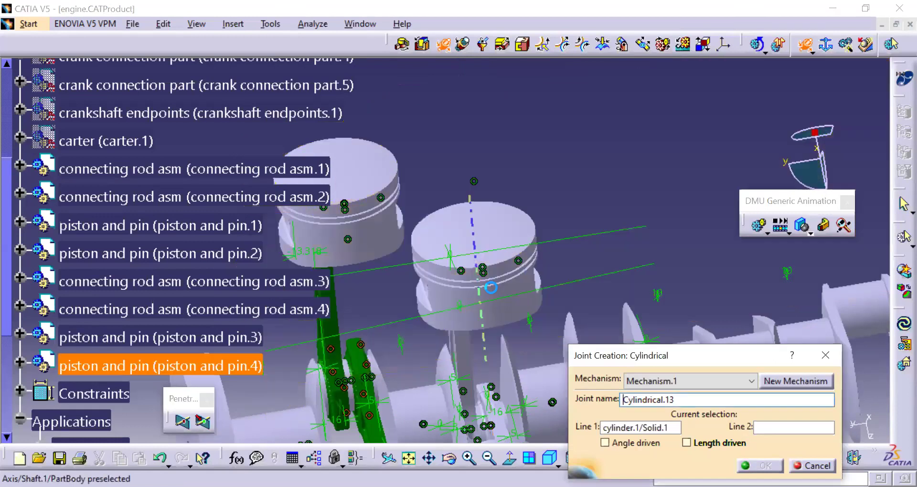
click(479, 287)
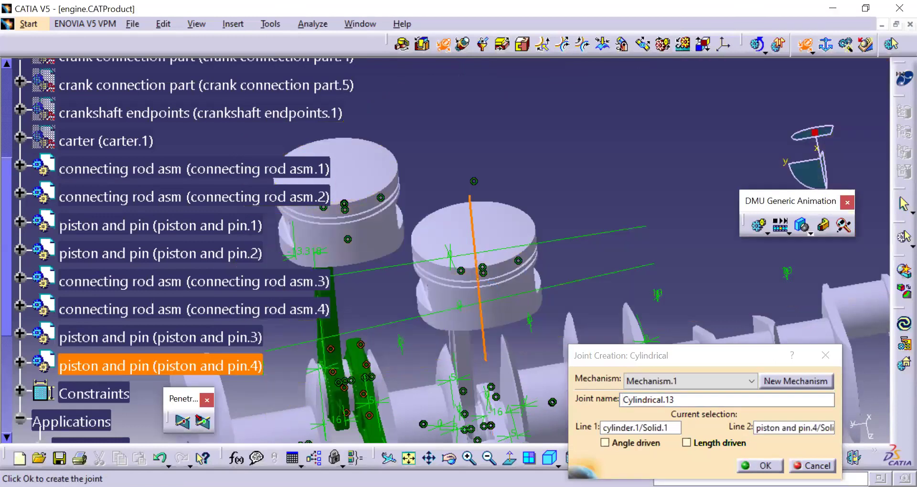
key(Return)
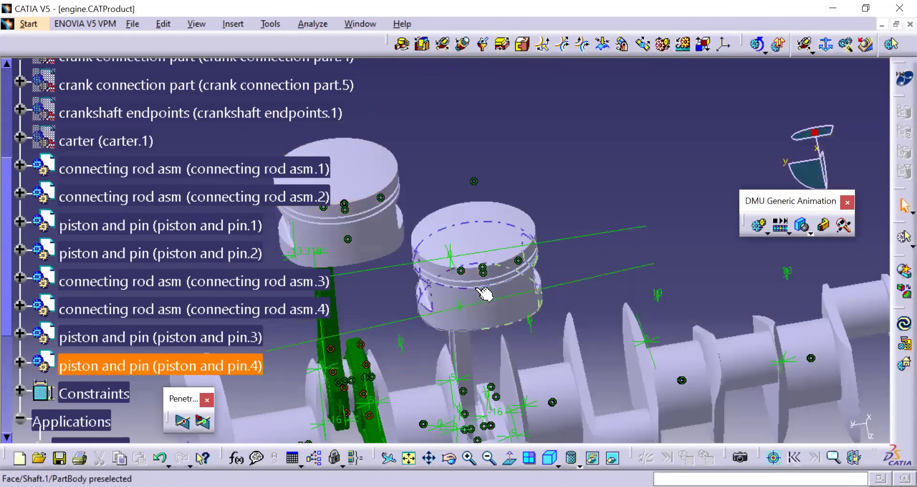
Hide the piston body of piston and pin.4, leaving its pin exposed
click(478, 291)
right_click(519, 259)
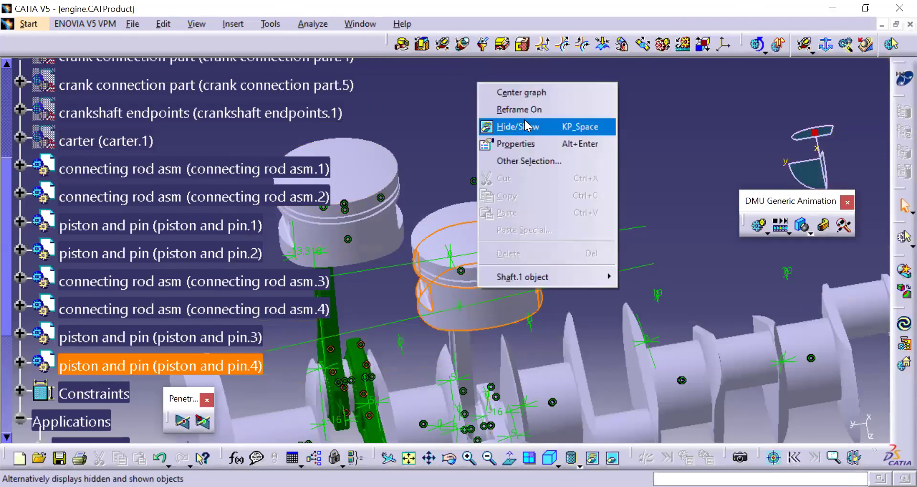
click(518, 126)
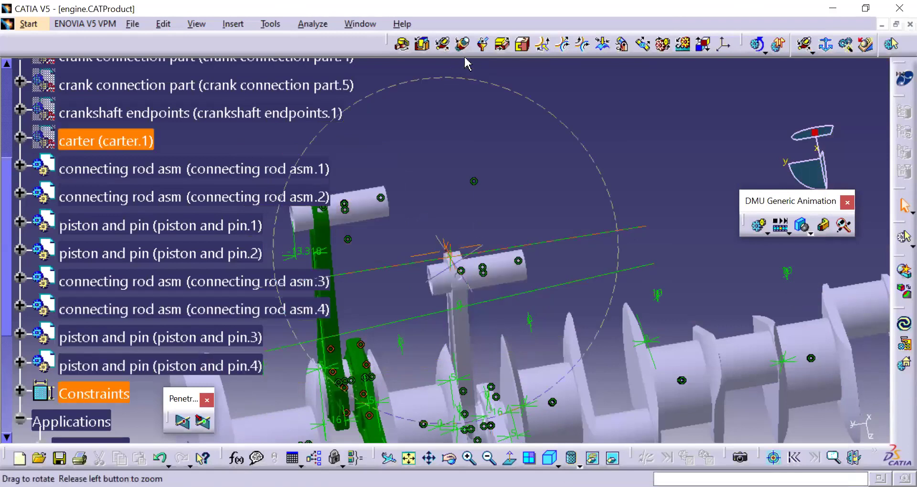
Create a revolute joint between connecting rod asm.4's small end and the pin of piston and pin.4, using their axes and end faces
middle_drag(466, 62, 441, 51)
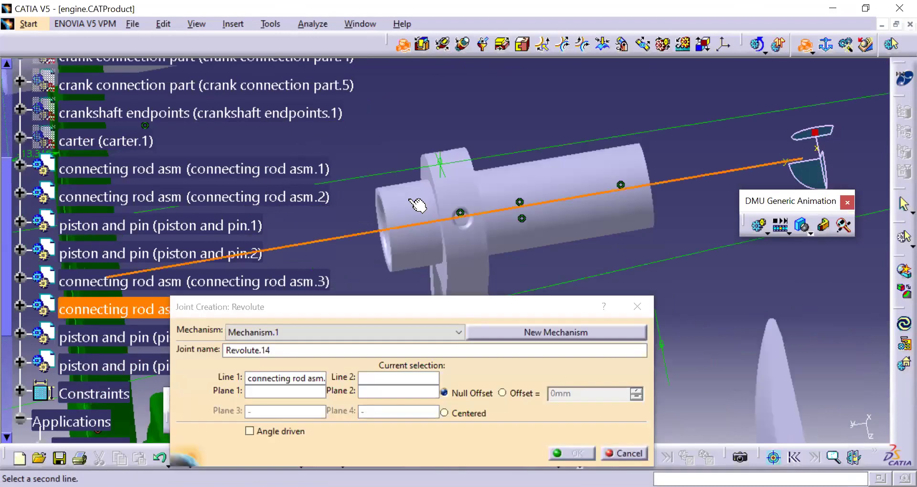
click(411, 200)
middle_drag(374, 233, 485, 139)
middle_drag(477, 249, 465, 268)
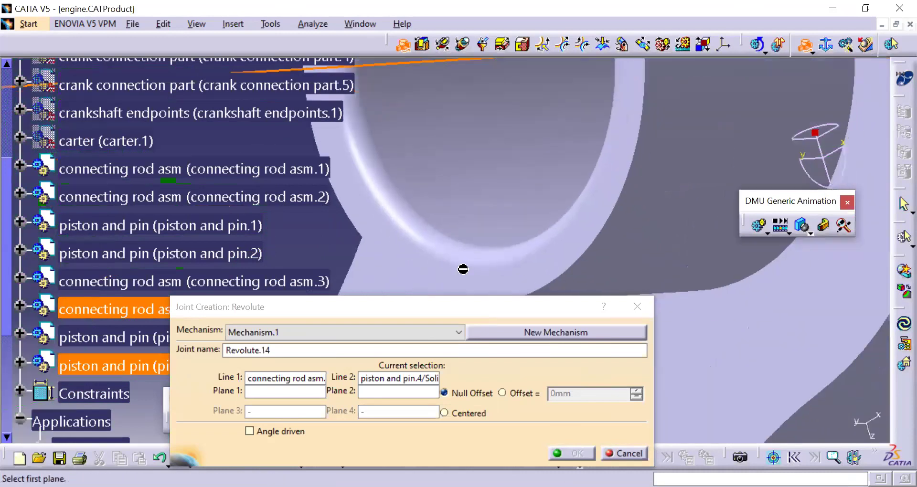
click(523, 278)
middle_drag(497, 213, 533, 189)
click(551, 167)
click(504, 396)
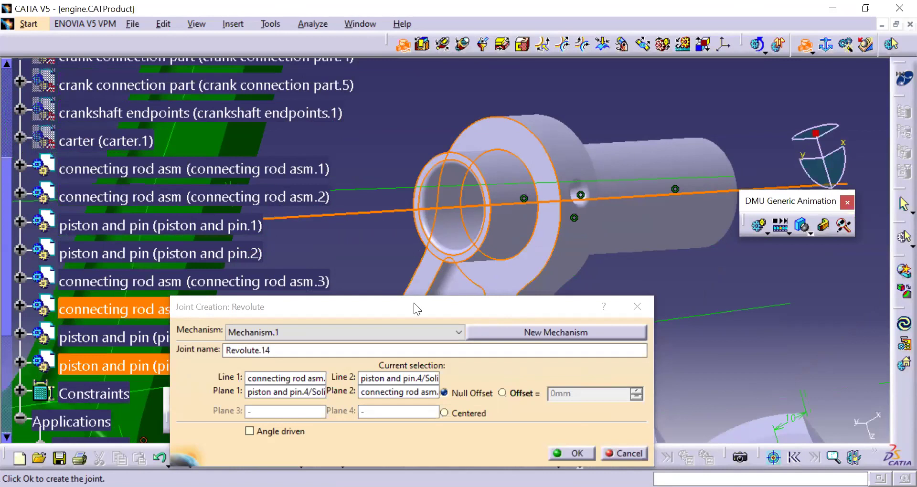
drag(487, 317, 412, 184)
click(497, 320)
middle_drag(497, 320, 464, 336)
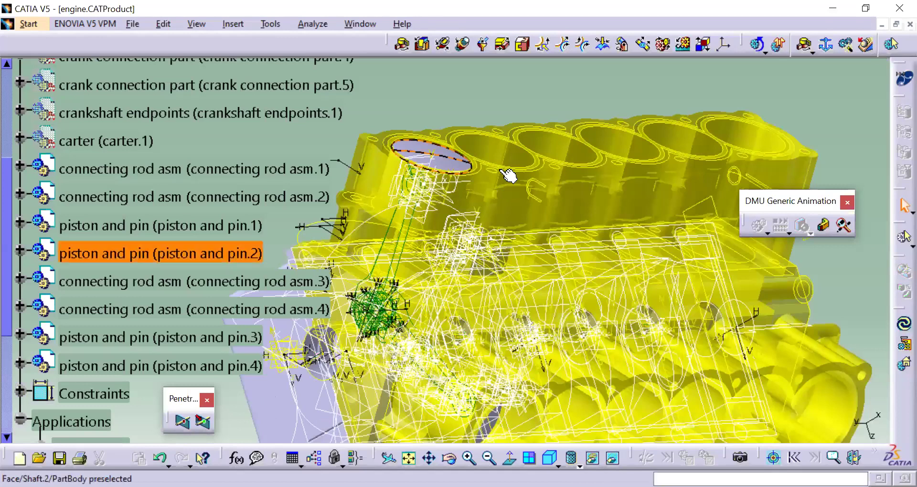
Restore the hidden piston, cylinder block and lower crankcase, and return to the visible space
right_click(449, 148)
click(487, 205)
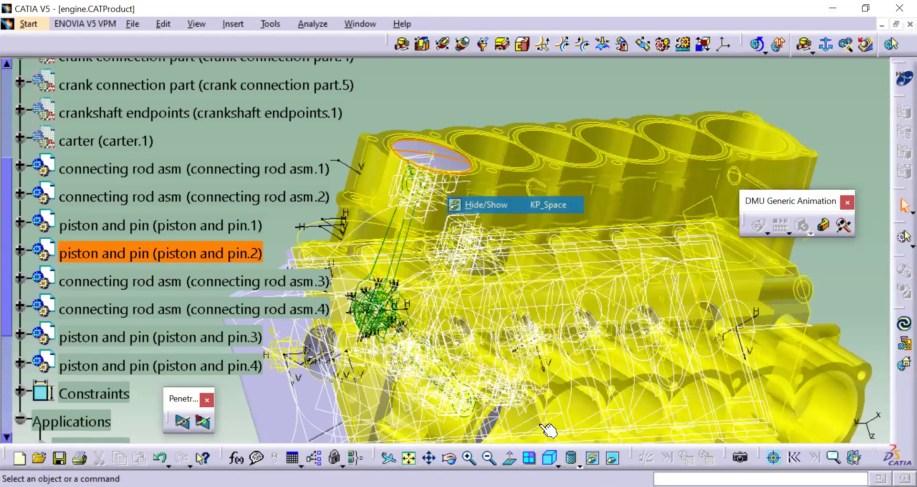
right_click(574, 183)
click(616, 227)
middle_drag(621, 421, 490, 250)
right_click(490, 250)
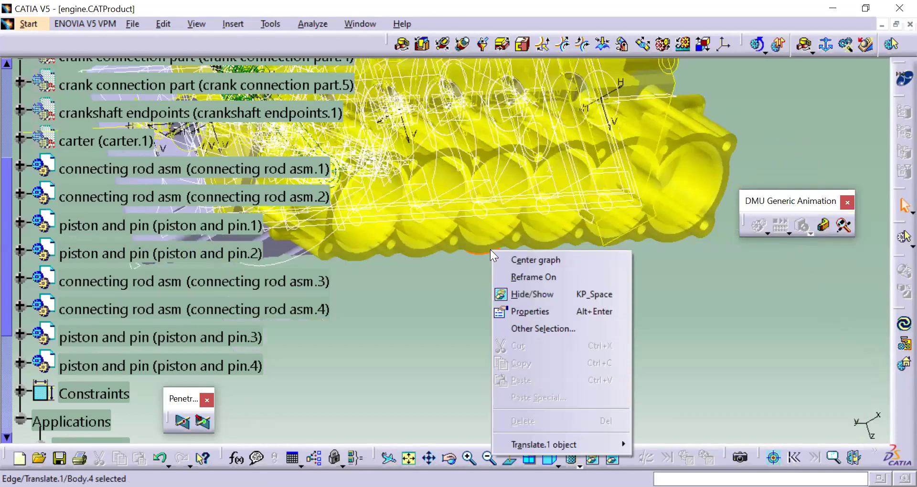
click(538, 296)
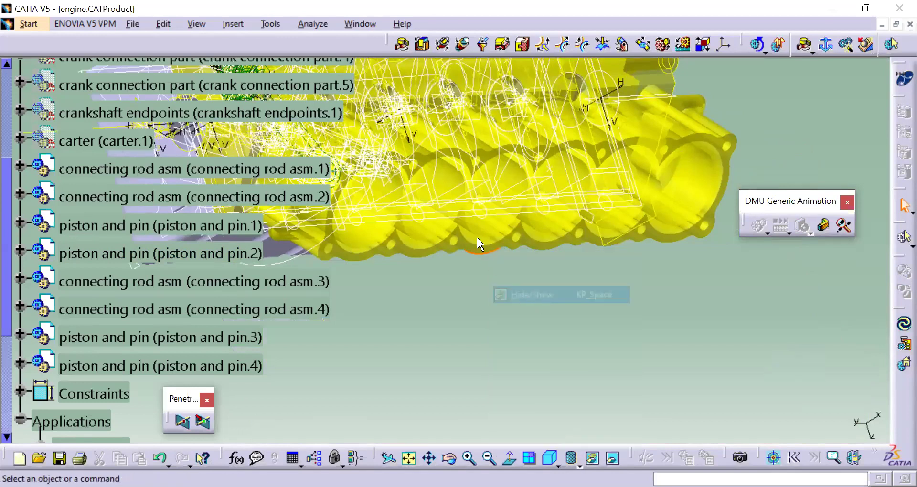
click(611, 458)
Hide the lower crankcase again, keeping the cylinder block and crankshaft shown
middle_drag(444, 198, 475, 223)
middle_drag(437, 125, 406, 258)
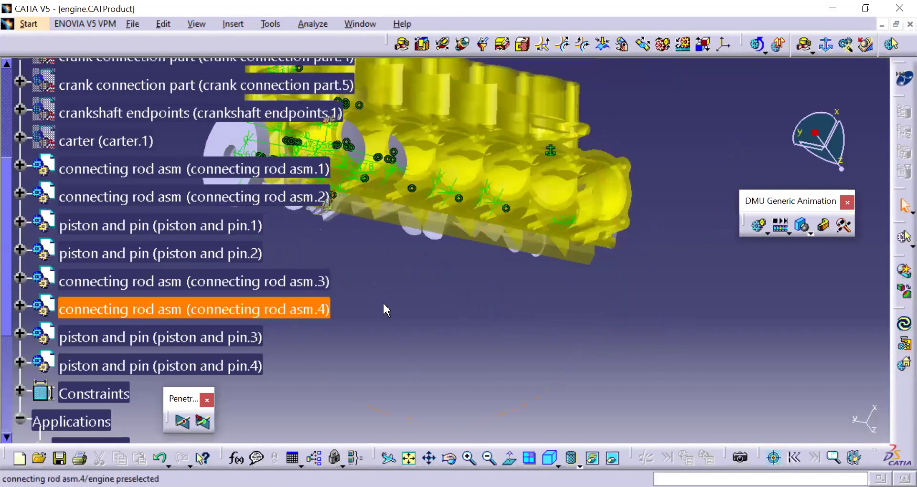
middle_drag(254, 236, 649, 275)
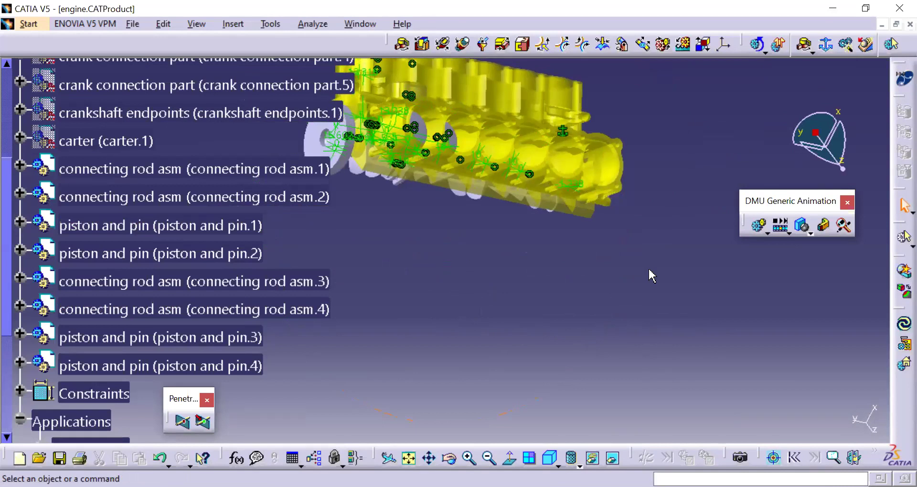
middle_drag(508, 275, 471, 214)
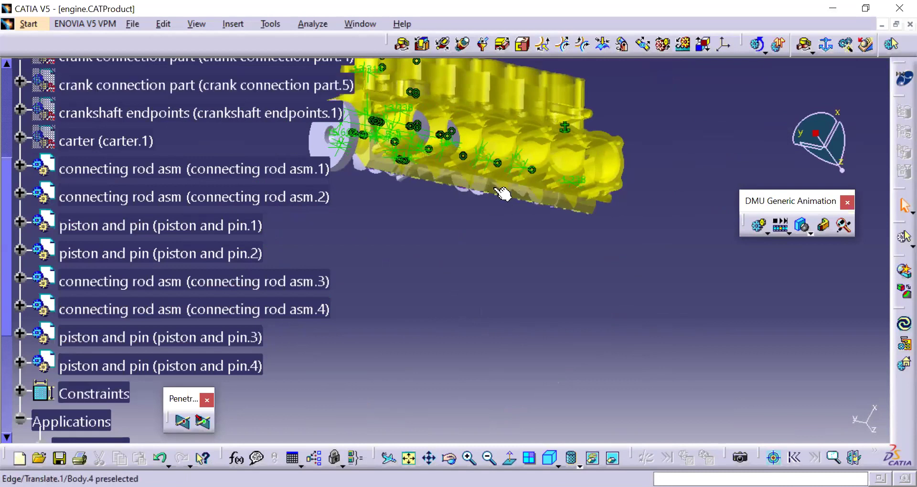
middle_drag(519, 232, 569, 246)
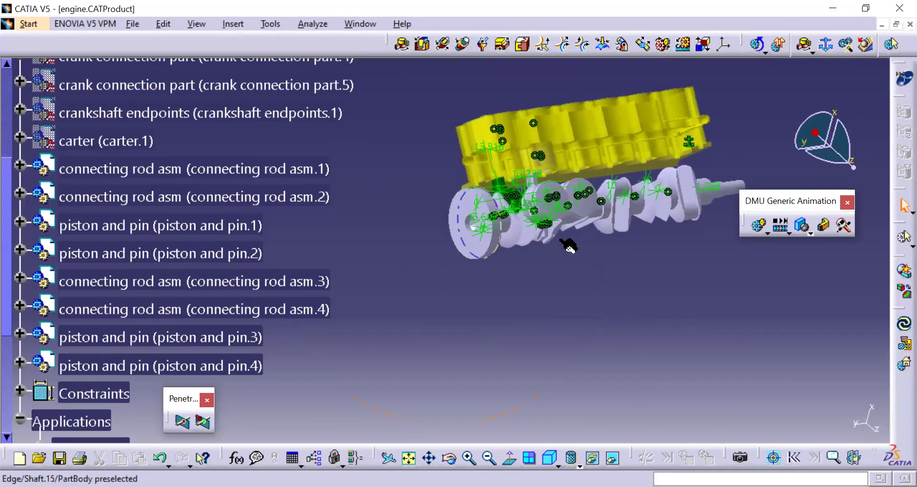
Start a new simulation of Mechanism.1 and set Command.1 to its lower limit of -360
click(897, 238)
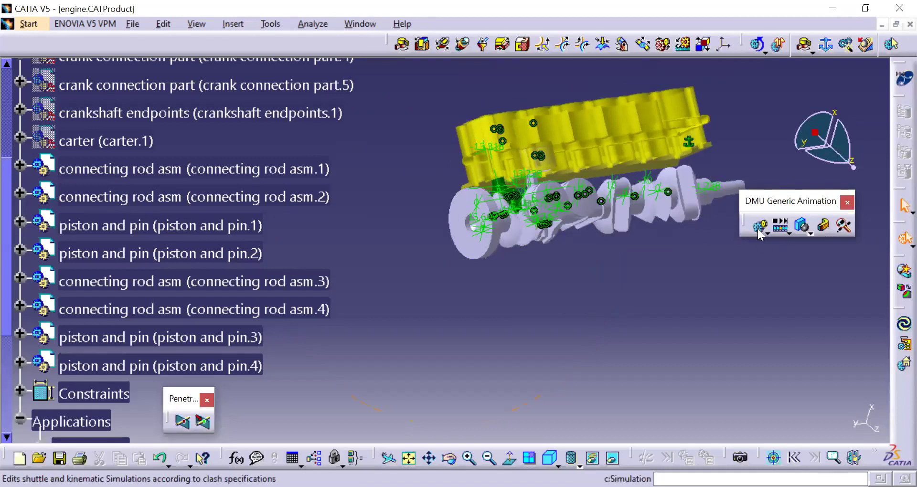
click(759, 229)
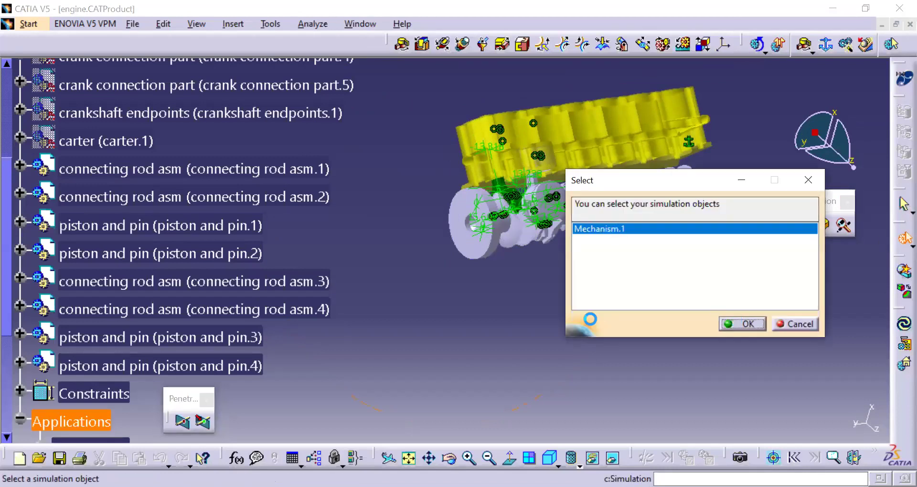
drag(738, 387, 688, 394)
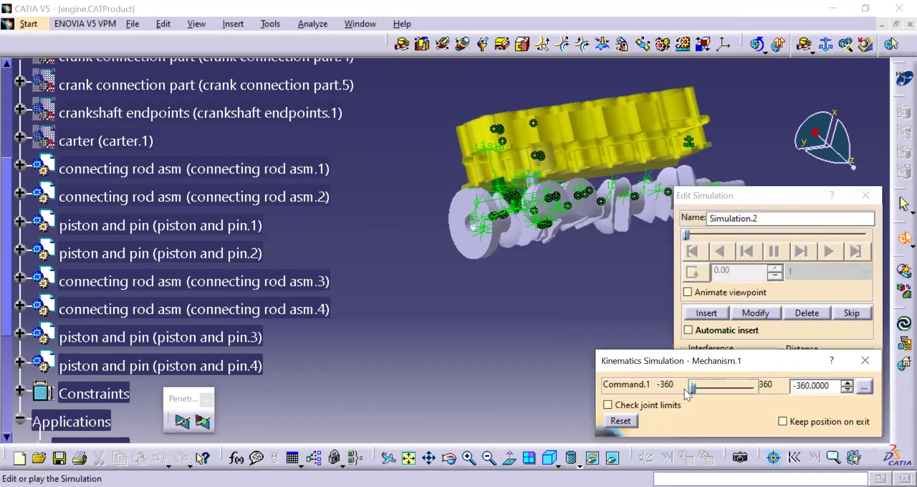
Set the simulation to loop with an interpolation step of 0.01 and play it
click(690, 274)
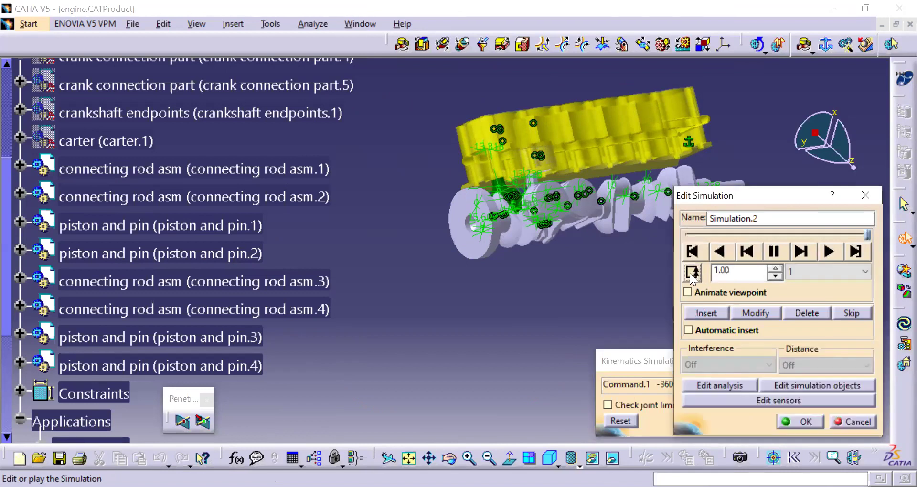
click(832, 270)
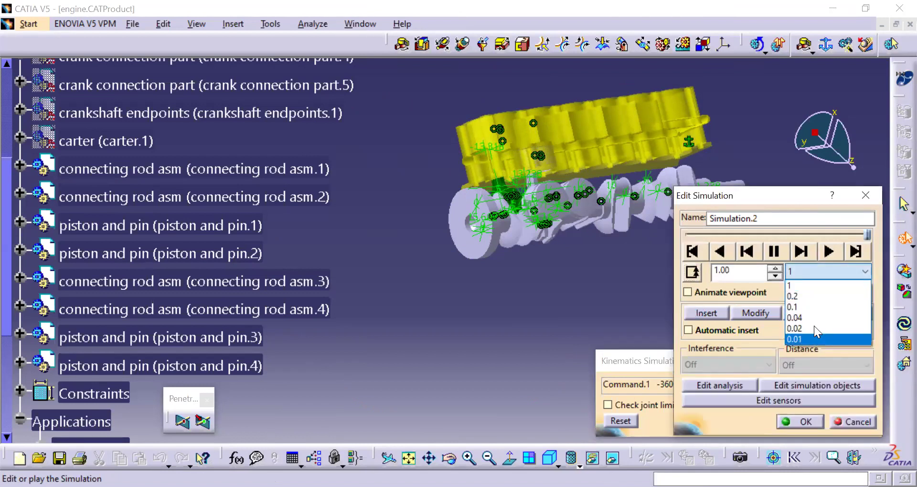
click(816, 338)
click(829, 252)
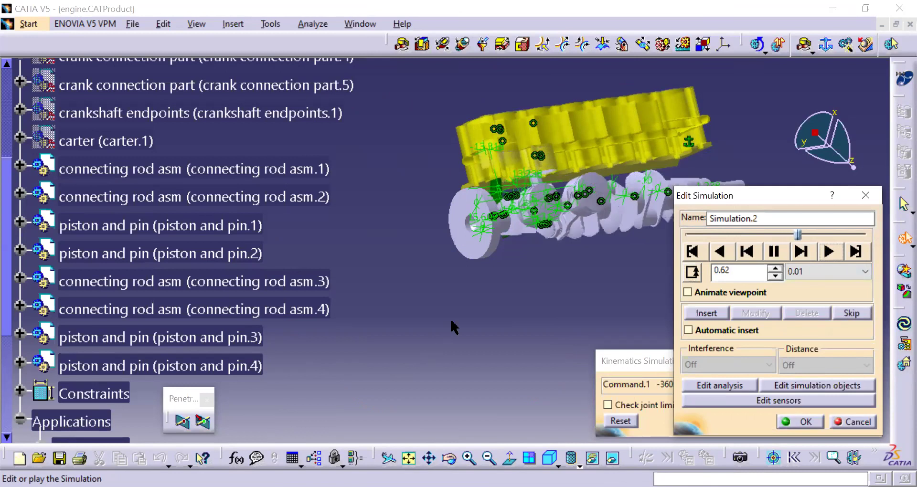
Examine the motion of the crankshaft, connecting rods and pistons from several angles while the simulation plays
middle_drag(507, 283, 485, 300)
middle_drag(493, 248, 457, 311)
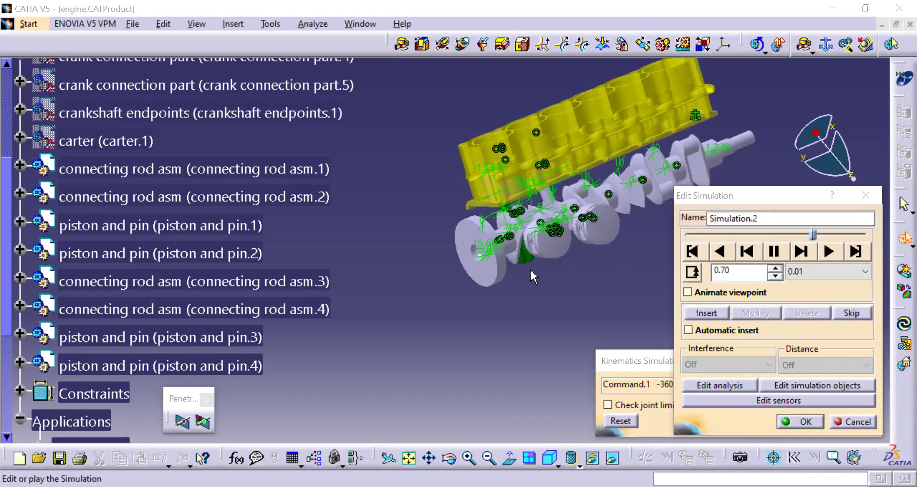
scroll(477, 301, down, 1)
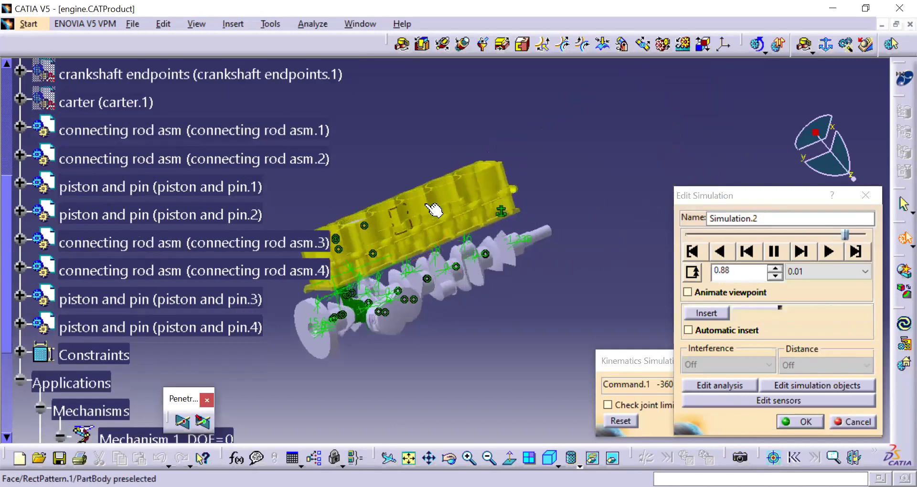
middle_drag(445, 258, 477, 301)
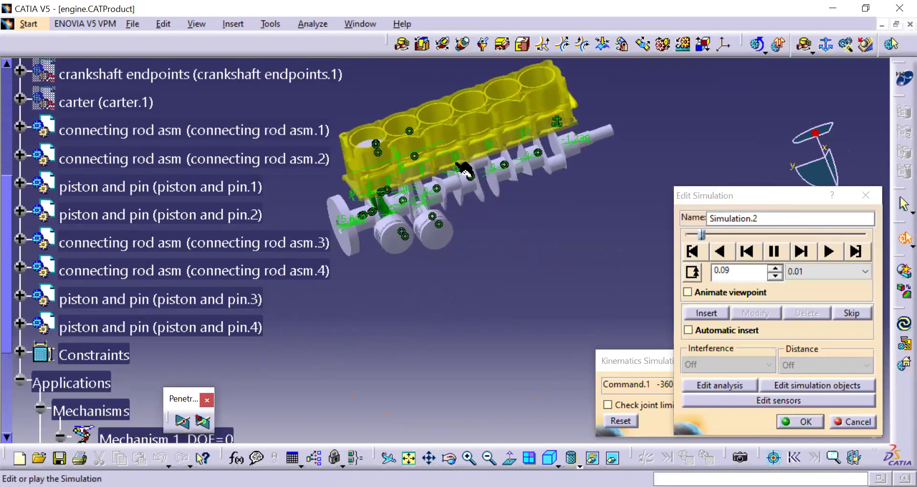
middle_drag(472, 268, 329, 272)
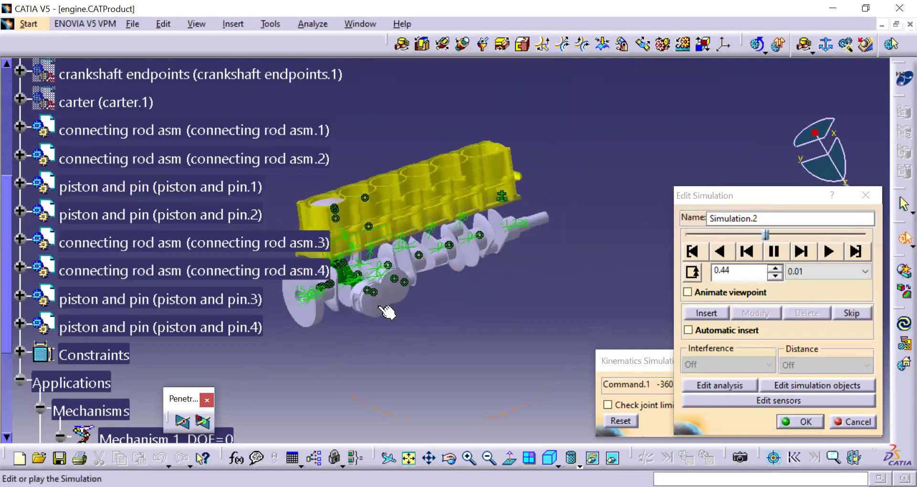
middle_drag(430, 163, 497, 190)
scroll(497, 190, up, 1)
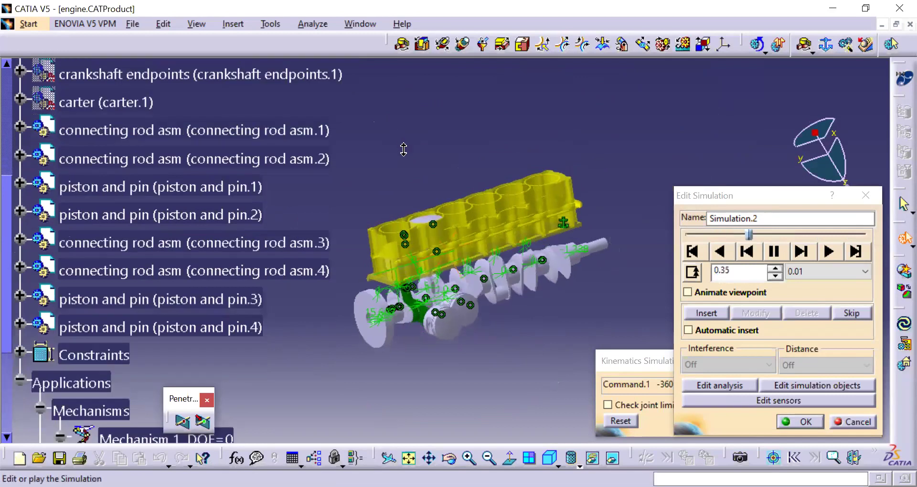
middle_drag(421, 240, 429, 249)
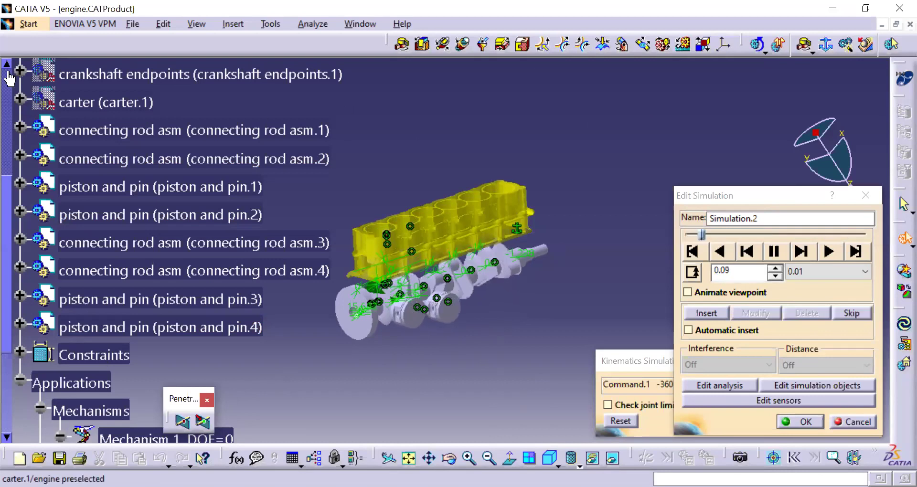
End the running simulation of the engine mechanism and close the simulation editor
click(29, 24)
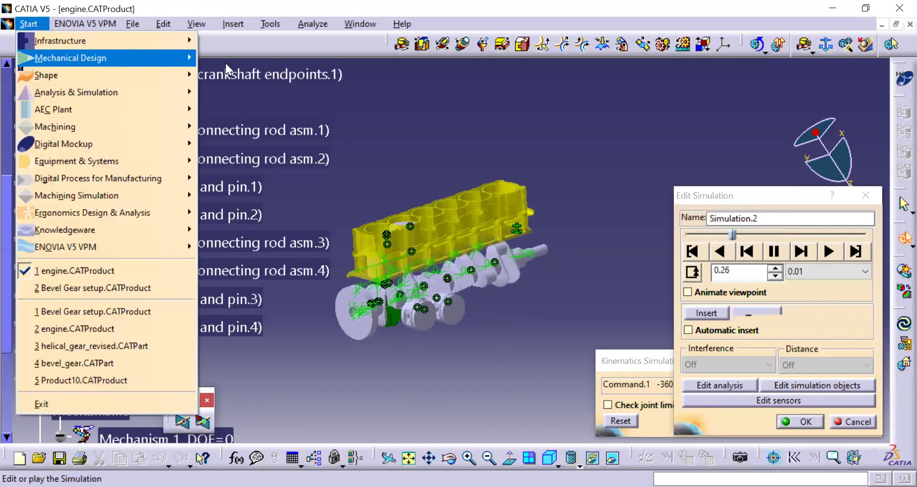
mouse_move(128, 56)
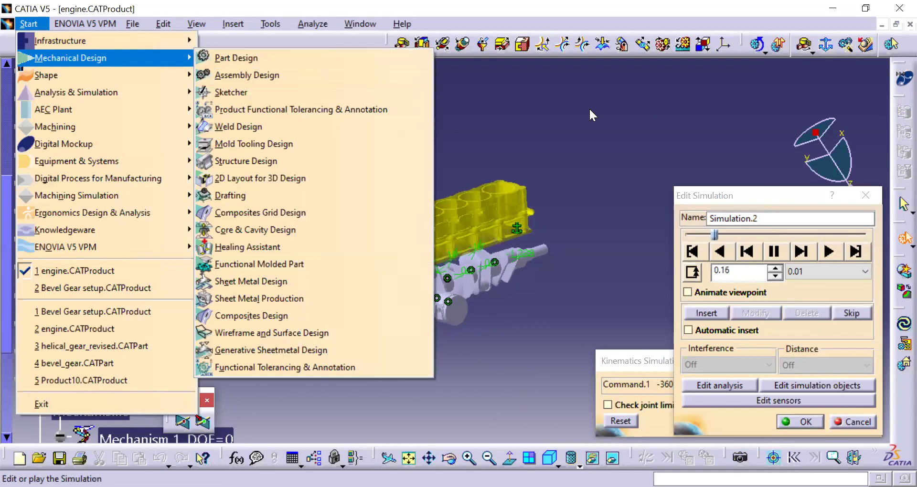
click(773, 199)
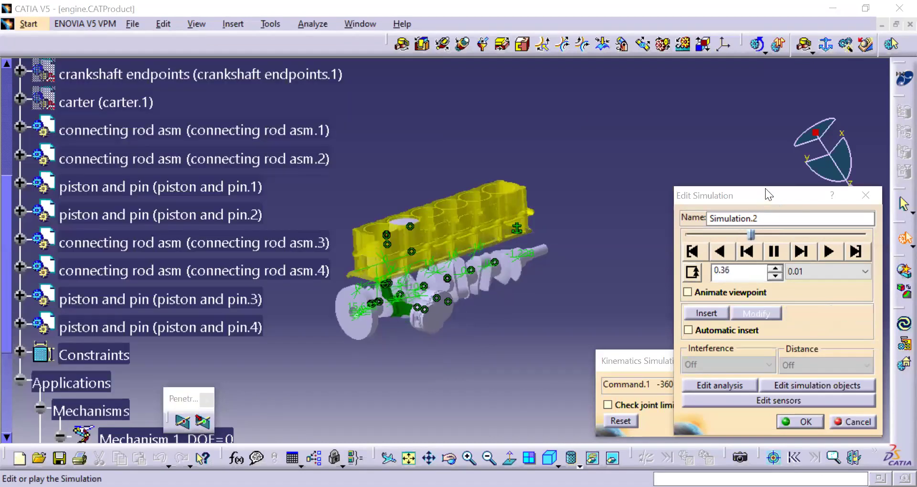
drag(767, 193, 665, 184)
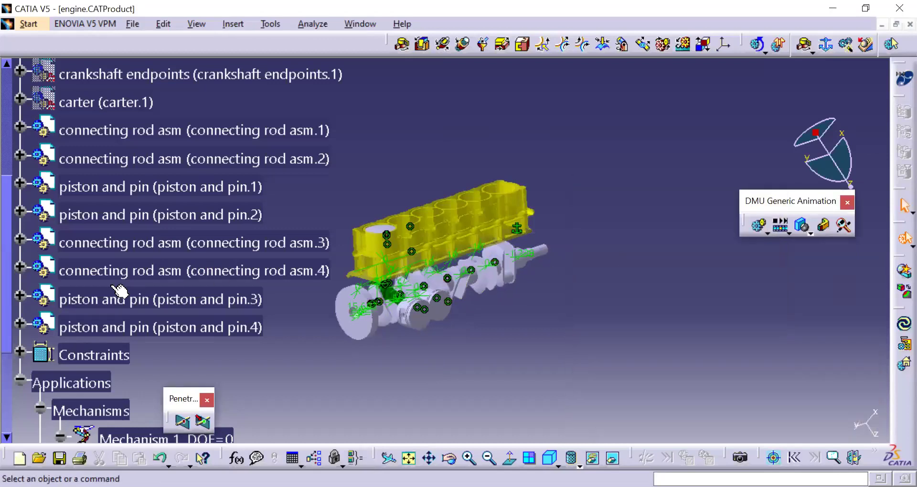
Open Command.1 of Mechanism.1 for editing and check its option to link a sketch as a law
scroll(117, 292, down, 1)
scroll(114, 291, down, 2)
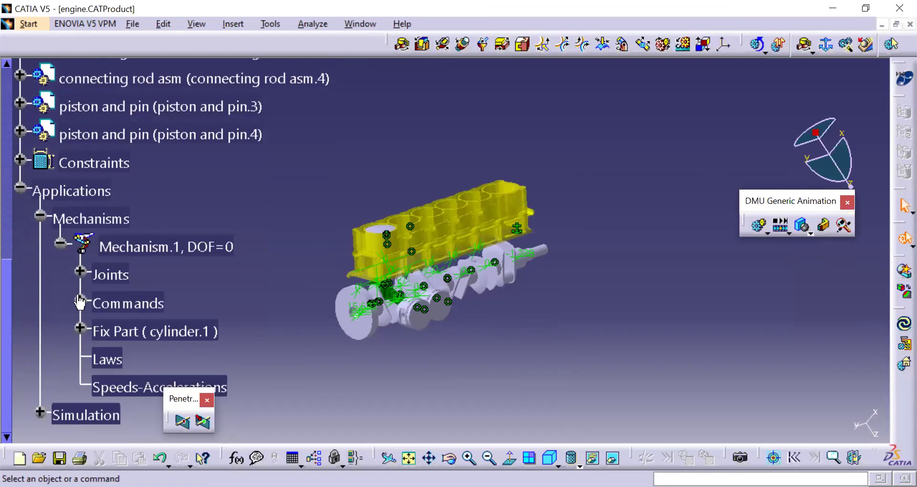
click(81, 301)
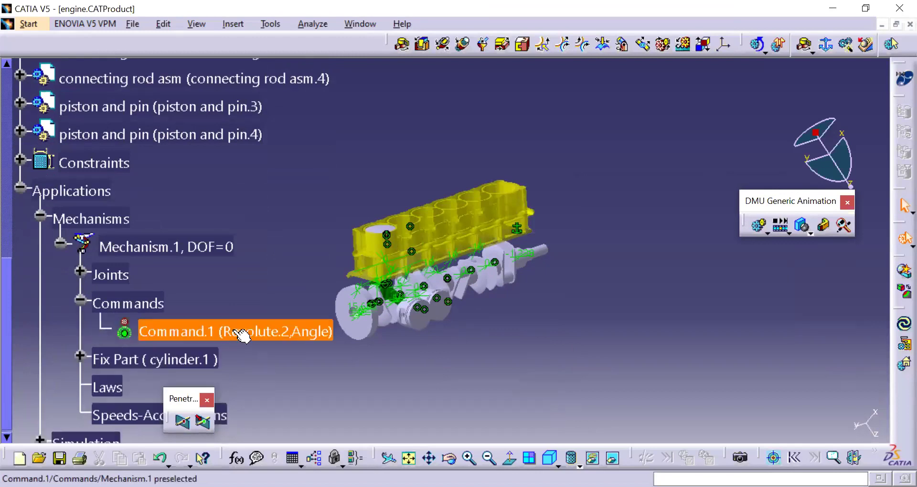
double_click(263, 333)
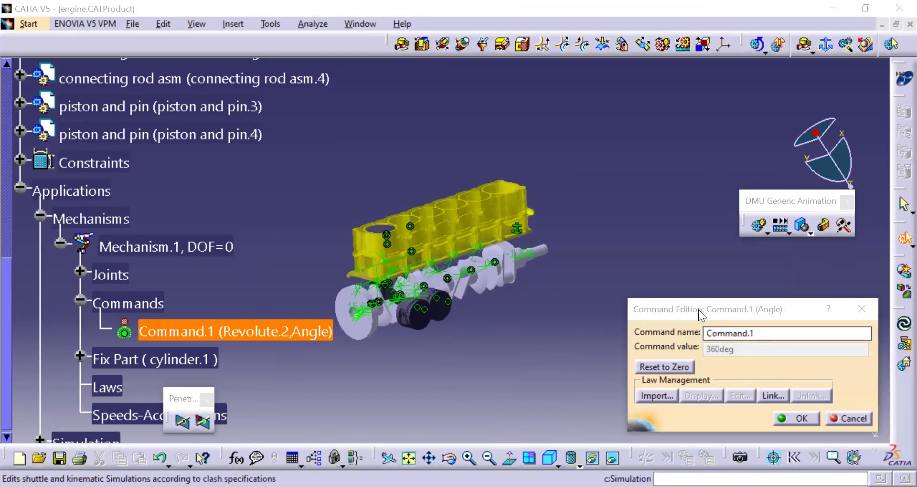
middle_drag(452, 181, 406, 282)
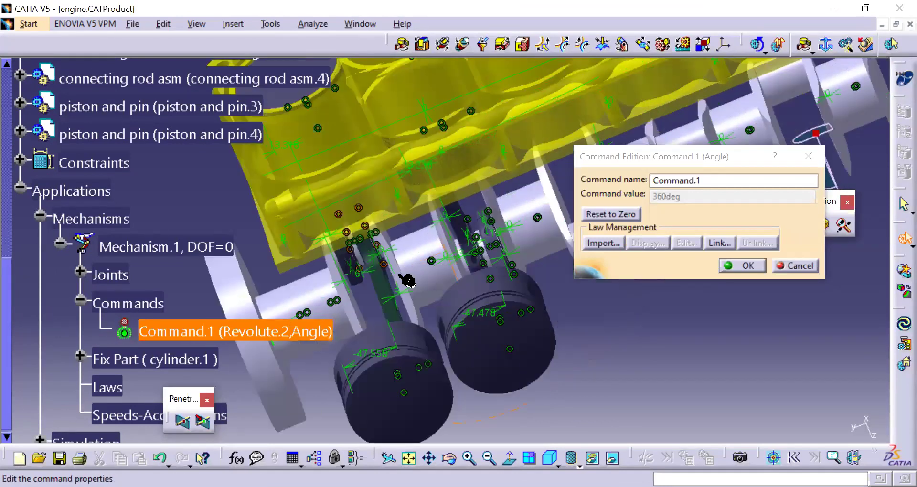
middle_drag(458, 199, 641, 262)
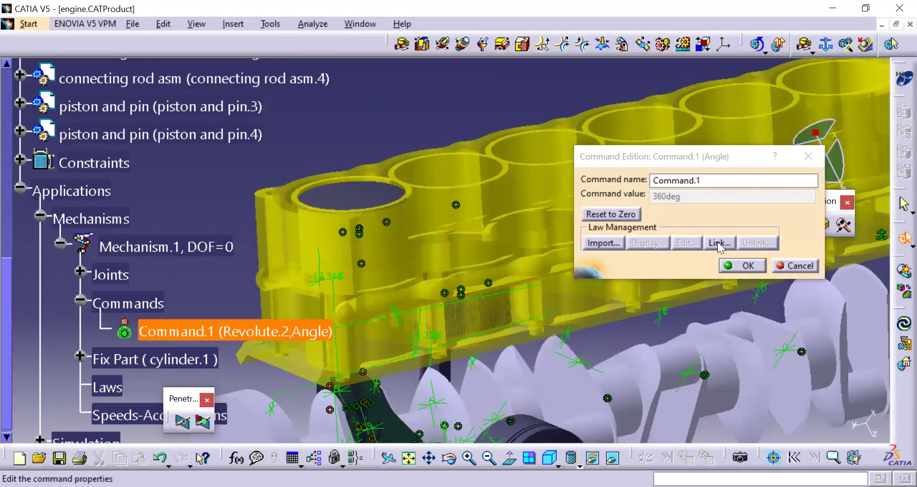
click(719, 243)
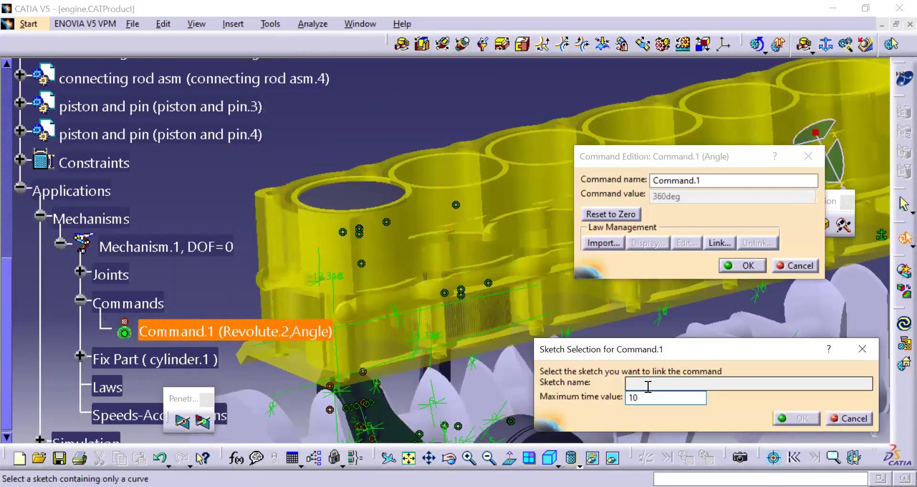
click(859, 346)
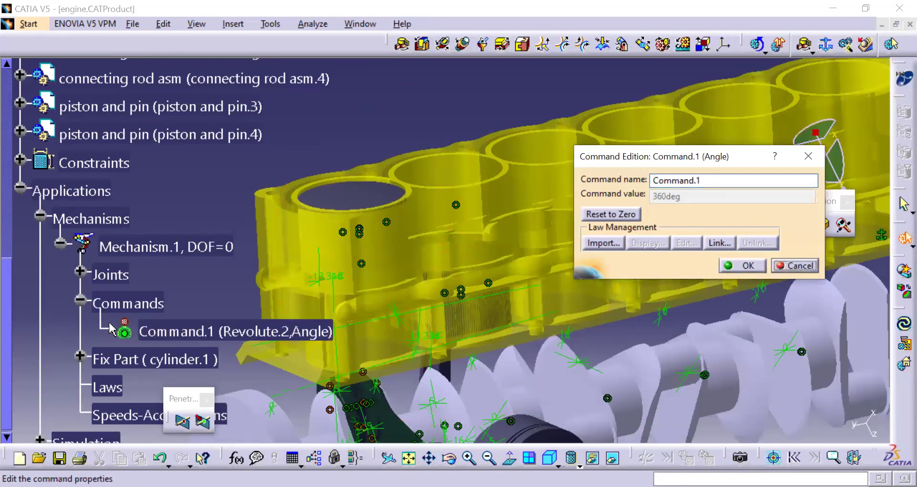
Open the Revolute.2 joint between the crankshaft and cylinder to review its geometry and angle limits
click(184, 334)
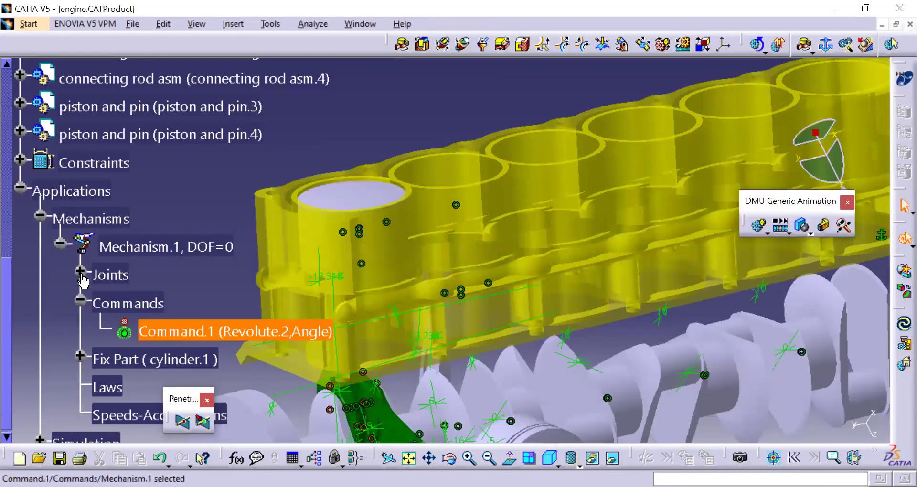
click(81, 272)
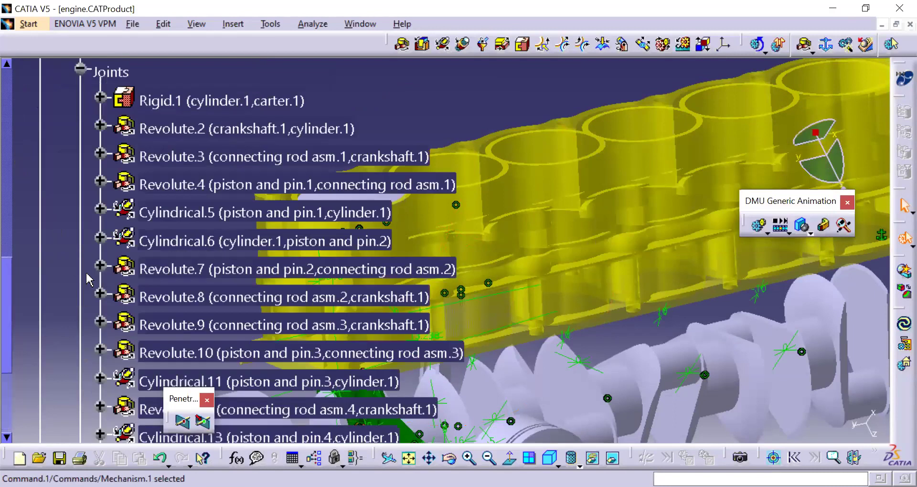
double_click(203, 134)
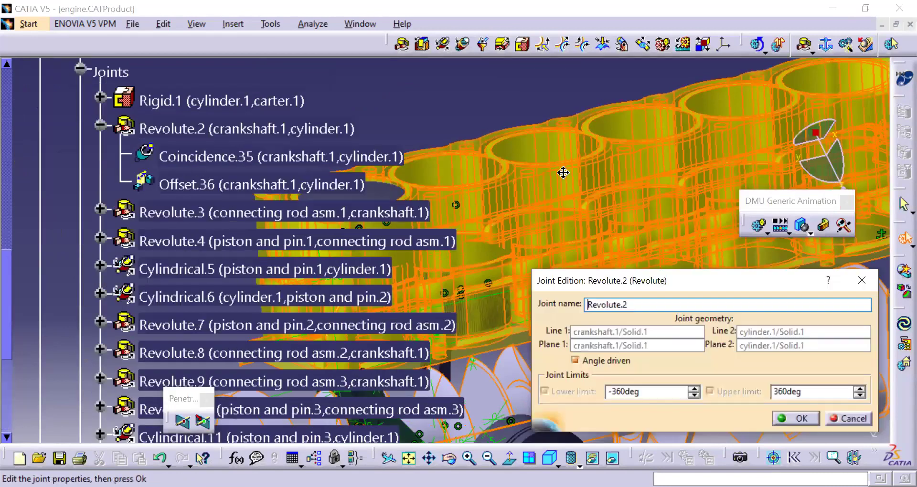
Bring the lower crankcase back from the hidden space and close the Revolute.2 joint editor
middle_drag(625, 81, 490, 165)
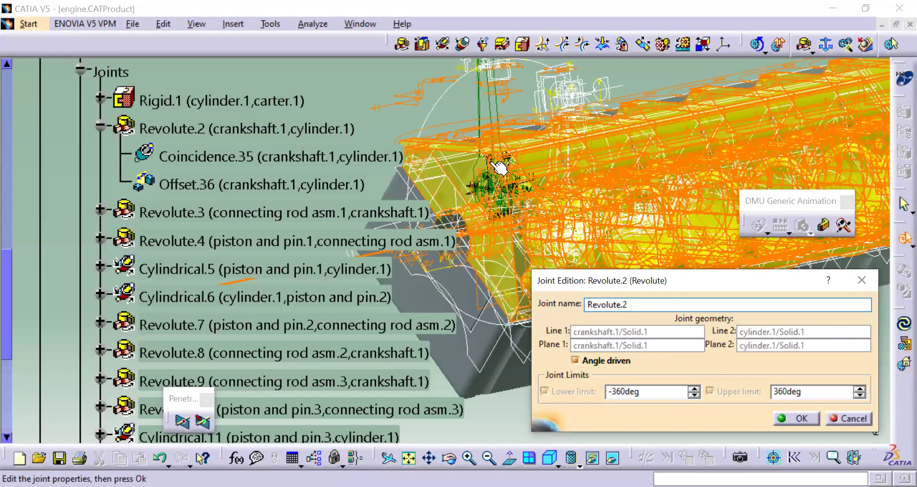
middle_drag(499, 167, 487, 151)
right_click(511, 195)
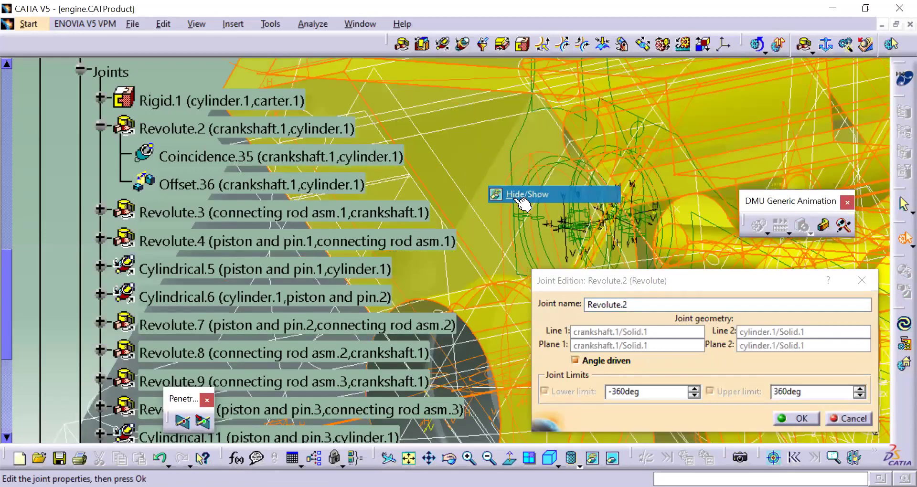
click(612, 457)
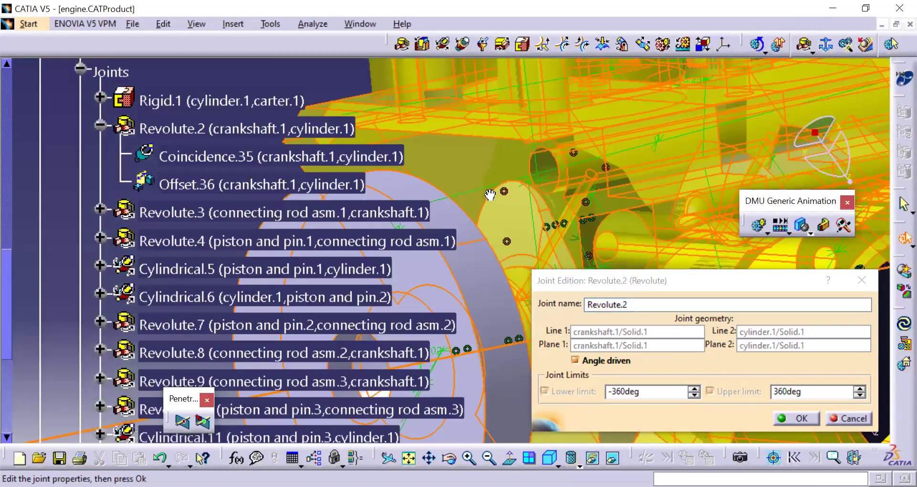
middle_drag(467, 133, 491, 247)
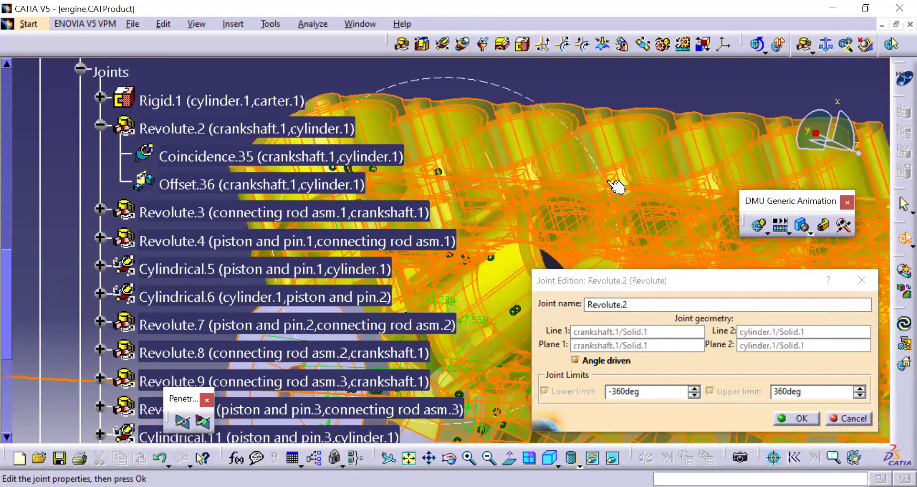
click(862, 281)
Examine the engine block with its lower crankcase from several angles alongside the mechanism's joints and command
scroll(253, 334, down, 5)
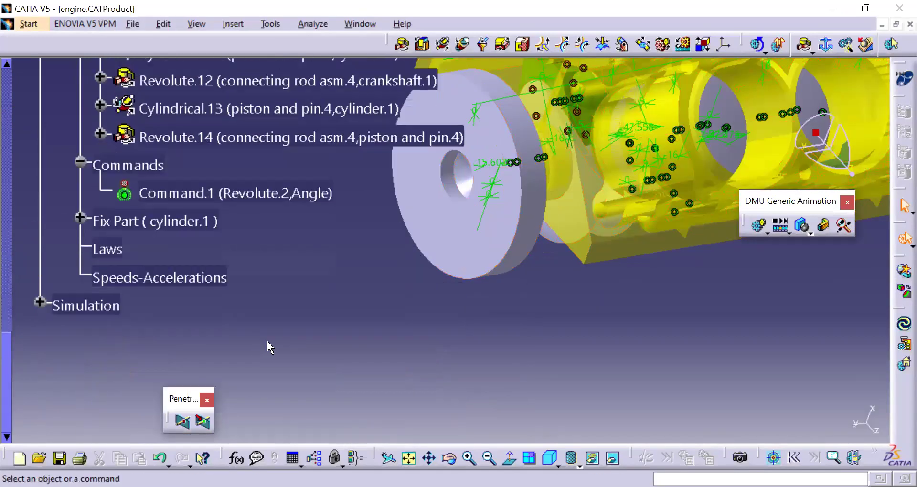
scroll(268, 347, up, 3)
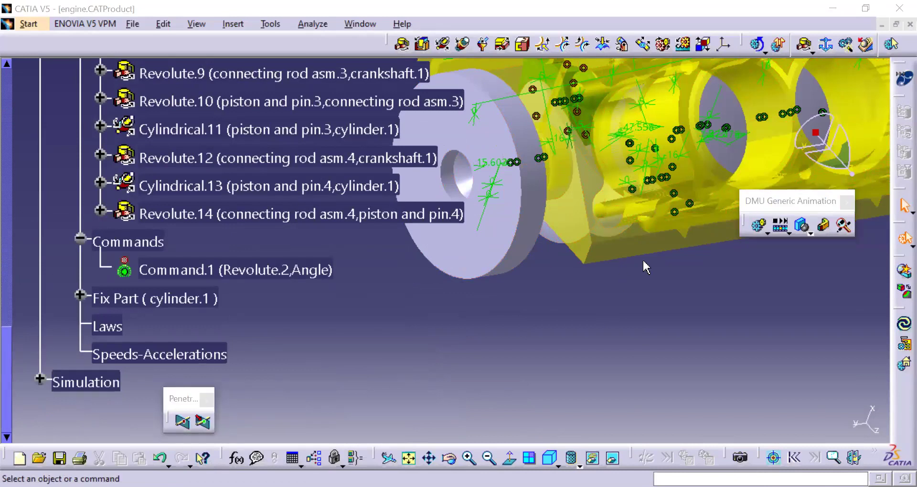
click(184, 270)
click(411, 353)
middle_drag(555, 277, 631, 168)
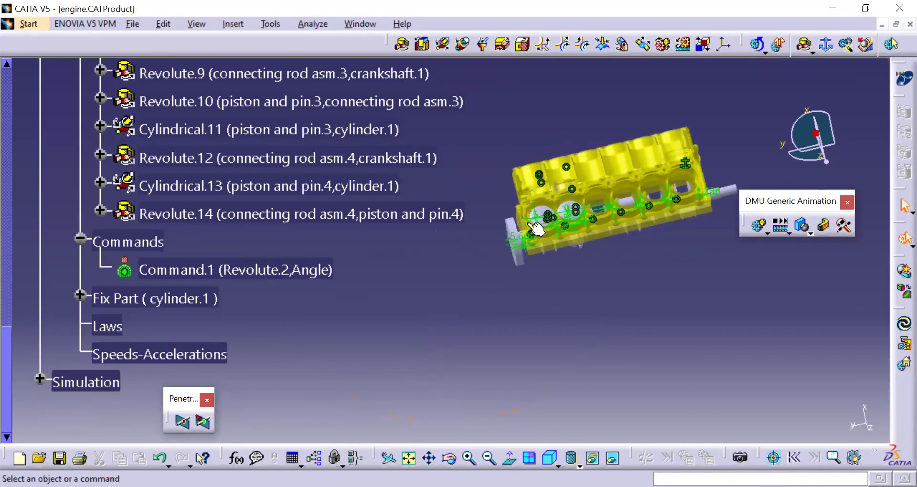
middle_drag(540, 241, 518, 300)
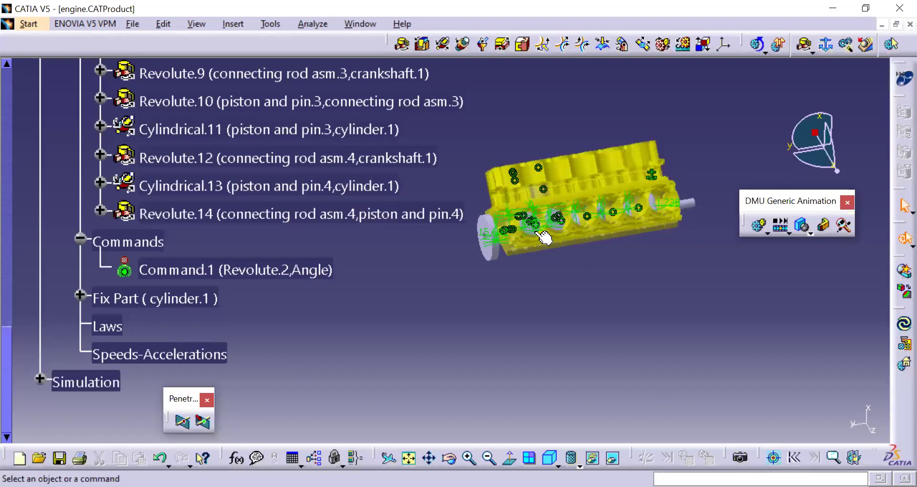
middle_drag(585, 278, 743, 287)
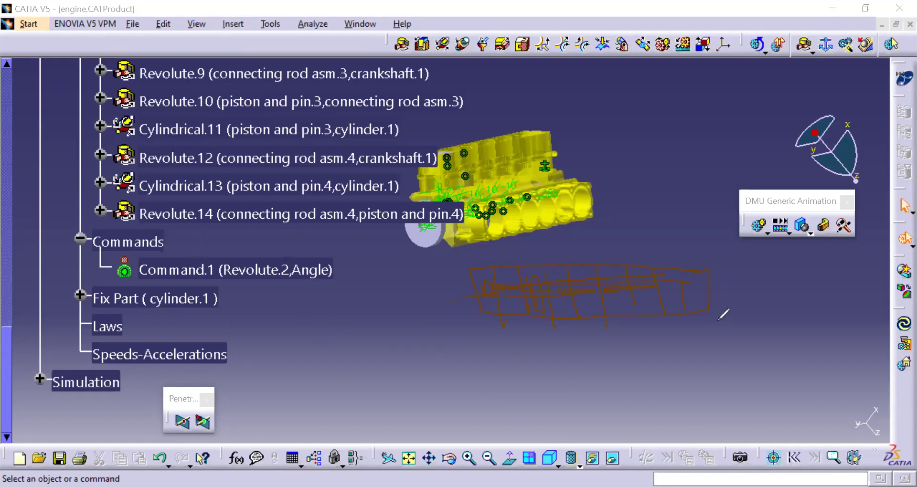
mouse_move(326, 271)
mouse_down()
mouse_move(303, 192)
mouse_move(341, 351)
mouse_move(308, 182)
mouse_move(323, 367)
mouse_move(324, 261)
mouse_up()
mouse_move(305, 181)
mouse_down()
mouse_move(270, 301)
mouse_move(325, 285)
mouse_move(277, 273)
mouse_move(344, 323)
mouse_move(262, 285)
mouse_move(301, 374)
mouse_move(268, 222)
mouse_up()
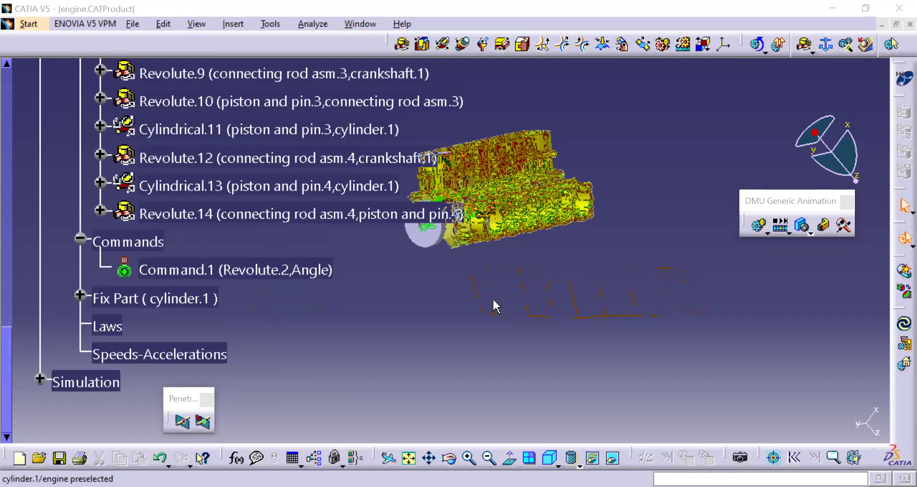
Collapse the Joints branch of Mechanism.1 in the specification tree
scroll(76, 214, up, 3)
scroll(77, 214, up, 4)
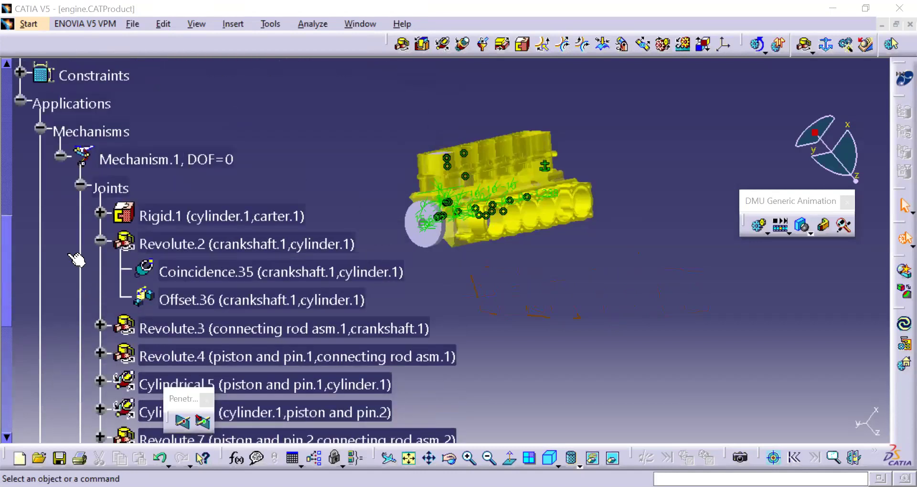
click(80, 299)
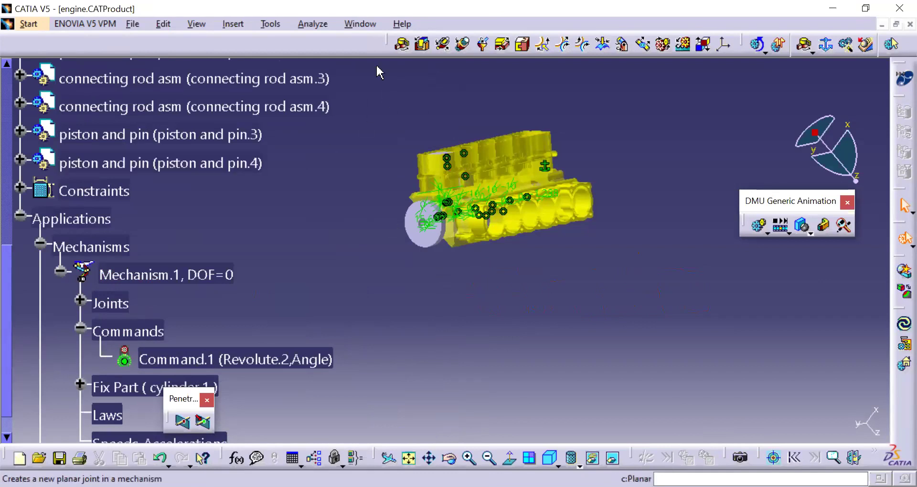
click(766, 54)
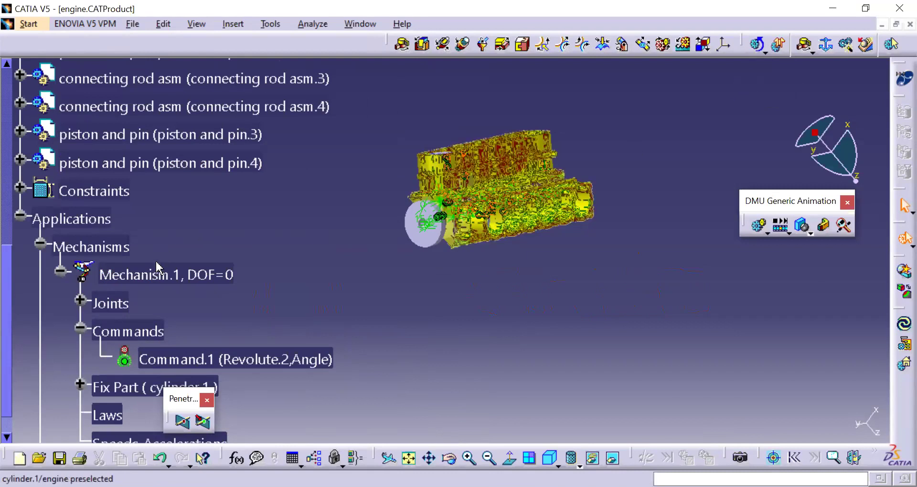
right_click(145, 277)
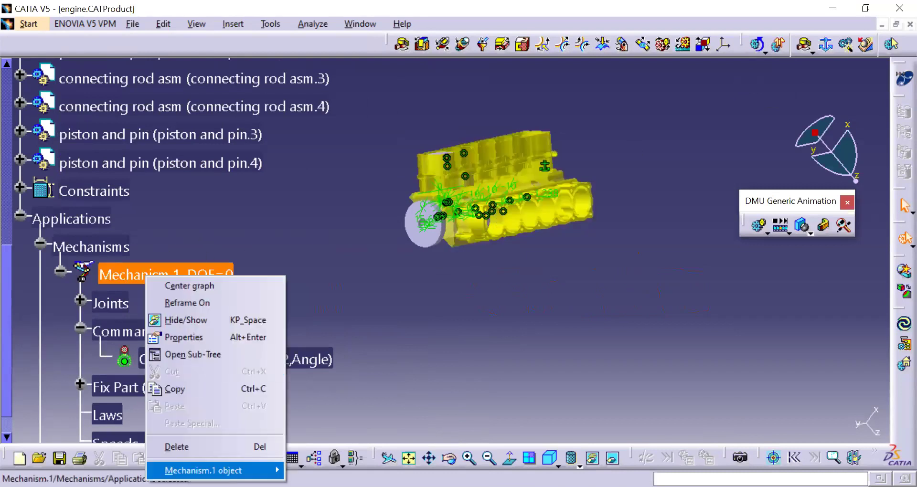
mouse_move(215, 471)
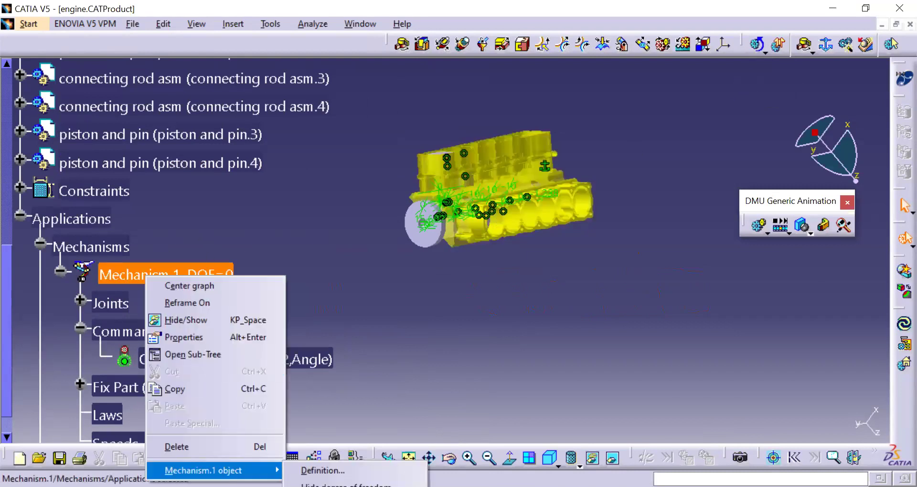
click(416, 357)
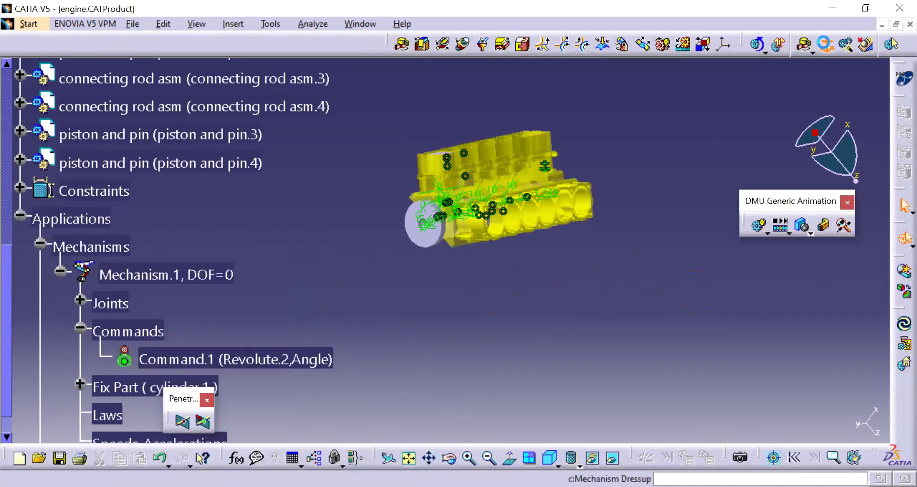
click(824, 45)
click(754, 199)
click(755, 198)
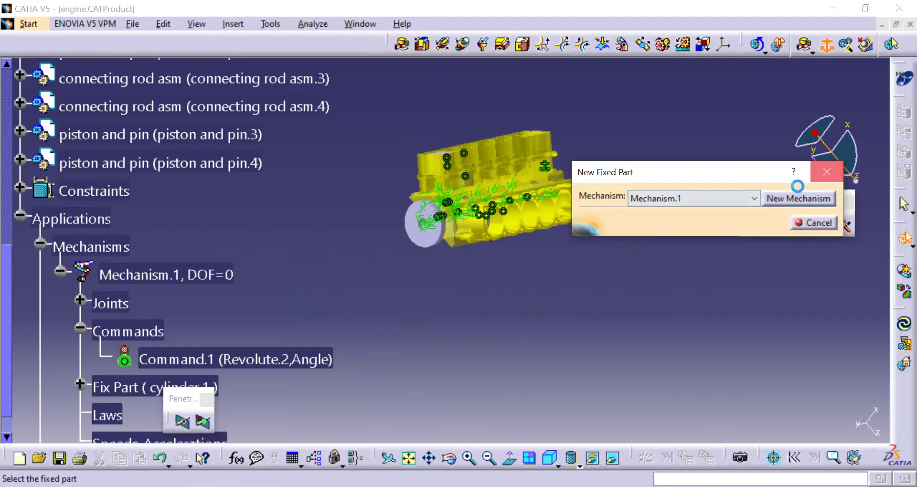
click(827, 173)
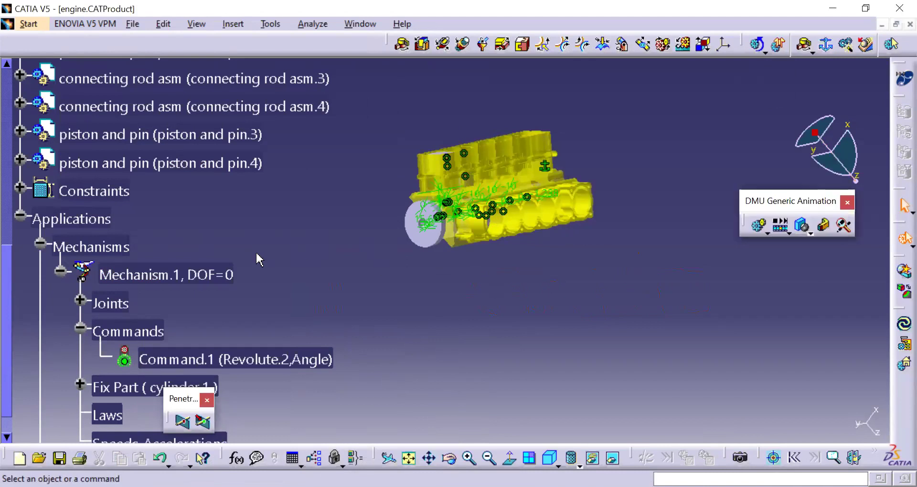
Create a new empty part document separate from the engine assembly
middle_drag(623, 310, 573, 292)
scroll(133, 221, up, 3)
scroll(194, 238, down, 2)
scroll(193, 239, down, 5)
double_click(323, 205)
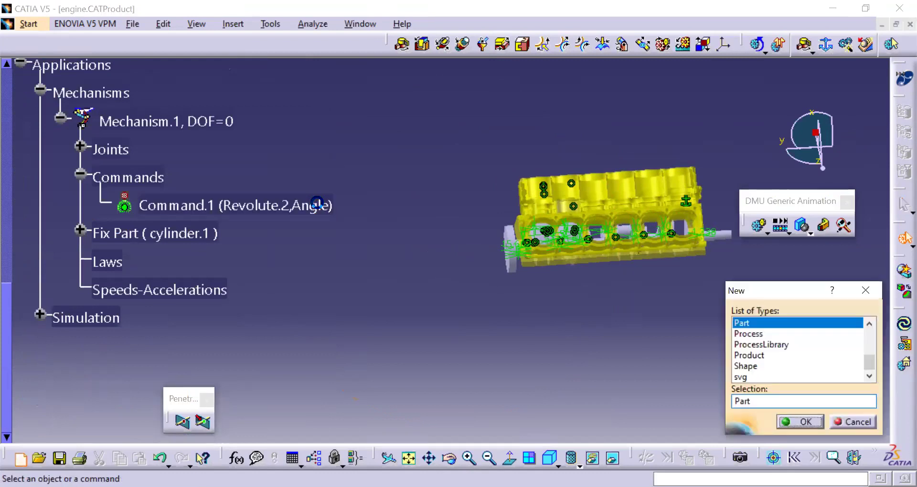
key(Return)
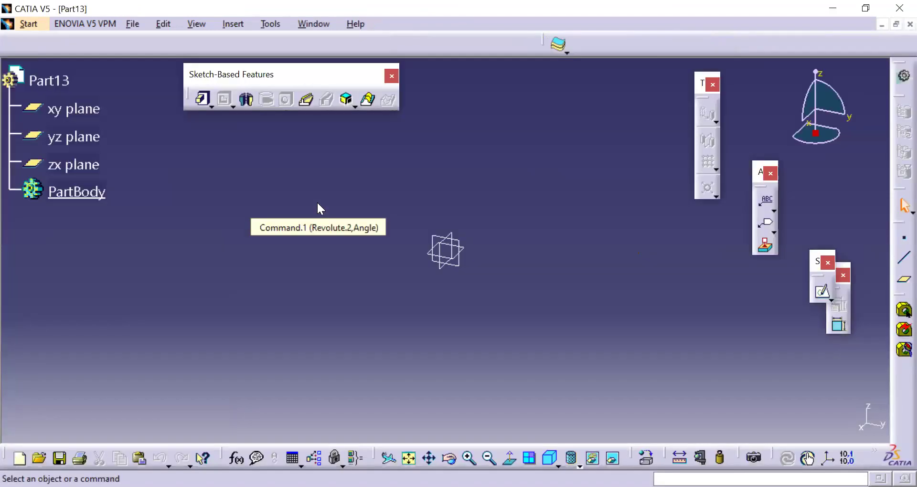
click(475, 252)
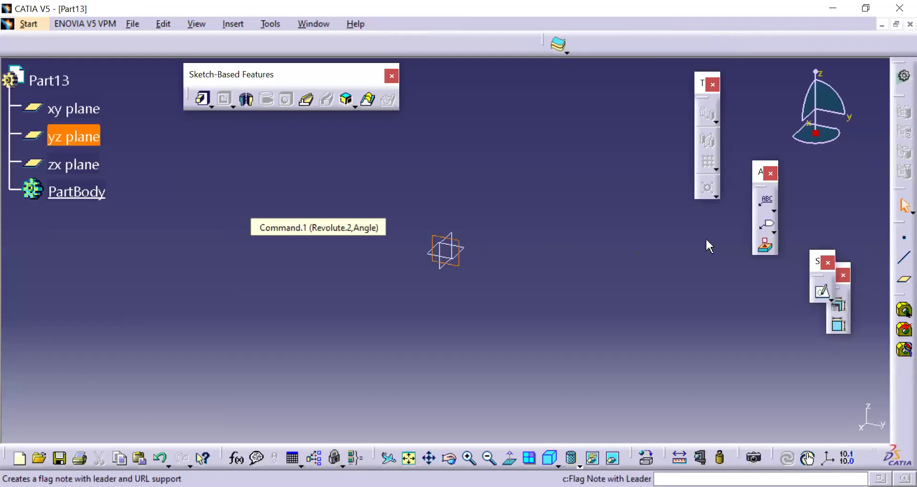
click(666, 262)
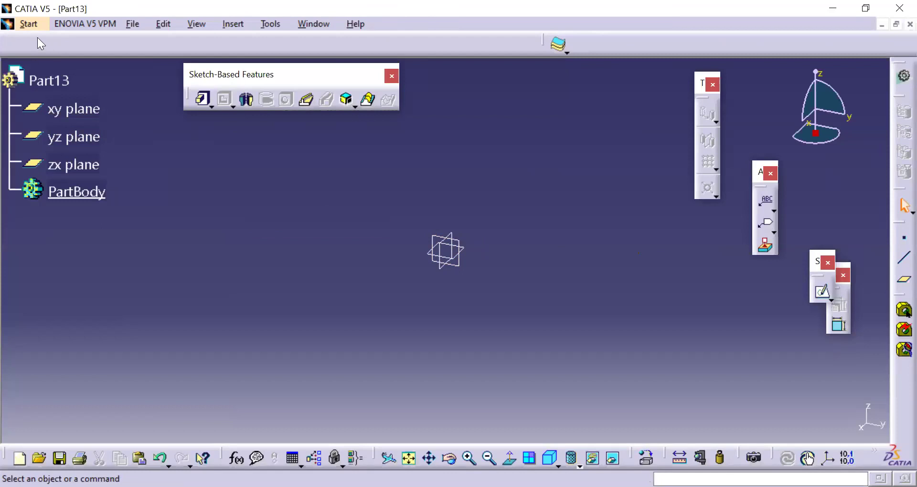
Create a new product in the Assembly Design workbench and insert a new part into it
click(22, 25)
mouse_move(39, 53)
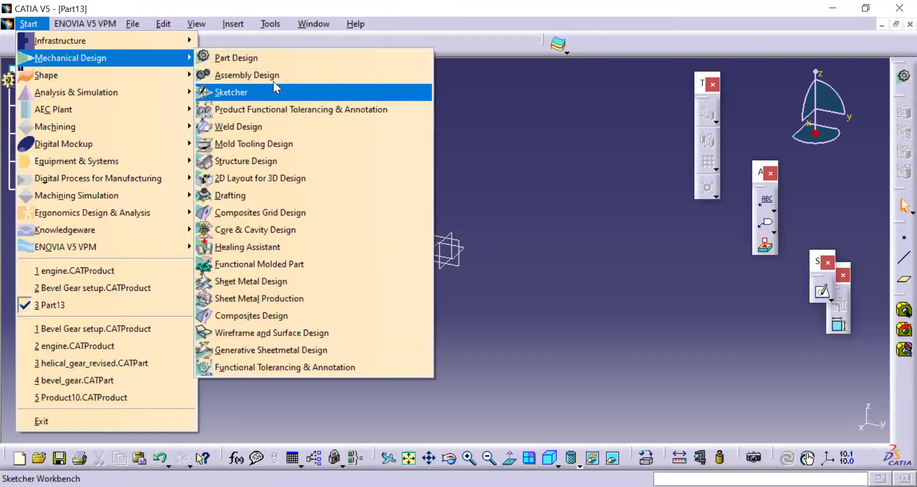
click(279, 82)
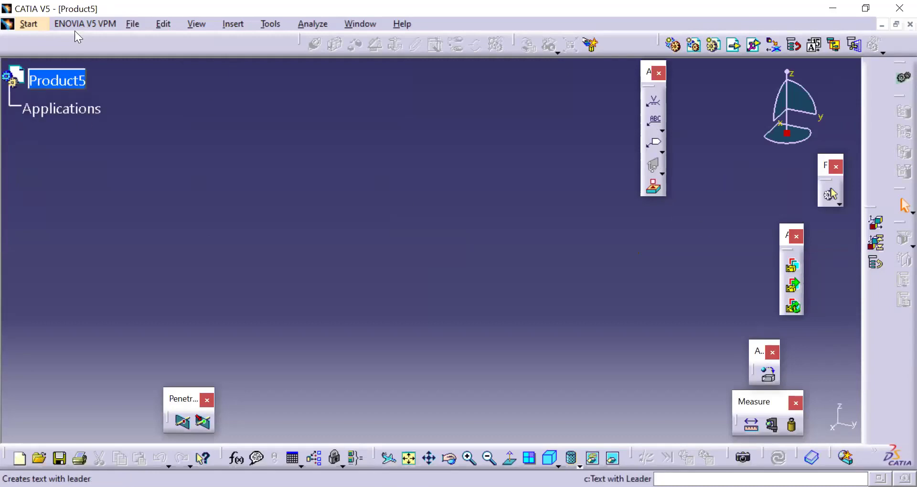
click(242, 26)
click(251, 261)
click(66, 89)
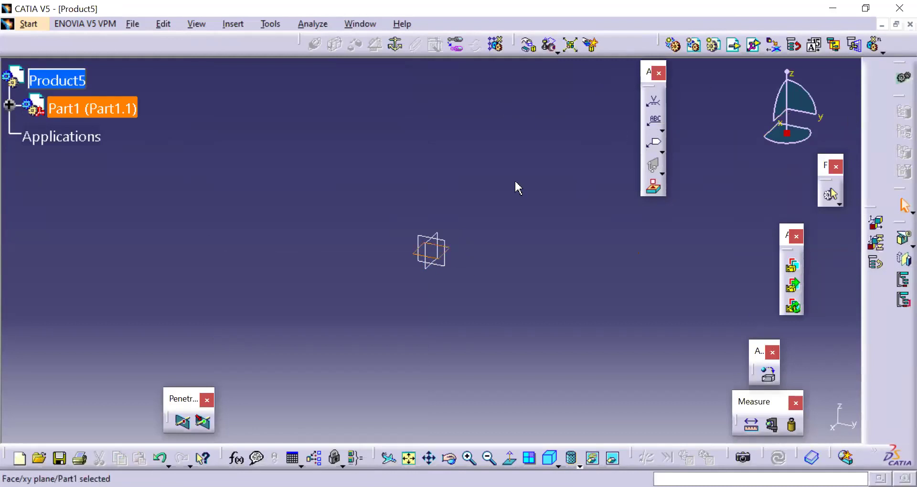
Activate the new part for Part Design editing and open a sketch on its xy plane
click(9, 105)
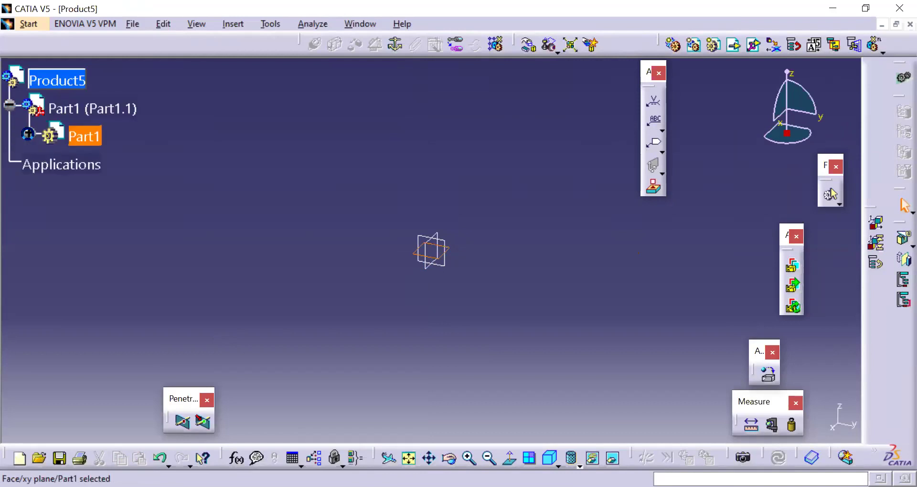
click(30, 134)
double_click(123, 255)
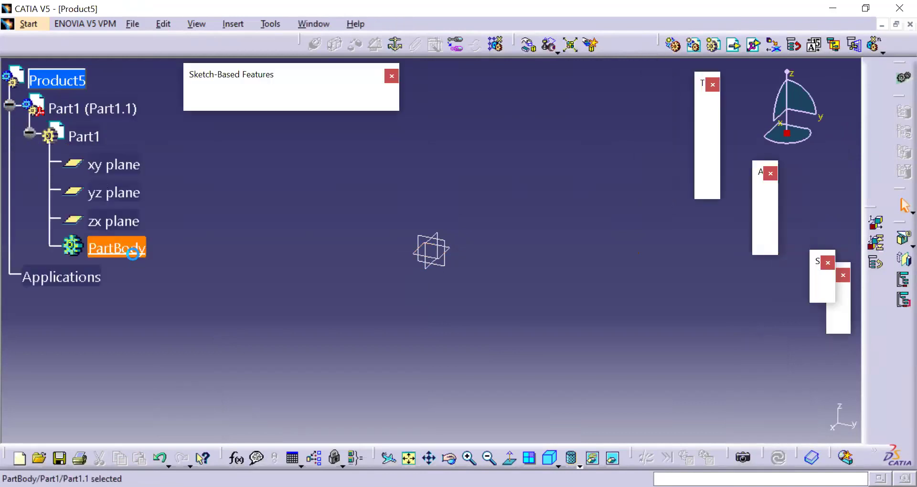
middle_drag(400, 267, 498, 241)
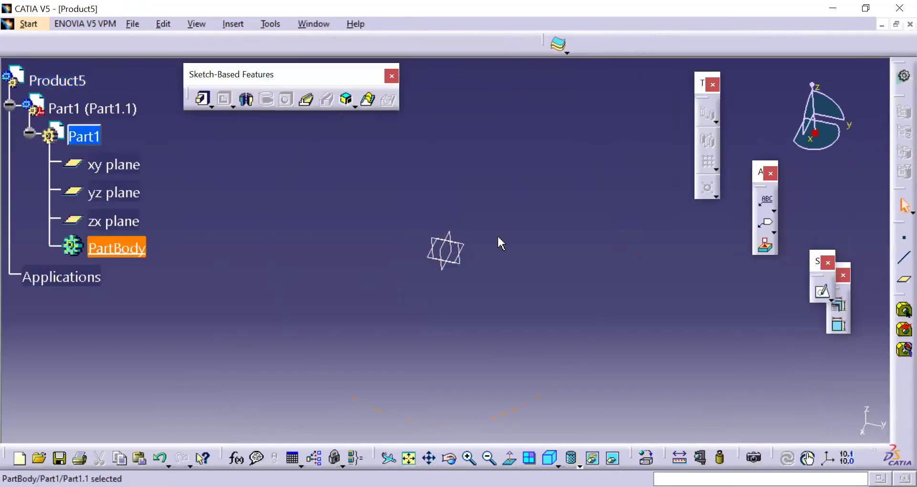
click(471, 251)
click(822, 292)
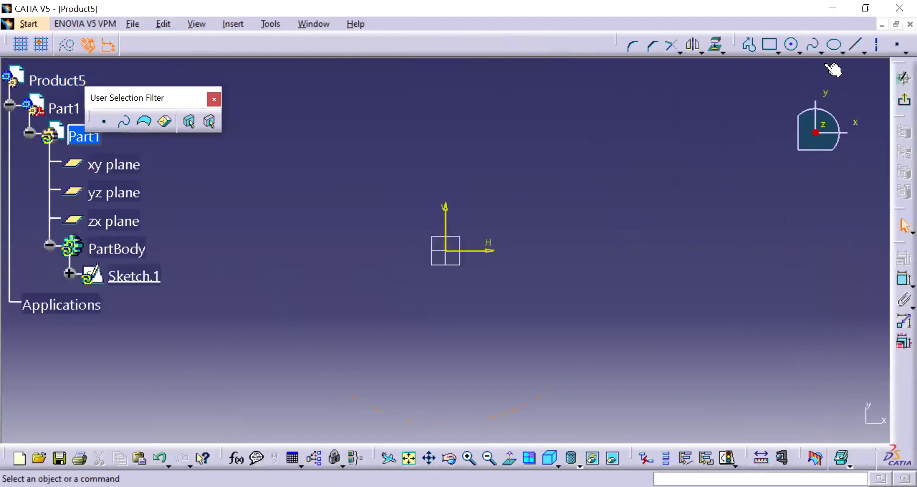
Sketch a centered rectangle about the origin, wider than it is tall, and exit the sketch
click(771, 45)
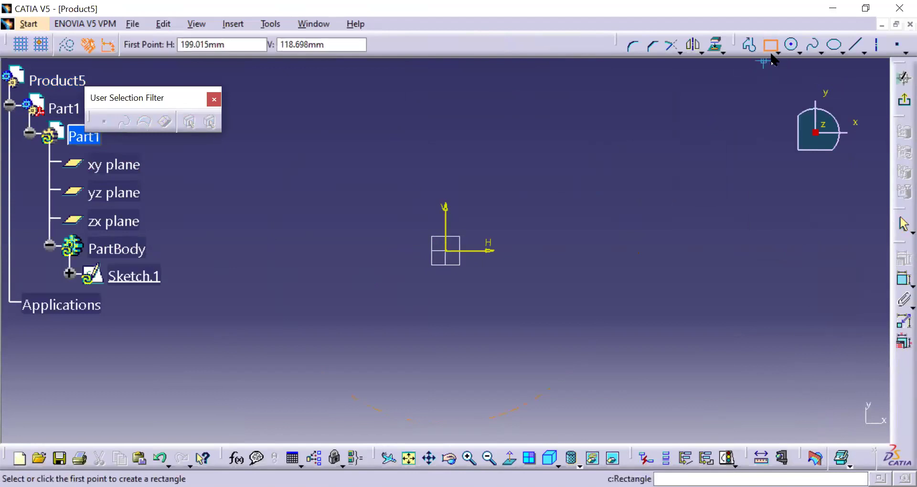
click(777, 50)
click(792, 218)
click(446, 250)
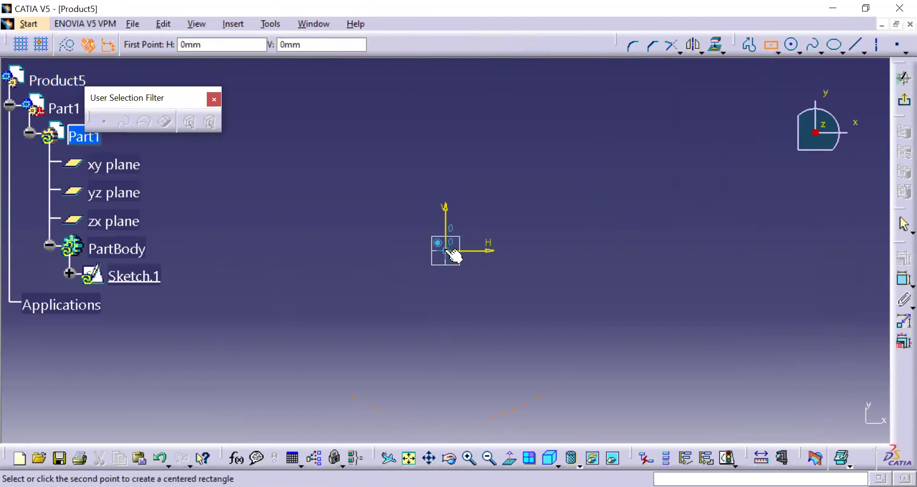
click(599, 159)
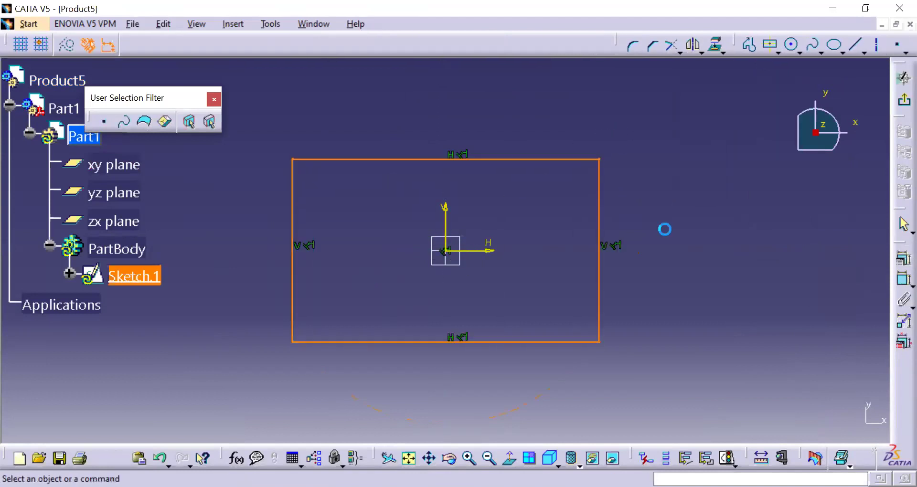
click(901, 101)
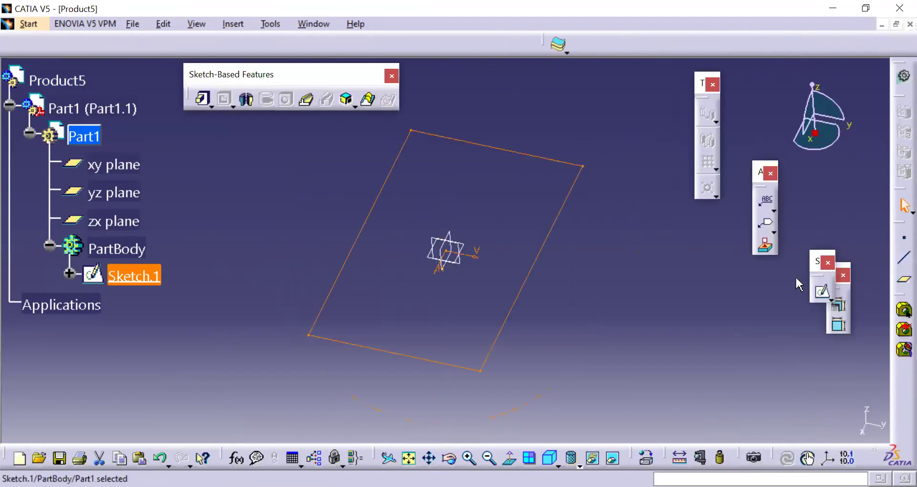
Pad the rectangular sketch to a length of 50 mm
click(202, 103)
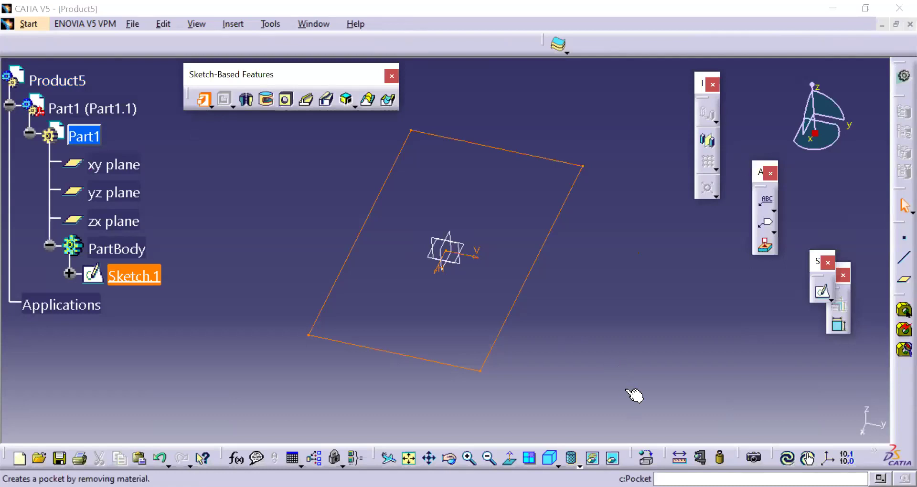
text(50)
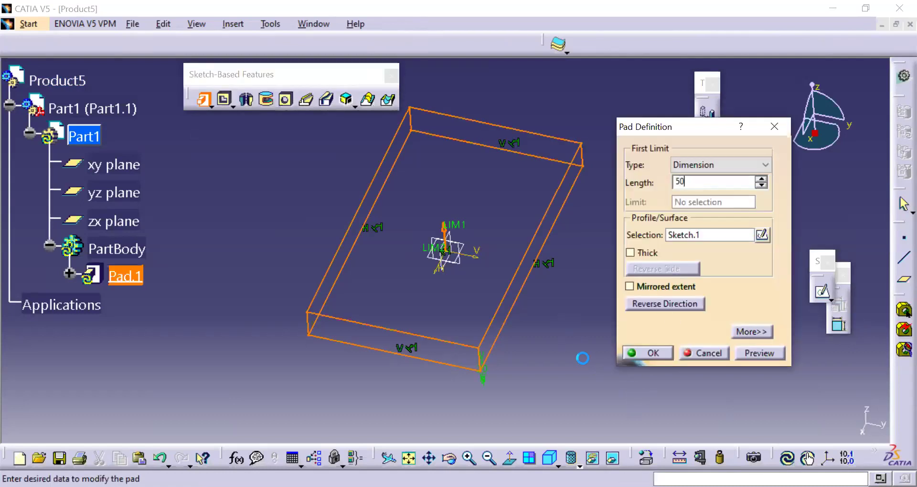
key(Return)
middle_drag(427, 319, 455, 313)
click(802, 320)
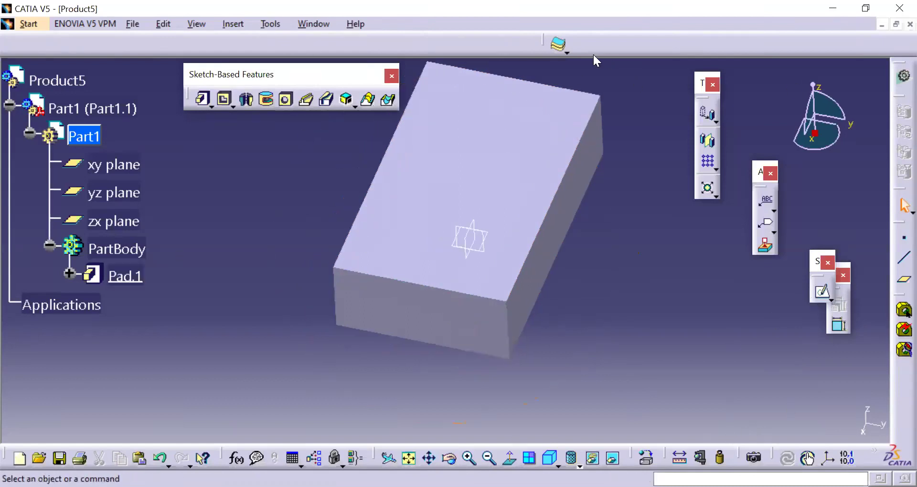
click(567, 52)
click(273, 190)
click(261, 26)
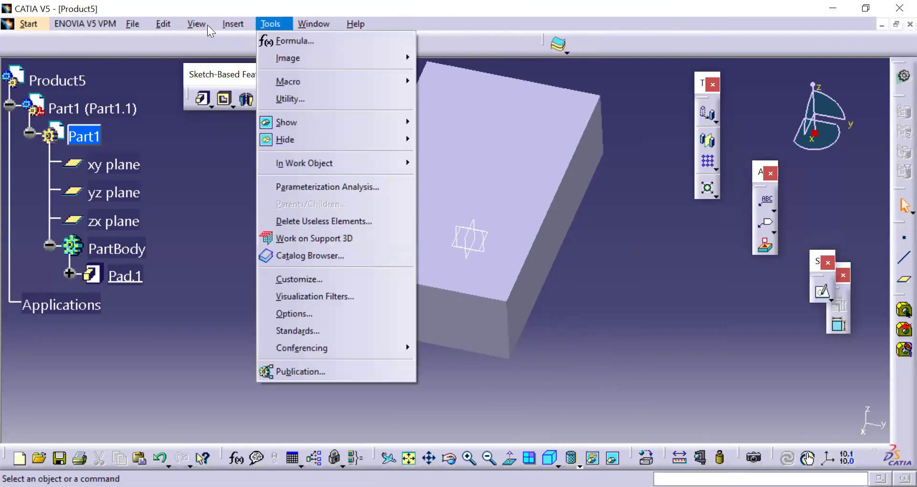
mouse_move(231, 27)
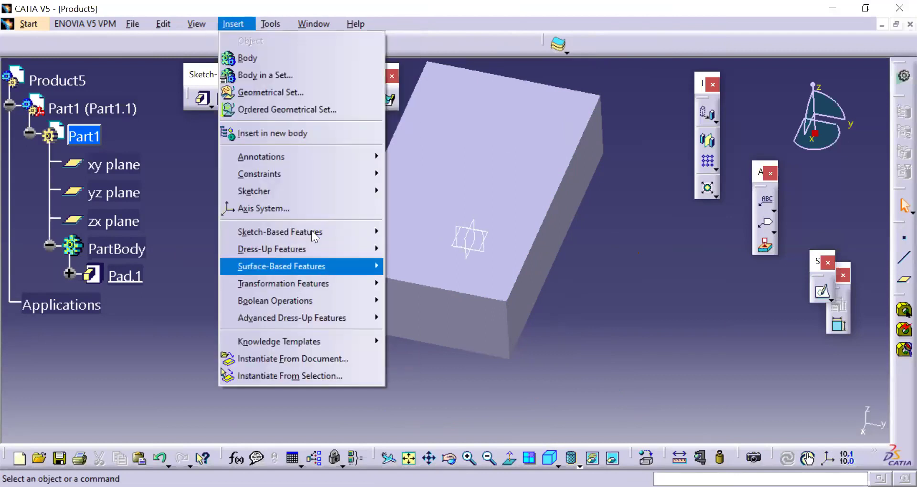
mouse_move(310, 246)
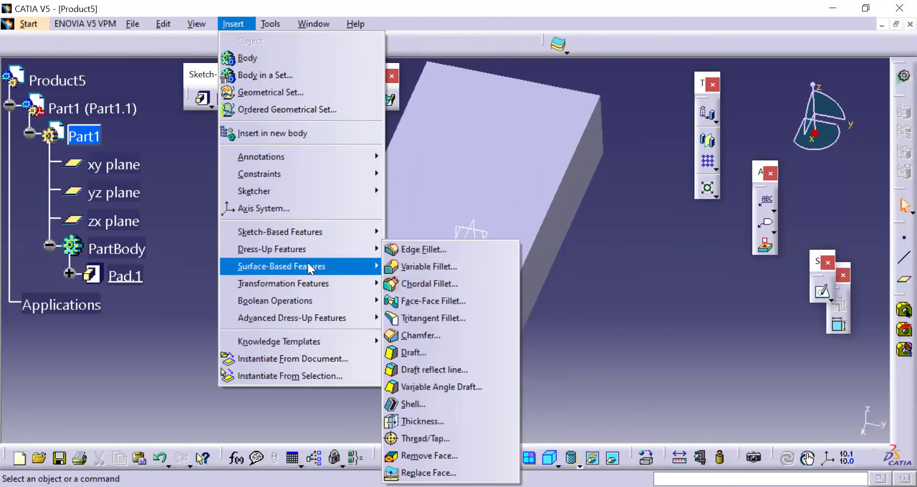
mouse_move(305, 283)
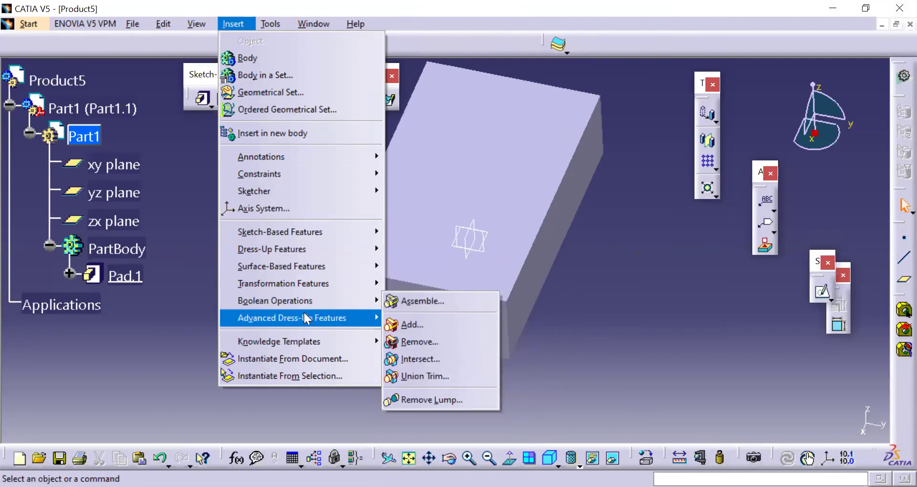
mouse_move(307, 319)
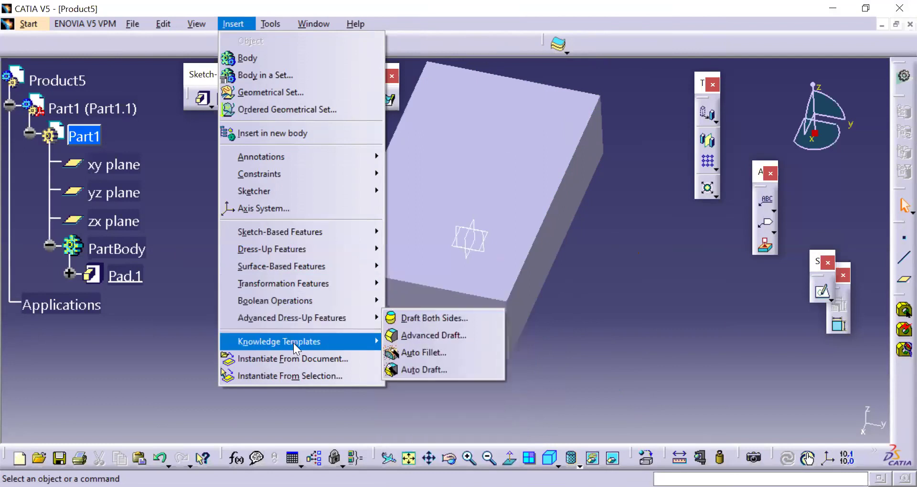
click(627, 325)
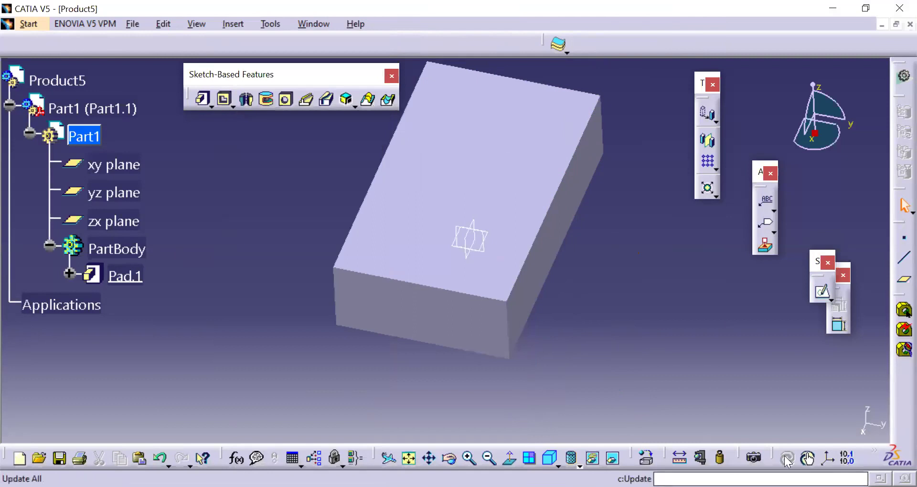
Undock the Tools toolbar into the modelling area and look through the list of available toolbars
drag(776, 457, 770, 397)
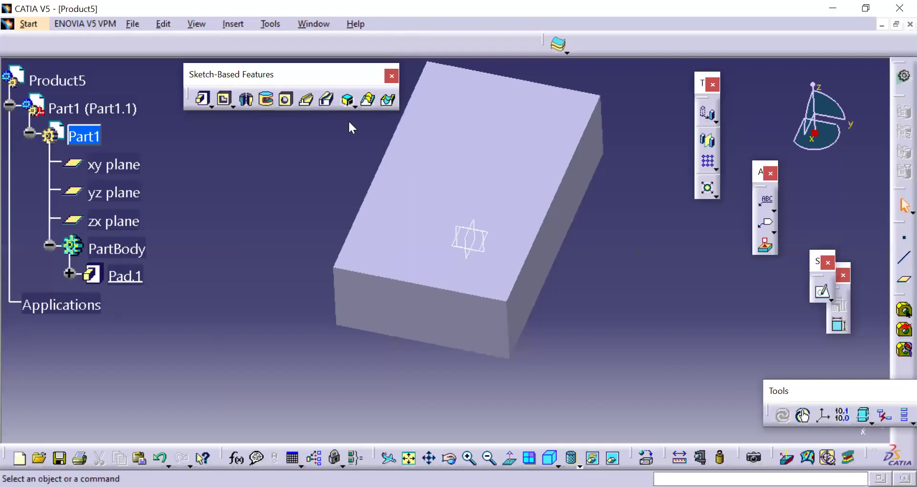
click(232, 105)
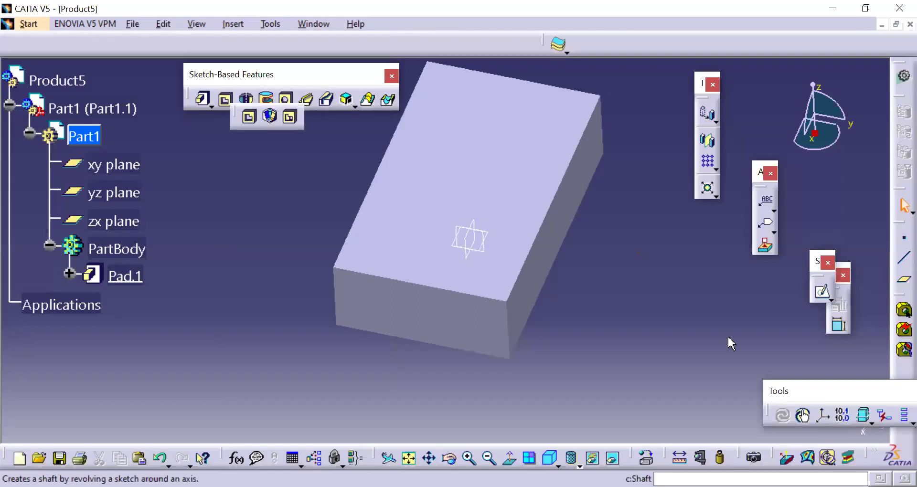
drag(802, 382, 608, 339)
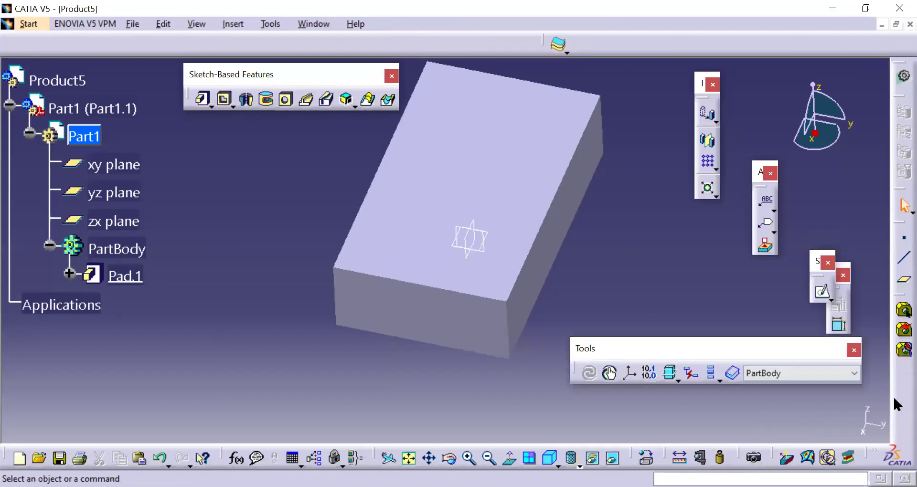
right_click(813, 373)
scroll(807, 248, down, 8)
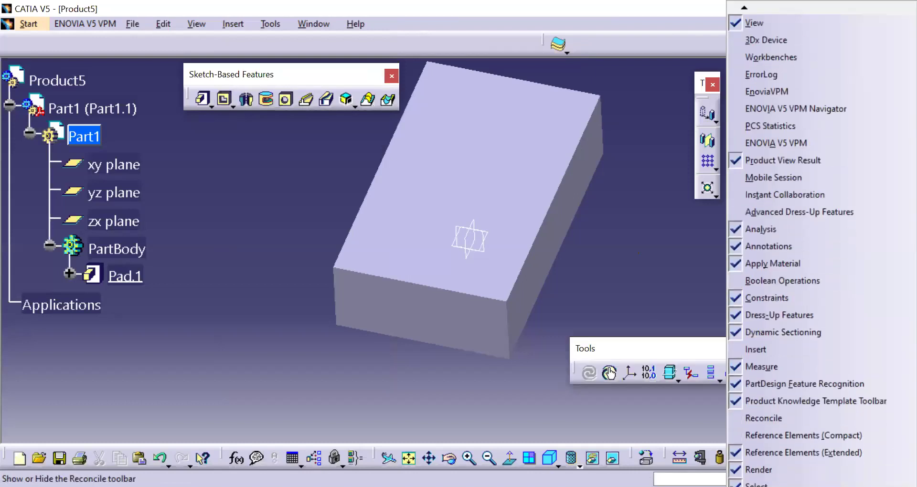
scroll(807, 248, down, 12)
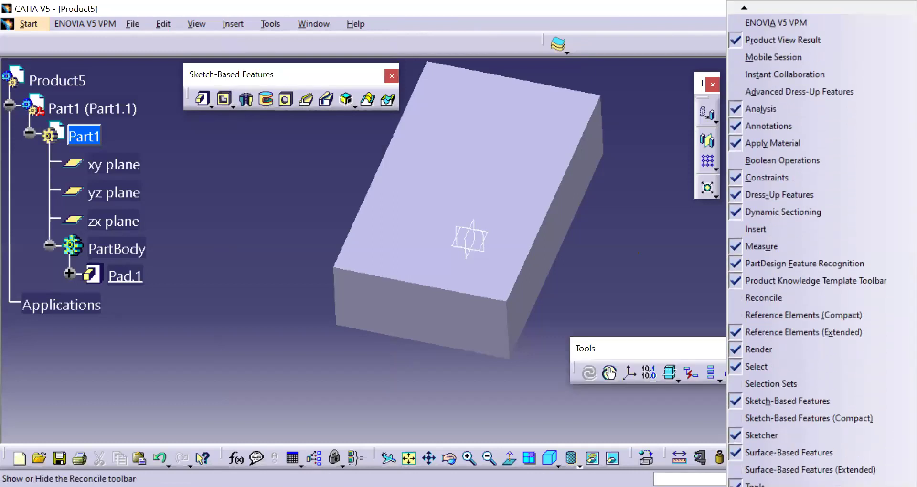
Restore the Part Design toolbars to their default positions through the Customize options
click(769, 459)
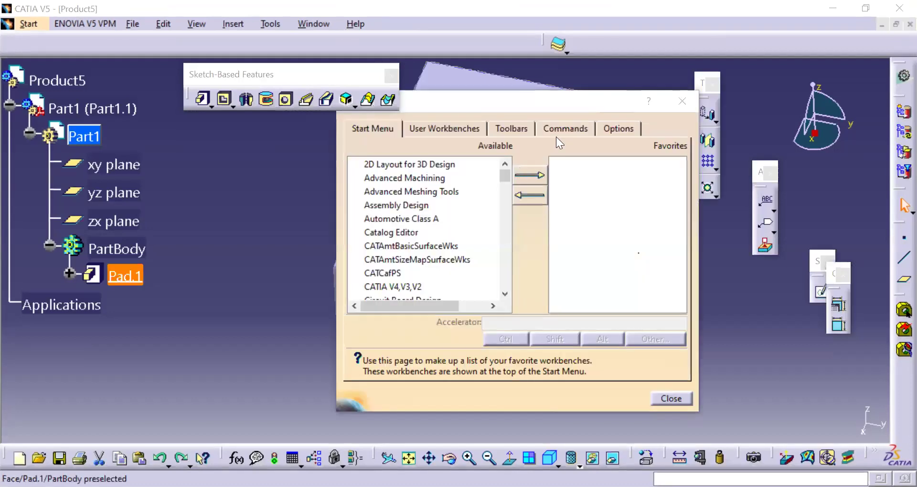
click(561, 127)
click(510, 127)
click(625, 218)
click(456, 281)
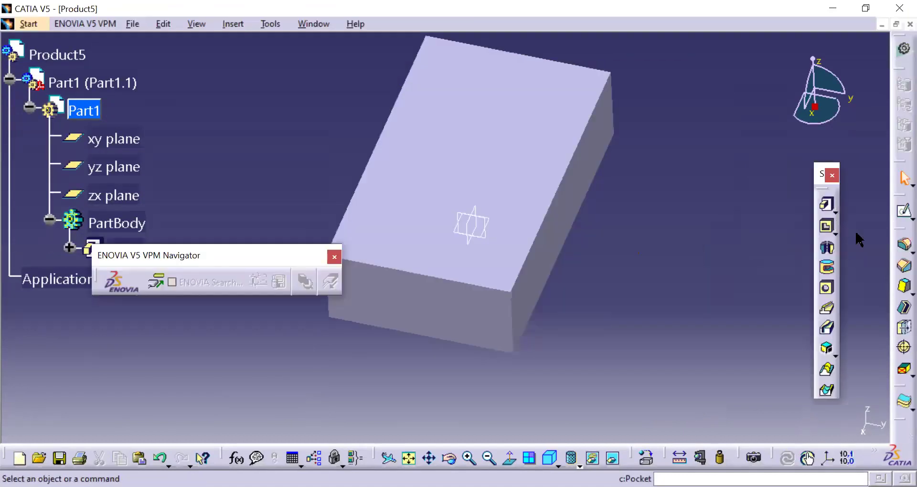
Shell the rectangular block with its upper face removed to form an open box
click(904, 308)
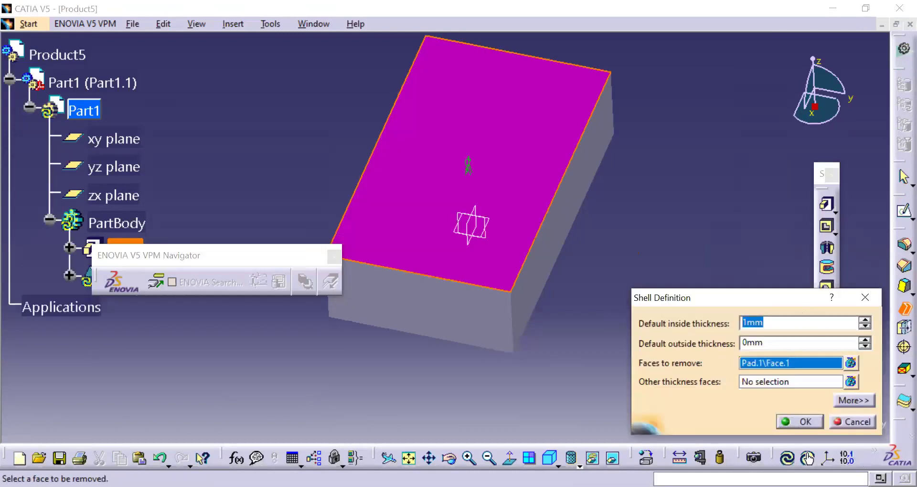
key(Return)
middle_drag(599, 282, 7, 126)
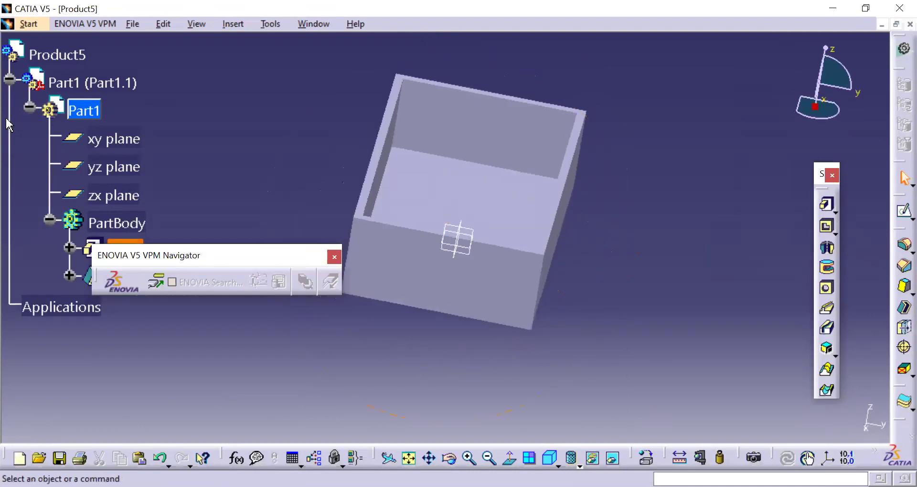
Activate the top-level product and insert a new part into it, using Part1 to define the new part's origin point
double_click(56, 57)
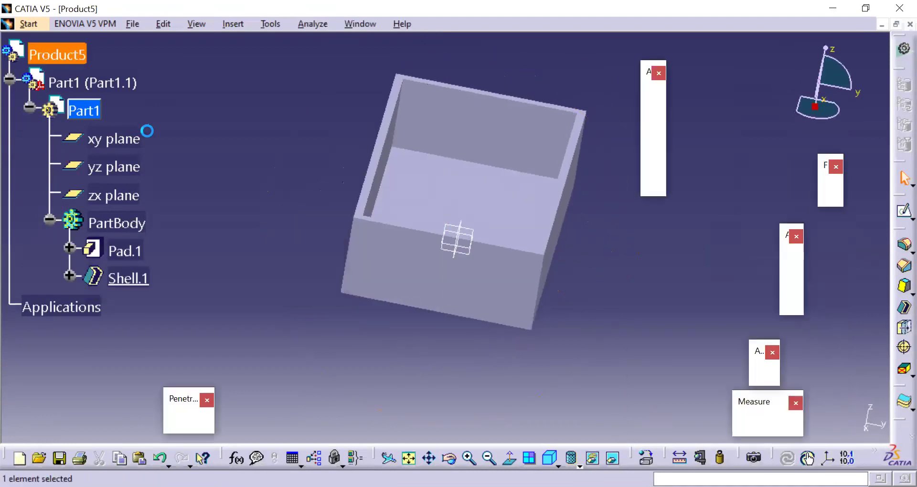
click(259, 196)
middle_drag(294, 299, 92, 117)
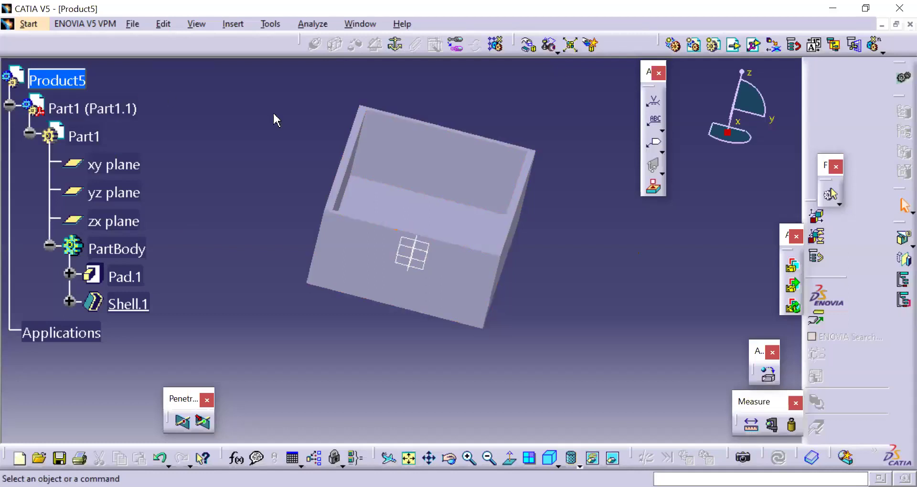
click(229, 24)
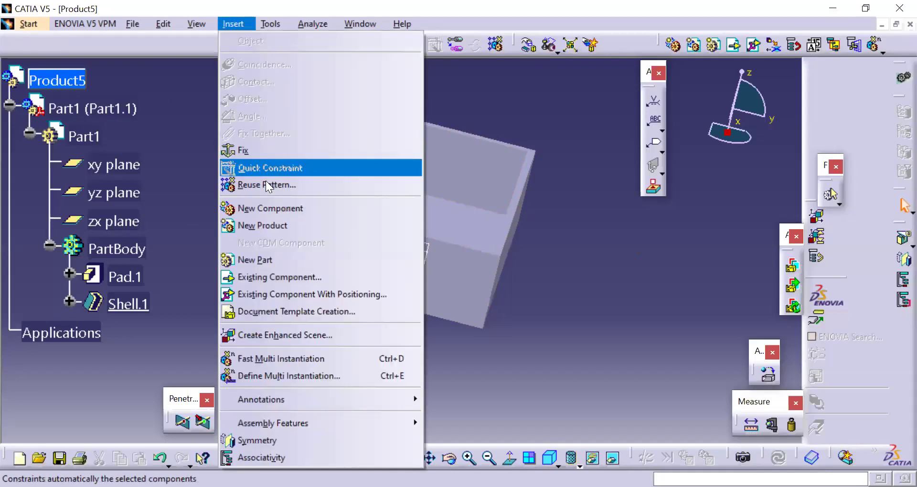
click(277, 260)
click(79, 81)
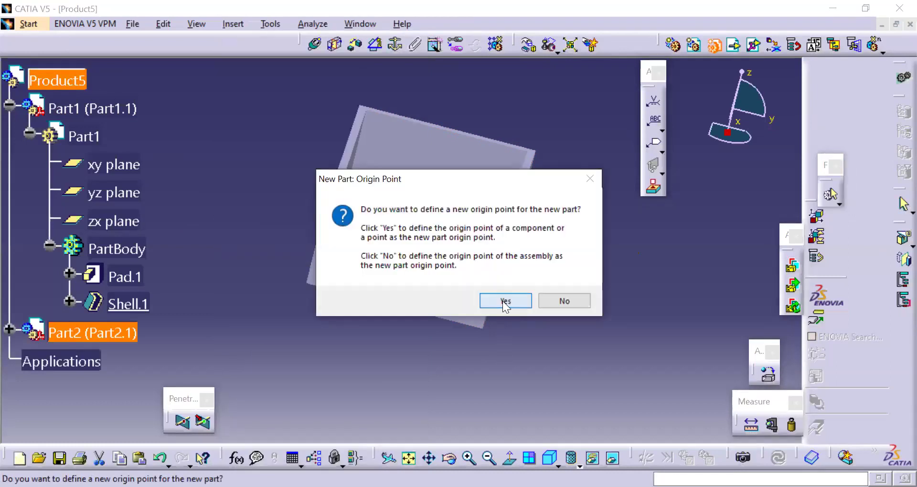
click(506, 301)
middle_drag(299, 285, 411, 287)
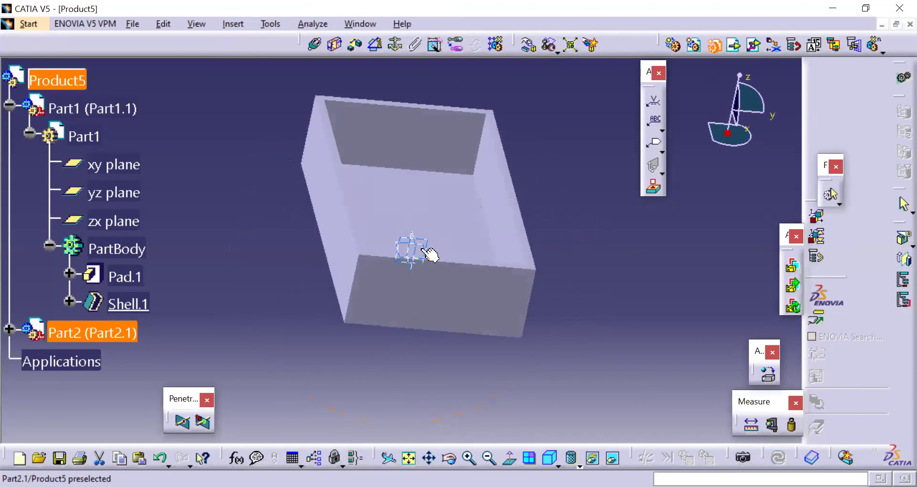
click(102, 117)
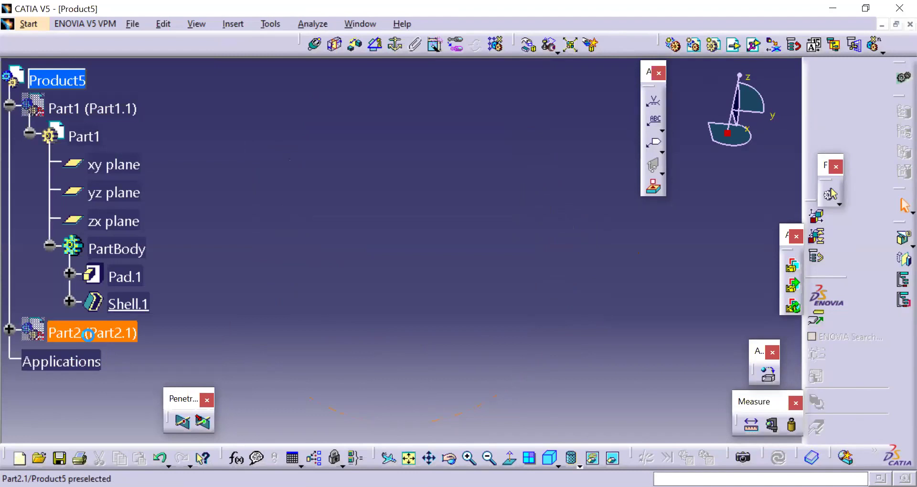
Show Part2 while keeping Part1 hidden, and open Part2's body for editing in Part Design
right_click(90, 333)
click(116, 93)
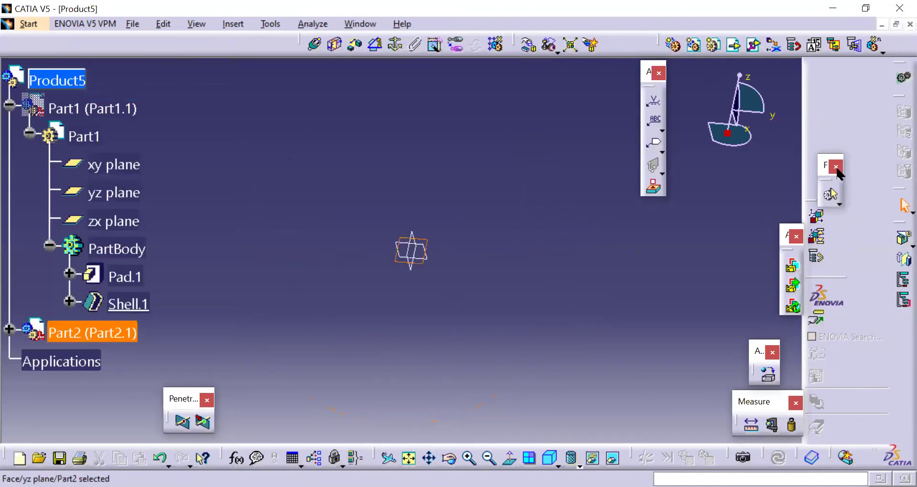
click(334, 44)
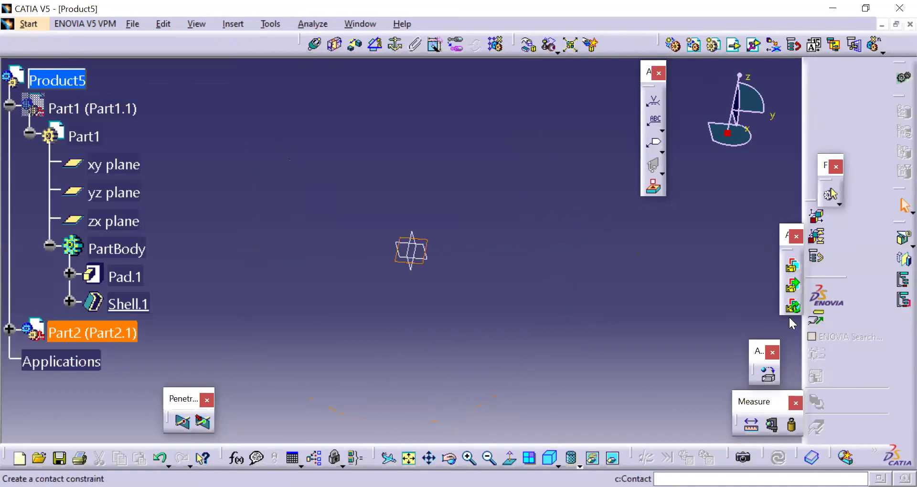
click(9, 329)
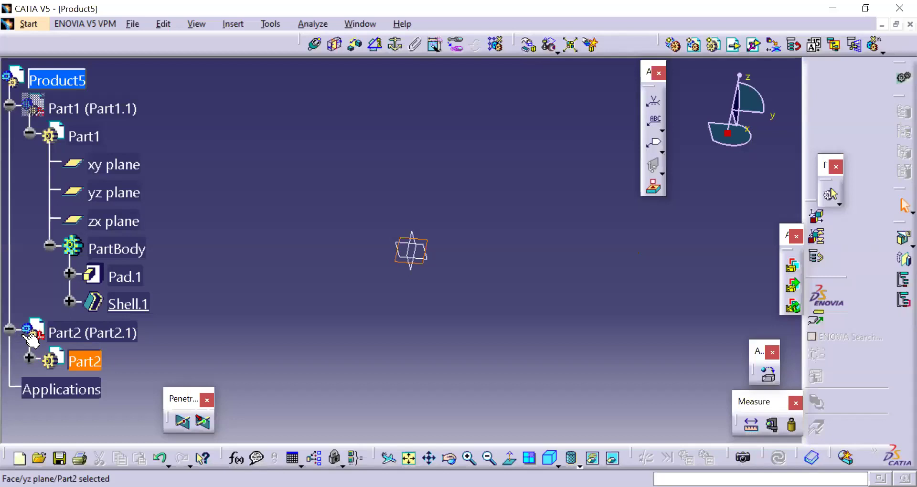
click(40, 318)
click(134, 324)
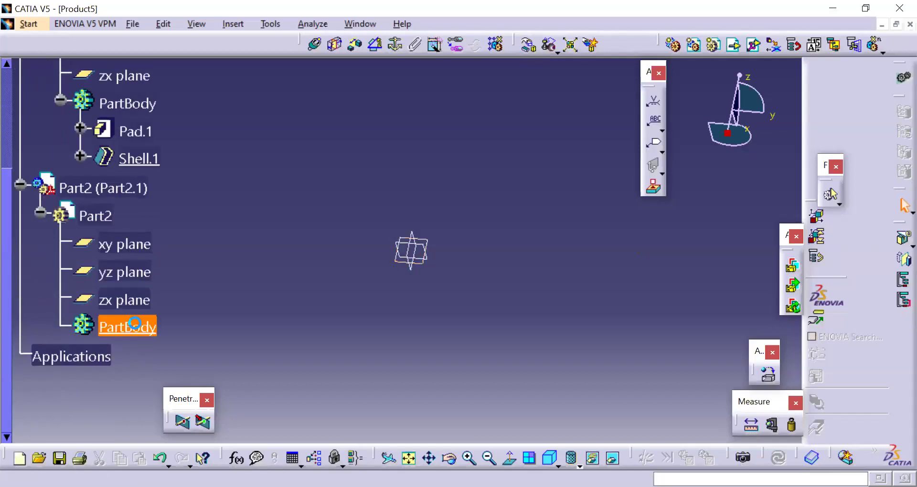
double_click(134, 323)
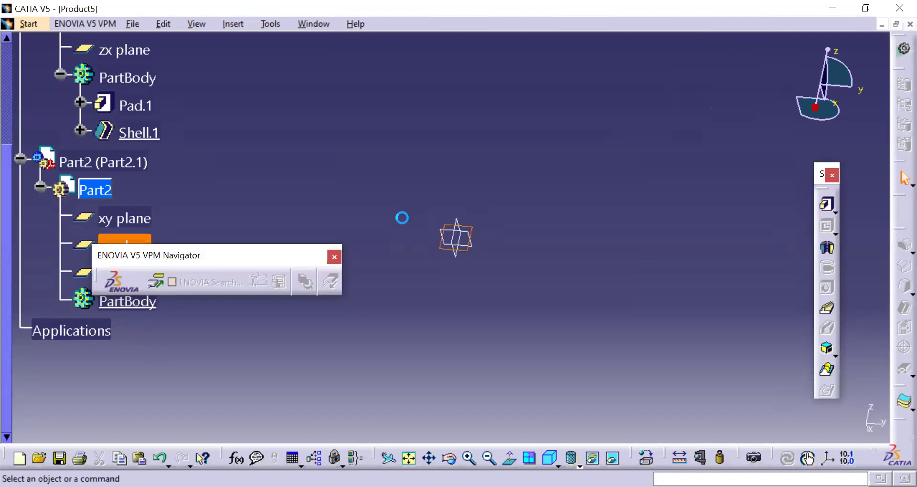
Sketch a closed inverted-T profile on Part2's yz plane, with a base about 90 mm wide and 35 mm high
click(751, 45)
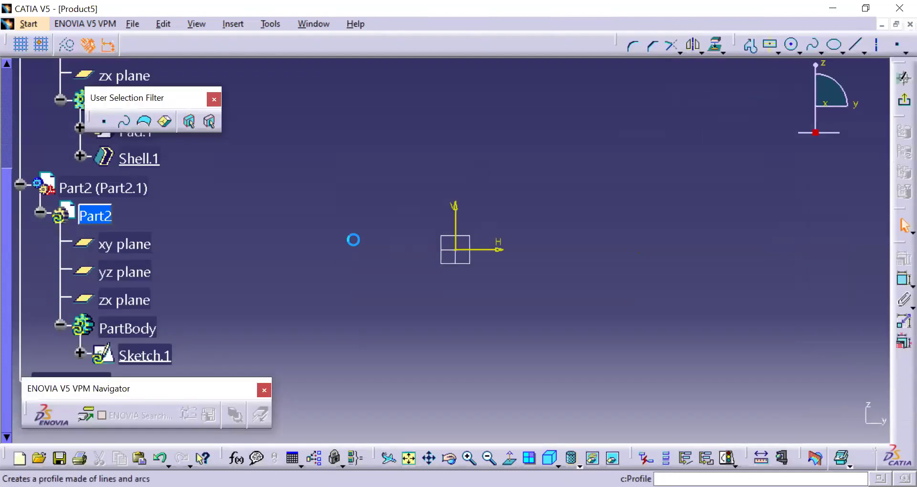
click(405, 249)
click(548, 249)
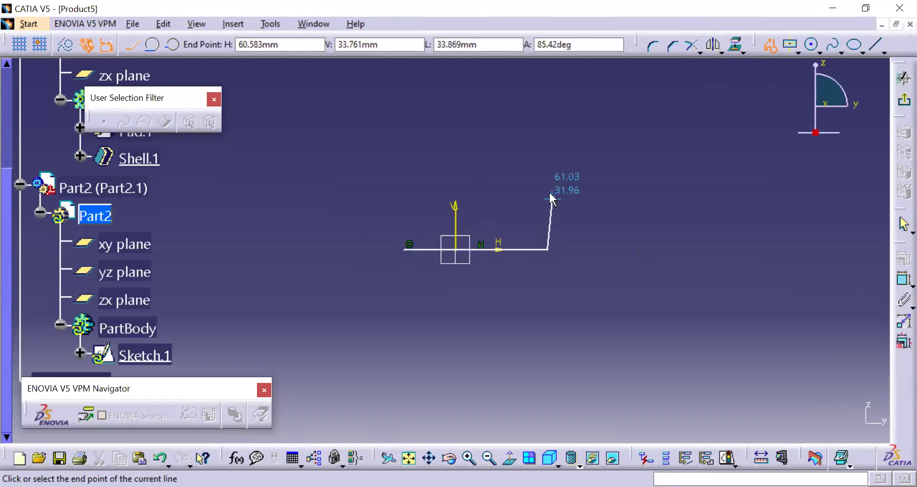
click(548, 193)
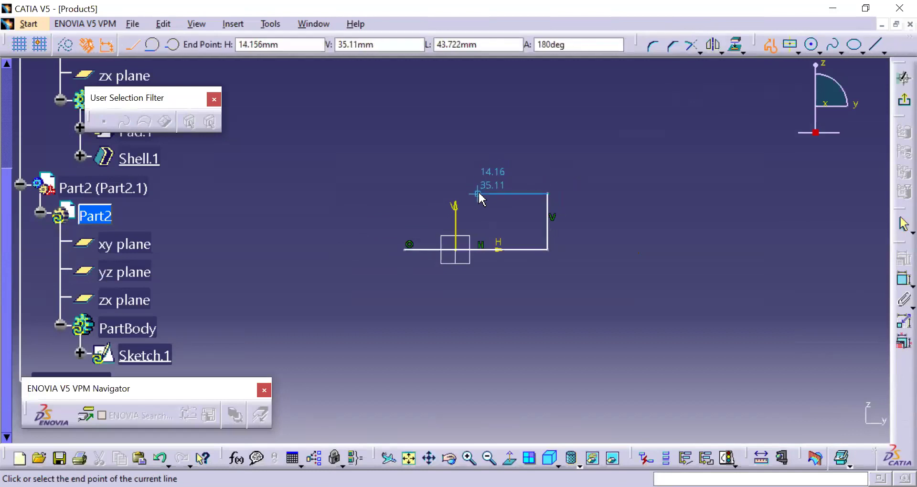
click(478, 193)
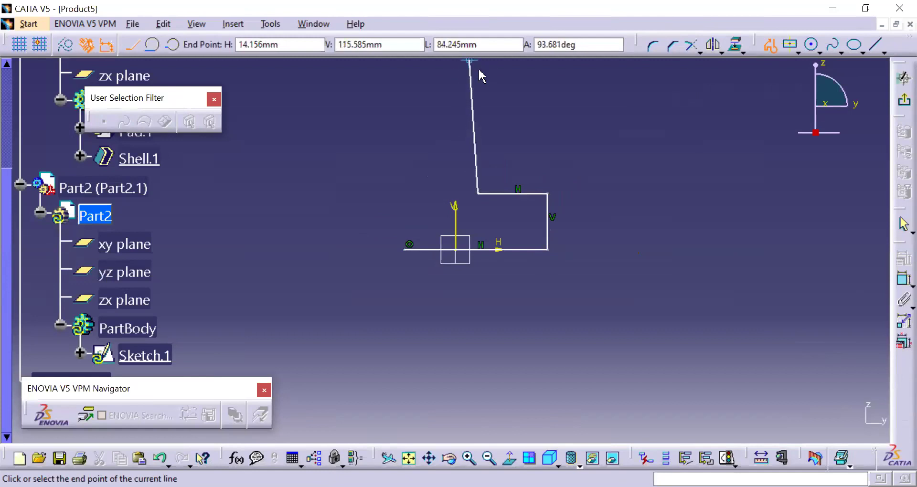
click(489, 96)
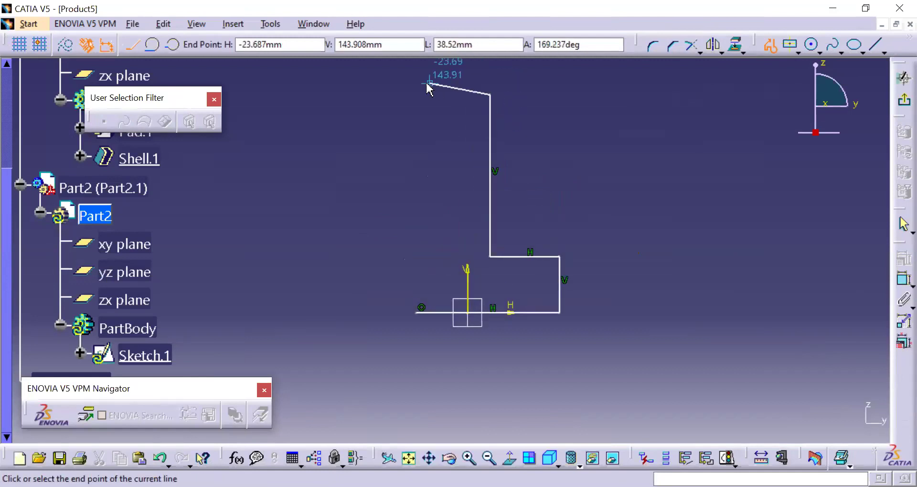
click(432, 96)
click(440, 257)
click(402, 256)
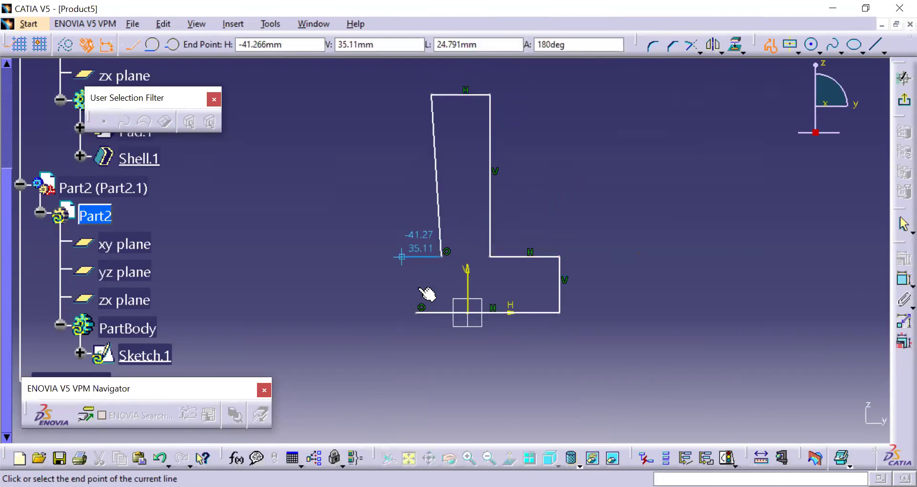
click(418, 314)
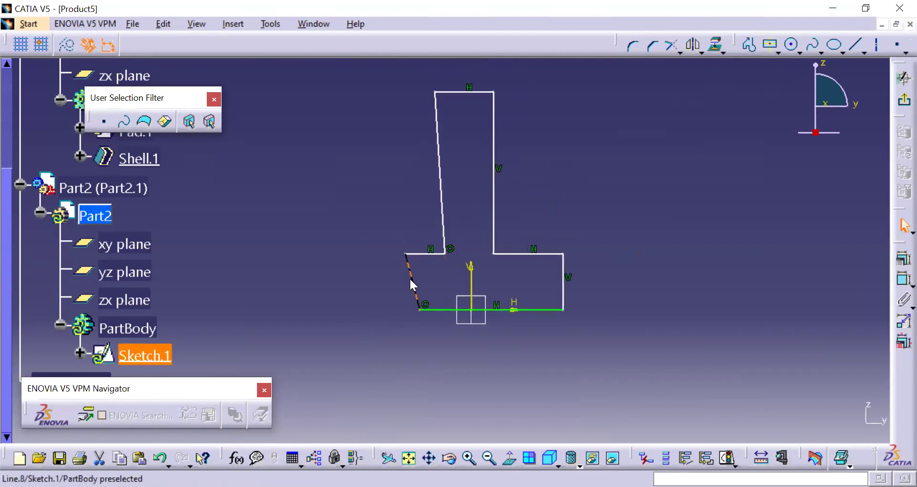
Constrain the slanted side lines of the profile's base and stem to be vertical
right_click(459, 279)
mouse_move(535, 266)
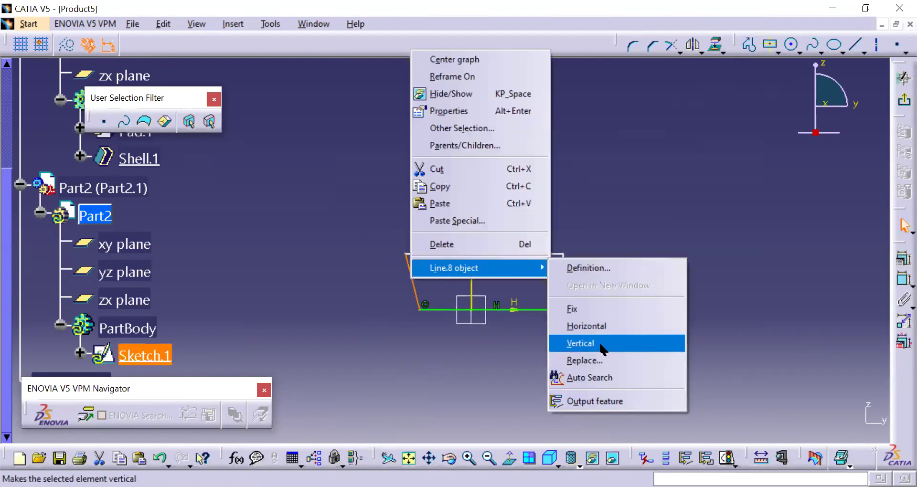
click(597, 344)
click(601, 350)
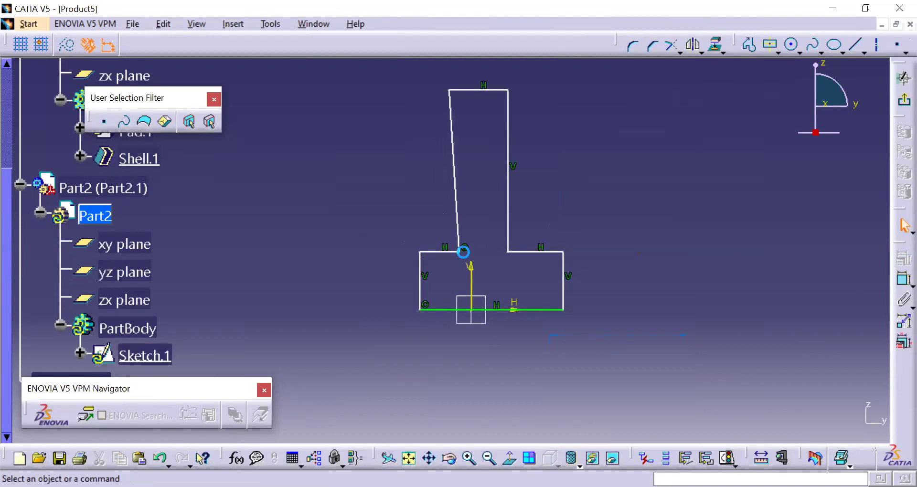
click(457, 197)
right_click(457, 196)
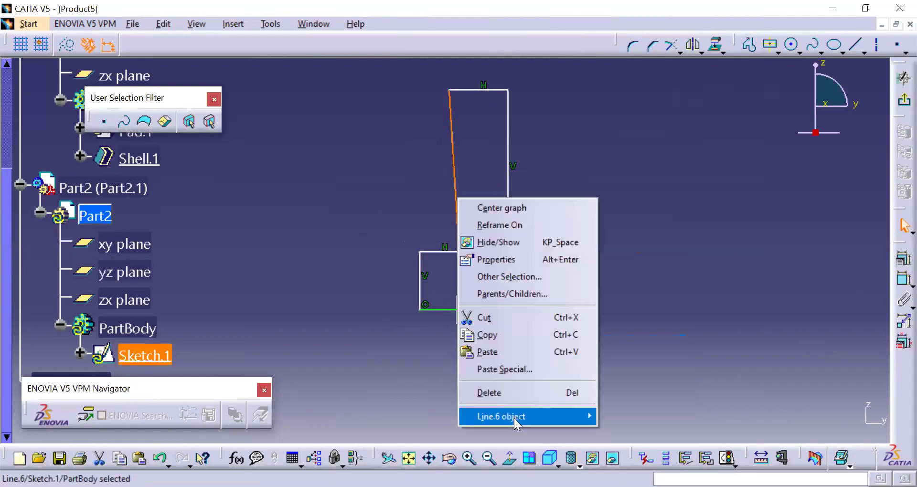
mouse_move(514, 419)
click(662, 355)
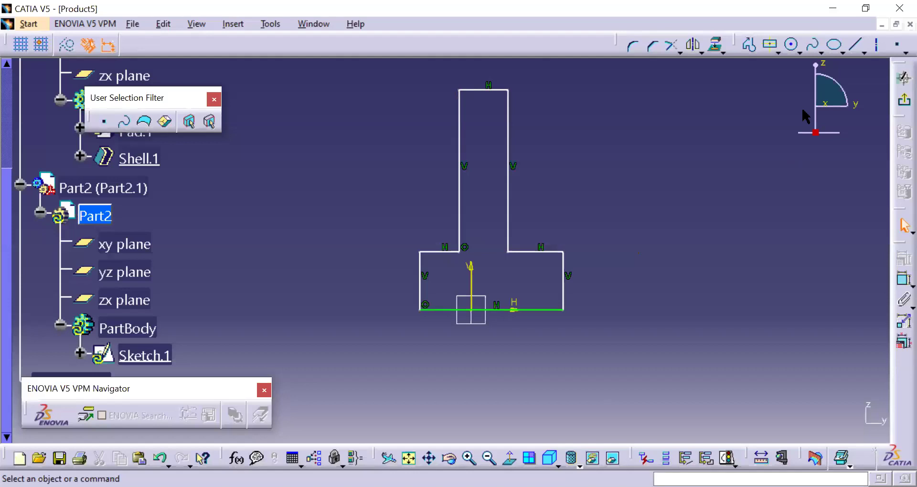
Make the base's side lines and the stem's side lines symmetric about the sketch's vertical axis
click(902, 281)
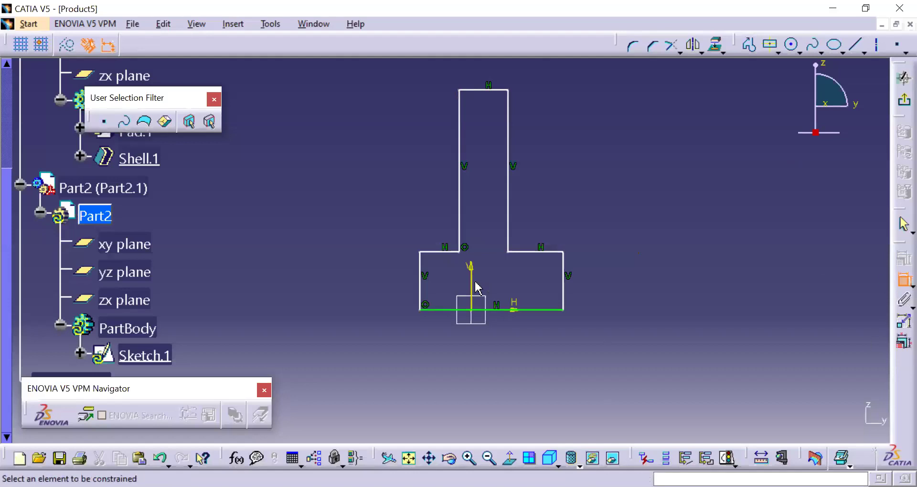
click(420, 291)
click(564, 290)
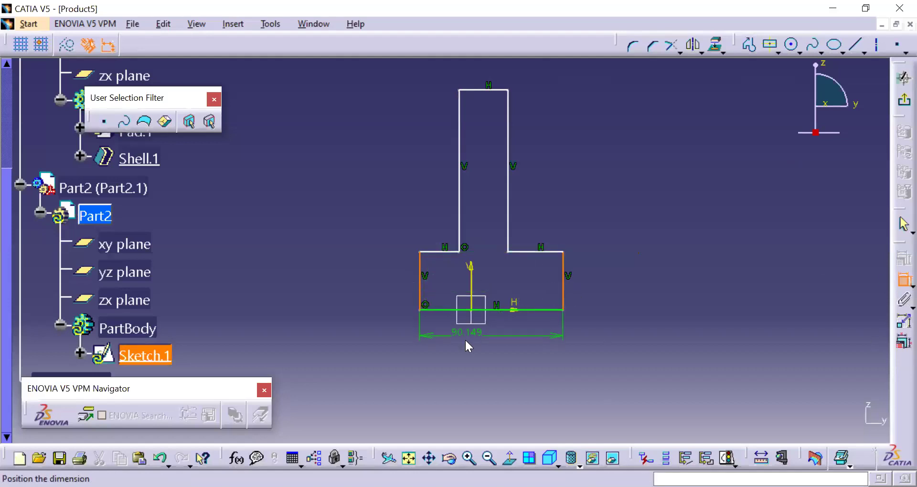
right_click(468, 345)
click(521, 304)
click(472, 285)
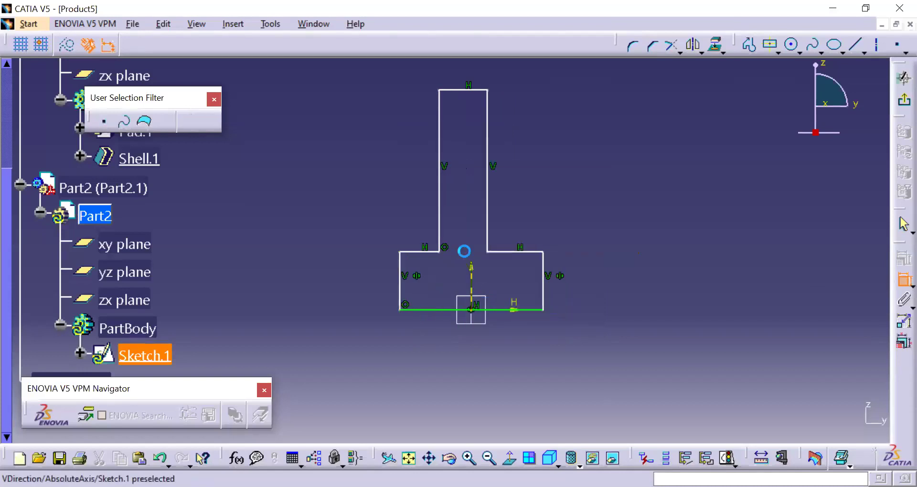
click(440, 225)
click(487, 208)
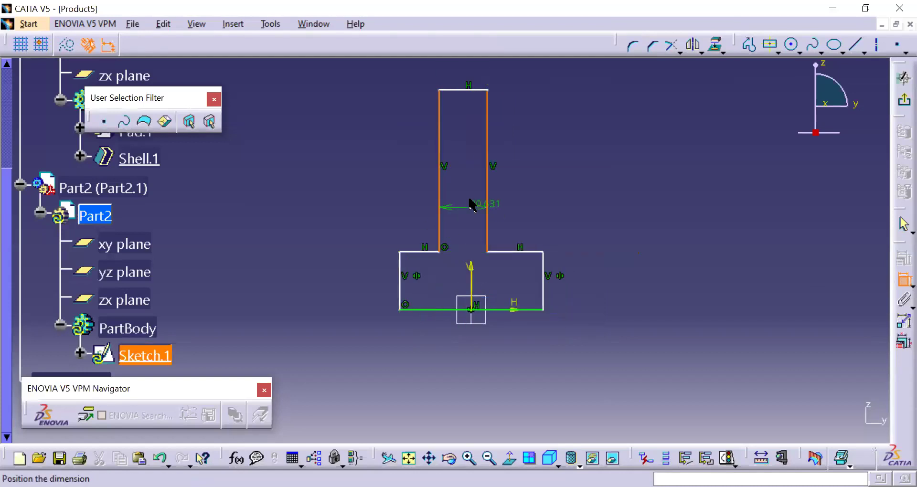
right_click(468, 196)
click(518, 336)
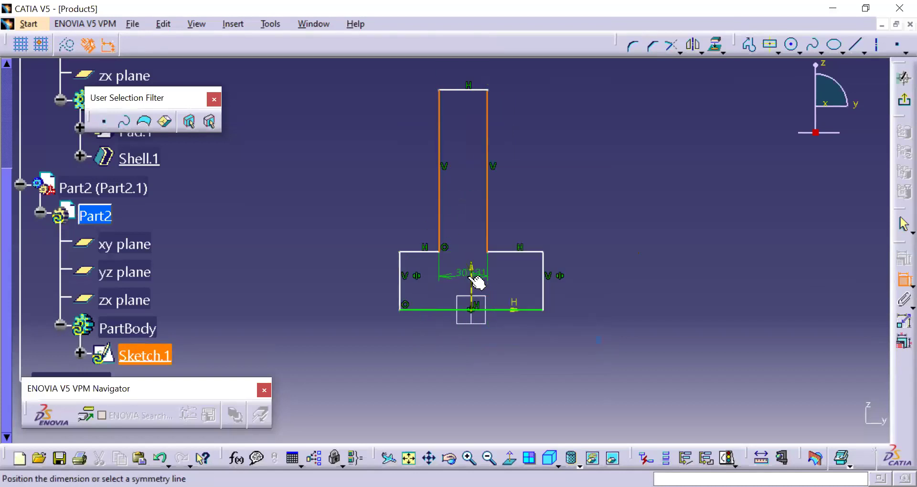
click(472, 281)
Dimension the base width, base height, stem height and shoulder width of the profile, and exit the sketch
click(533, 311)
click(508, 334)
click(535, 294)
click(583, 287)
click(497, 205)
click(549, 201)
click(509, 251)
click(516, 194)
click(905, 100)
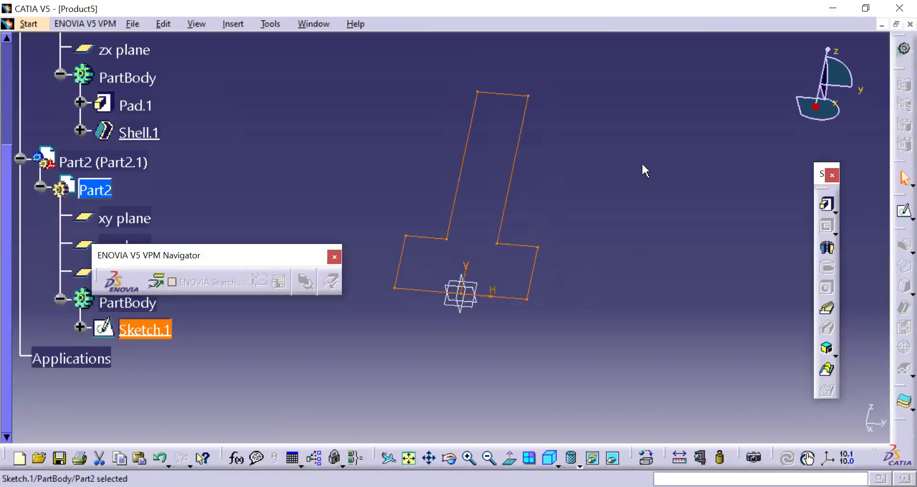
Pad the inverted-T sketch to a length of 20 mm
click(827, 205)
middle_drag(397, 258, 698, 238)
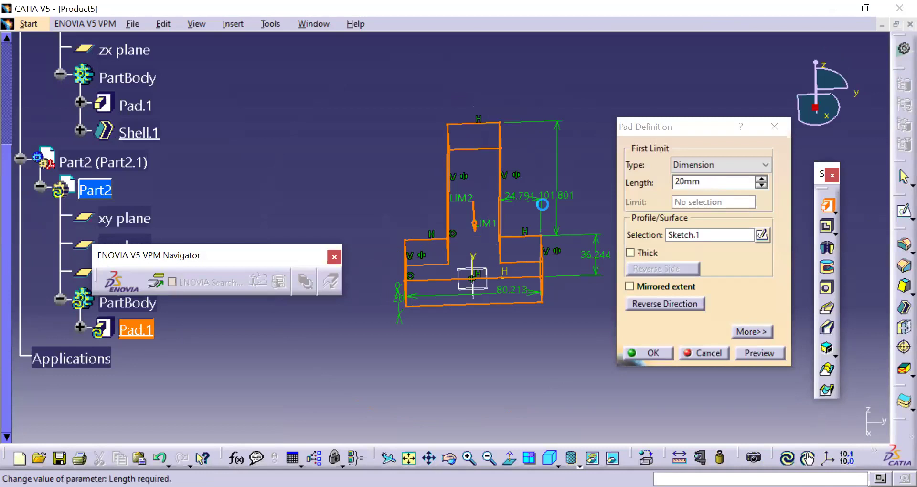
click(650, 353)
middle_drag(525, 322, 549, 230)
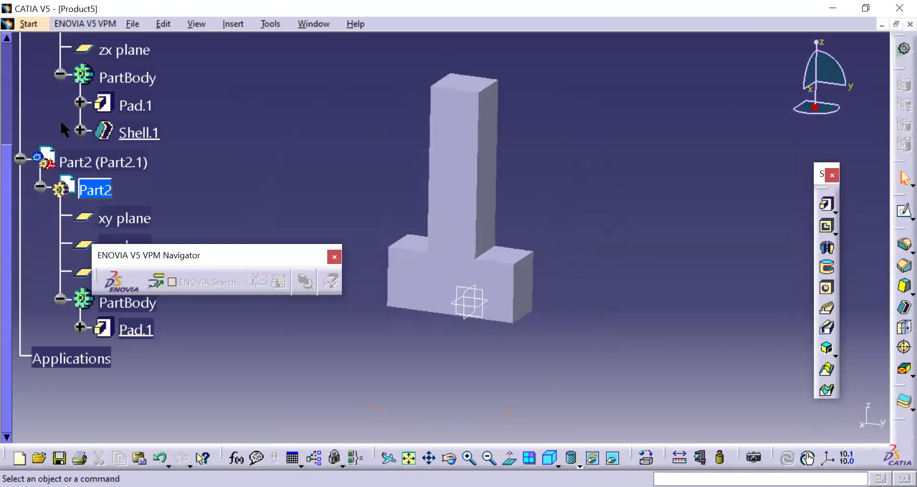
Show the open box part again and activate the top-level product in Assembly Design
scroll(65, 129, up, 5)
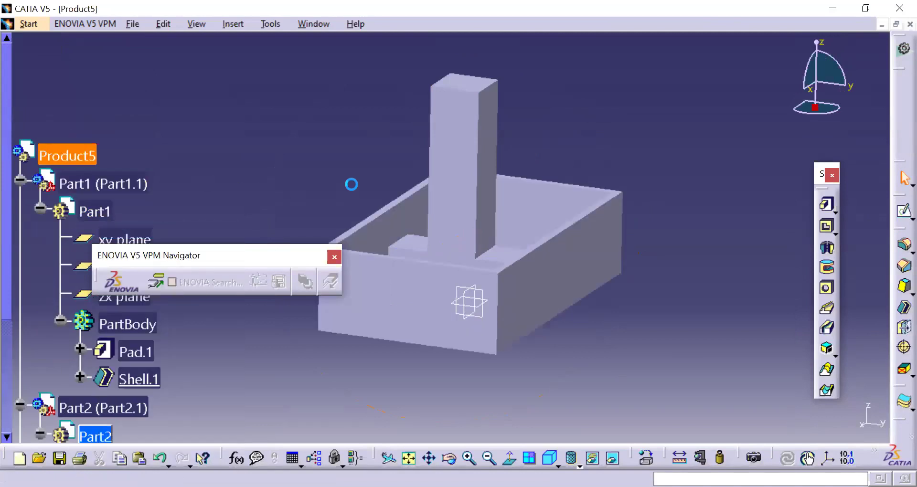
middle_drag(413, 262, 146, 253)
scroll(145, 254, down, 1)
scroll(145, 253, down, 4)
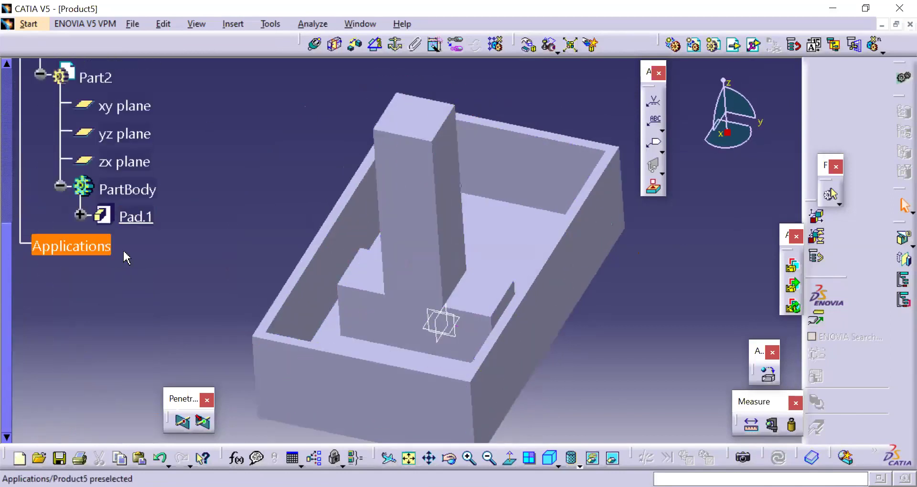
middle_drag(337, 323, 338, 372)
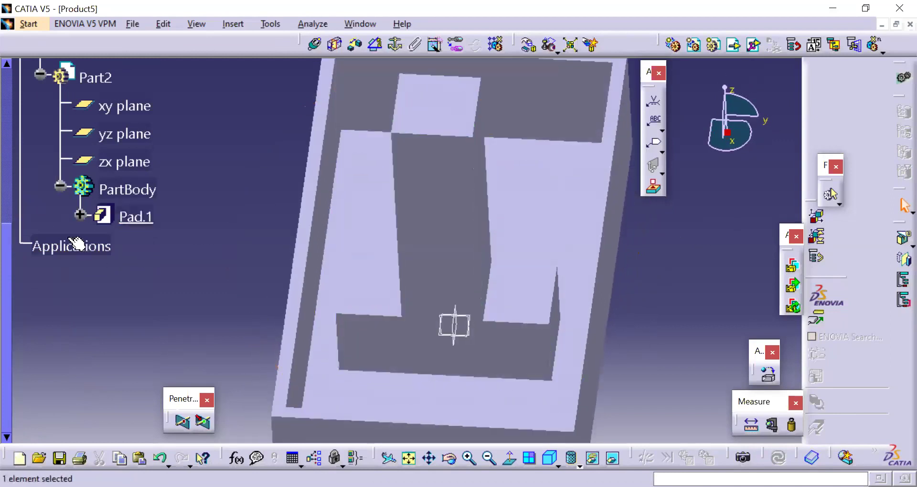
scroll(98, 245, up, 1)
middle_drag(334, 377, 328, 139)
click(314, 45)
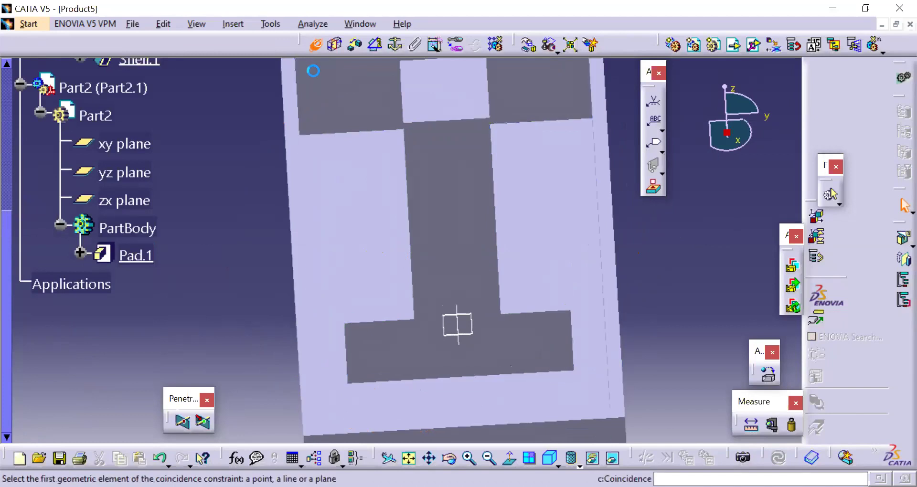
middle_drag(343, 319, 352, 426)
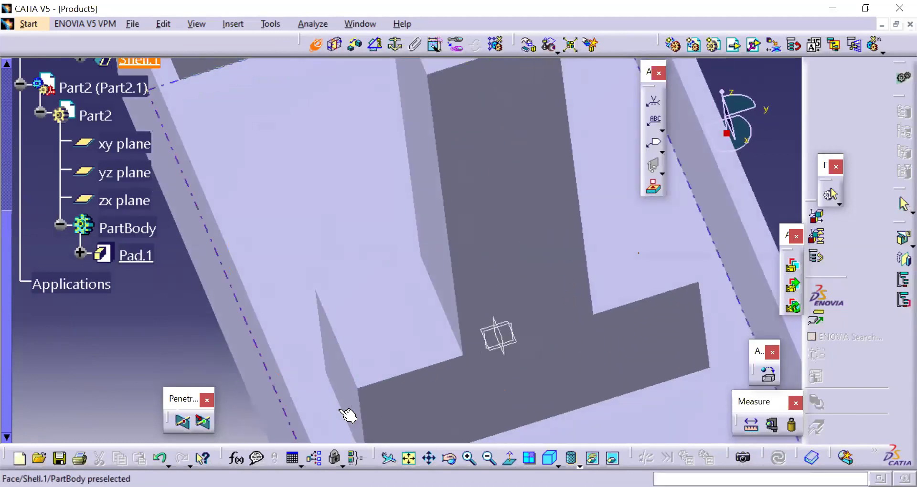
middle_drag(332, 338, 396, 267)
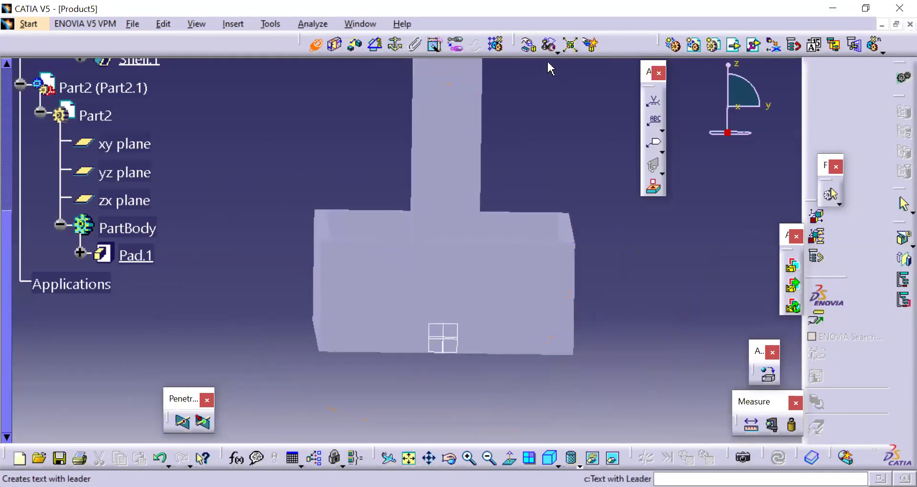
click(482, 168)
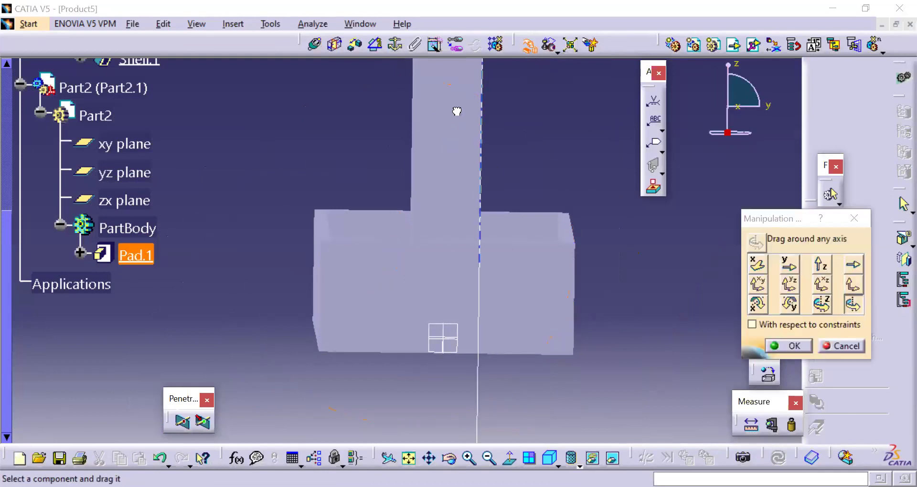
drag(456, 111, 411, 128)
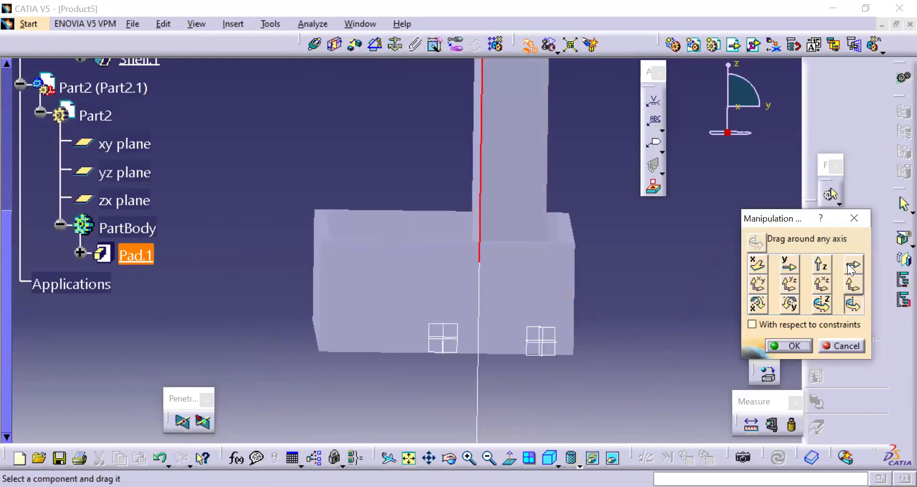
click(846, 346)
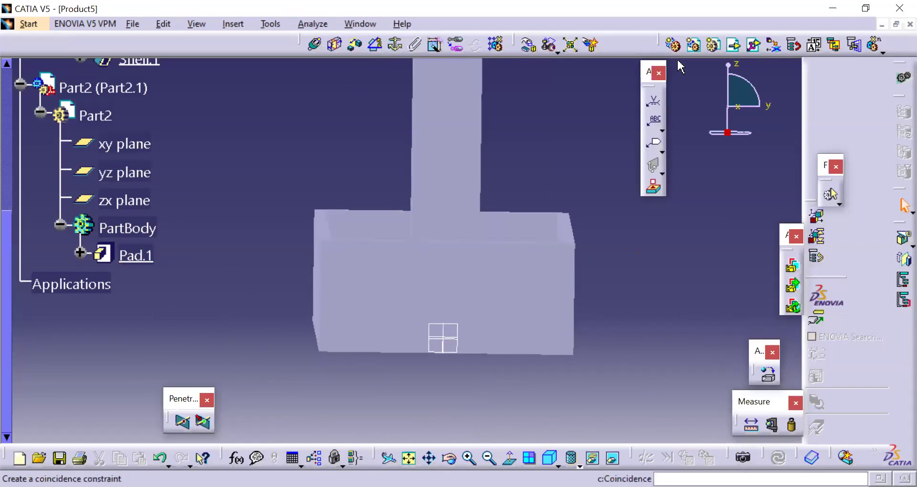
Move the inverted-T part upward along its stem edge, so its base sits higher above the box floor
click(528, 45)
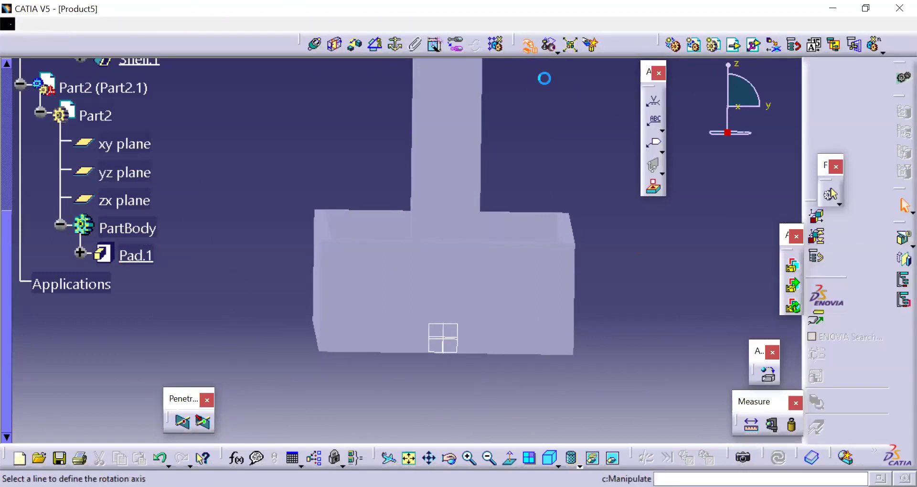
click(853, 265)
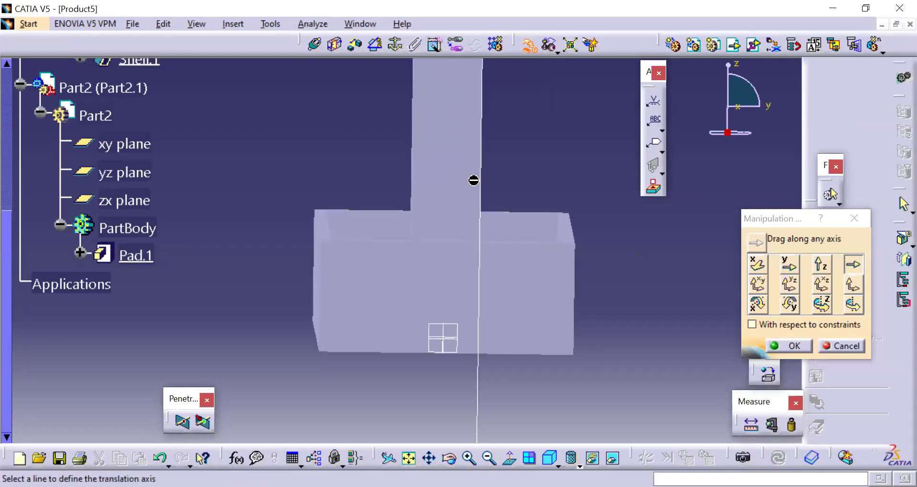
click(484, 183)
drag(450, 173, 444, 210)
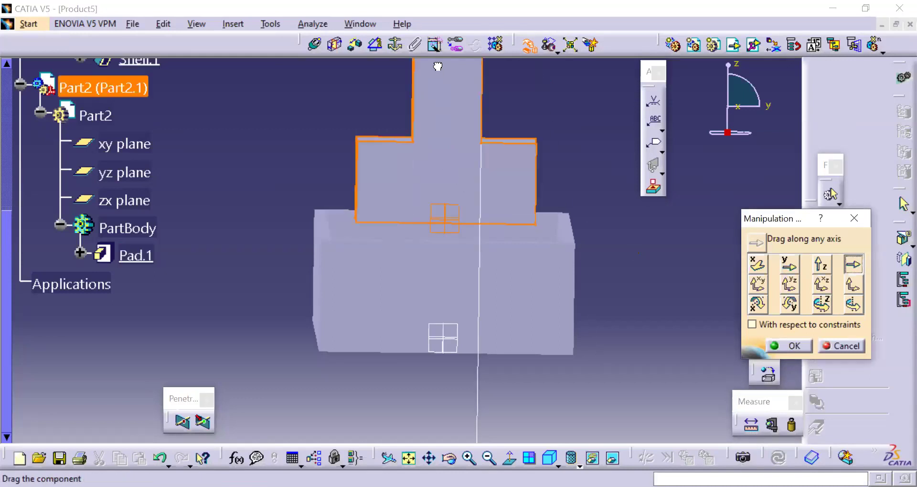
click(775, 347)
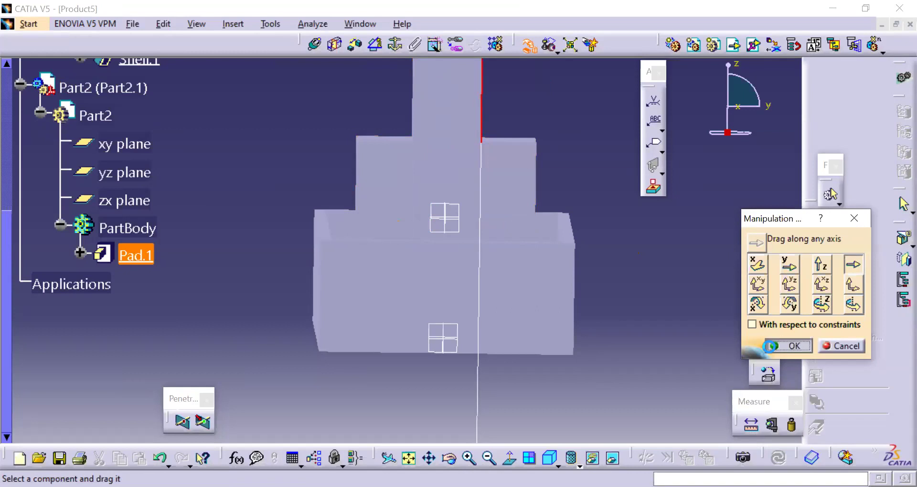
Add a coincidence constraint between the lower side edge of the inverted-T's base and the box's adjacent inner floor edge
middle_drag(441, 317, 277, 64)
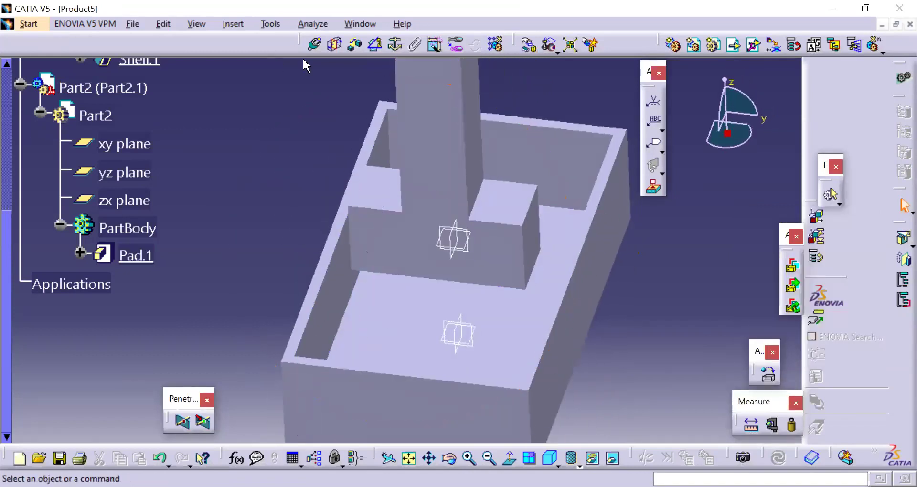
click(313, 46)
middle_drag(293, 225, 397, 260)
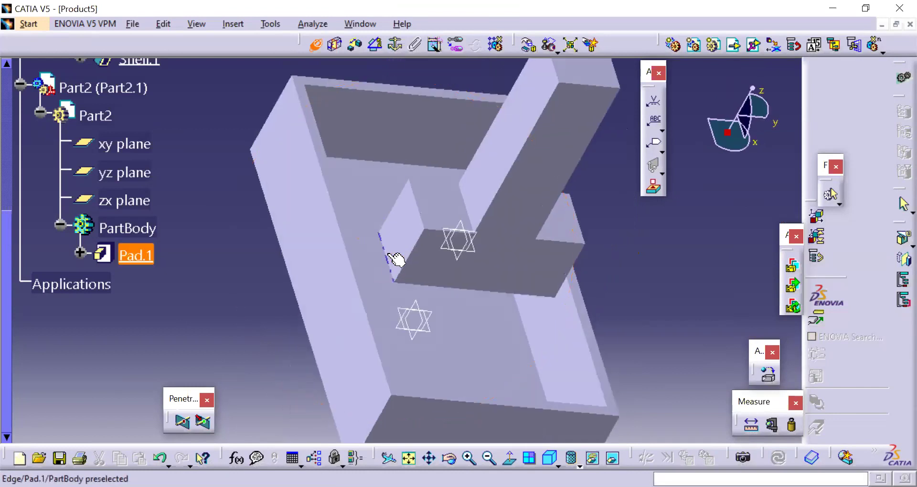
click(392, 261)
middle_drag(258, 231, 334, 309)
click(330, 304)
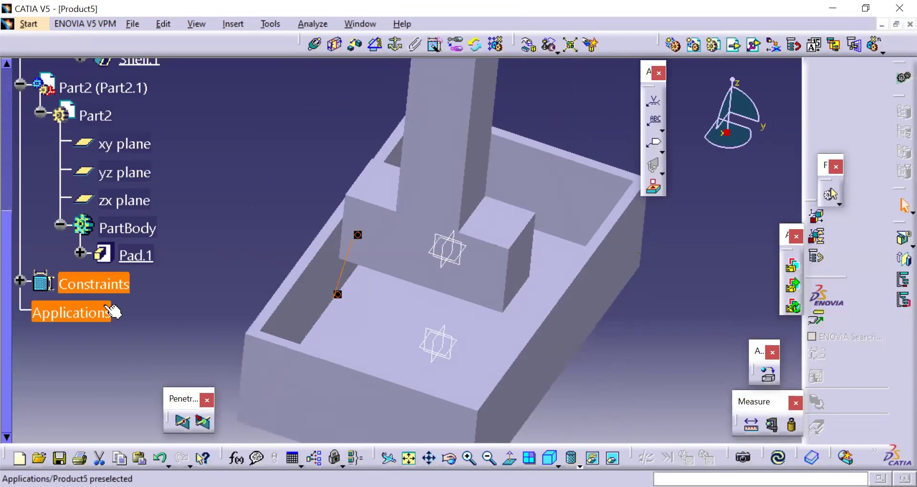
Constrain the inverted-T's underside to the box's inner floor with an offset of 0 and update the assembly
middle_drag(386, 304, 446, 221)
middle_drag(402, 279, 340, 134)
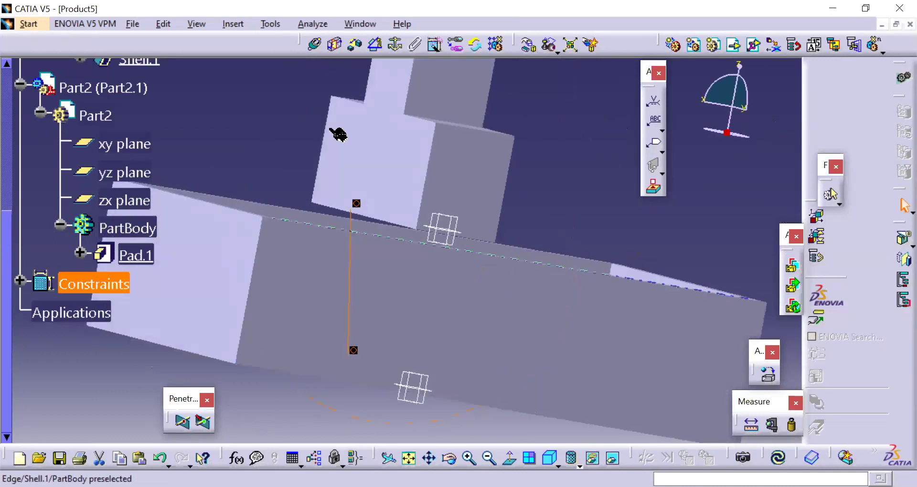
click(356, 44)
middle_drag(354, 178, 360, 335)
middle_drag(365, 284, 383, 266)
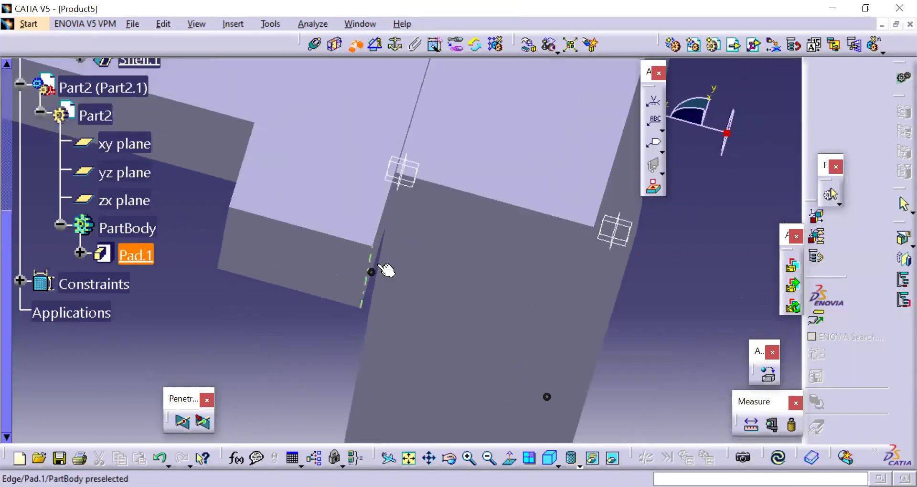
click(380, 256)
middle_drag(312, 296, 545, 201)
click(599, 368)
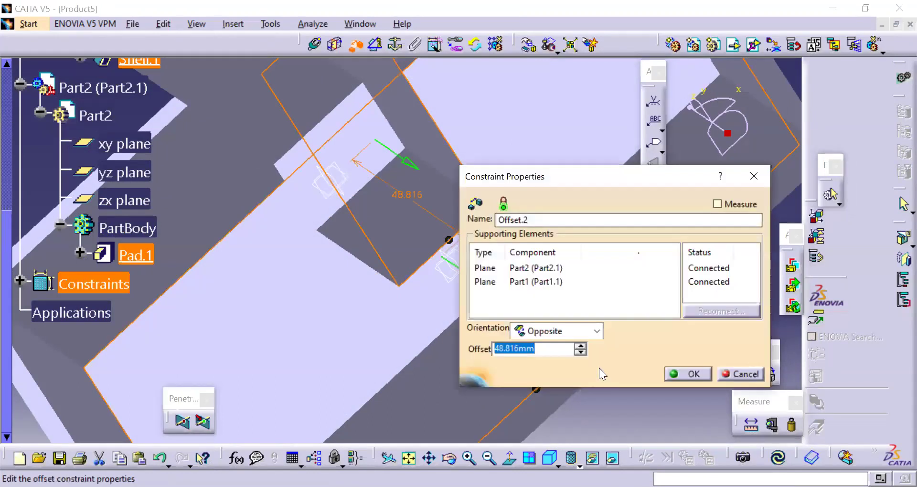
key(Return)
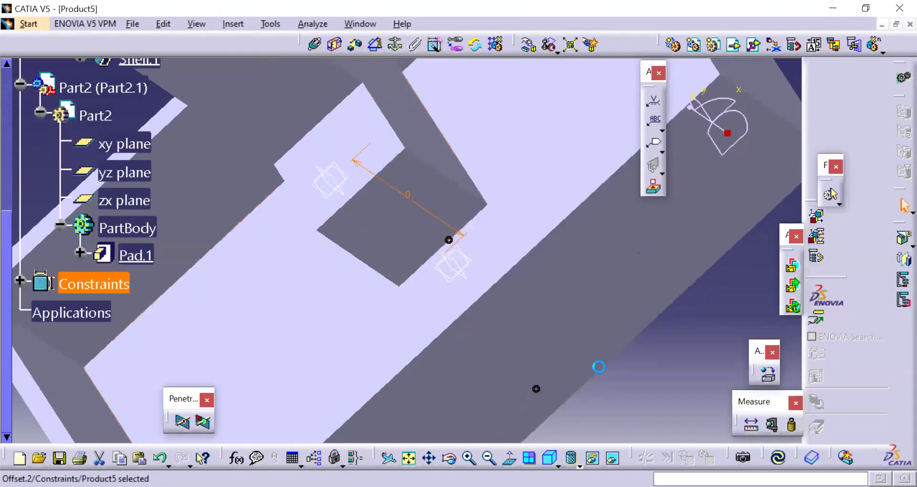
click(476, 46)
Switch the assembly to the DMU Kinematics workbench
middle_drag(511, 170, 475, 243)
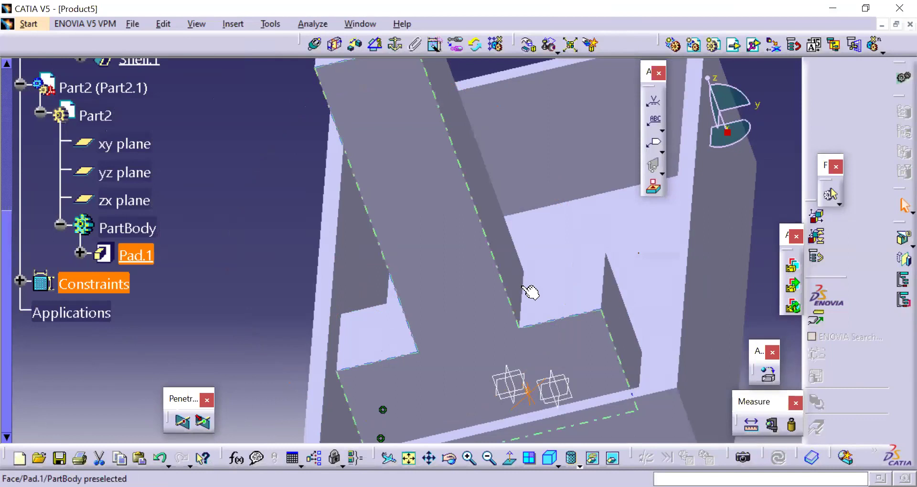
middle_drag(534, 188, 363, 318)
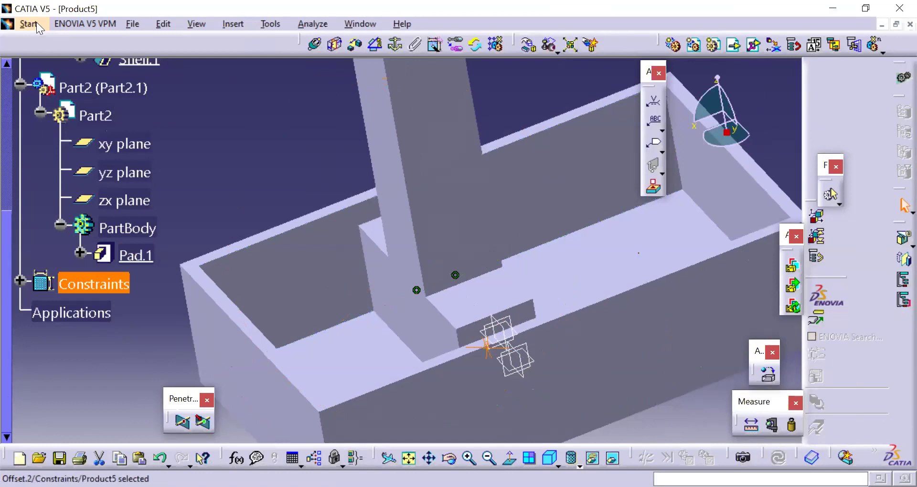
key(alt+s)
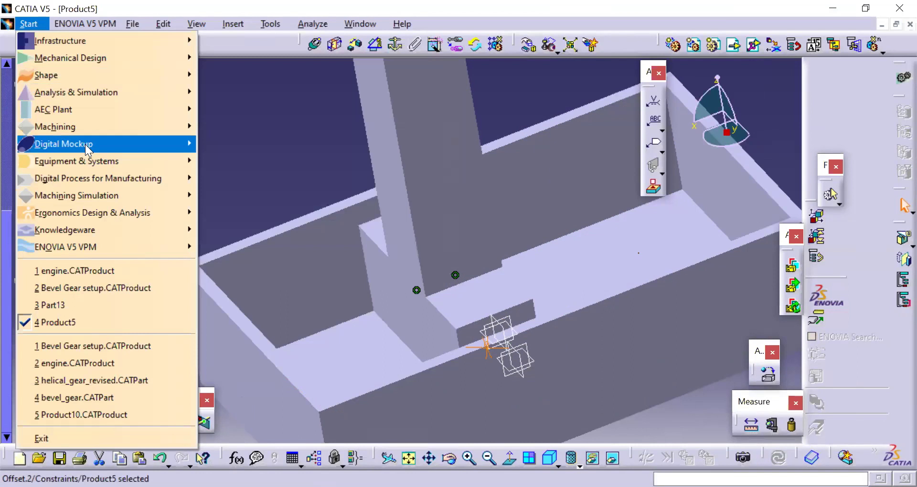
mouse_move(88, 150)
click(266, 180)
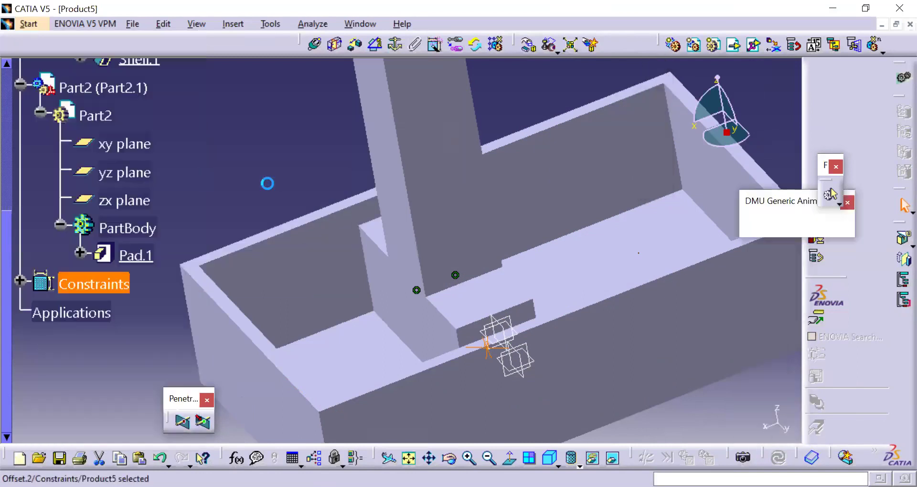
middle_drag(383, 296, 451, 291)
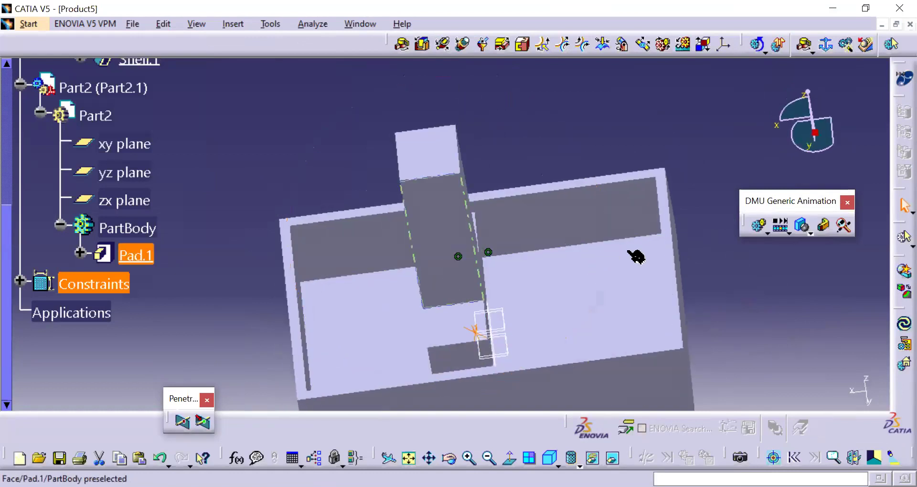
click(459, 39)
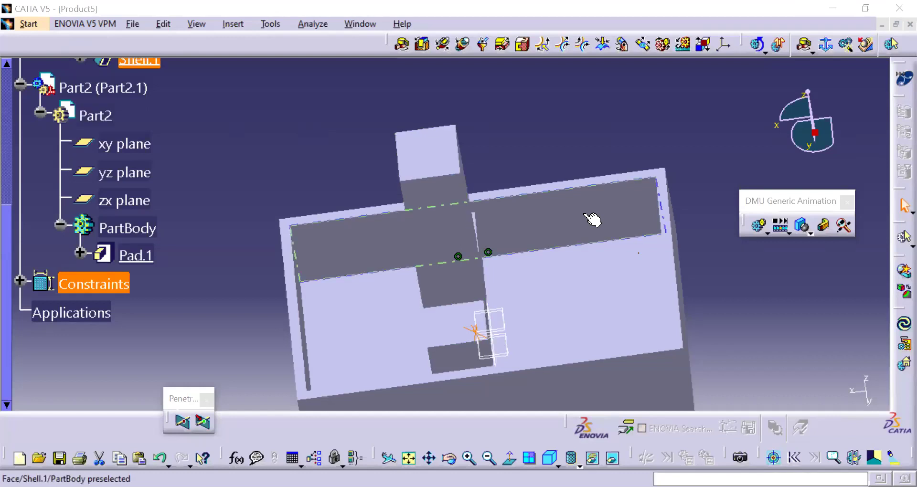
click(760, 71)
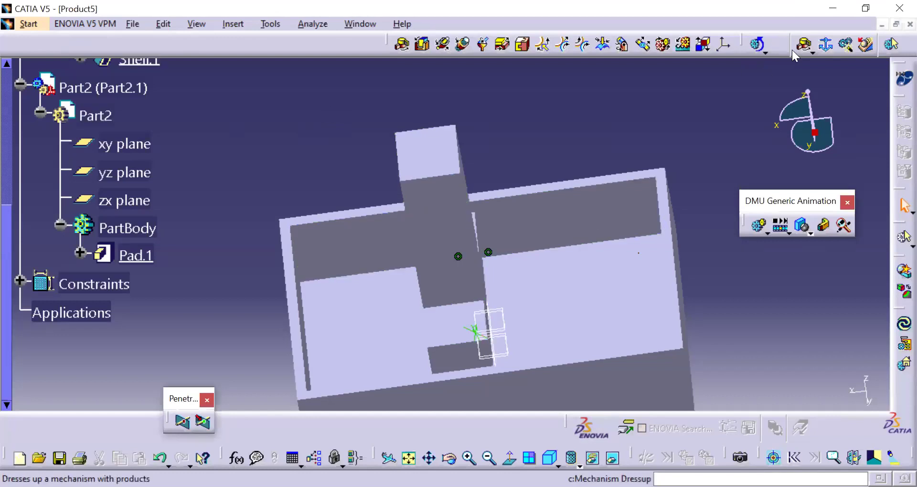
Create a new mechanism and define the open box as its fixed part
click(827, 44)
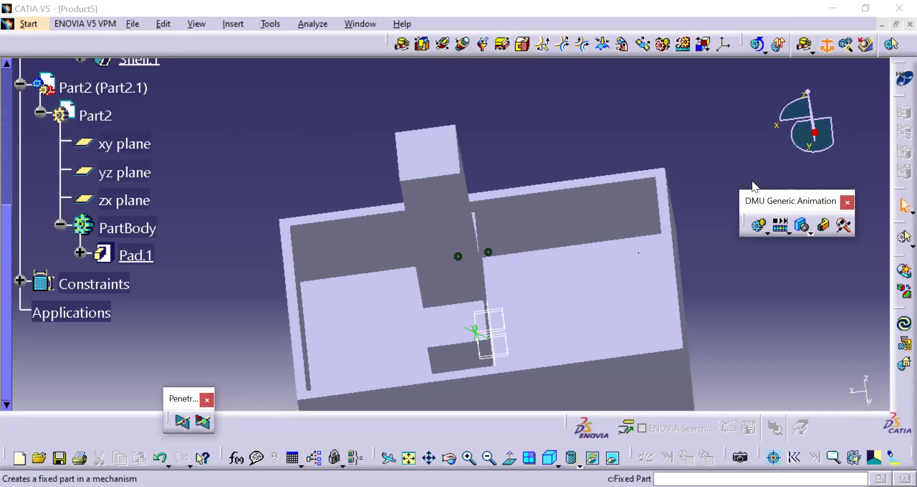
click(779, 198)
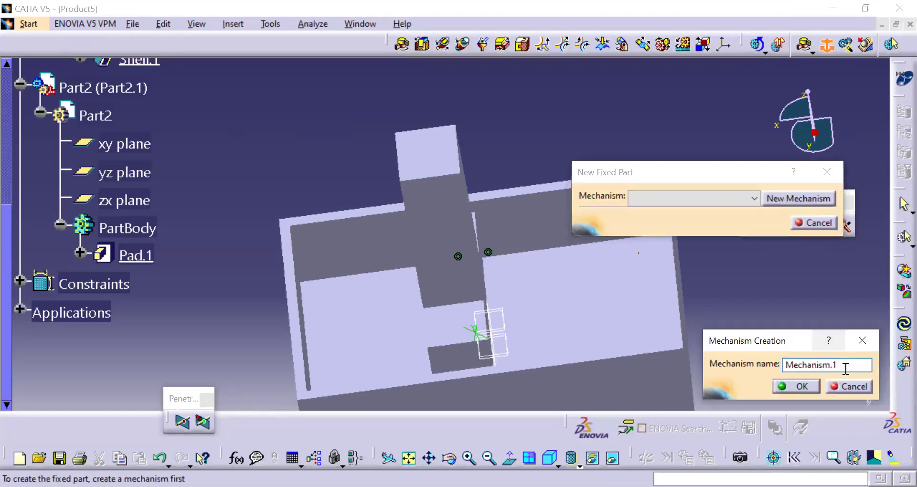
click(801, 388)
middle_drag(279, 283, 559, 337)
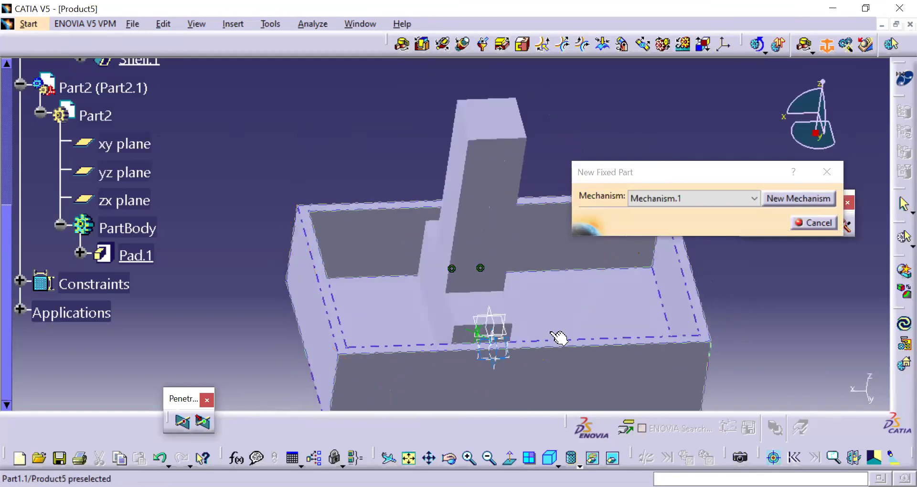
click(633, 360)
Start a prismatic joint using the box's inner floor edge and the inverted-T base's lower side edge as lines, hiding the box in between
middle_drag(565, 110, 554, 189)
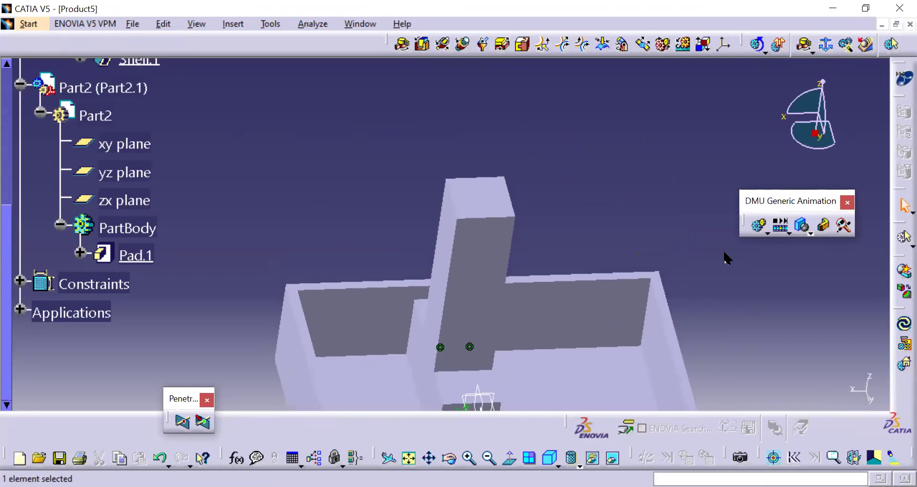
click(405, 46)
click(418, 48)
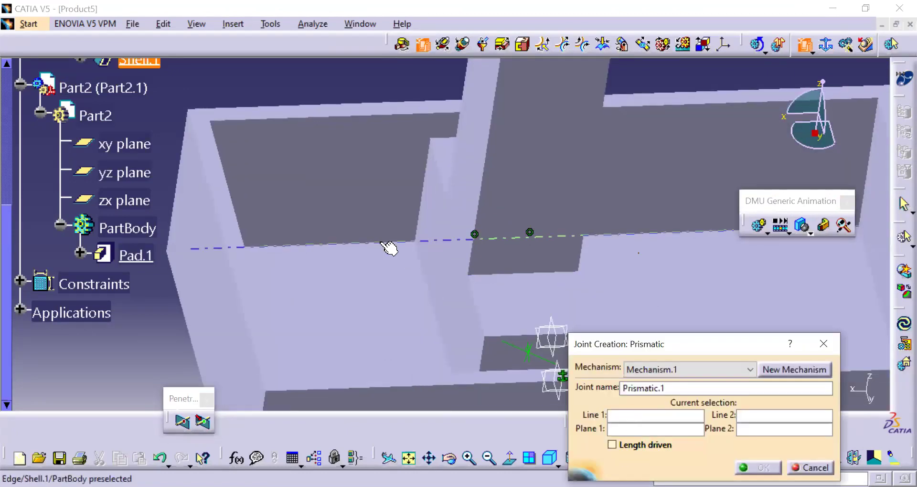
click(361, 254)
right_click(351, 258)
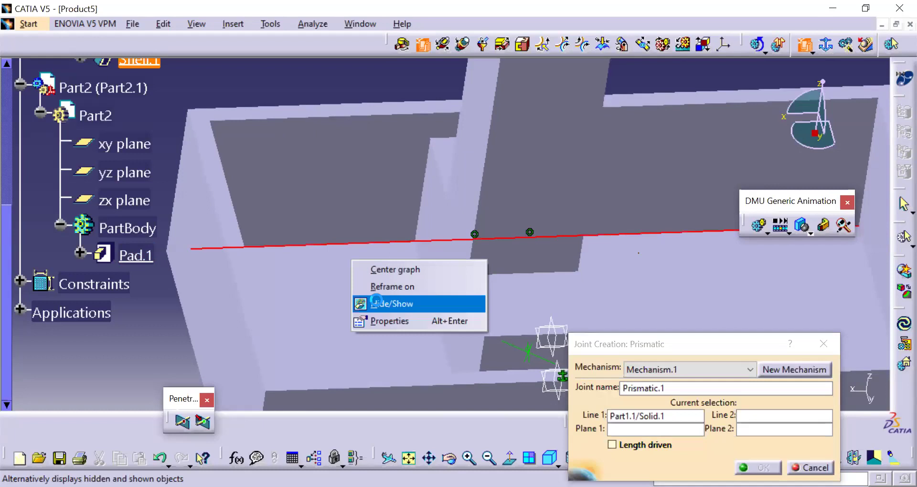
click(382, 303)
click(417, 317)
middle_drag(473, 309, 308, 258)
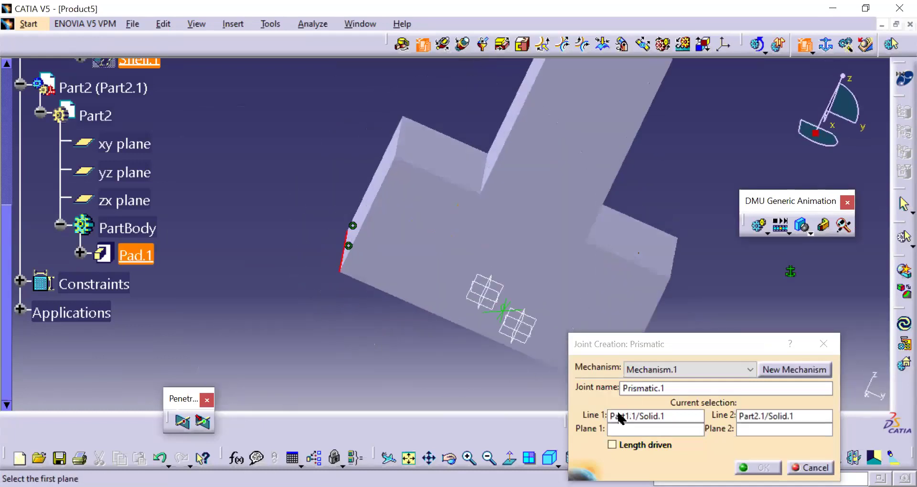
Complete the prismatic joint with the inverted-T's underside and the box's inner floor as planes, and make it length driven
middle_drag(464, 275, 401, 318)
click(401, 317)
middle_drag(514, 248, 478, 268)
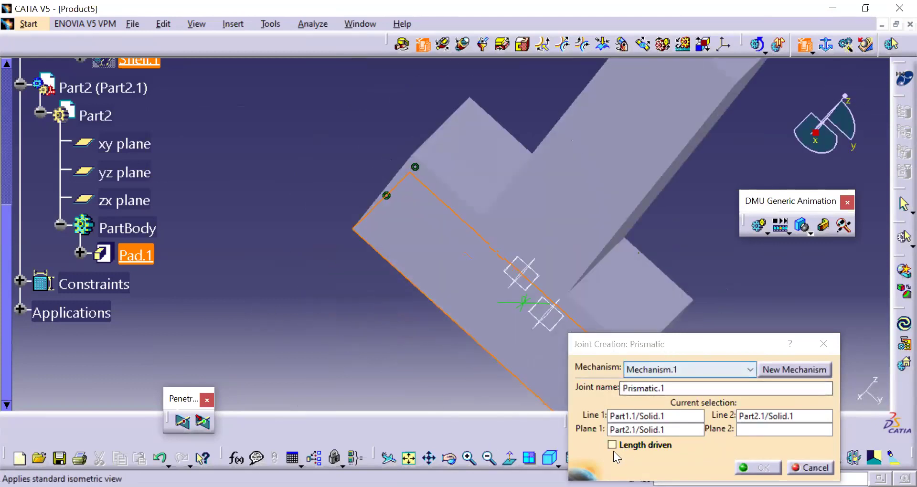
drag(661, 344, 620, 188)
click(439, 310)
click(571, 289)
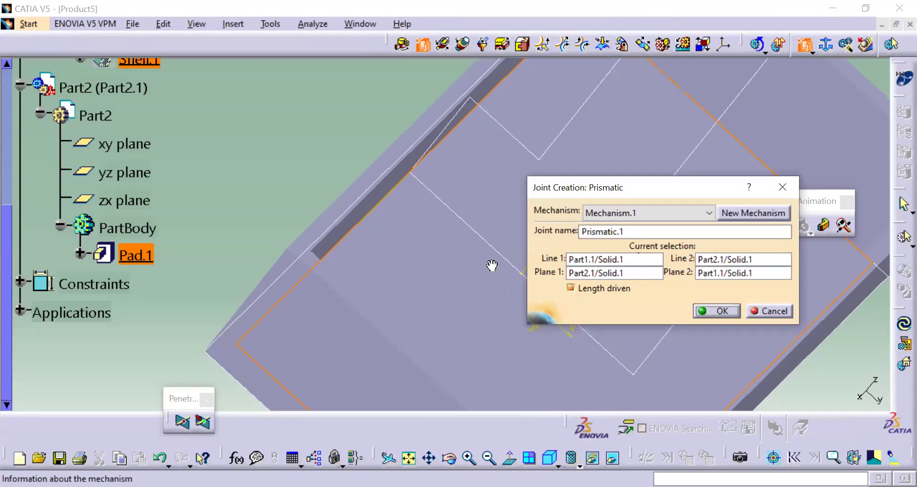
key(Return)
Show the hidden open box again and return the display to the visible space
middle_drag(491, 266, 528, 337)
right_click(460, 299)
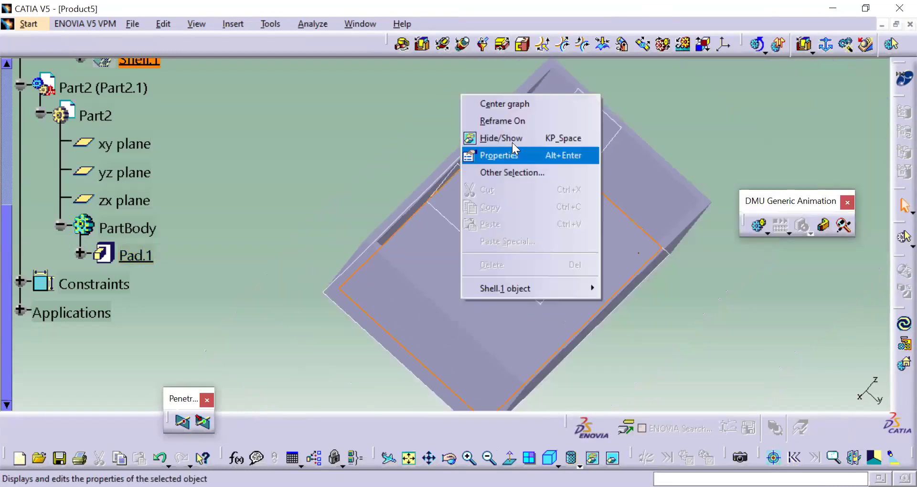
click(512, 137)
middle_drag(537, 311, 601, 455)
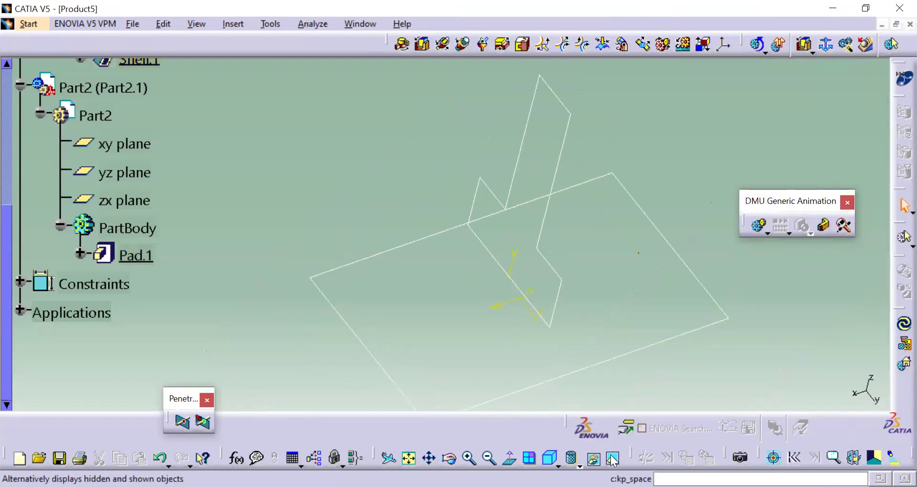
click(601, 454)
middle_drag(483, 258, 457, 325)
middle_drag(268, 267, 311, 239)
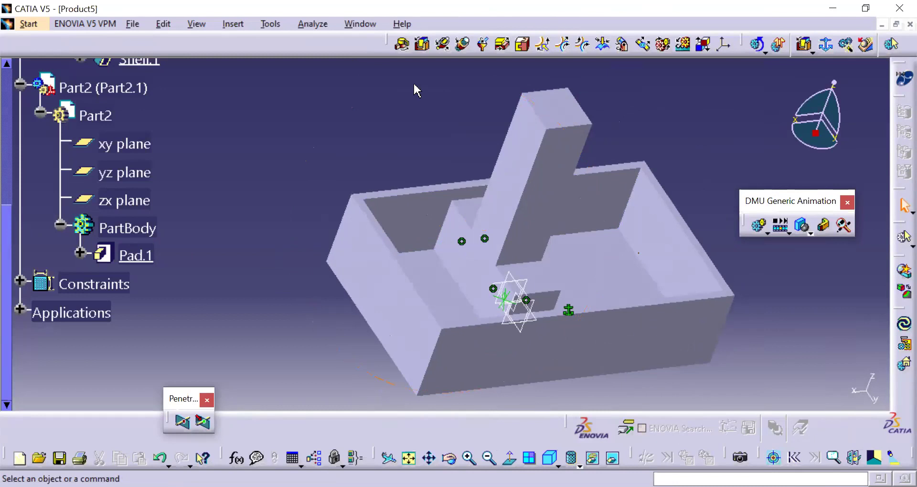
middle_drag(486, 288, 365, 210)
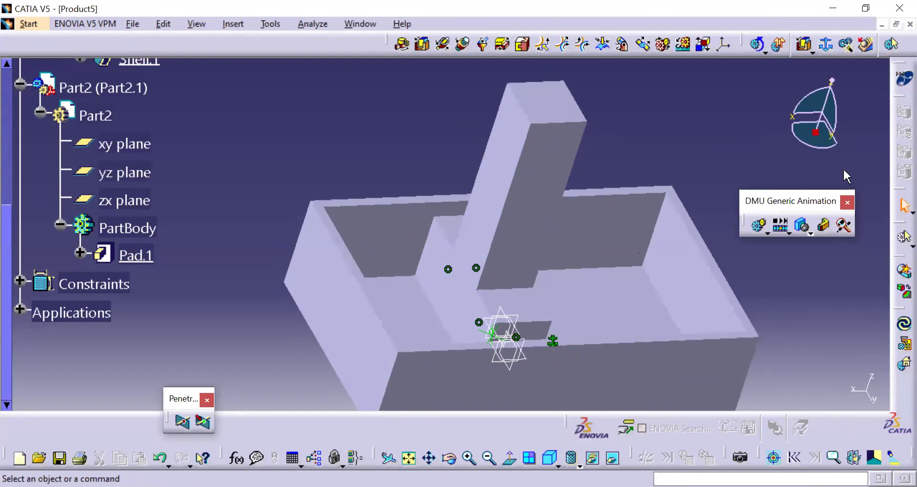
Simulate the mechanism with commands and slide the inverted-T along the box to 84
click(758, 46)
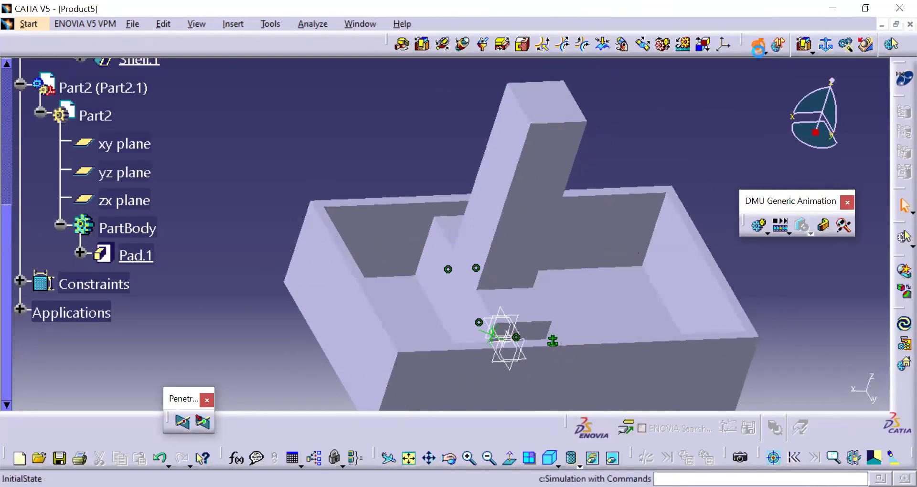
drag(722, 319, 743, 319)
middle_drag(402, 256, 430, 268)
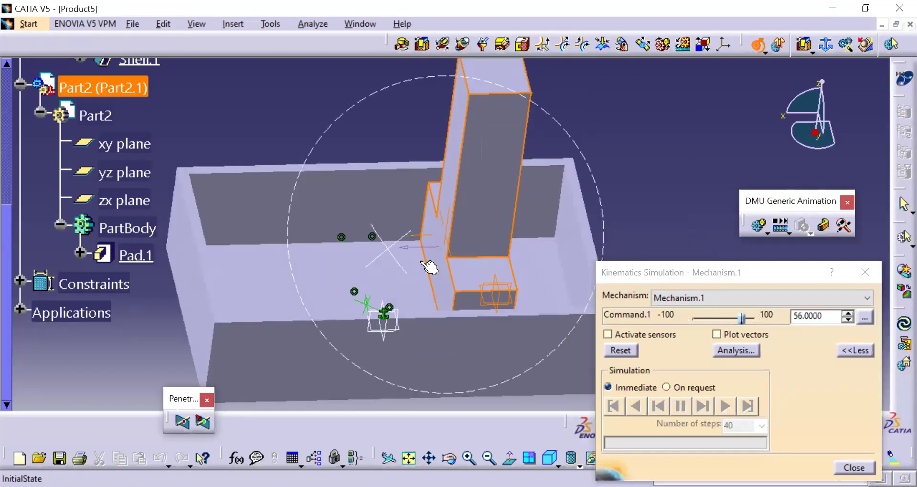
drag(743, 319, 752, 320)
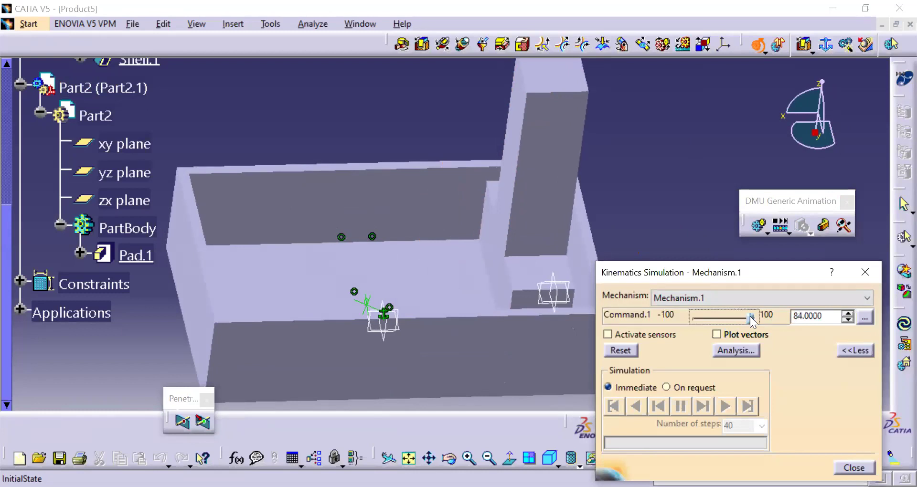
middle_drag(389, 293, 468, 300)
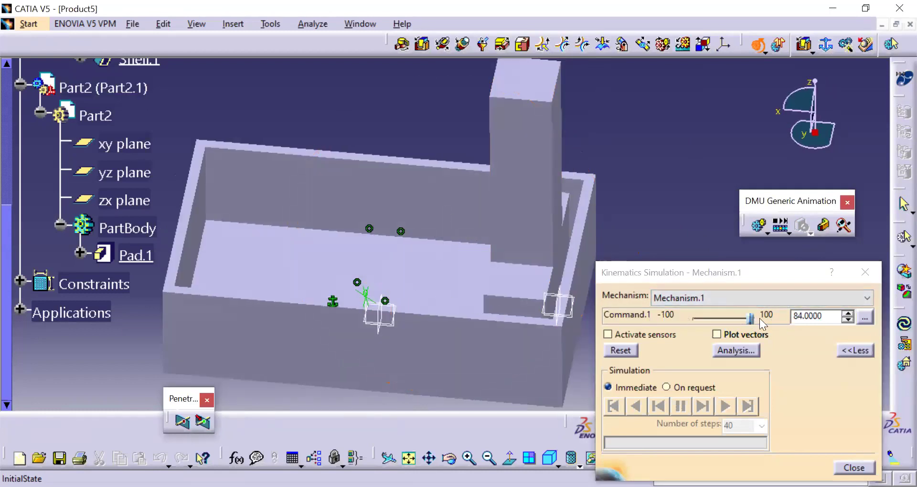
Slide the inverted-T back to -20 and set the command's lowest value to -20
drag(752, 319, 718, 317)
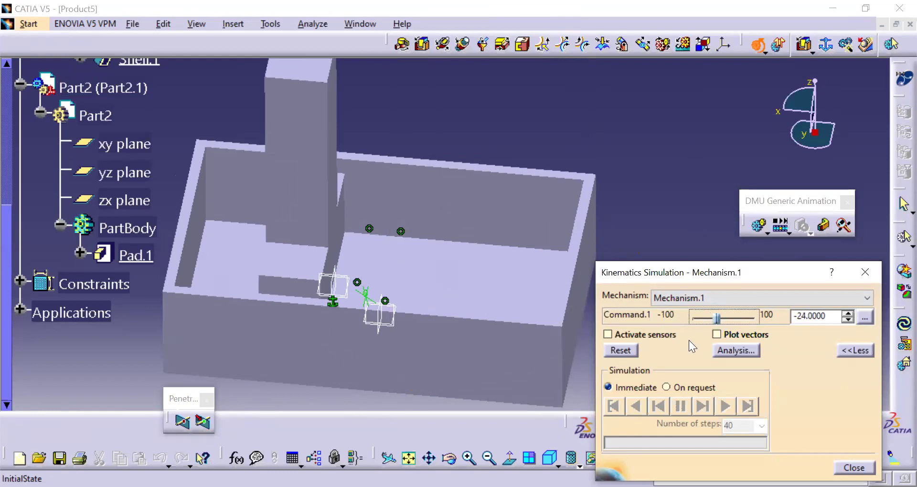
click(718, 316)
mouse_move(716, 316)
mouse_down()
mouse_move(700, 318)
mouse_move(718, 313)
mouse_up()
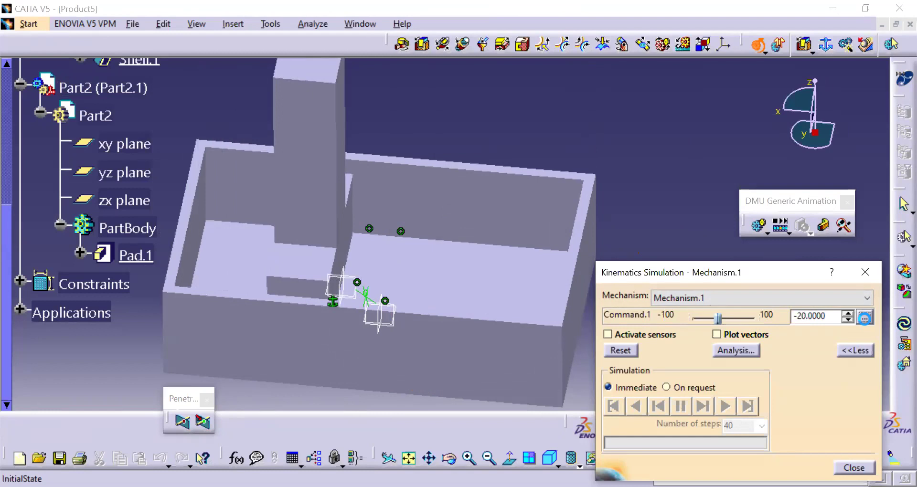
click(866, 318)
text(-20)
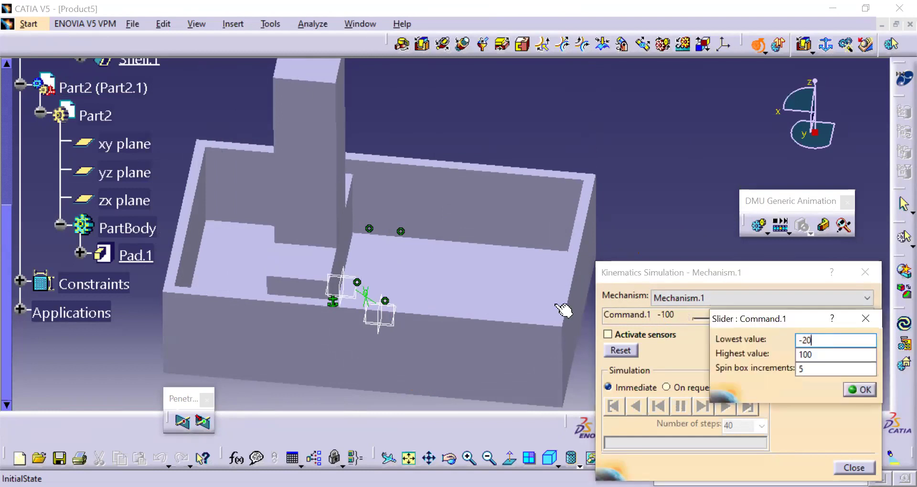
key(Return)
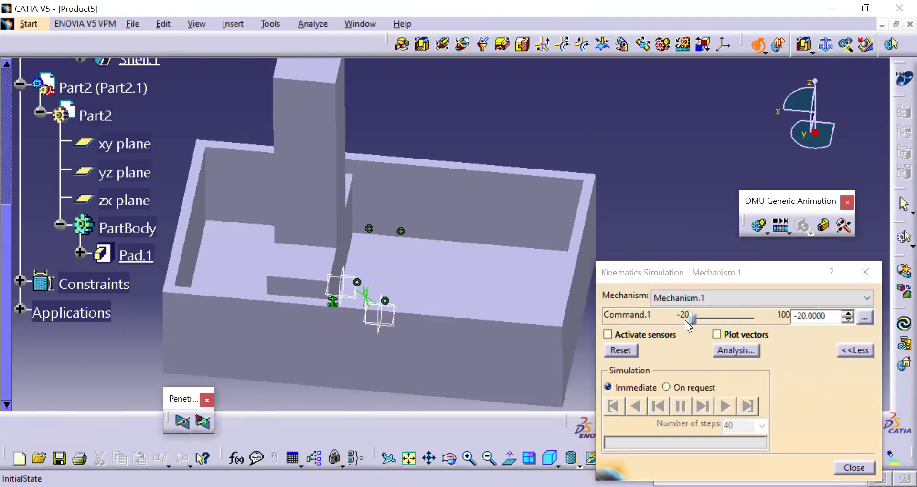
Slide the inverted-T to 86.8 near the box's opposite end wall, enter 85 as the command's highest value, and close the simulation
drag(692, 316, 749, 322)
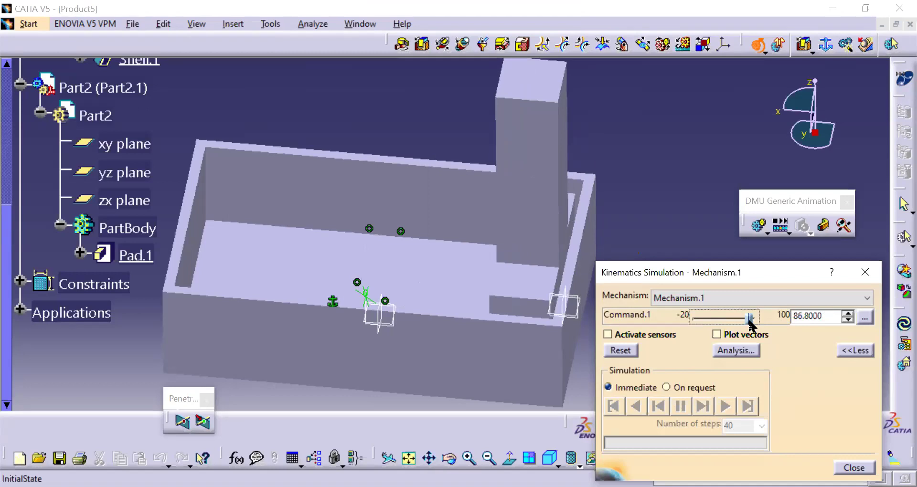
click(860, 316)
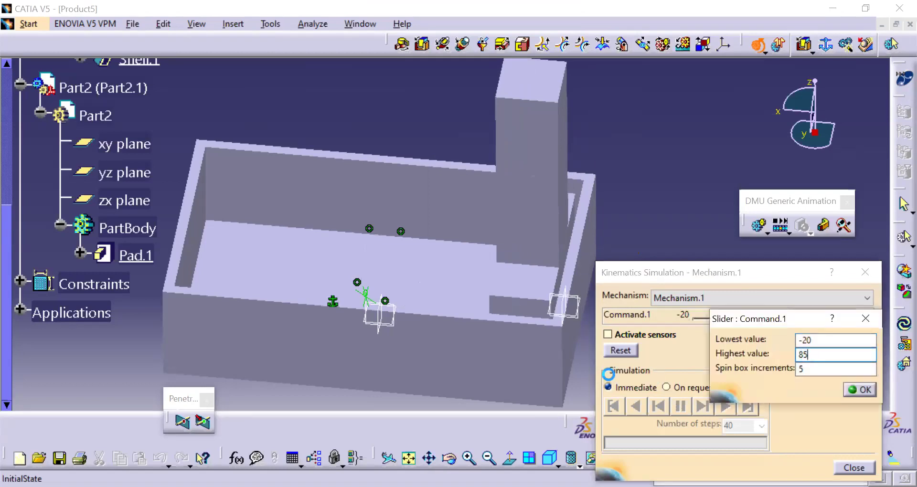
key(Return)
mouse_move(757, 316)
mouse_down()
mouse_move(674, 317)
mouse_move(757, 318)
mouse_move(692, 328)
mouse_move(698, 319)
mouse_move(757, 318)
mouse_up()
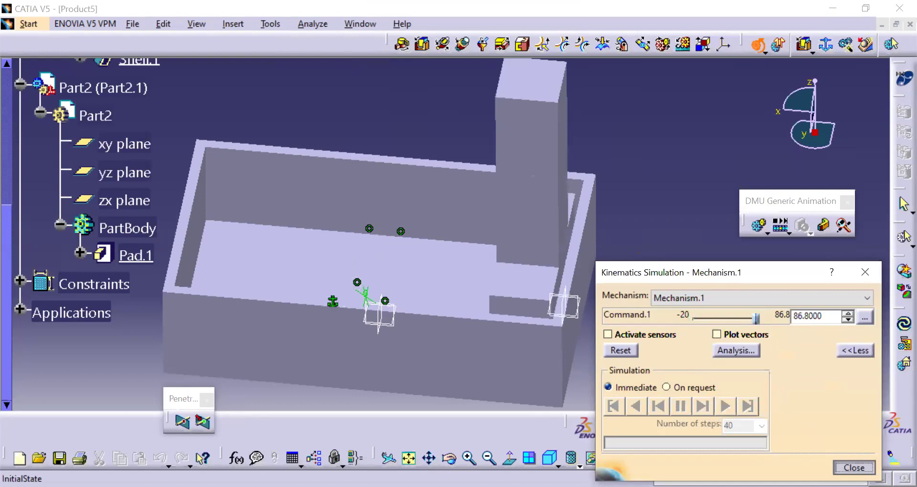
key(Return)
Expand the Applications branch down to the mechanism's contents and examine the box and inverted-T from several sides
middle_drag(431, 258, 201, 291)
click(21, 309)
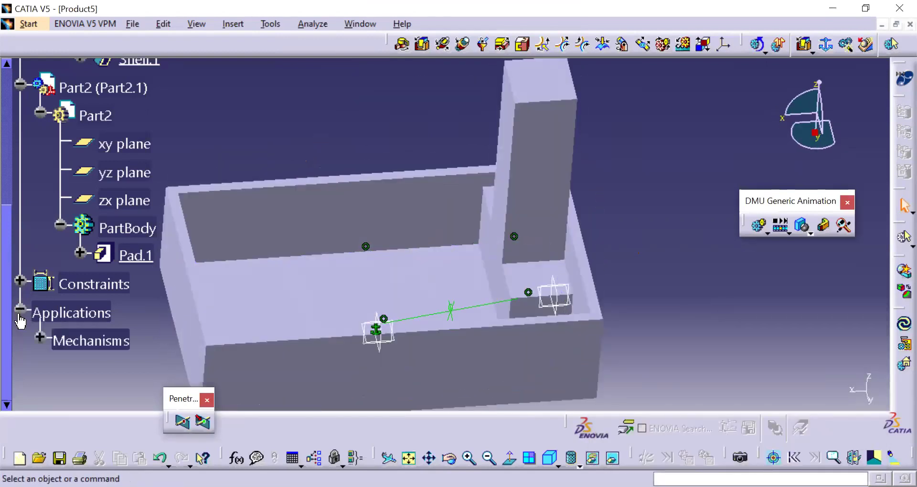
click(40, 267)
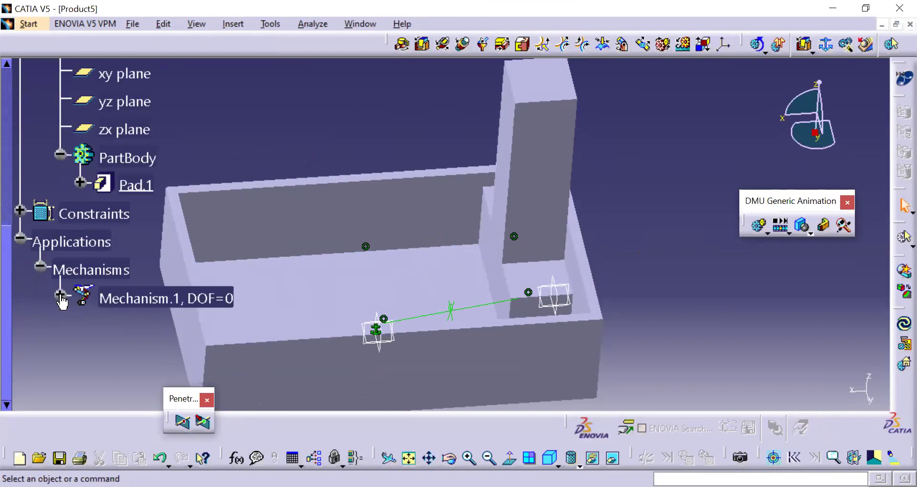
click(60, 296)
middle_drag(416, 289, 580, 200)
middle_drag(636, 195, 441, 133)
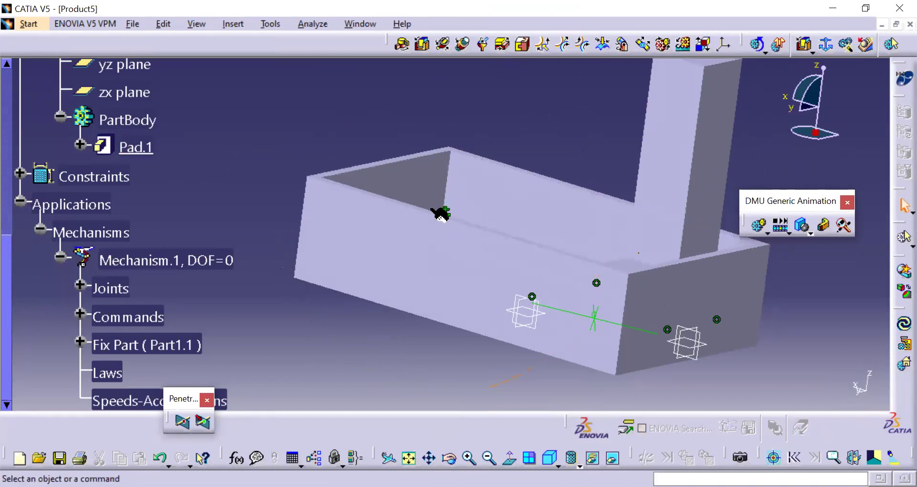
middle_drag(510, 229, 451, 338)
middle_drag(411, 312, 641, 155)
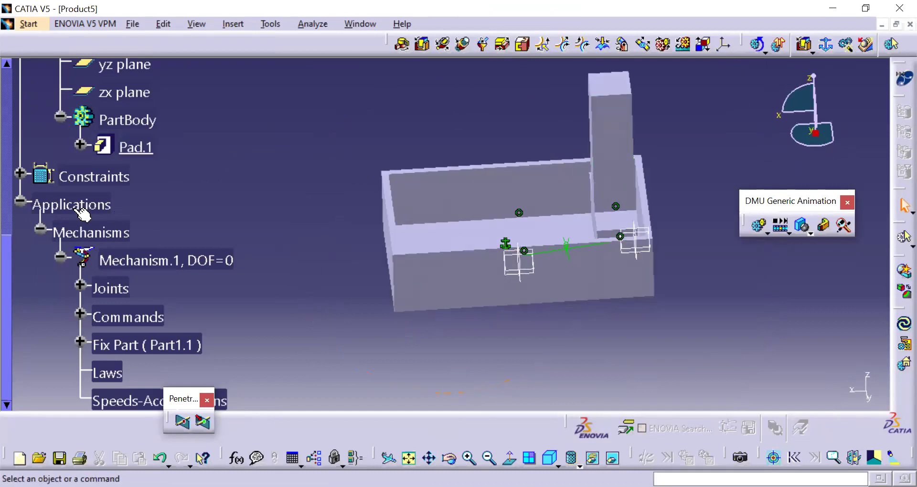
Activate Product5 and switch the assembly to the Assembly Design workbench
scroll(79, 179, up, 4)
scroll(78, 179, up, 6)
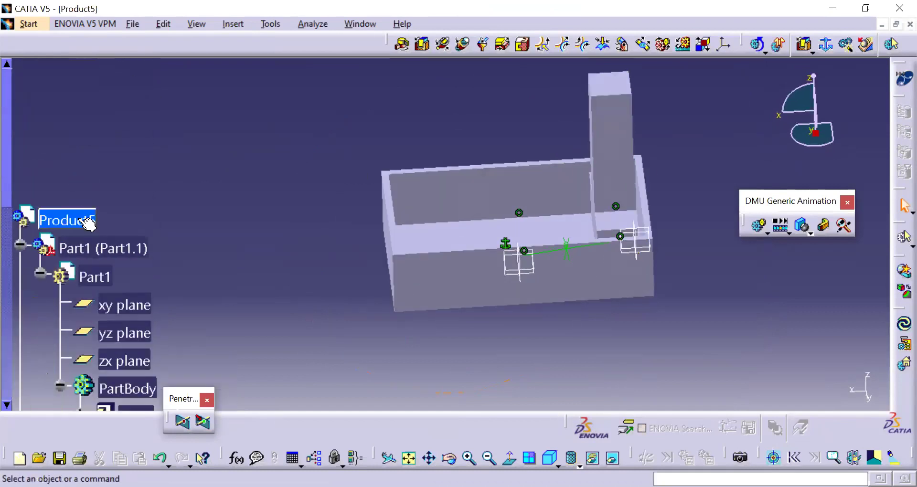
click(79, 215)
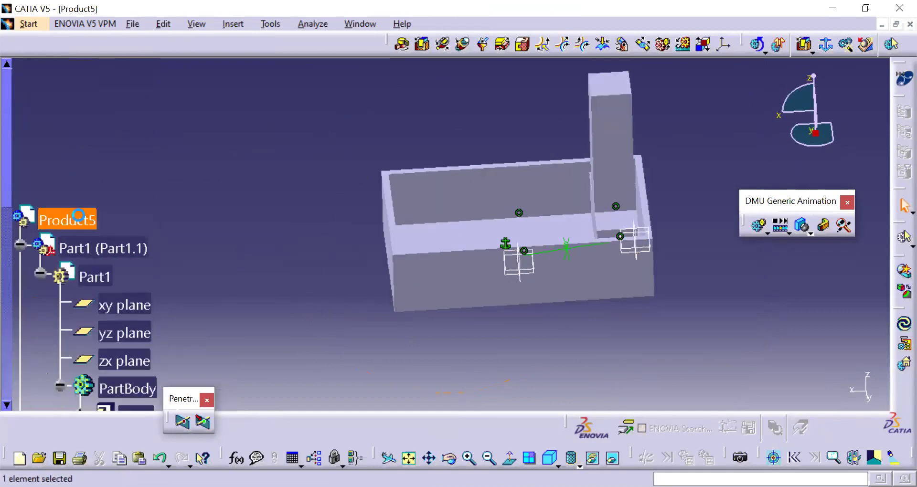
click(24, 27)
click(319, 192)
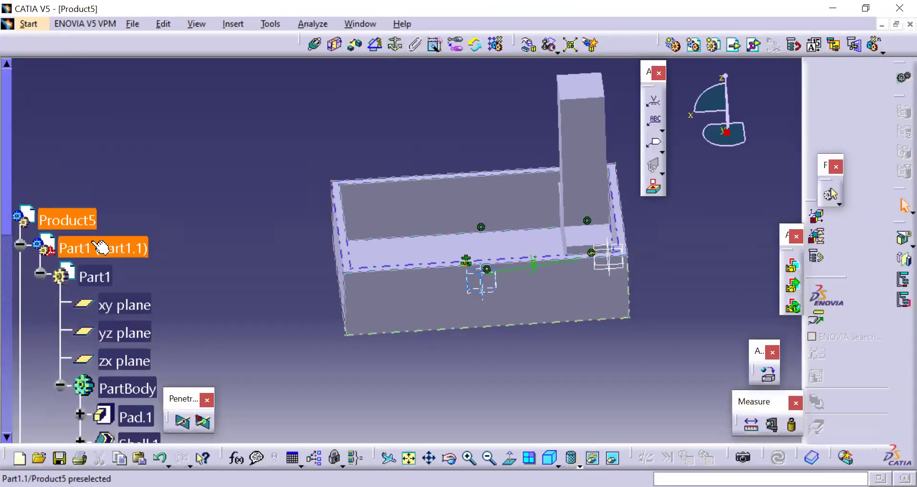
Copy the inverted-T component Part2.1 and paste it into Product5 as a second instance
scroll(100, 248, down, 5)
click(119, 166)
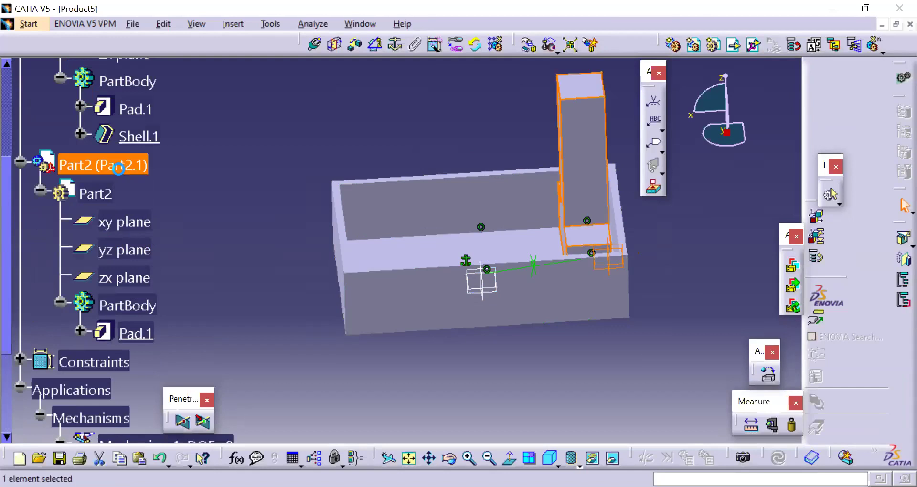
right_click(118, 167)
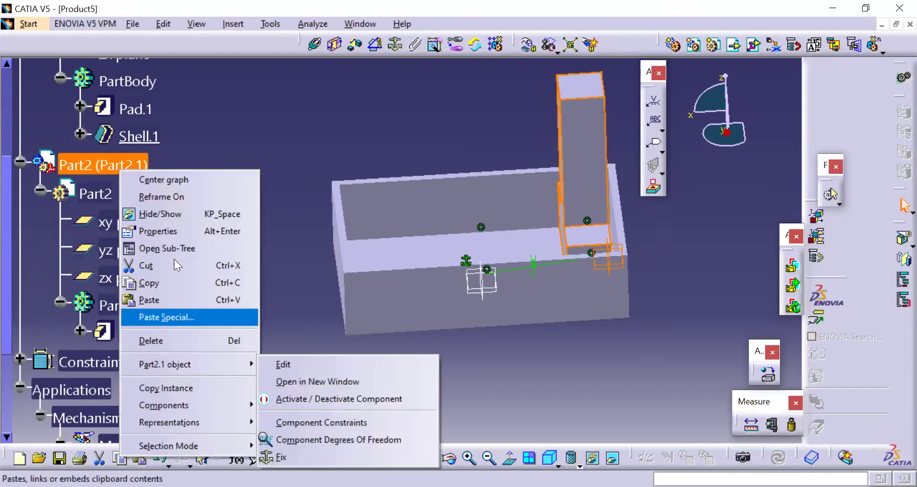
click(178, 281)
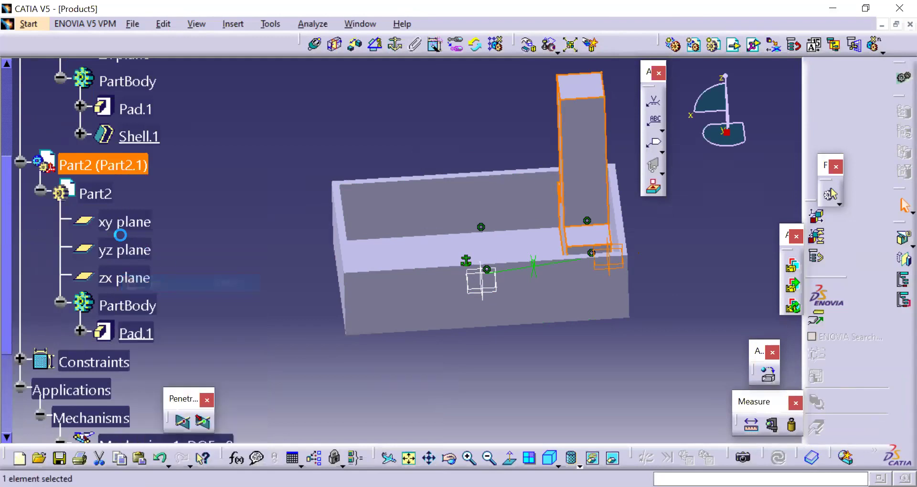
scroll(124, 242, up, 5)
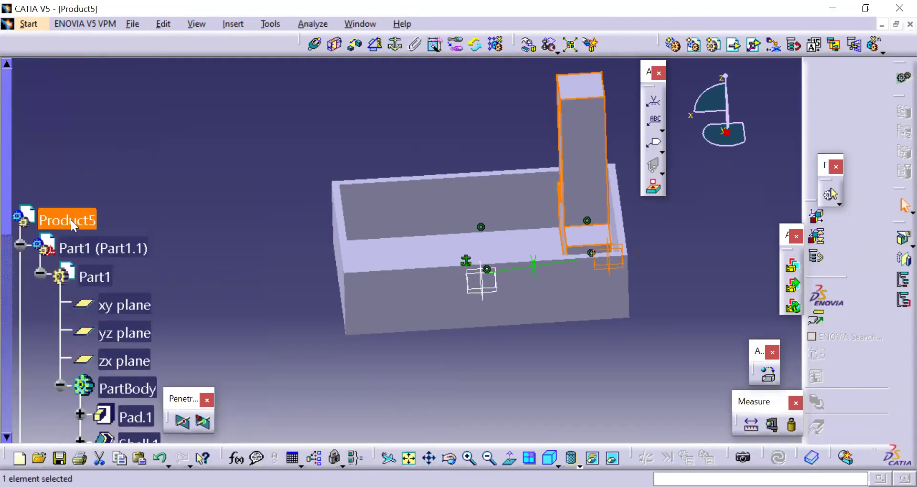
right_click(71, 224)
click(119, 329)
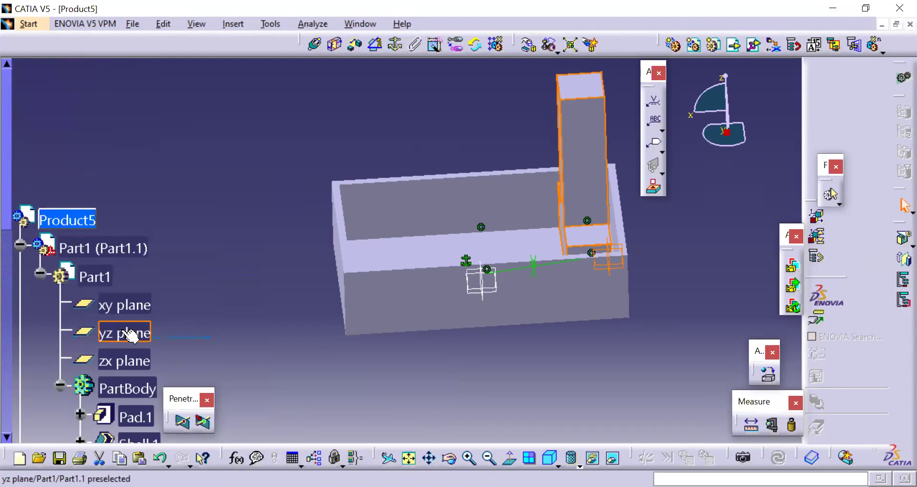
Move the pasted inverted-T along the X axis toward the box's opposite end with the Manipulation tool
middle_click(88, 279)
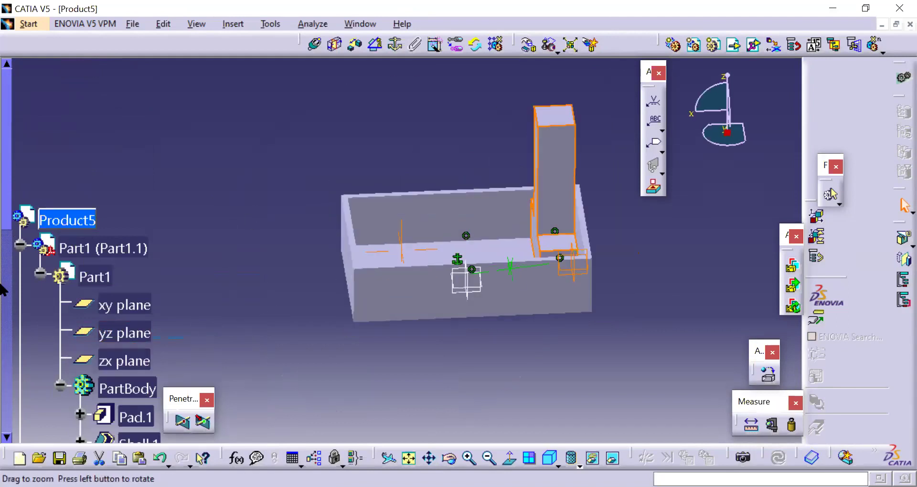
scroll(55, 343, down, 5)
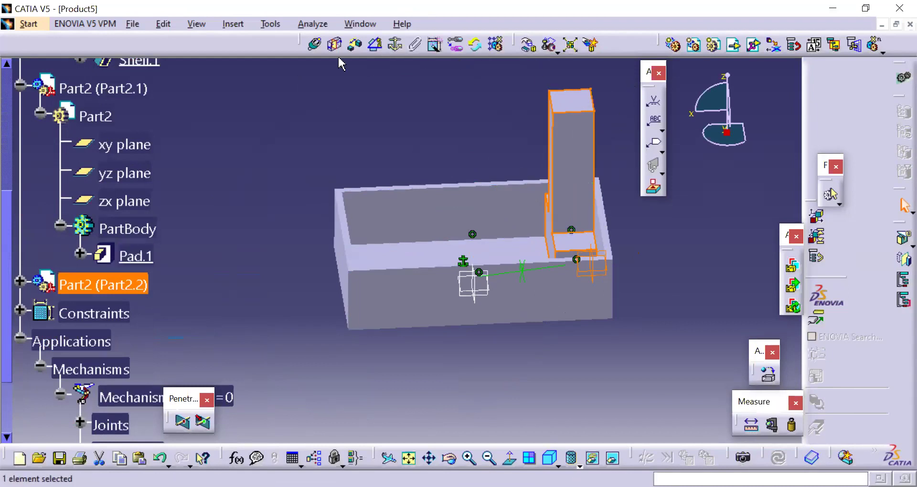
click(527, 48)
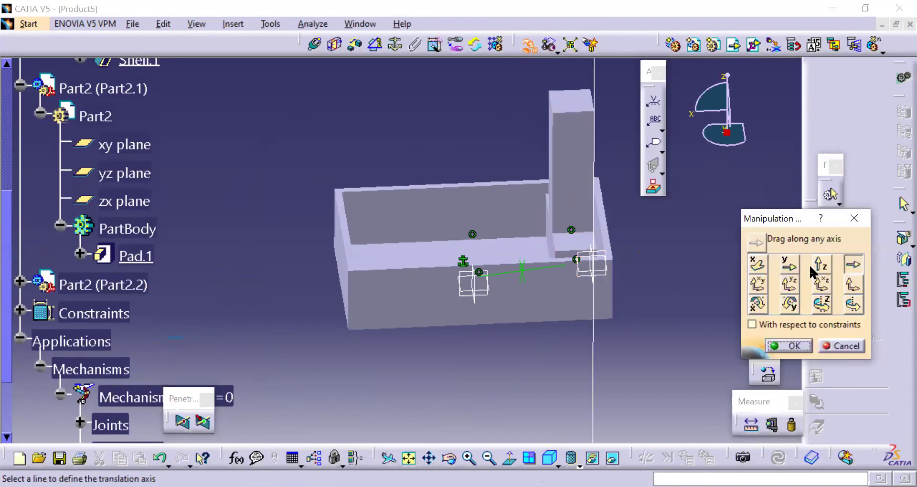
click(765, 266)
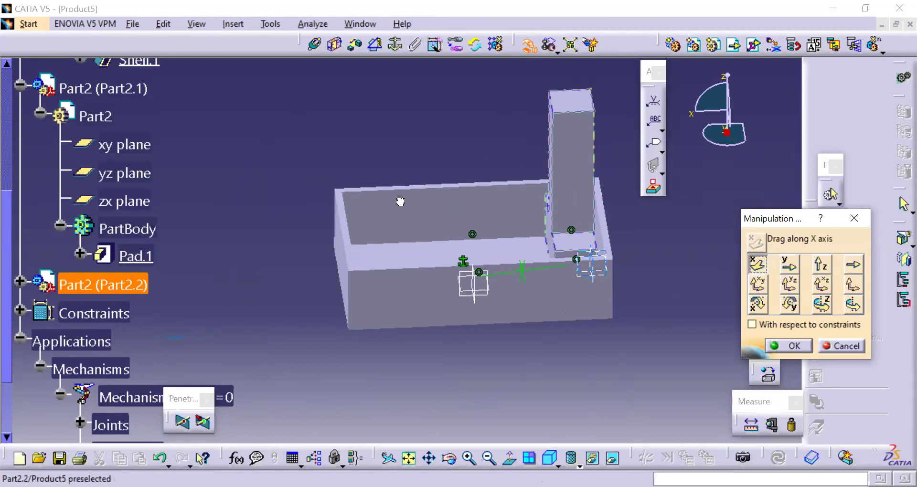
drag(400, 202, 826, 351)
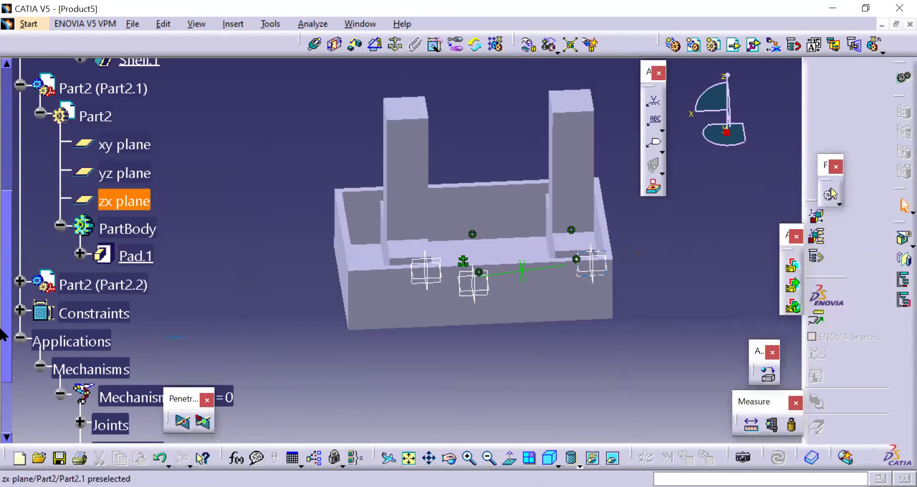
Hide the original inverted-T component Part2.1 and bring the mechanism's branch into view in the tree
scroll(105, 268, up, 3)
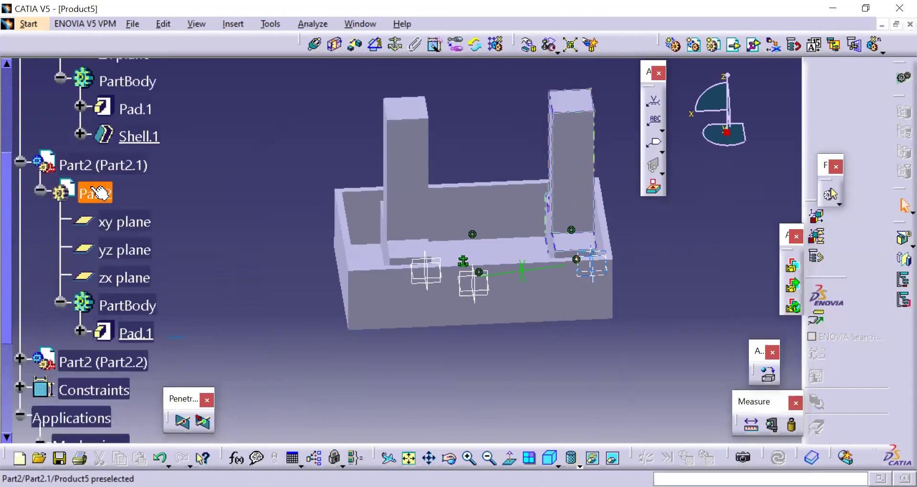
click(110, 168)
key(ctrl+h)
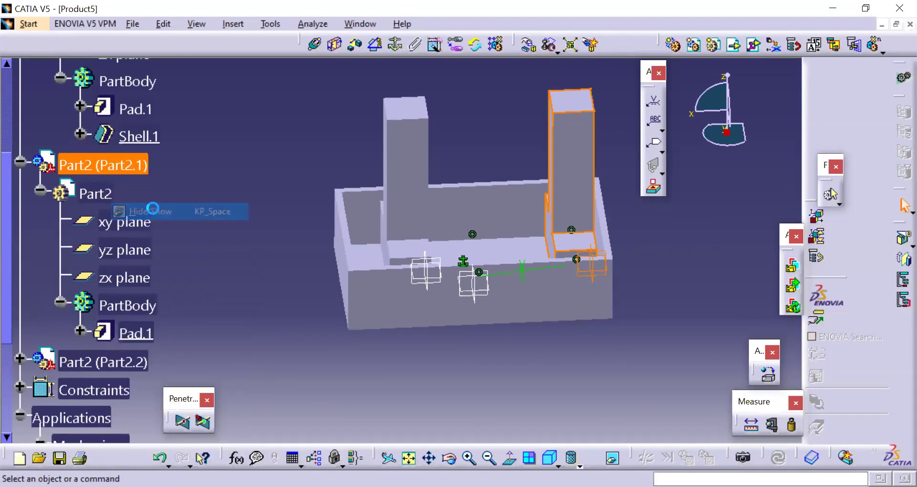
scroll(186, 294, down, 9)
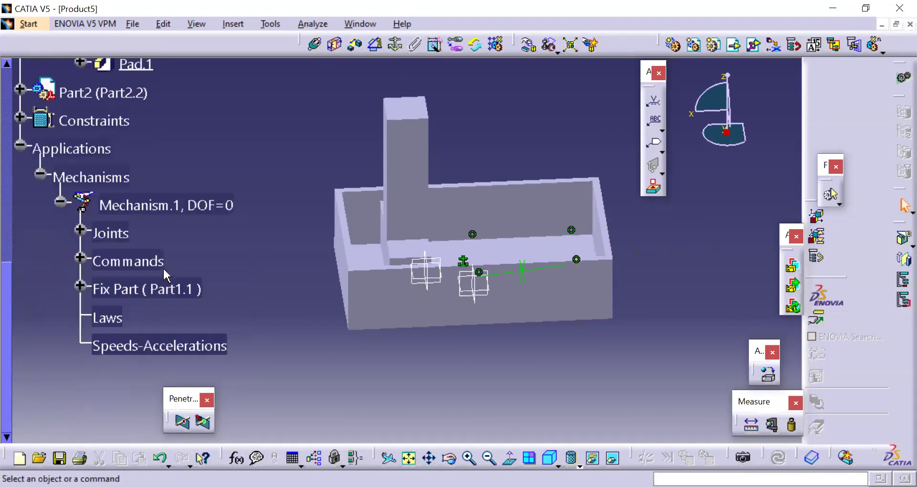
Add a coincidence constraint between the pasted inverted-T's vertical base edge and the box's inner corner edge, and update the assembly
scroll(164, 272, up, 1)
ctrl+middle_drag(314, 256, 395, 340)
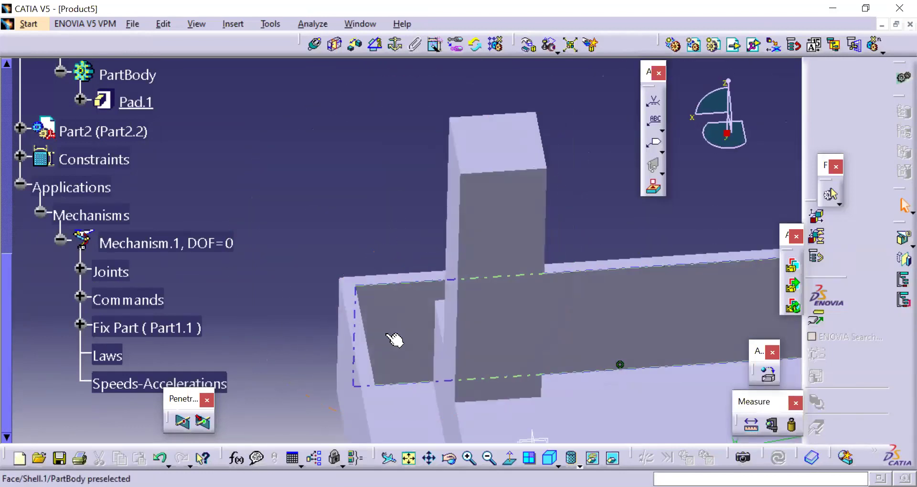
click(314, 44)
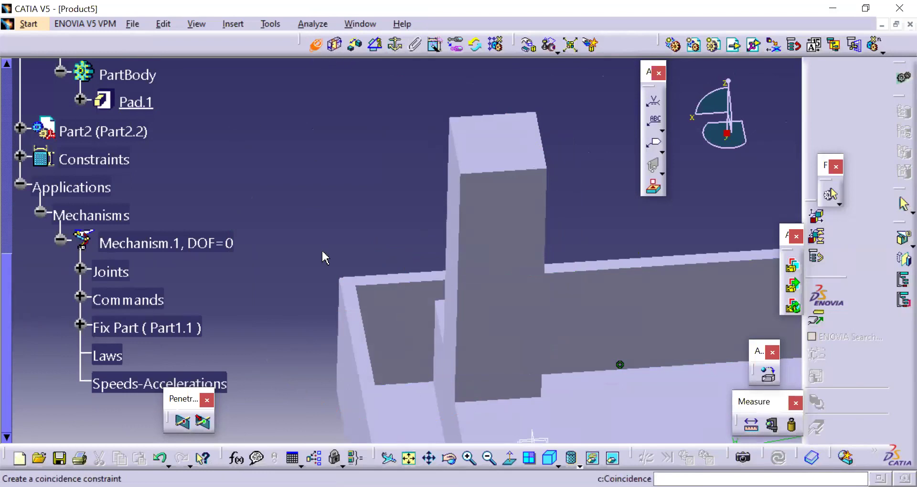
middle_drag(409, 375, 453, 330)
click(454, 313)
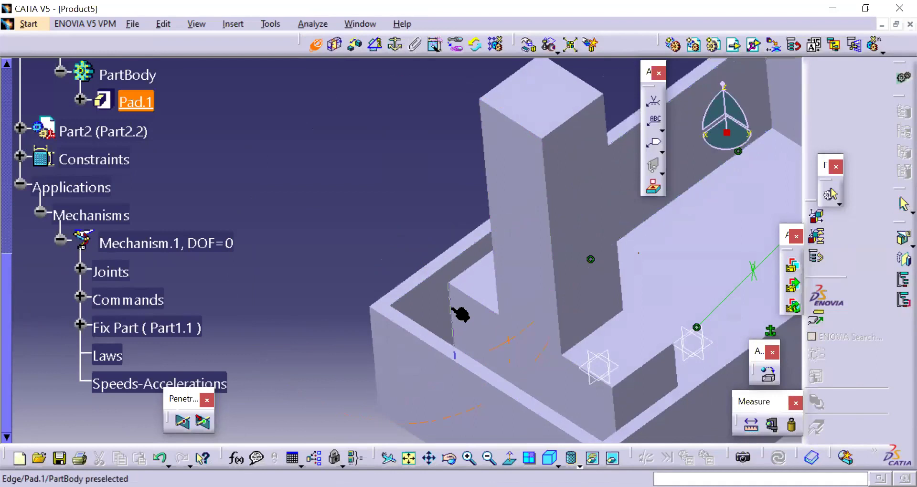
middle_drag(475, 365, 334, 322)
click(329, 306)
middle_drag(312, 252, 514, 201)
click(520, 199)
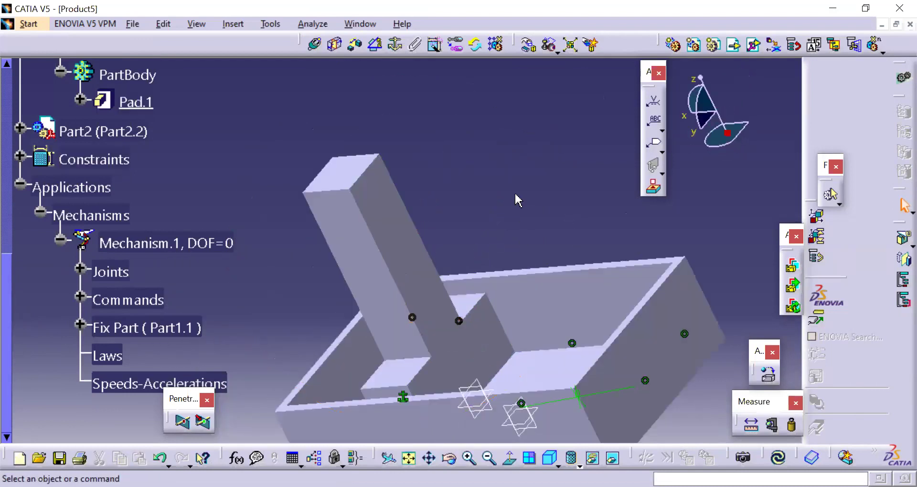
middle_drag(416, 293, 514, 345)
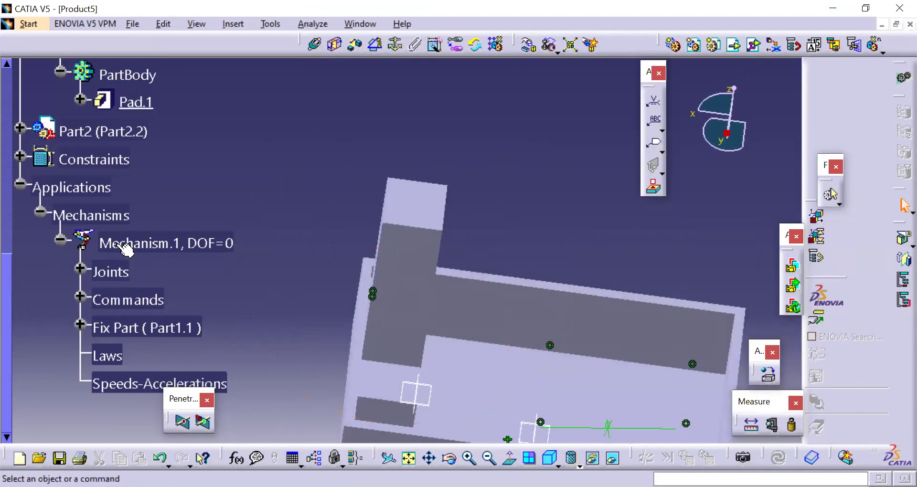
Switch to the DMU Kinematics workbench and create Mechanism.2 with the box Part1.1 as its fixed part
click(30, 24)
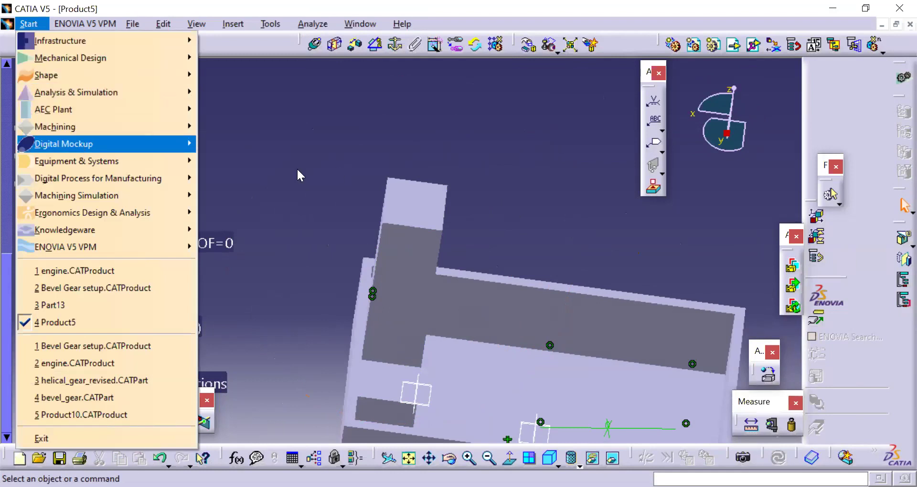
click(282, 177)
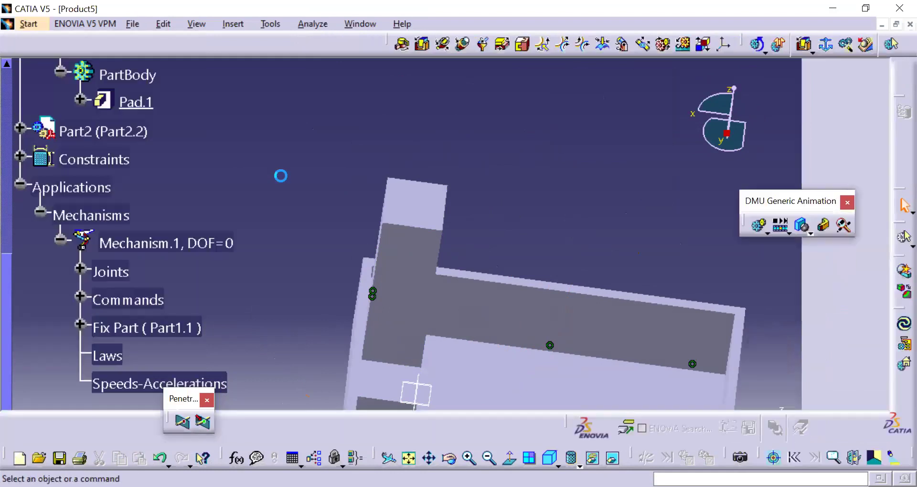
middle_drag(416, 241, 385, 93)
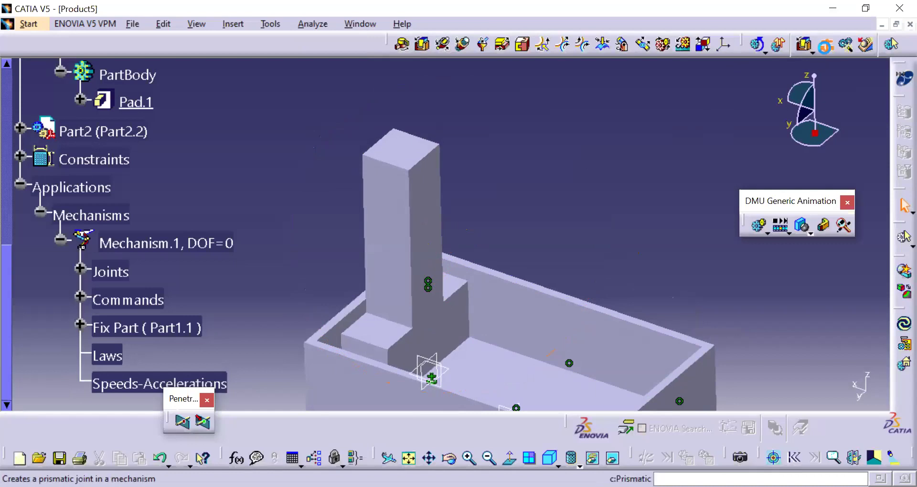
click(826, 44)
click(754, 198)
click(754, 198)
click(800, 197)
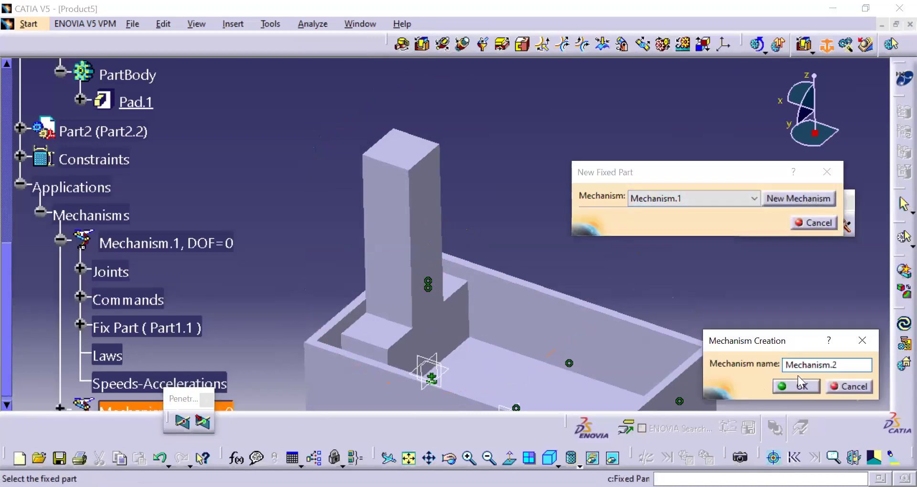
click(797, 386)
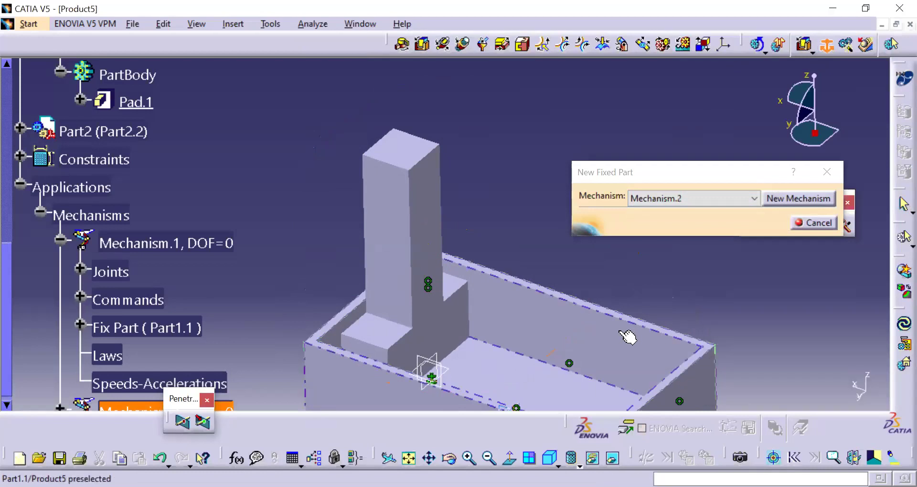
click(628, 337)
Start a prismatic joint in Mechanism.2 using the box's inner corner edge and Part2.2's matching vertical edge as lines, hiding the box for access
middle_drag(526, 320, 395, 147)
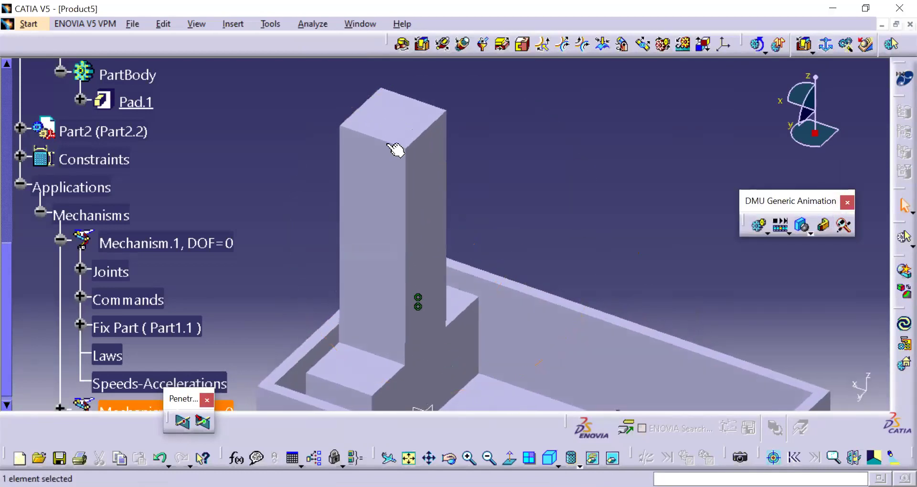
click(428, 47)
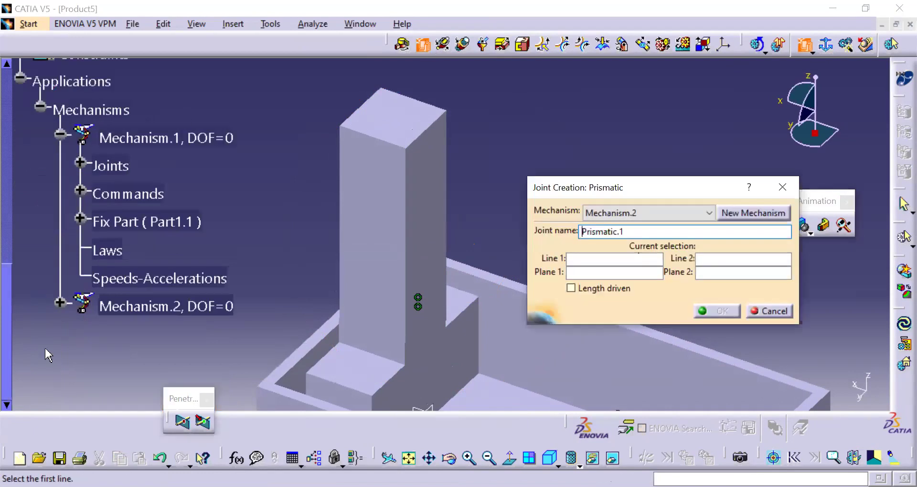
middle_drag(349, 338, 401, 260)
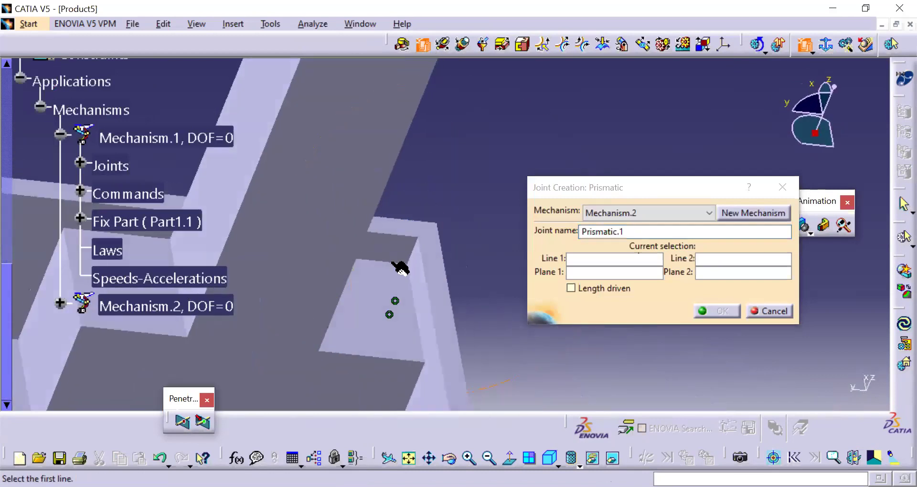
click(412, 275)
middle_drag(418, 230, 458, 93)
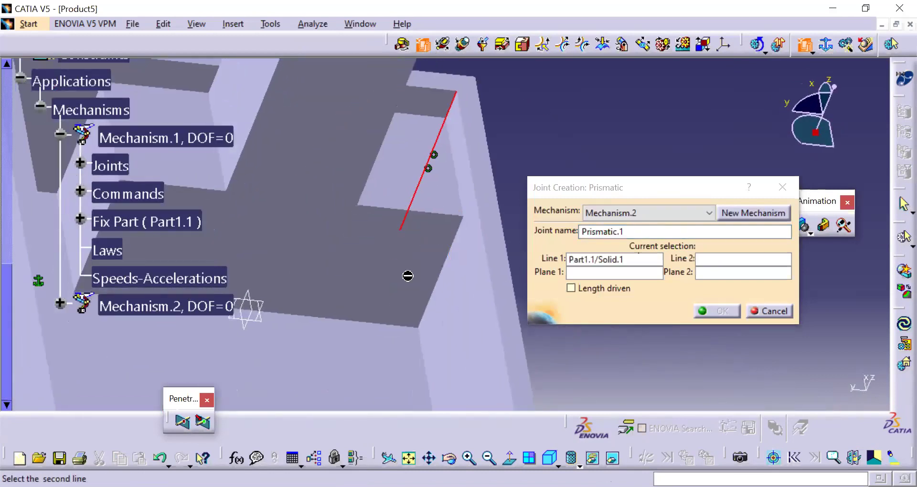
right_click(516, 326)
click(512, 321)
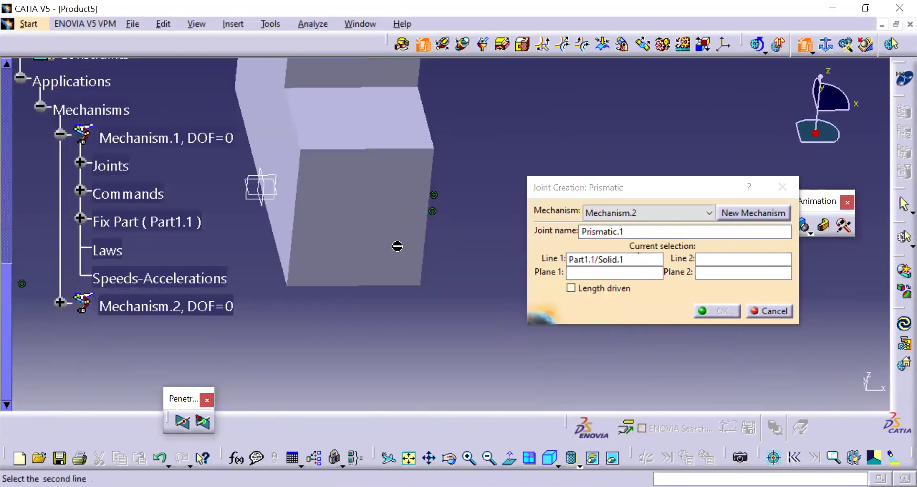
click(433, 243)
Complete the joint as length driven, using Part2.2's base end face and the hidden box's inner wall face as planes
middle_drag(395, 326, 451, 368)
click(408, 282)
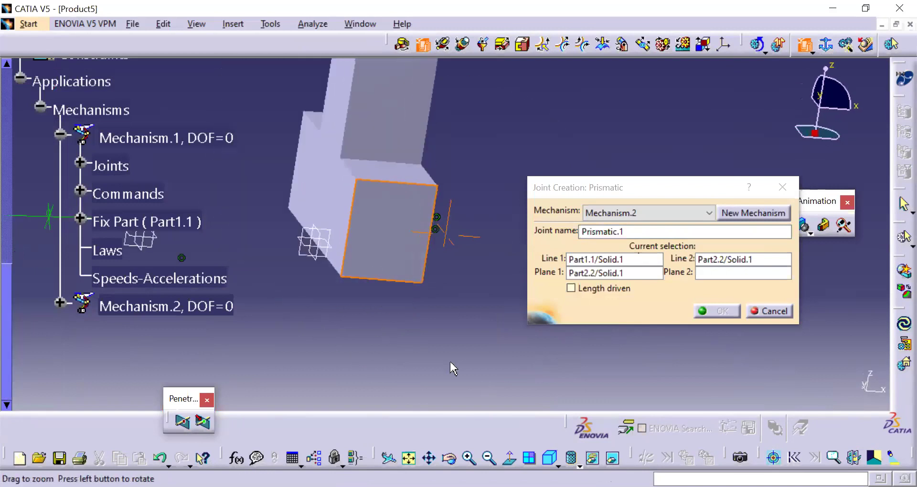
click(614, 459)
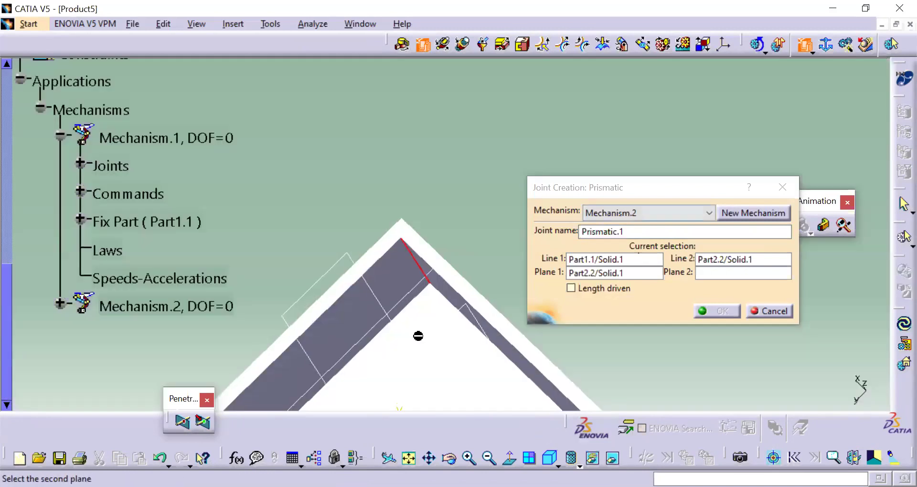
middle_drag(439, 149, 503, 196)
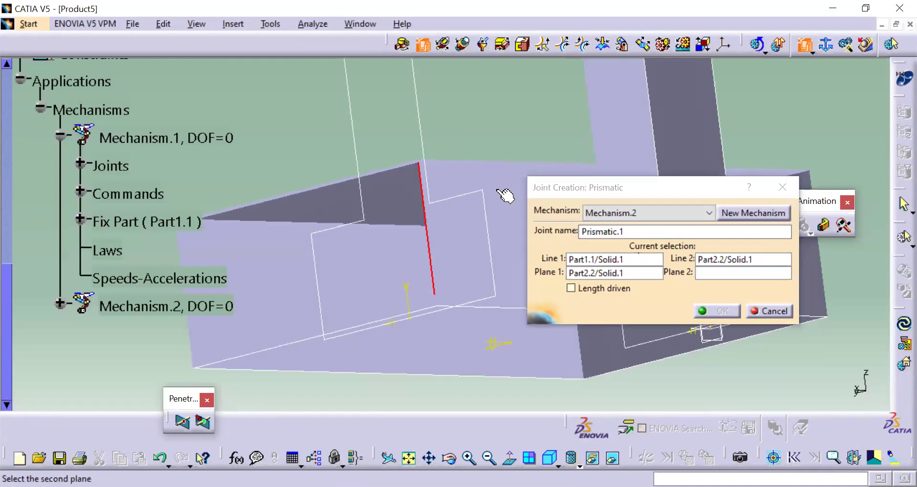
click(504, 196)
click(597, 288)
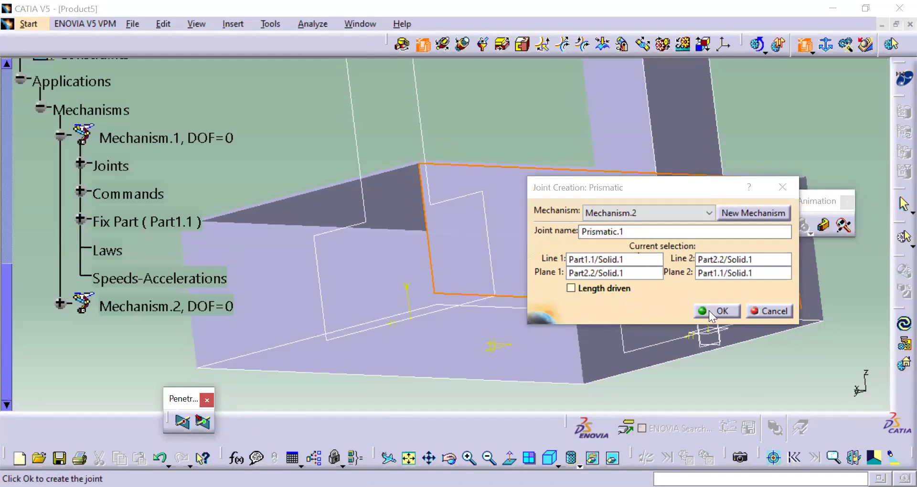
click(710, 311)
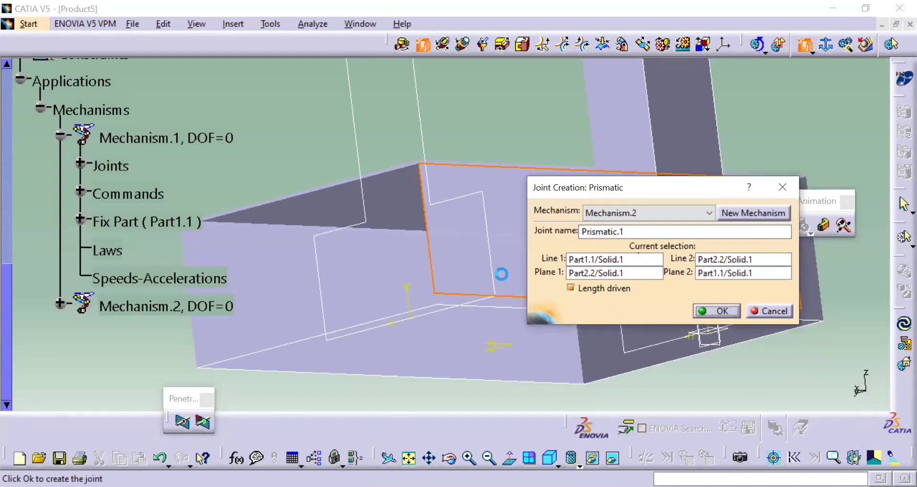
Show the hidden box again from the hidden space, keep Part2.2 shown, and return to the visible space
right_click(529, 343)
click(561, 186)
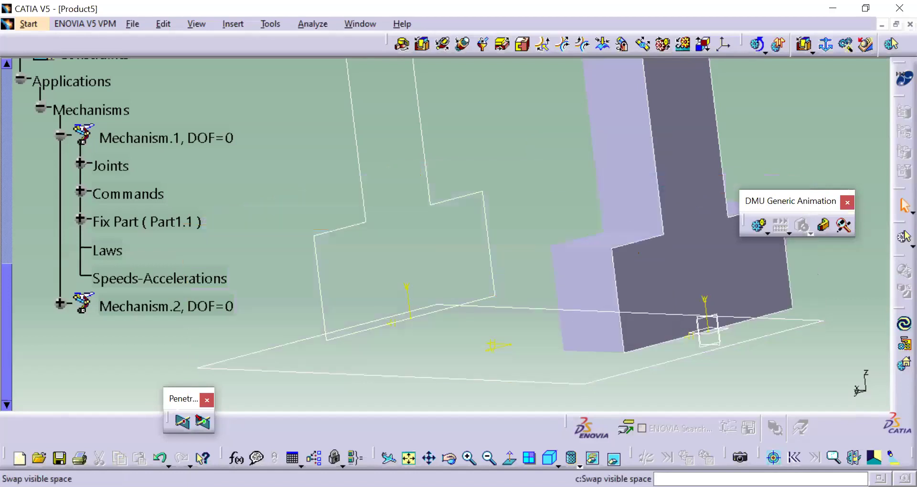
right_click(672, 182)
click(674, 182)
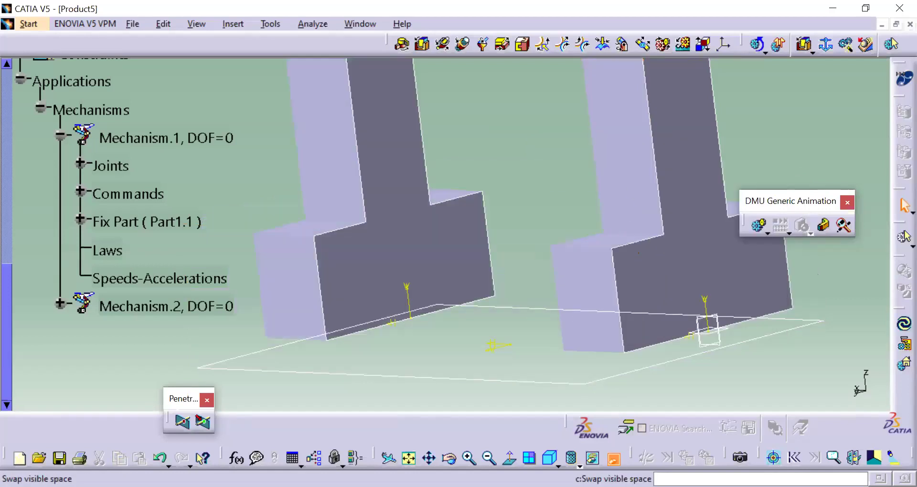
click(614, 459)
click(614, 459)
click(613, 182)
right_click(656, 229)
click(668, 229)
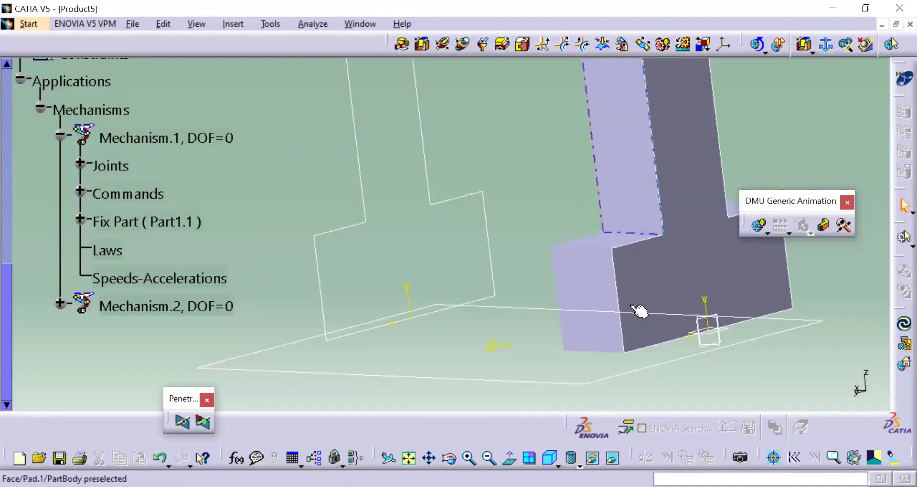
click(592, 459)
Show the original inverted-T Part2.1 again and collapse the Mechanism.1 branch in the tree
scroll(165, 261, up, 5)
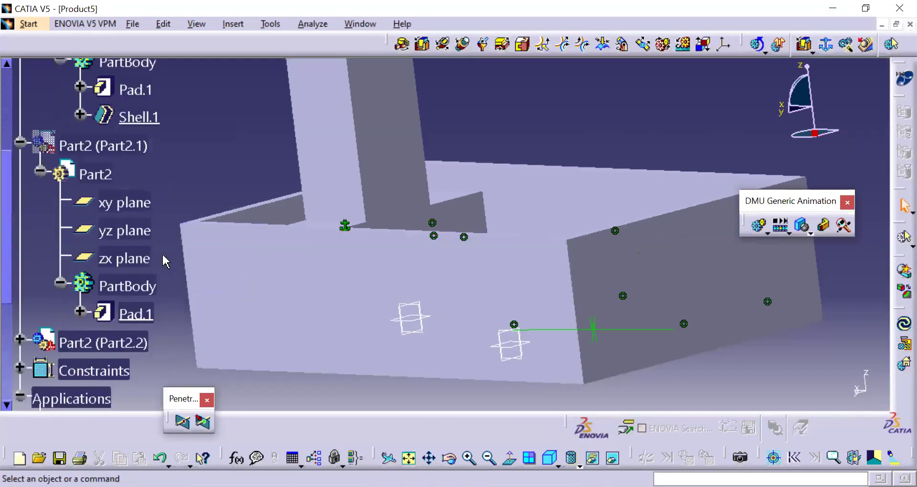
scroll(165, 261, up, 3)
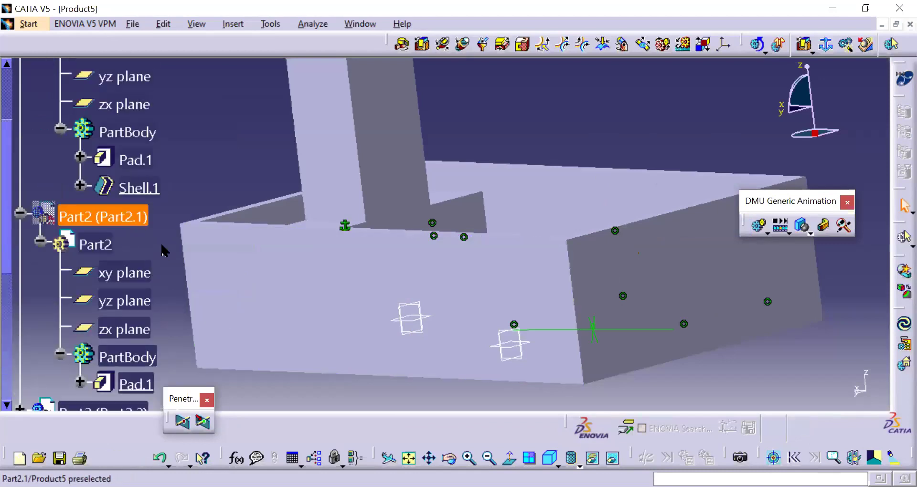
middle_drag(338, 186, 205, 301)
scroll(45, 321, down, 10)
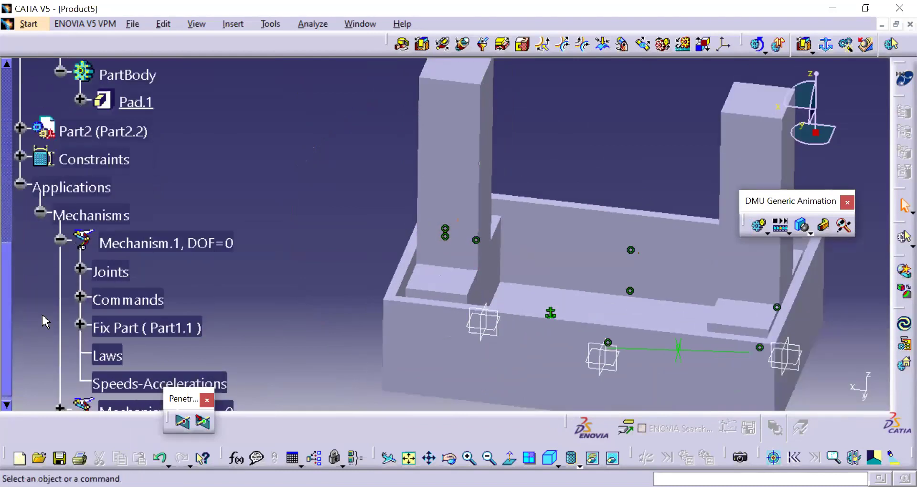
scroll(46, 322, down, 5)
click(60, 99)
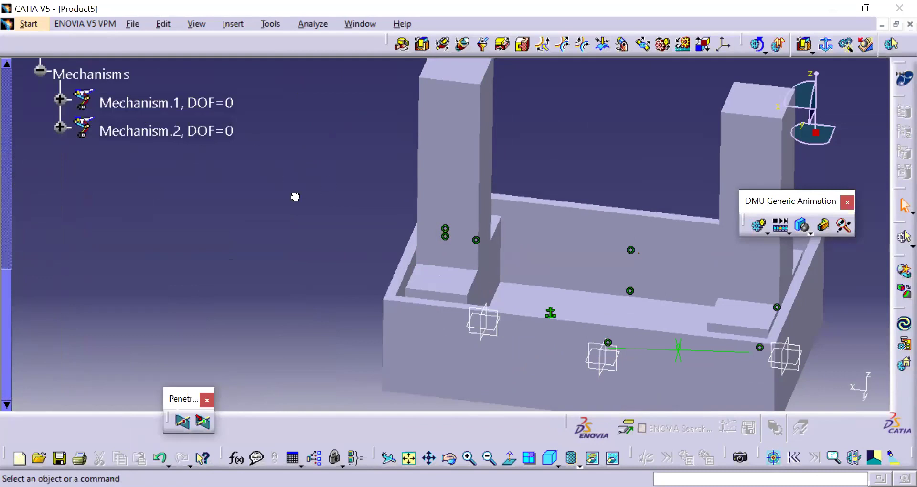
click(903, 238)
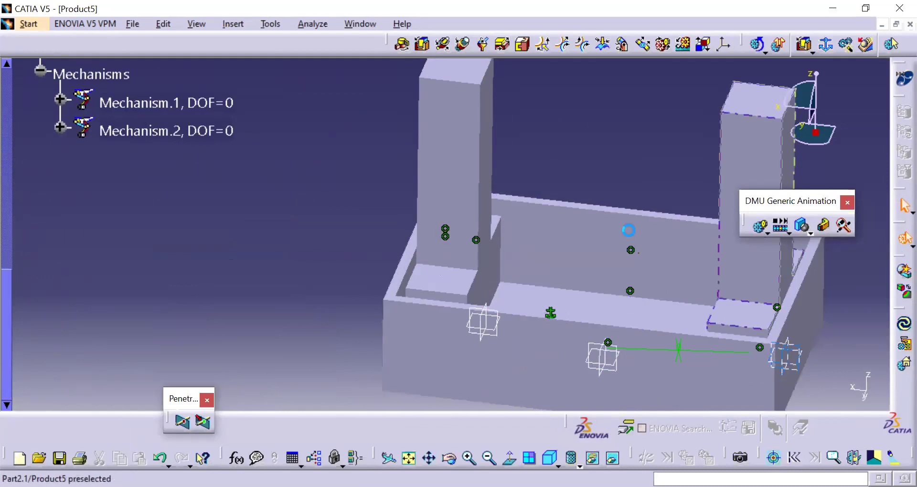
click(623, 240)
click(617, 230)
click(618, 240)
click(624, 229)
click(625, 237)
click(628, 228)
click(626, 239)
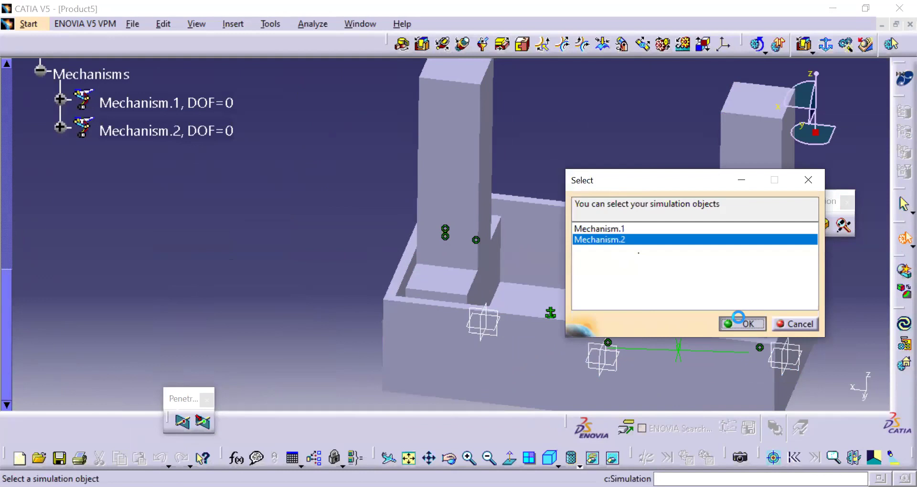
key(Return)
drag(725, 393, 466, 368)
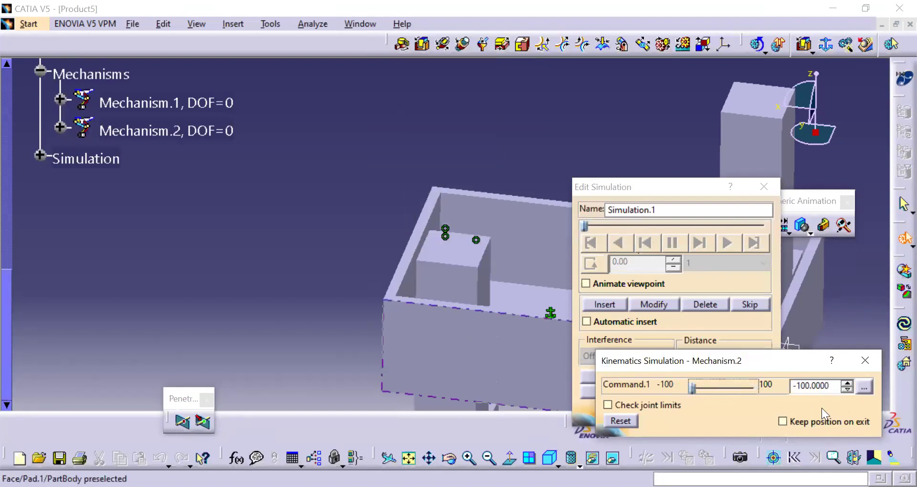
click(862, 360)
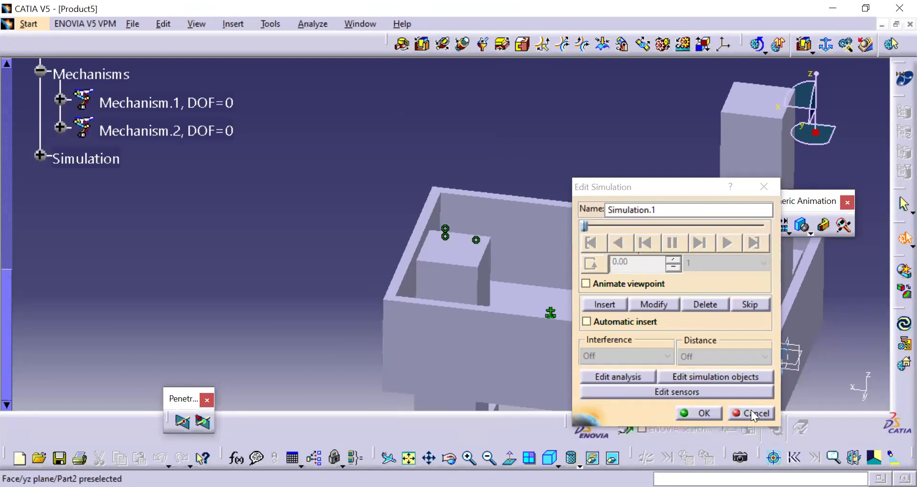
Simulate Mechanism.2 by moving Command.1 to 10, and set its slider range to lowest value 0 and highest value 10
drag(721, 322, 727, 323)
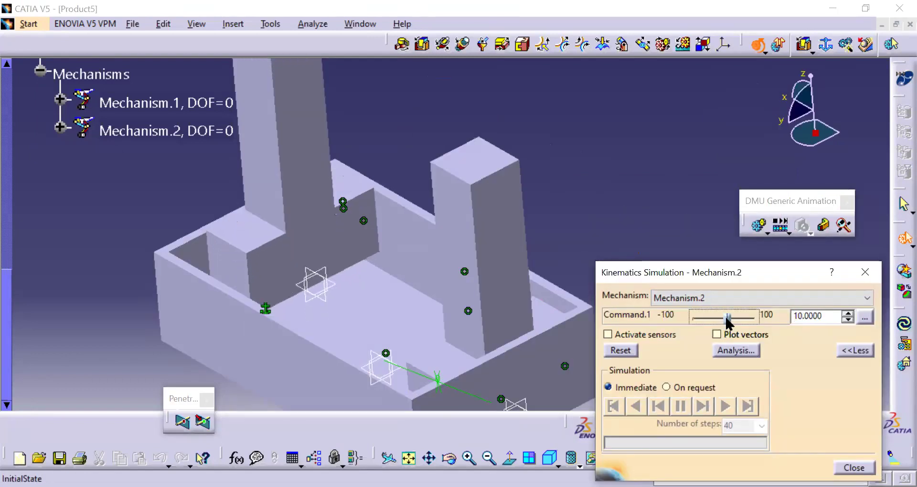
click(863, 317)
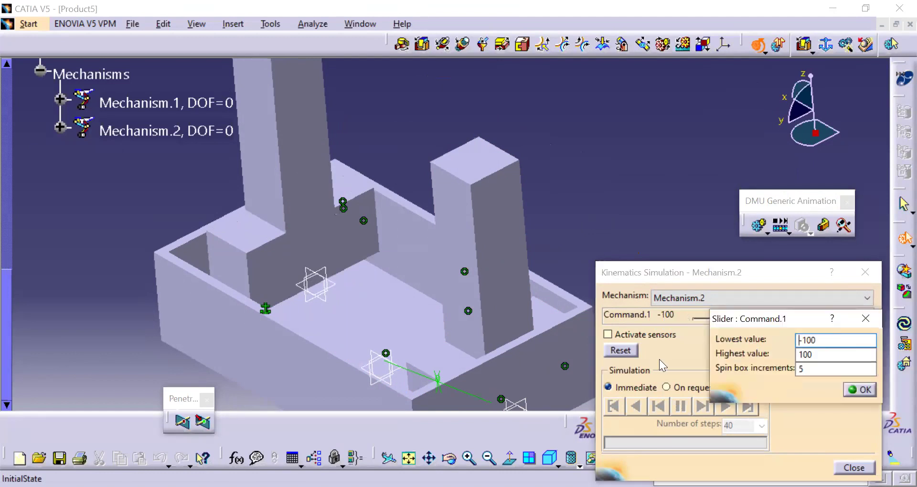
text(0)
key(Tab)
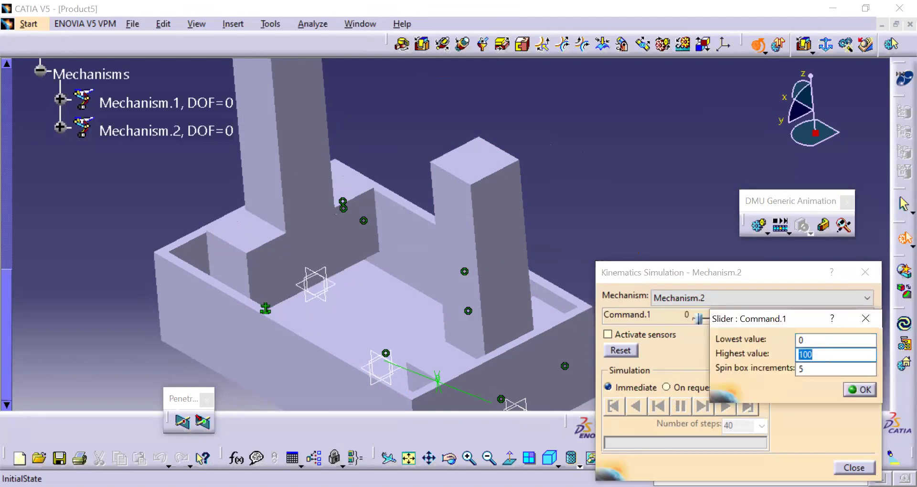
key(Return)
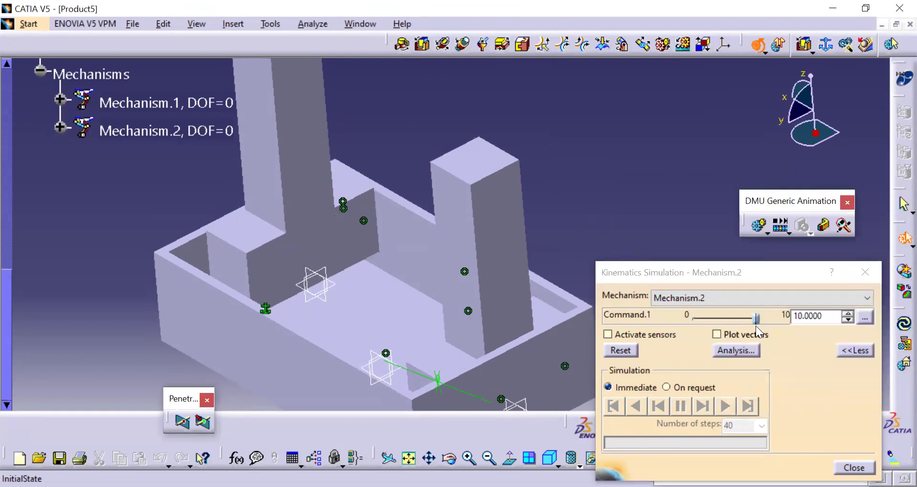
Run Mechanism.2's Command.1 from 10 back to 0 and close the kinematics simulation
drag(687, 325, 898, 340)
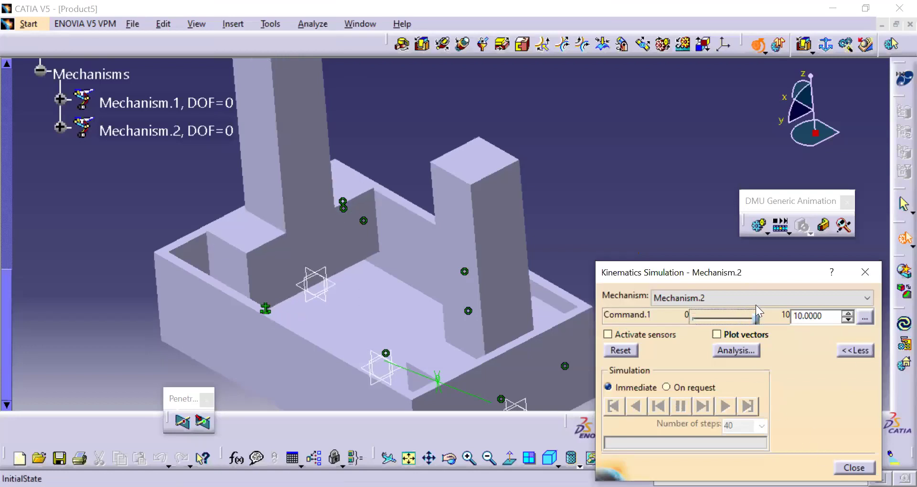
drag(758, 317, 621, 330)
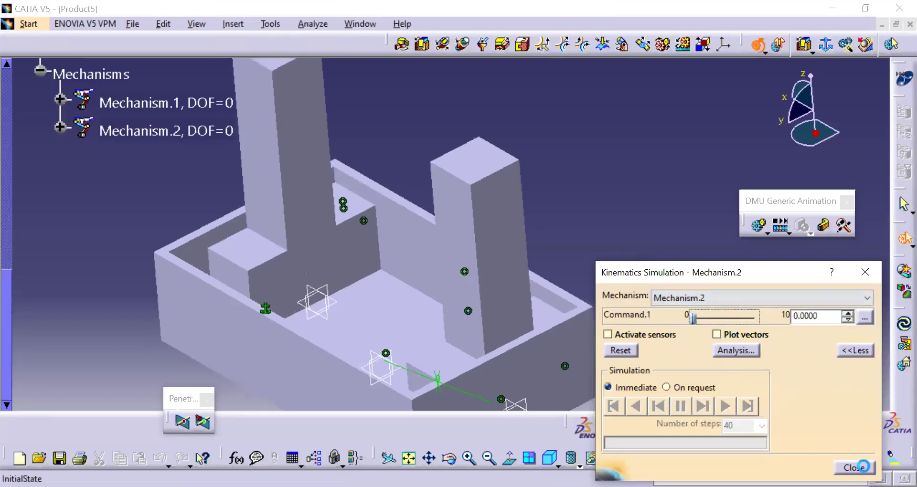
click(863, 467)
Create a simulation for Mechanism.2, insert a shot with Command.1 at 10, and change the playback loop mode
click(758, 227)
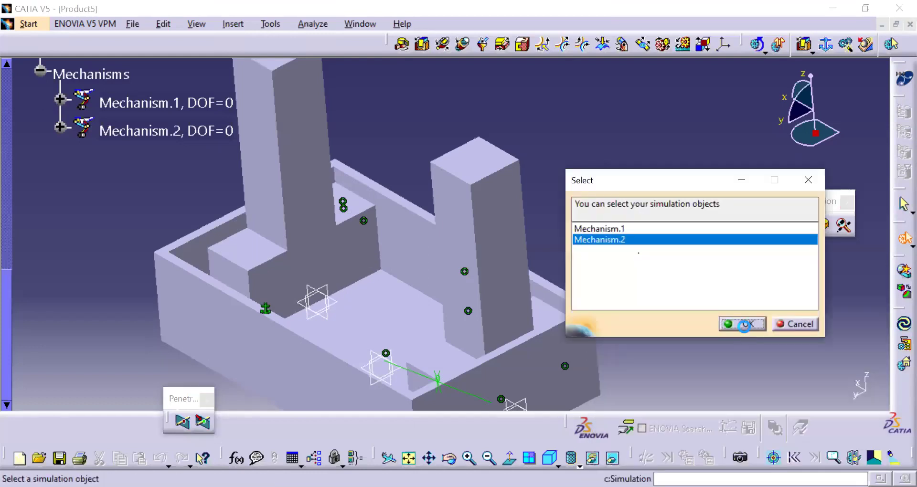
key(Return)
drag(687, 386, 749, 386)
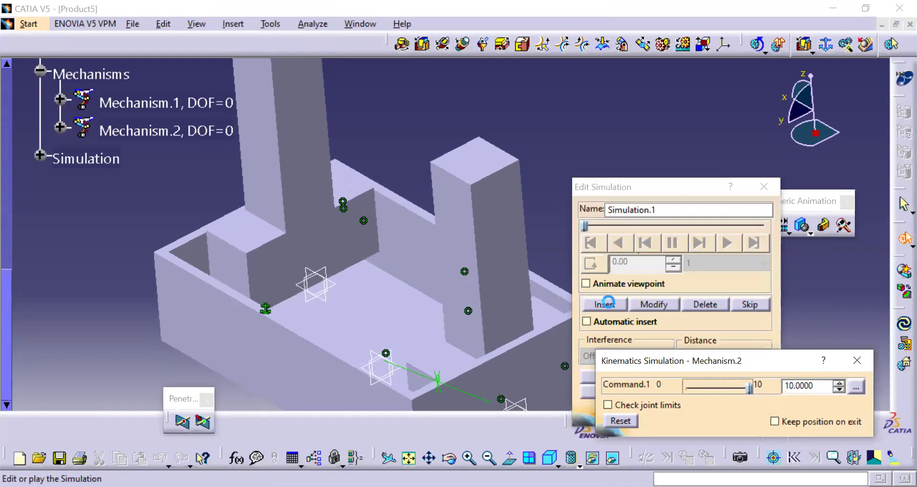
click(590, 263)
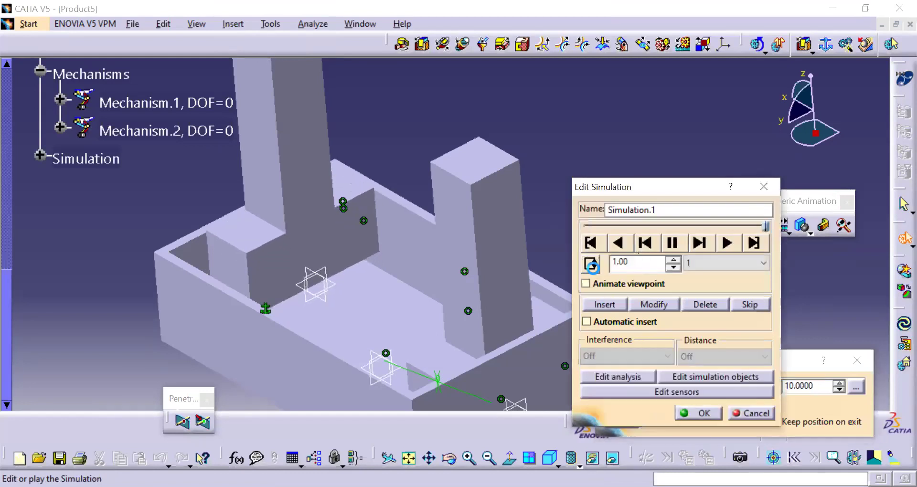
Play the Mechanism.2 simulation with an interpolation step of 0.01
click(727, 268)
click(714, 330)
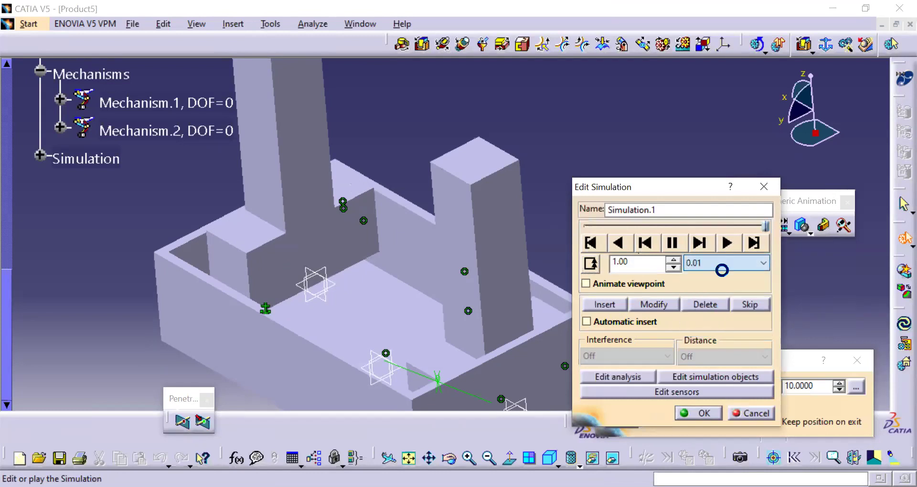
click(730, 249)
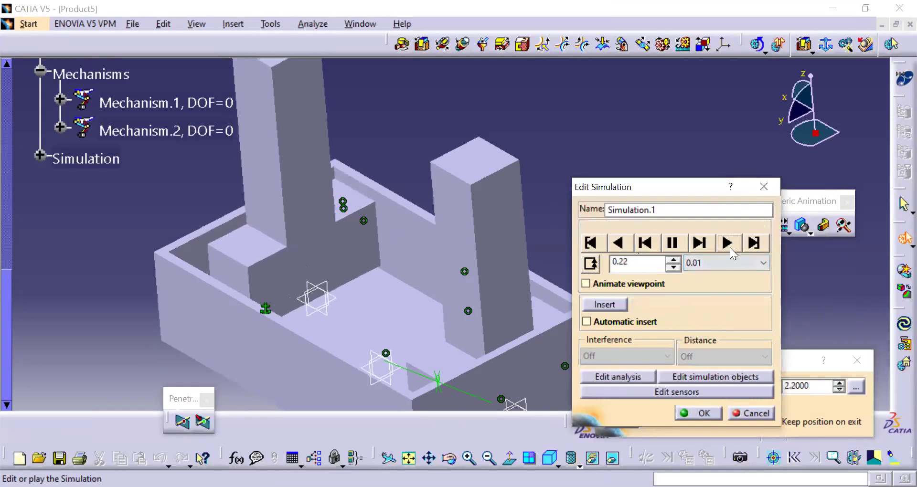
Change the interpolation step to 1 and after that to 0.1, and replay the Mechanism.2 simulation
click(715, 263)
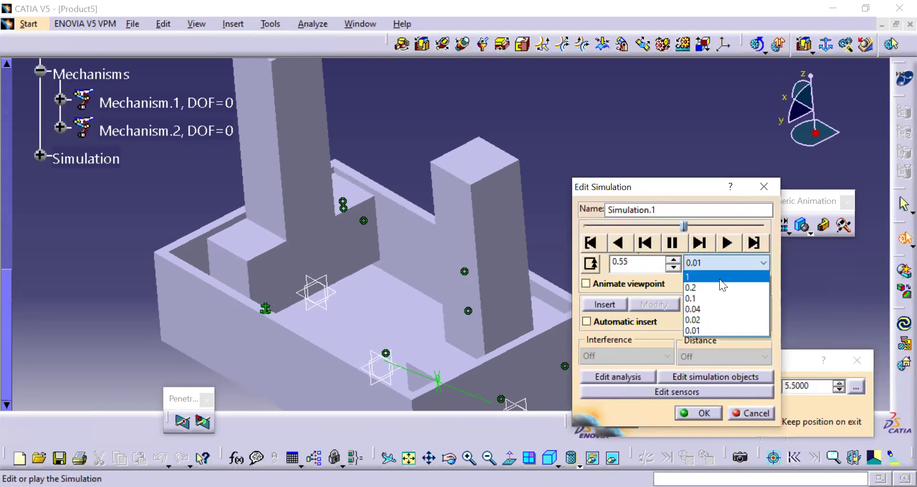
click(720, 279)
click(721, 265)
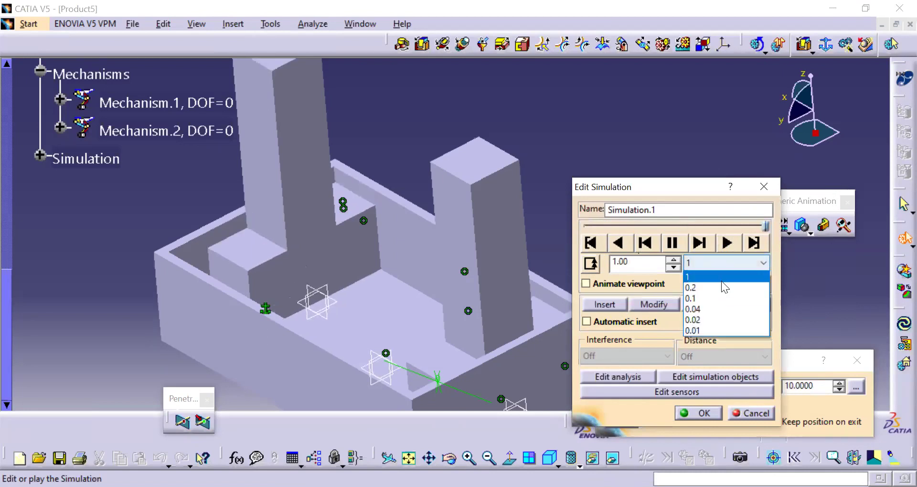
click(717, 299)
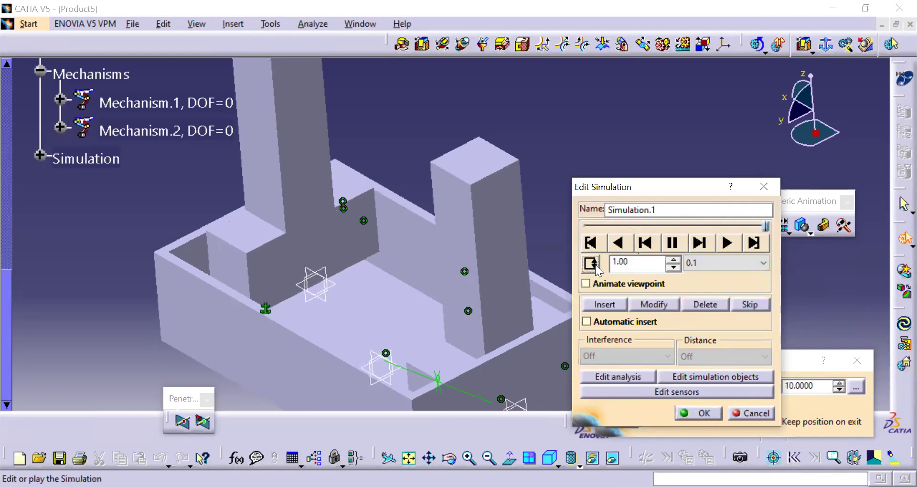
click(727, 243)
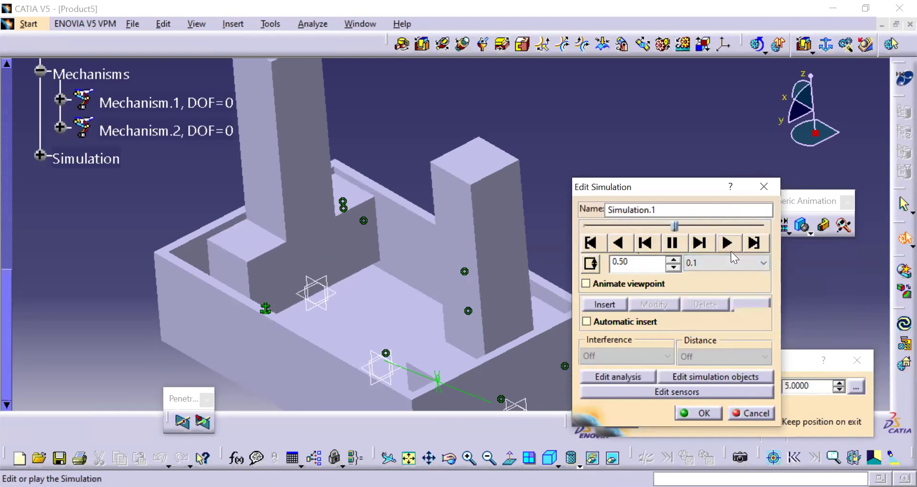
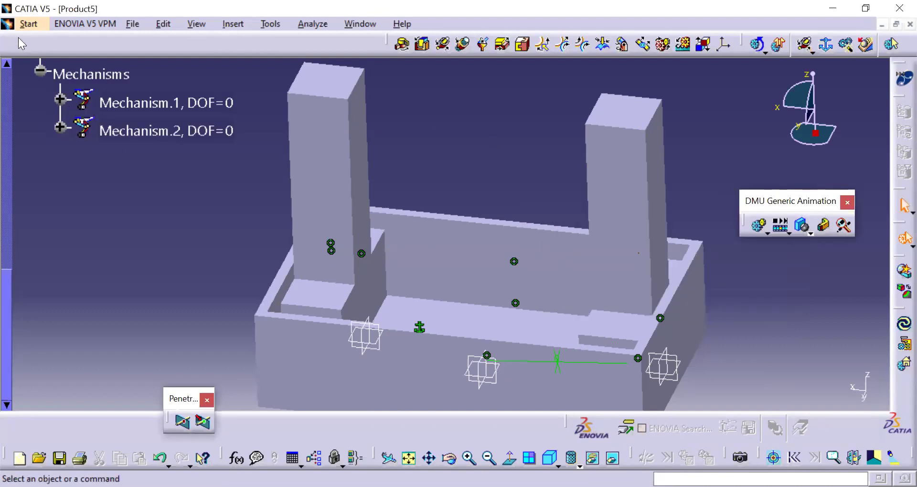
Switch to the Assembly Design workbench and create a new empty product
key(alt+s)
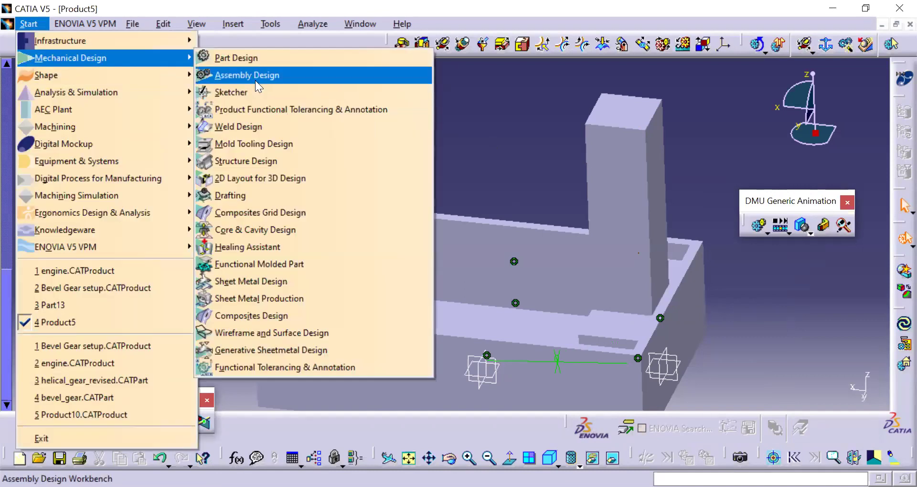
click(255, 76)
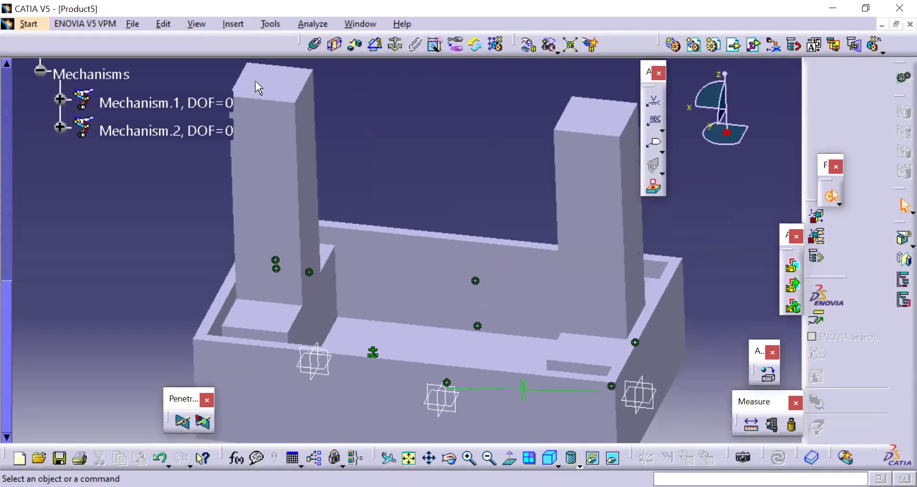
click(26, 30)
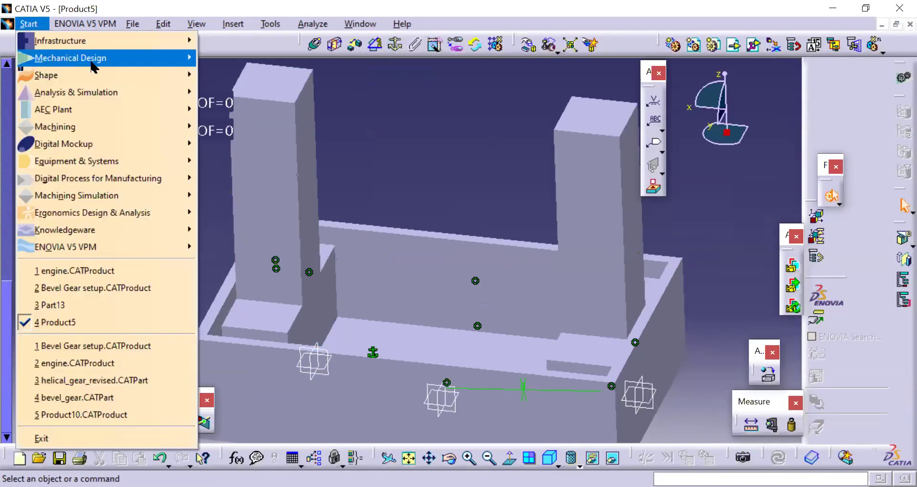
click(287, 75)
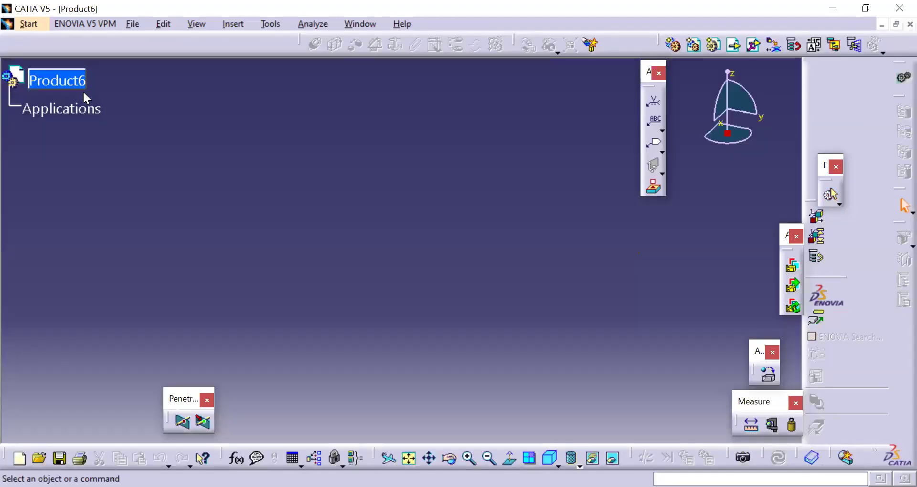
Insert a new part into the Product6 assembly
right_click(57, 80)
key(Escape)
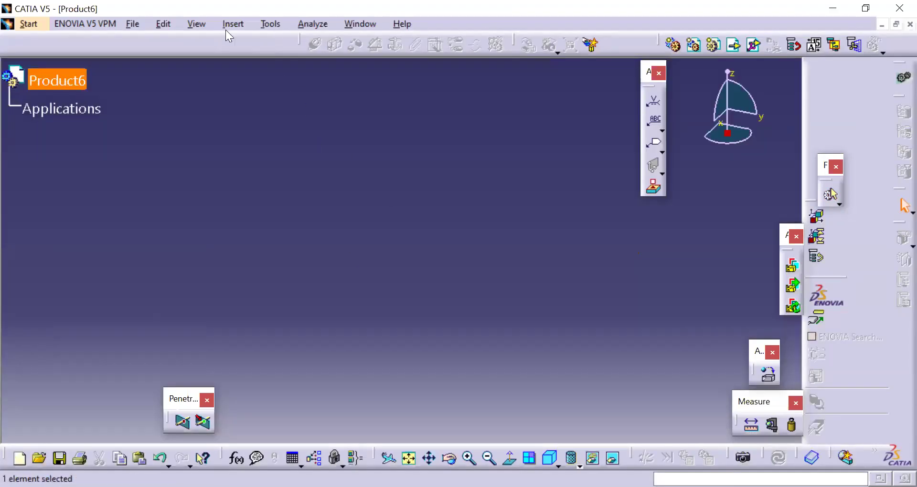
click(232, 24)
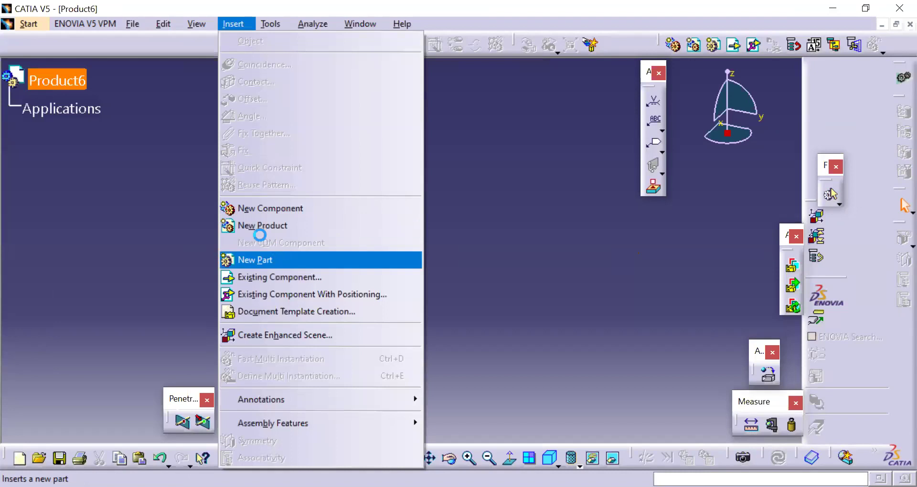
click(253, 259)
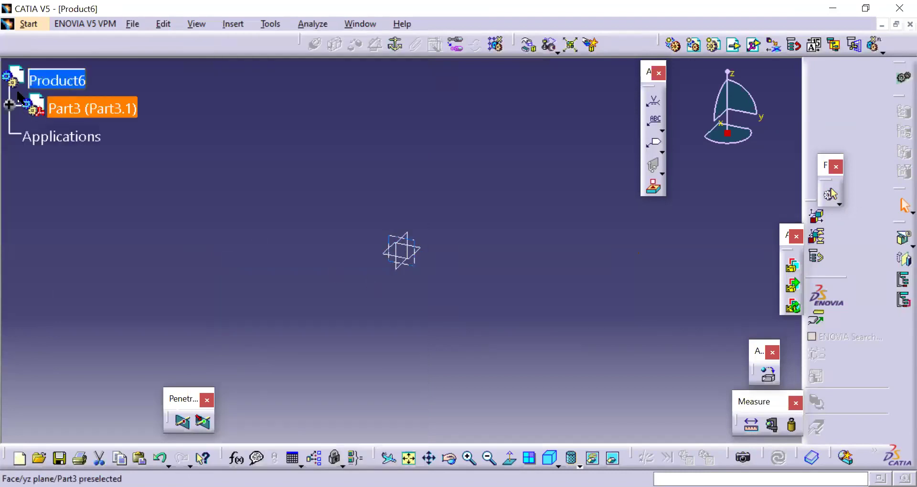
Expand the new part, open its PartBody for editing in Part Design, and start a sketch on its yz plane
click(10, 105)
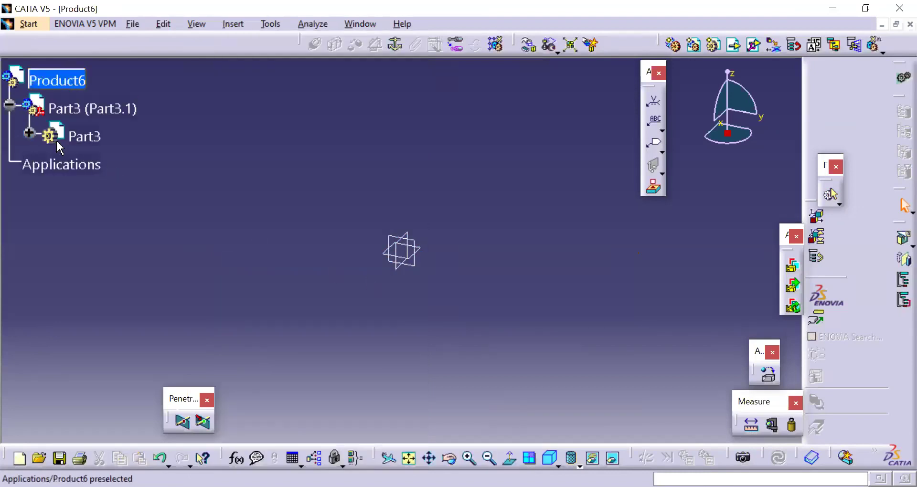
click(30, 133)
double_click(116, 248)
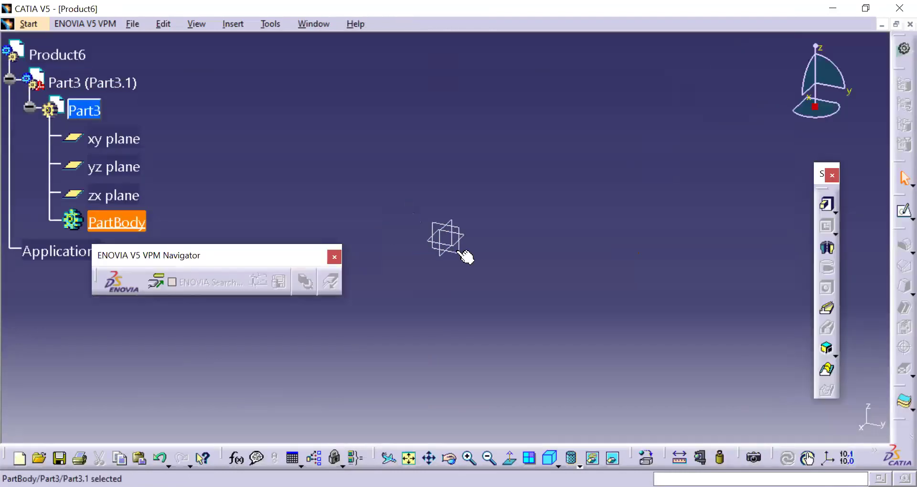
click(460, 252)
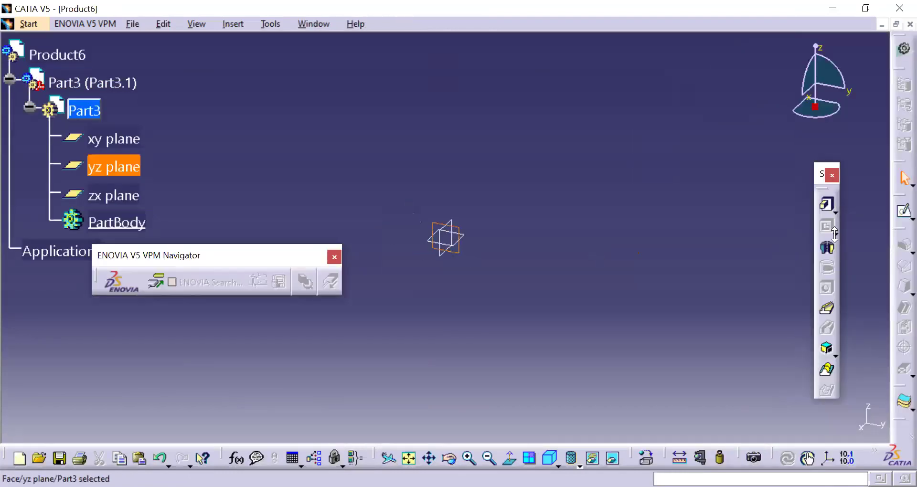
click(904, 212)
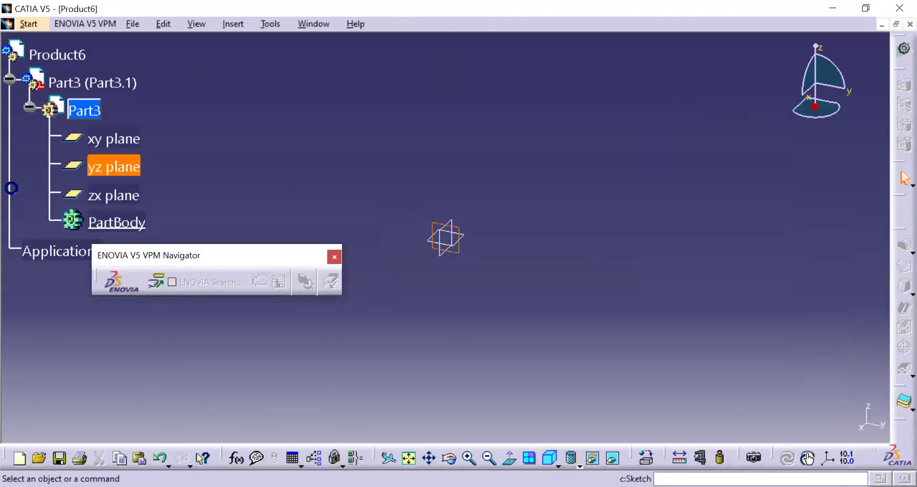
Sketch a closed inverted-L profile from the origin, about 99 mm tall and 34 mm wide, with a leg about 16 mm wide
click(751, 46)
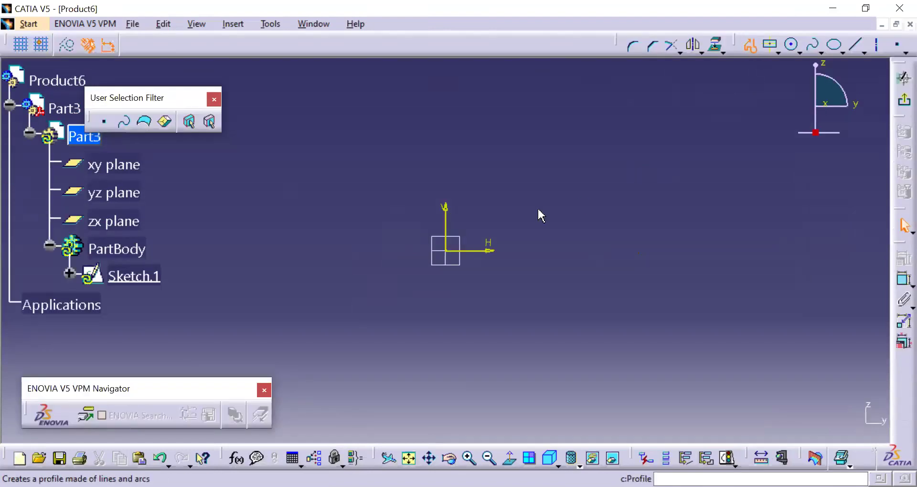
click(452, 249)
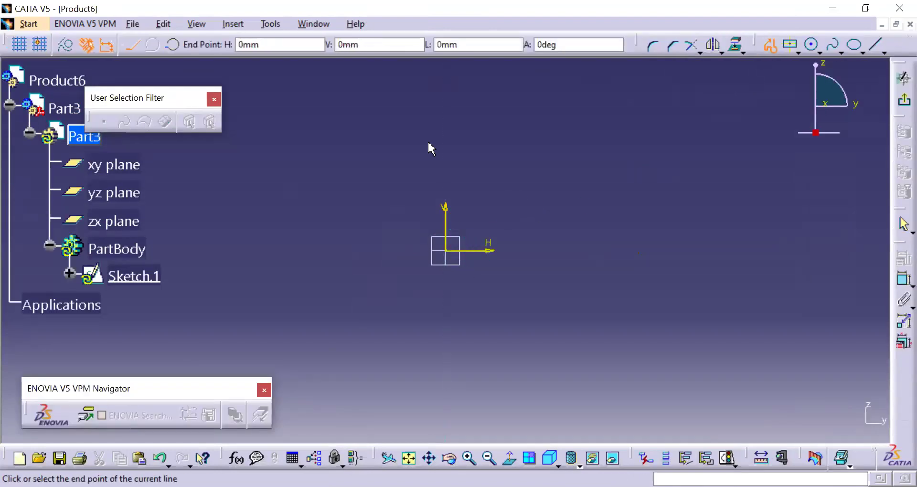
click(447, 91)
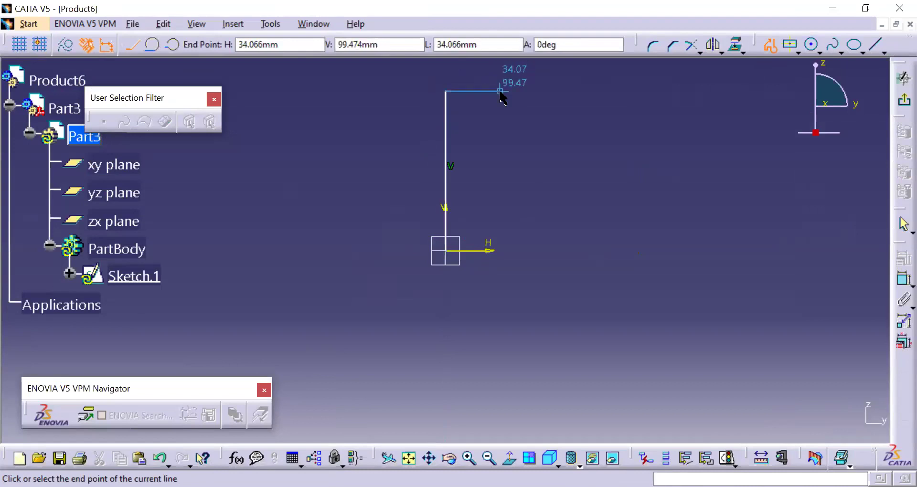
click(500, 91)
click(501, 124)
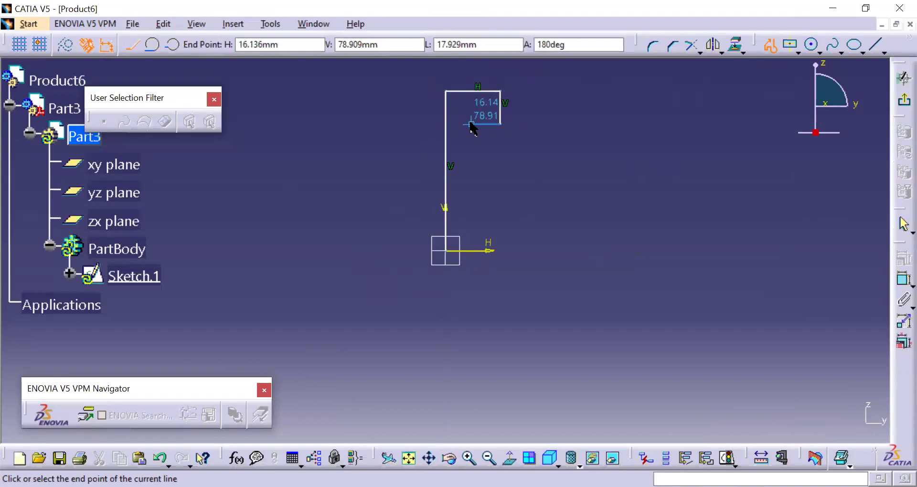
click(472, 125)
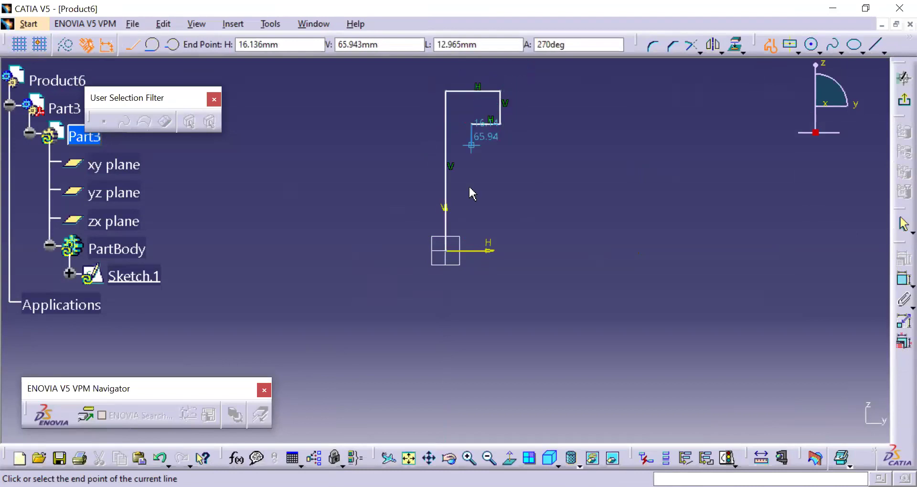
click(472, 250)
click(448, 251)
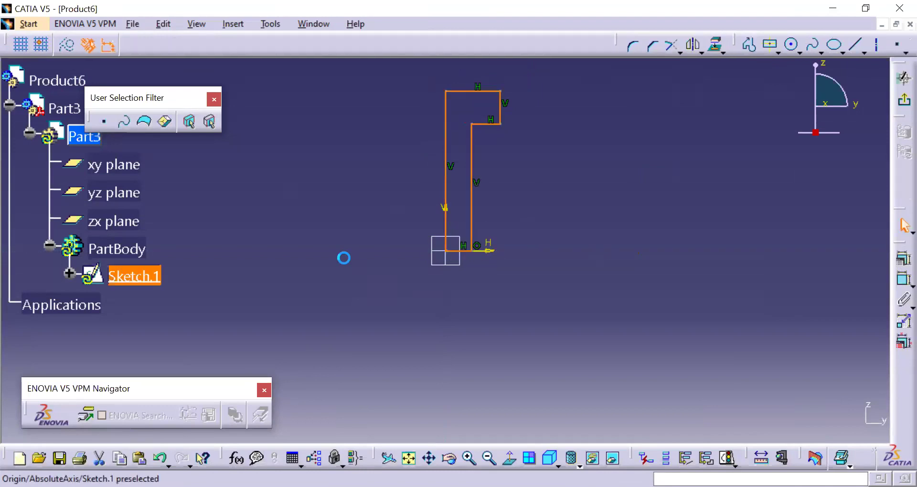
Dimension the profile's bottom edge at 20 mm and its top edge at 40 mm
click(897, 283)
click(470, 250)
double_click(467, 265)
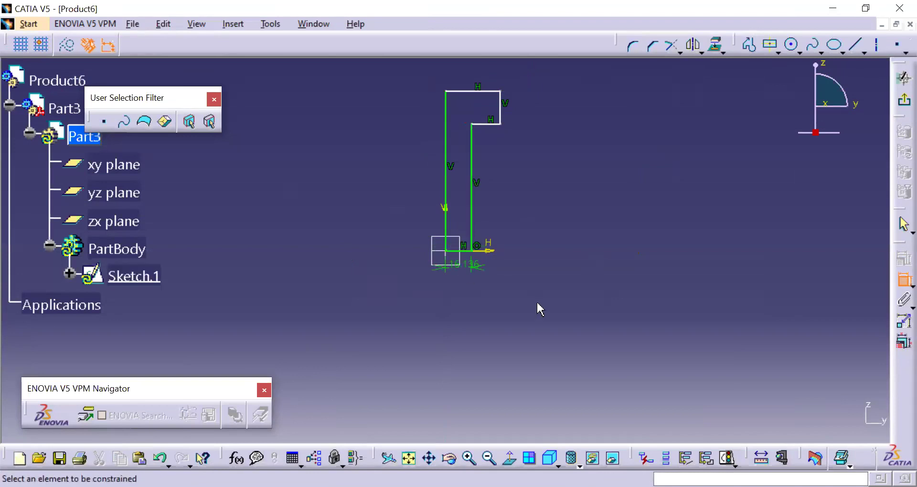
text(20)
key(Return)
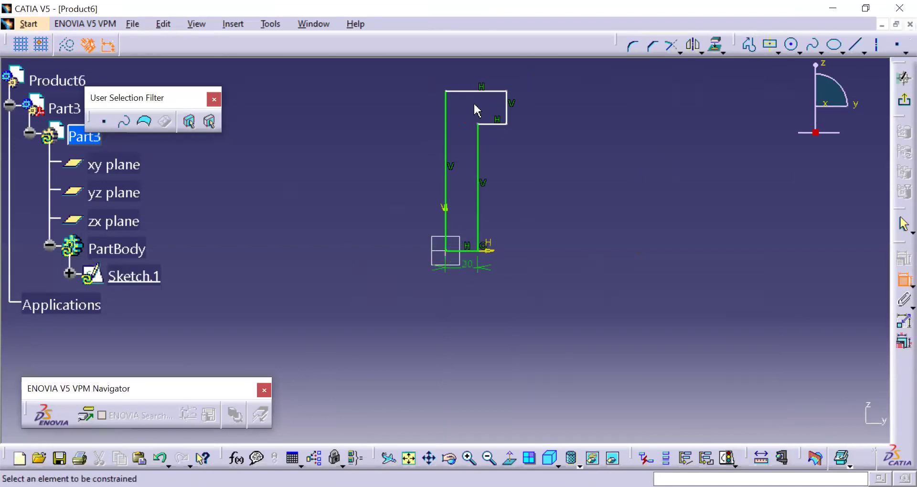
click(466, 90)
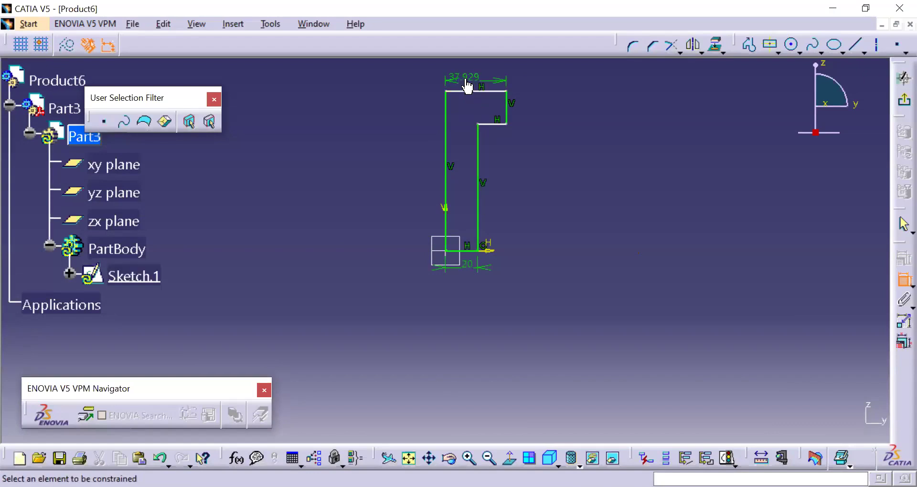
double_click(467, 86)
text(40)
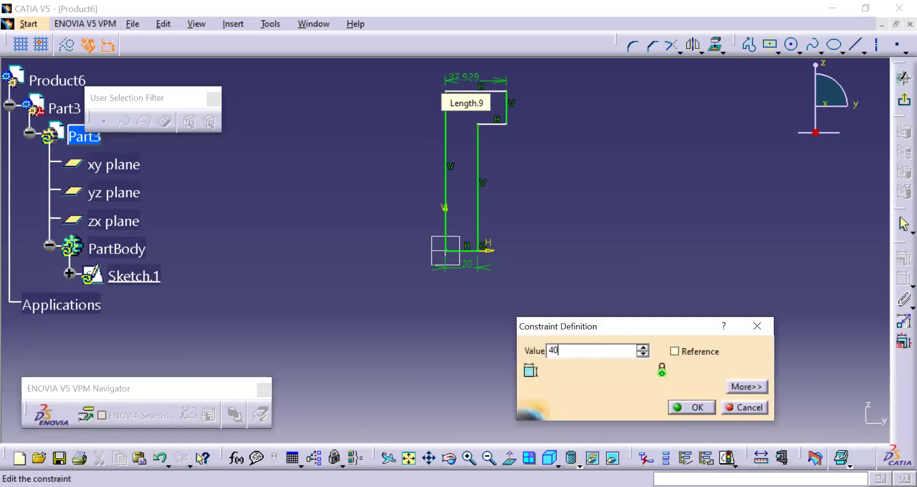
key(Return)
Dimension the profile's full height at 100 mm and the short vertical edge of its upper arm at 20 mm
click(447, 125)
click(421, 131)
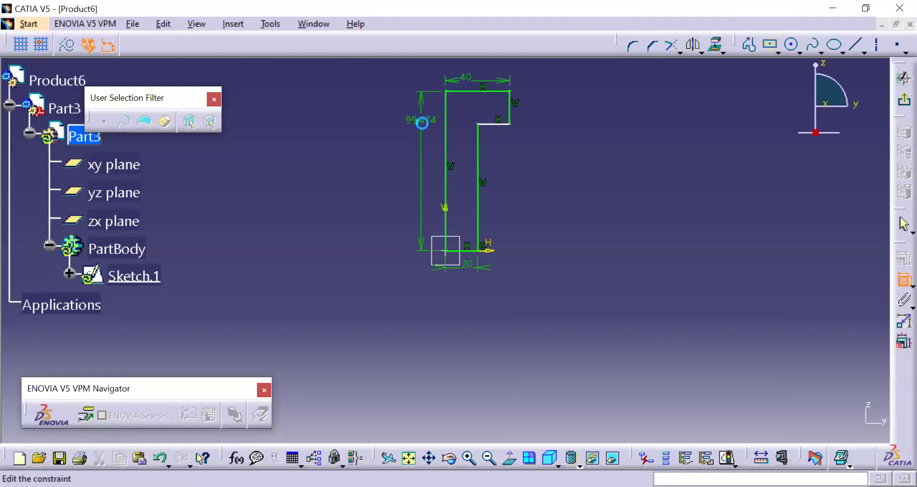
double_click(425, 132)
text(100)
key(Return)
click(519, 108)
click(542, 106)
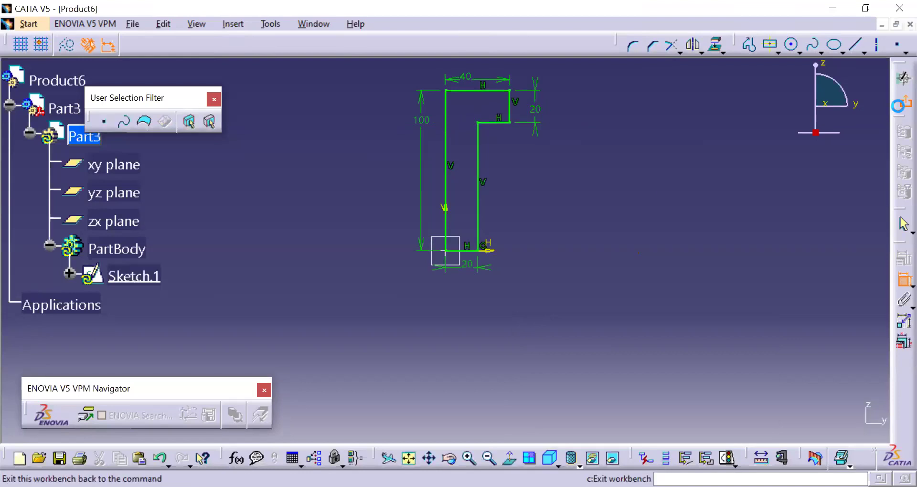
Exit the sketch and revolve the inverted-L profile 360 degrees into a Shaft about its long vertical edge
click(903, 78)
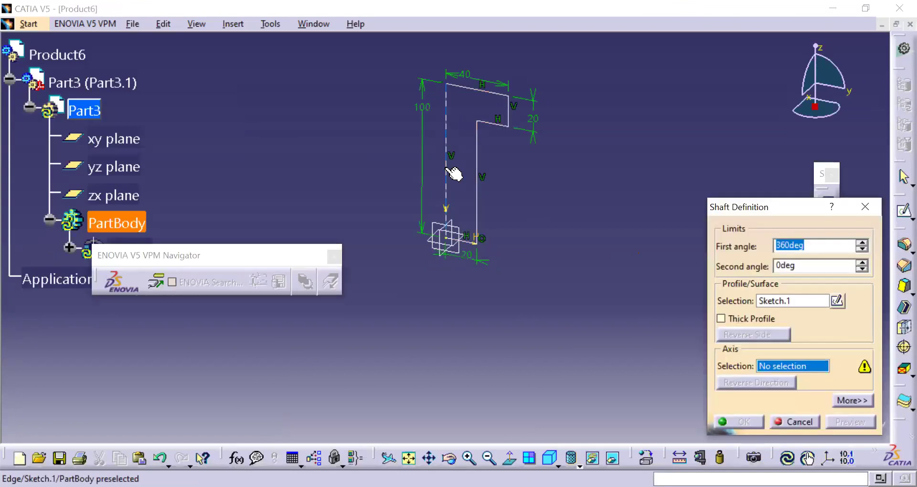
click(405, 217)
key(Return)
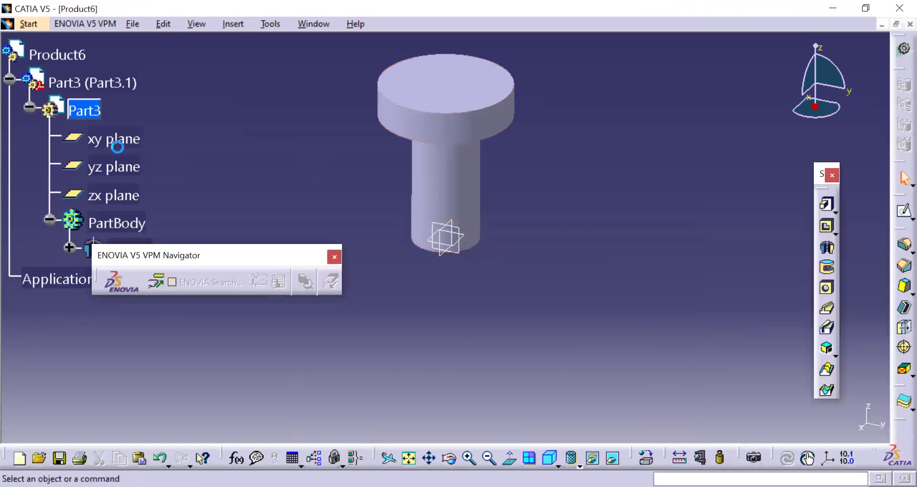
Activate Product6 for assembly editing and insert a second new part under it, keeping the assembly's origin
click(66, 57)
double_click(66, 56)
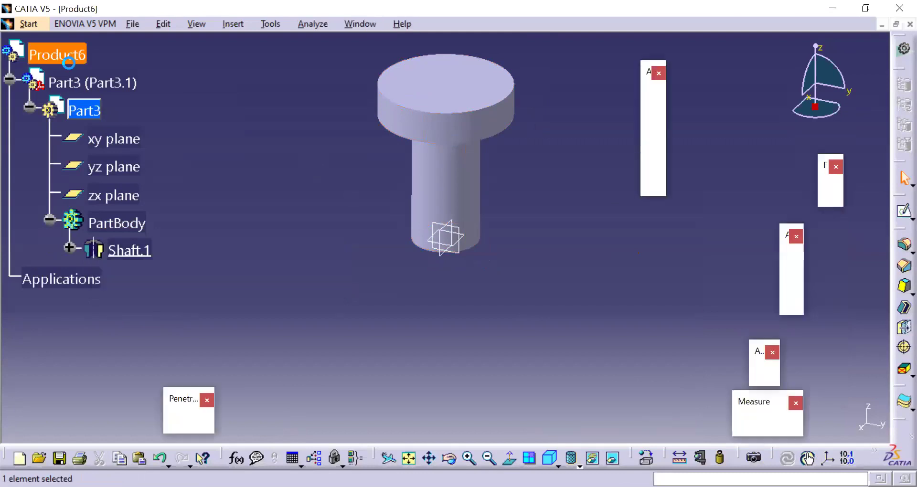
click(227, 27)
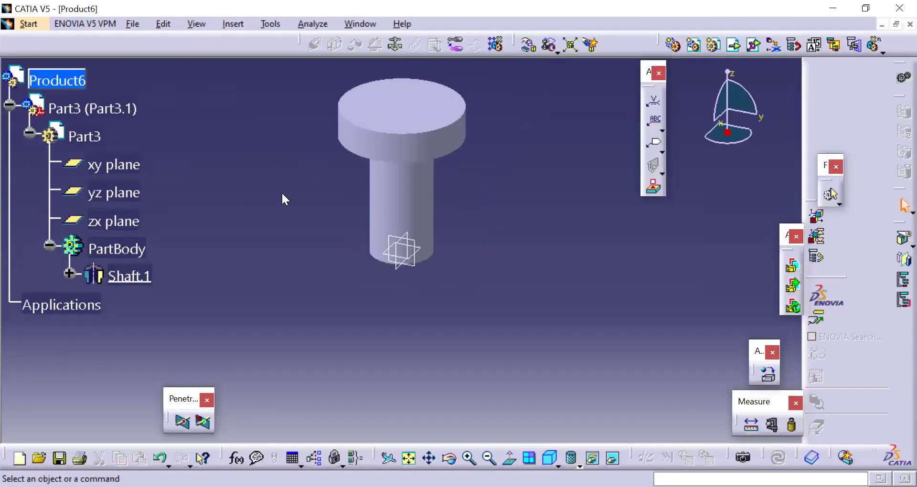
key(Return)
click(64, 72)
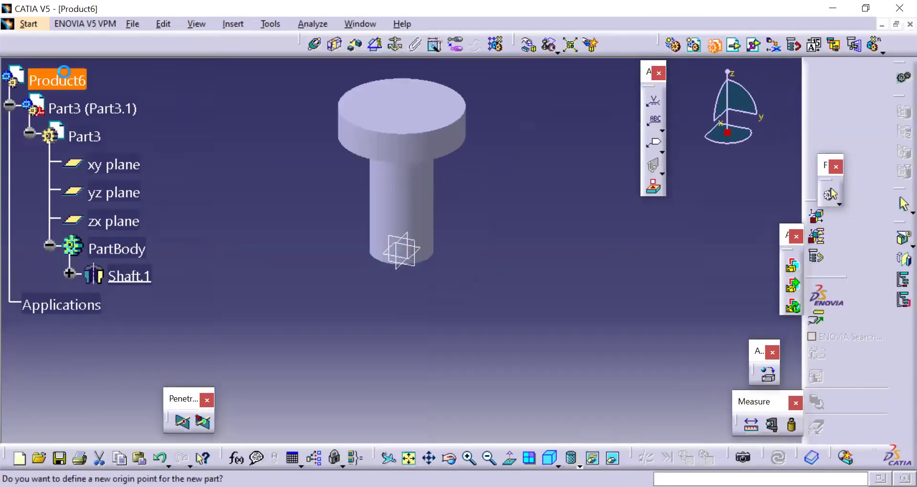
click(501, 303)
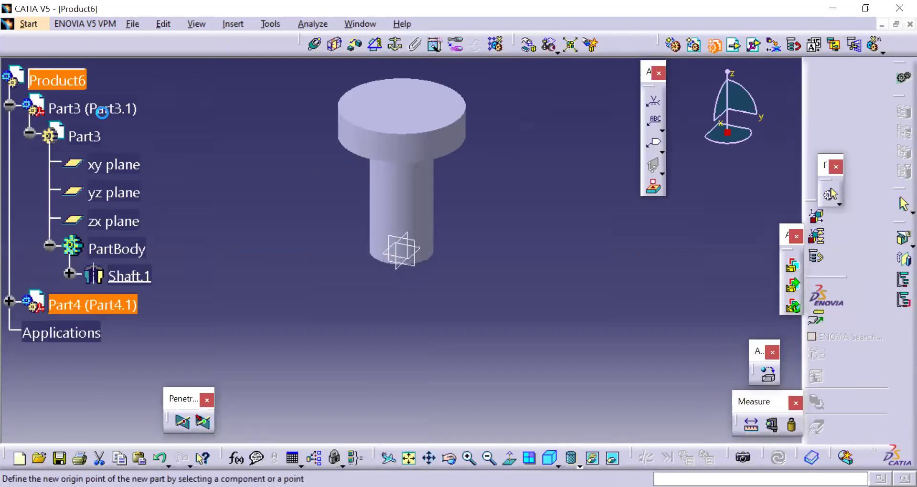
Hide the Part3 component
click(103, 113)
right_click(102, 112)
click(139, 157)
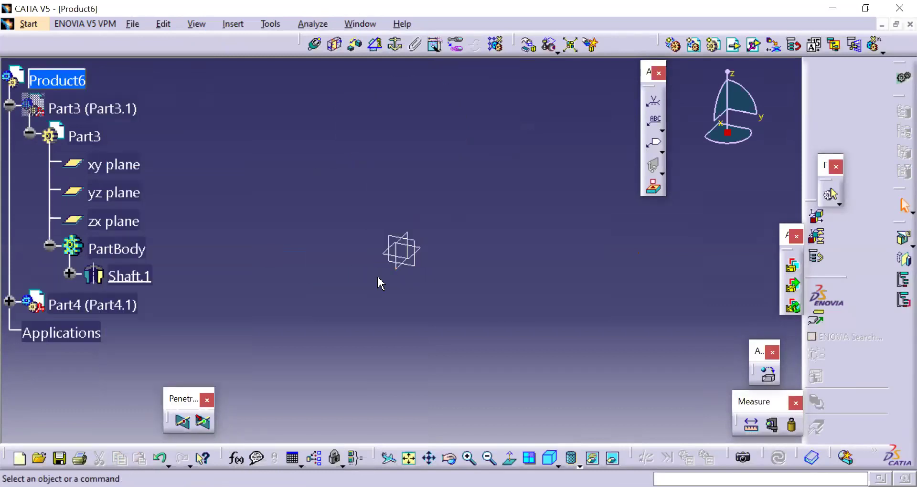
Expand Part4, open it for editing in Part Design, and start a sketch on its xy plane
middle_drag(385, 245, 422, 255)
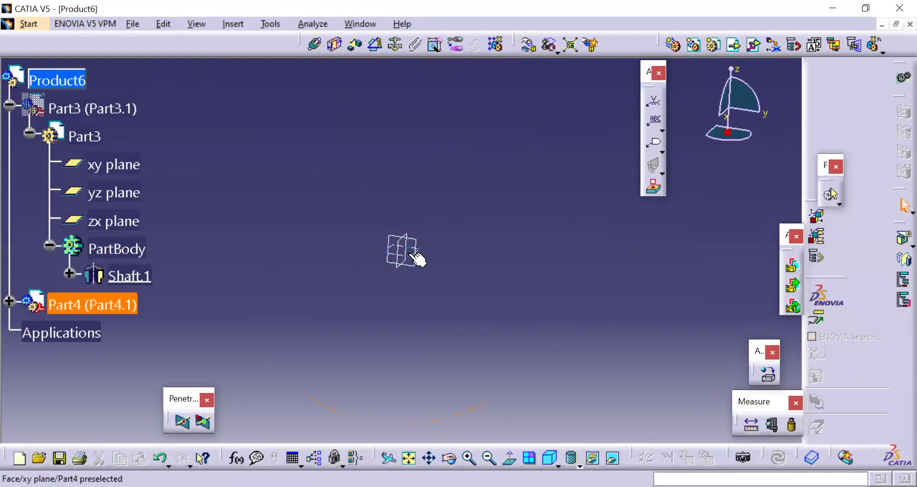
click(20, 303)
scroll(28, 189, down, 3)
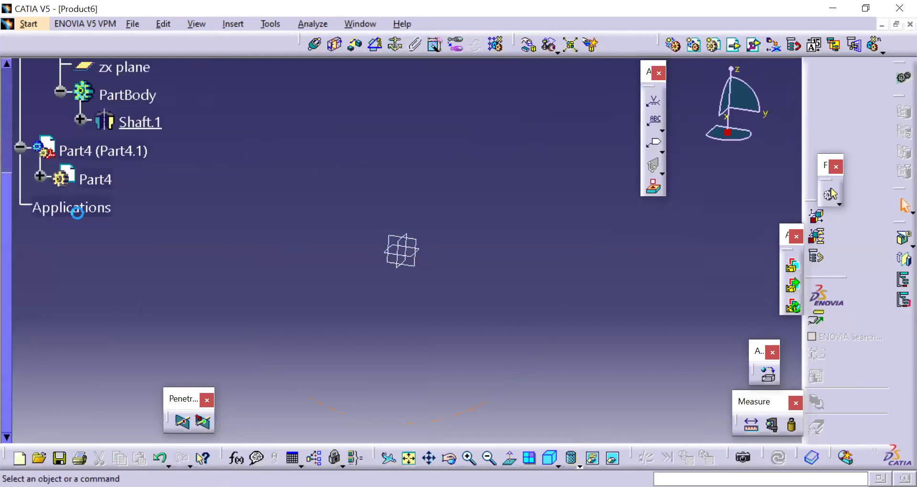
click(40, 176)
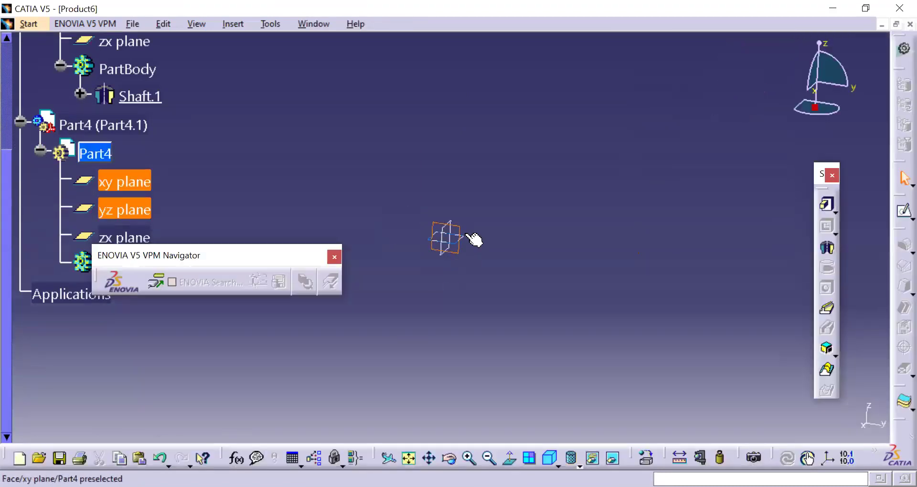
click(904, 216)
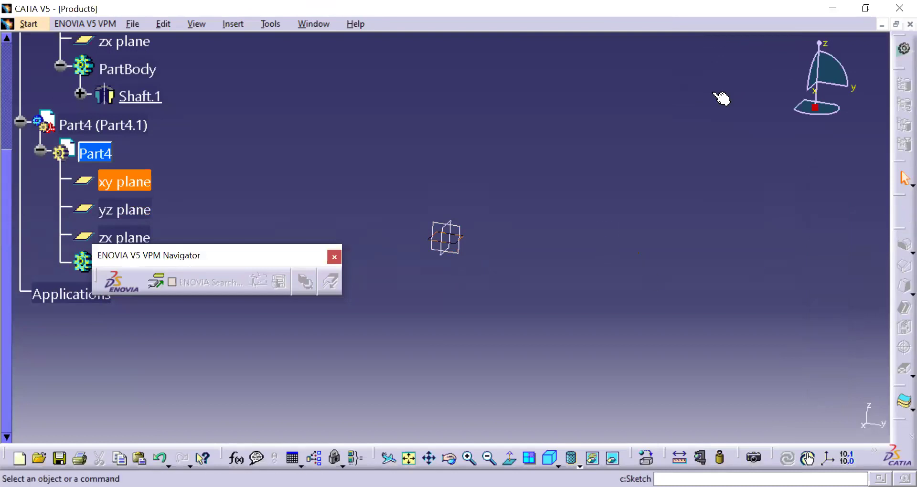
Sketch a hexagon centred on the origin, about 113 mm across its flats
click(777, 51)
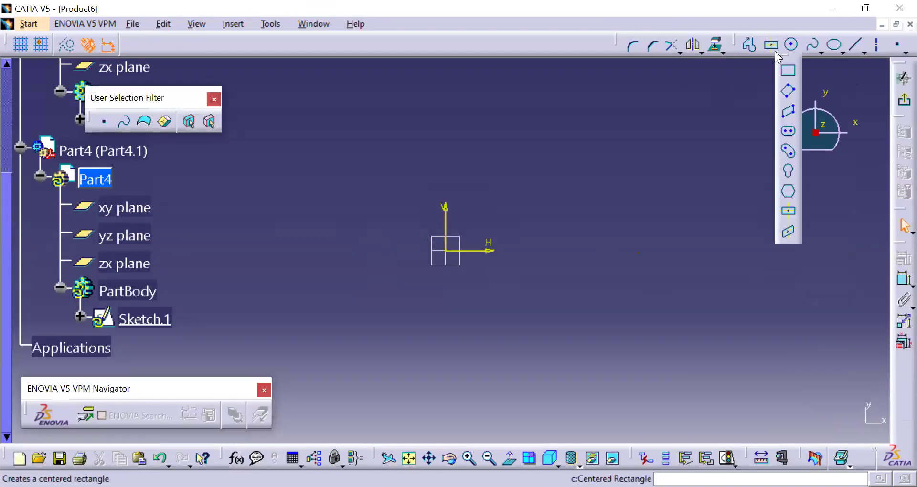
click(789, 194)
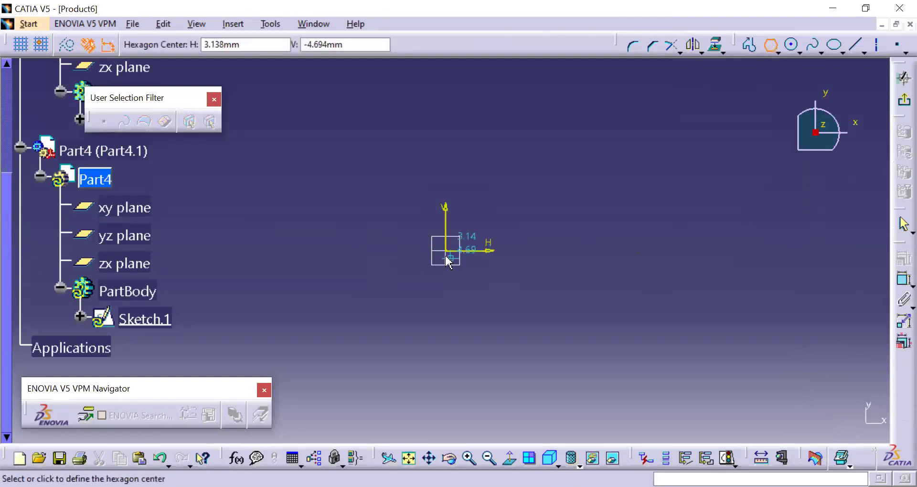
click(446, 251)
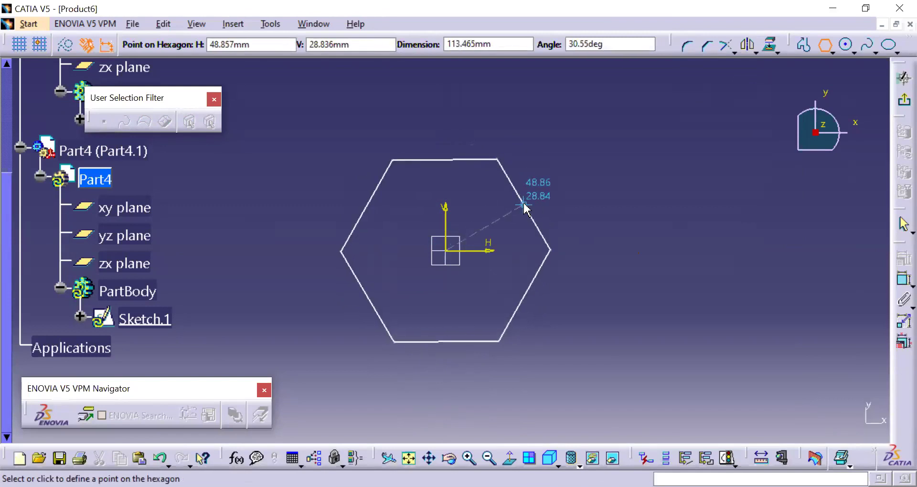
click(524, 206)
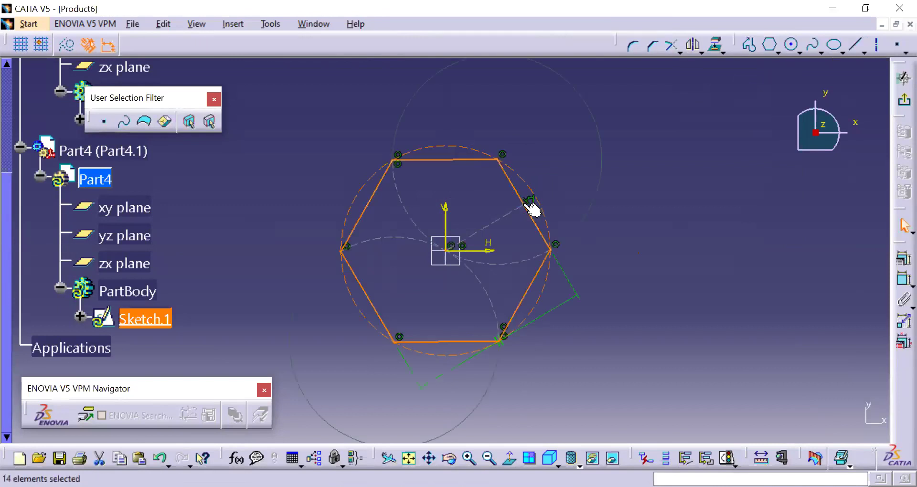
click(715, 287)
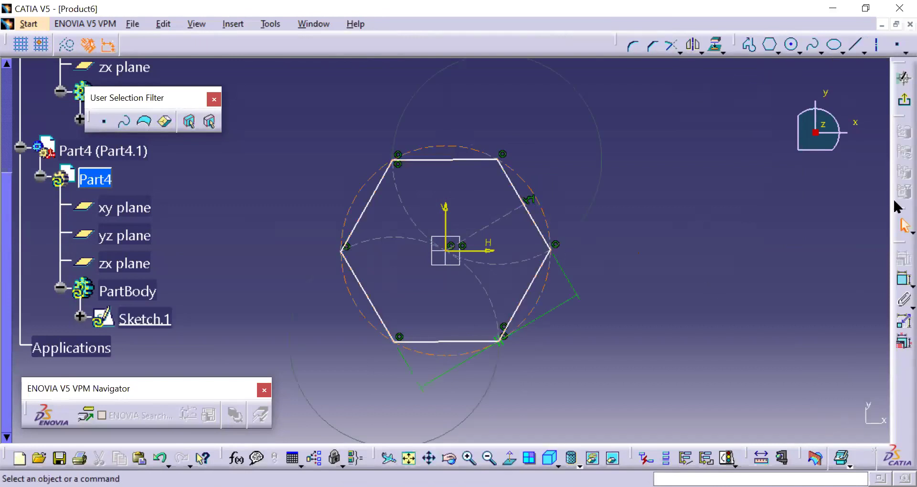
Constrain the hexagon's top edge to be horizontal
click(902, 280)
click(533, 213)
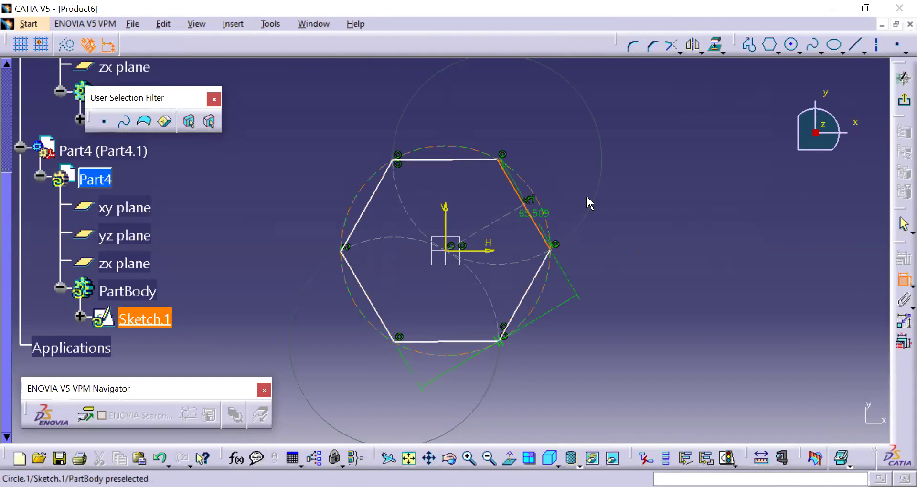
click(901, 280)
click(440, 159)
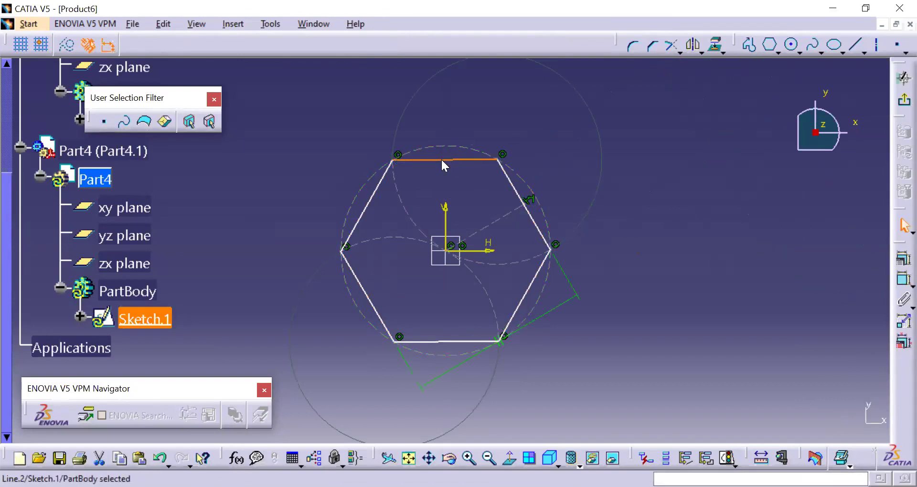
right_click(522, 381)
click(622, 308)
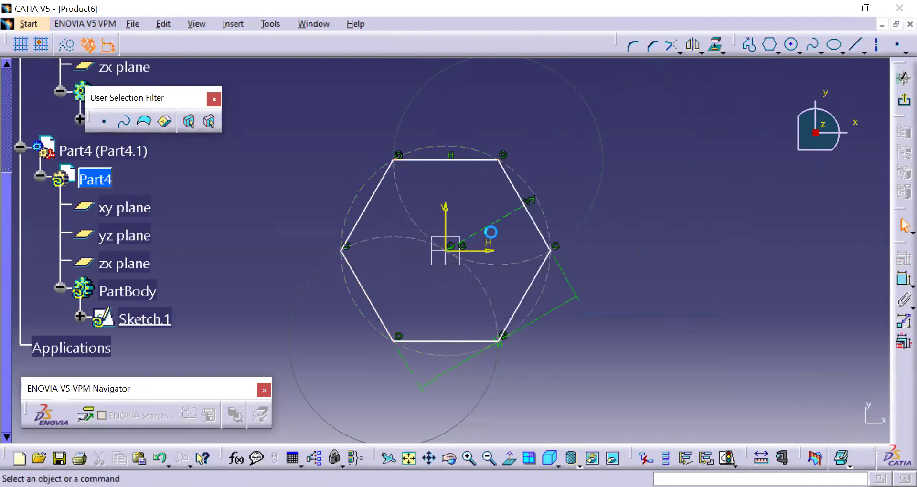
Dimension the hexagon's distance from its centre to its upper-right side
click(902, 279)
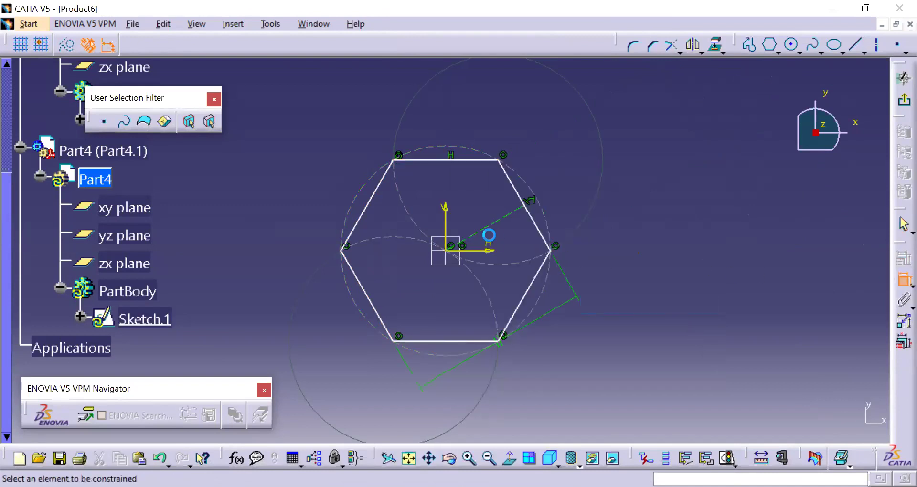
click(501, 227)
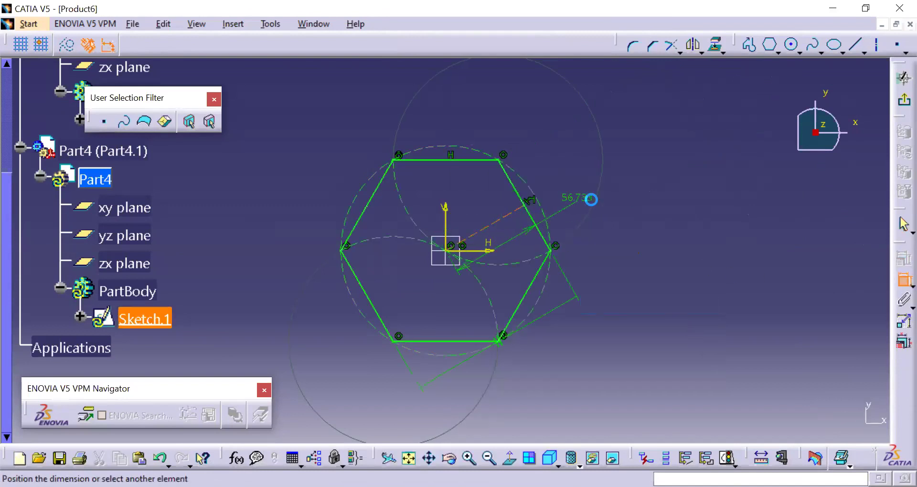
click(601, 205)
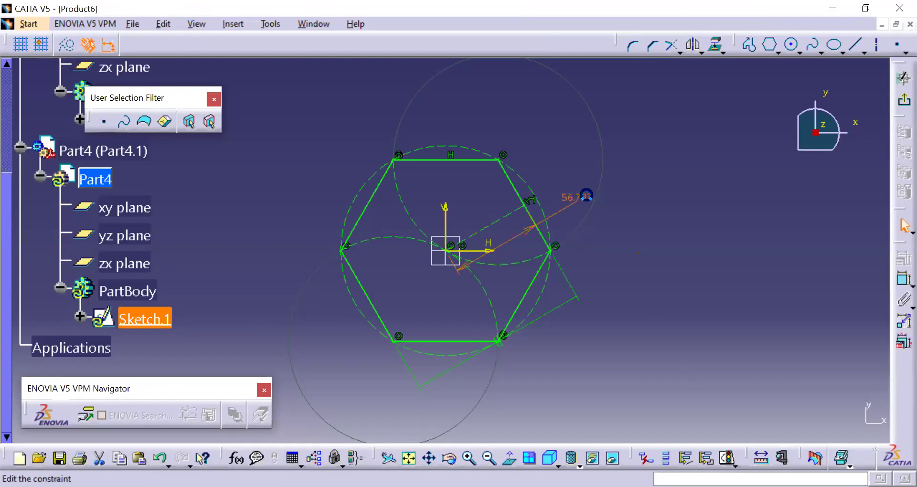
double_click(627, 236)
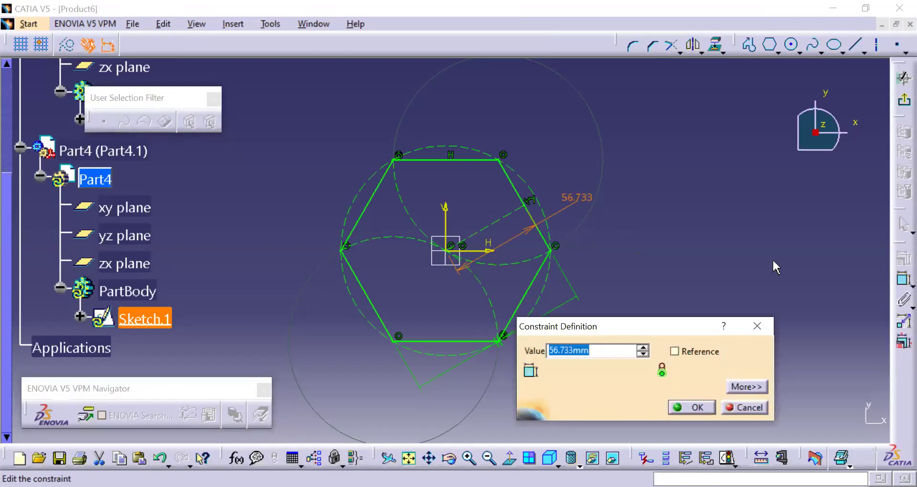
click(758, 326)
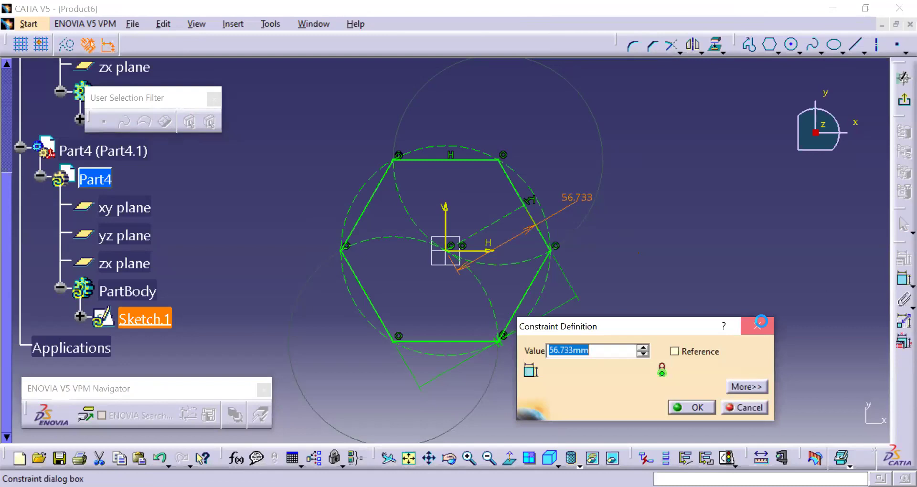
Sketch a circle centred on the origin inside the hexagon, with a radius of about 38 mm
click(791, 45)
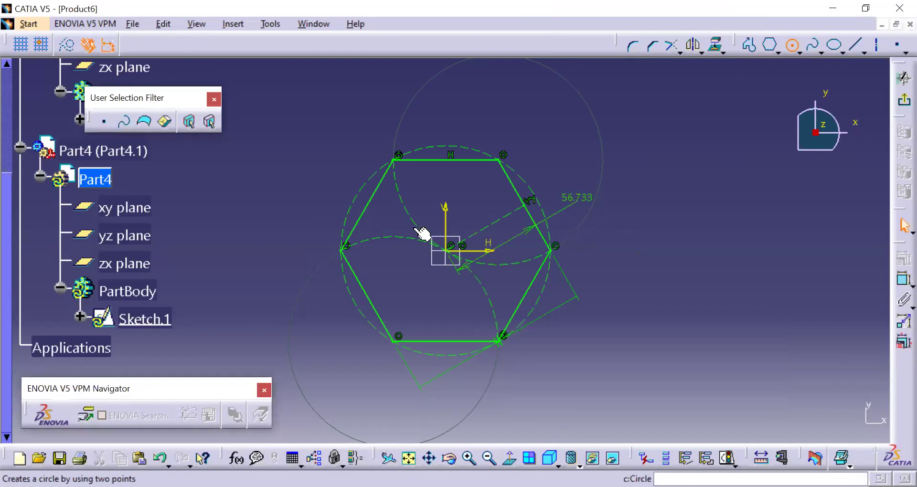
click(447, 250)
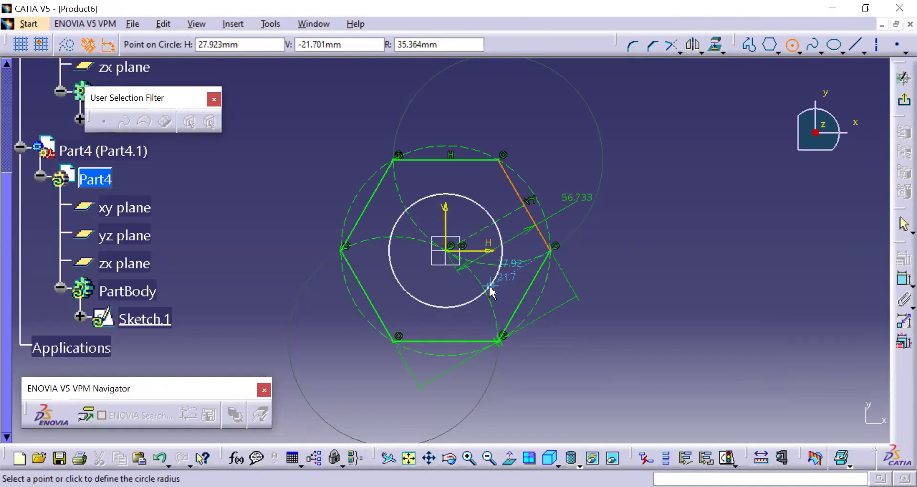
click(496, 282)
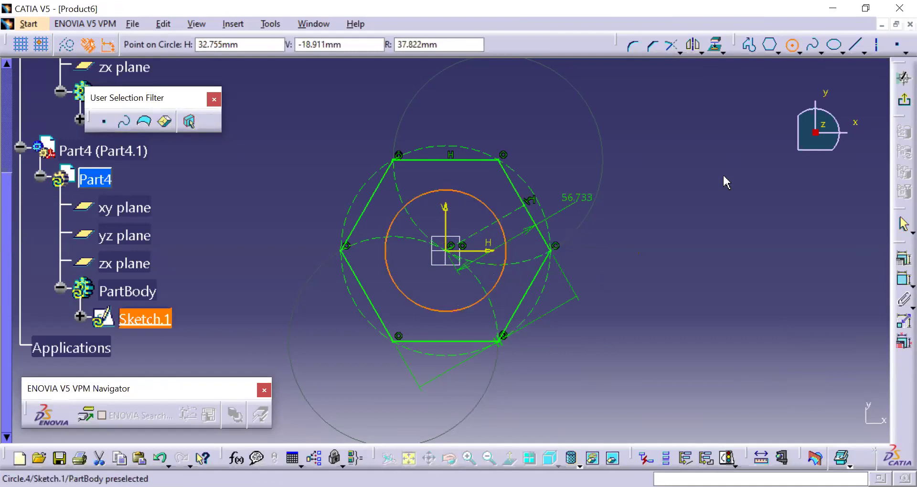
Dimension the circle's diameter at 40 mm
click(903, 281)
click(637, 242)
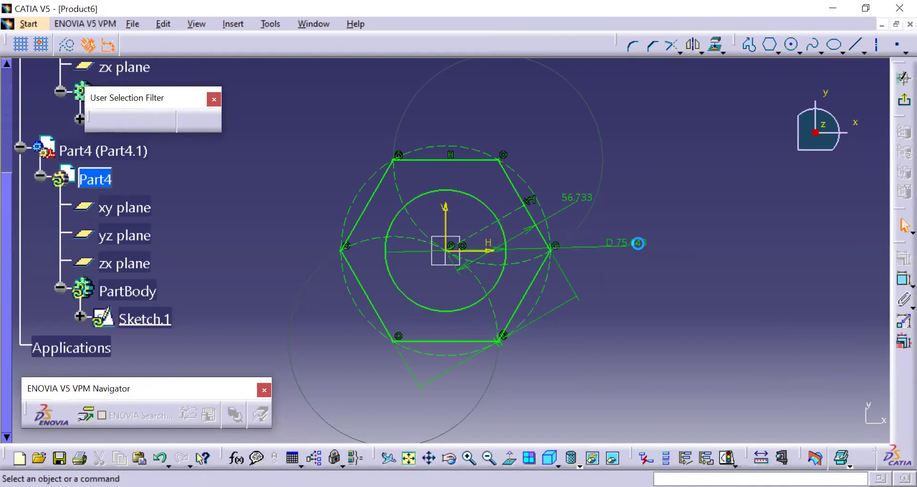
double_click(641, 246)
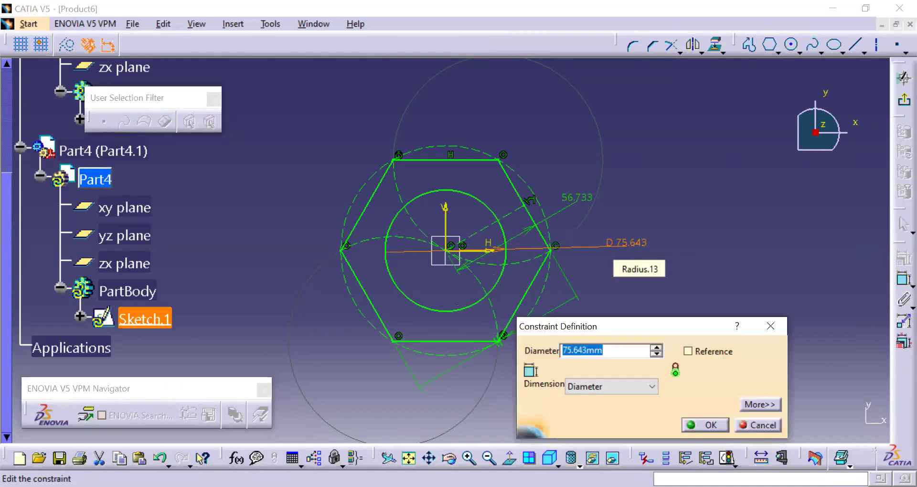
text(40)
key(Return)
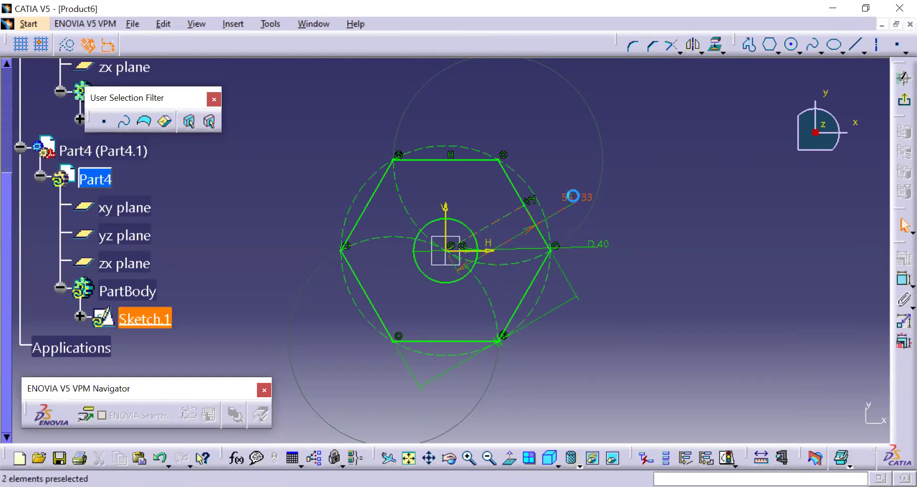
Set the hexagon's centre-to-side dimension to 30 mm
click(643, 354)
click(643, 355)
click(643, 354)
drag(640, 355, 640, 355)
click(643, 355)
click(643, 355)
click(643, 355)
click(643, 355)
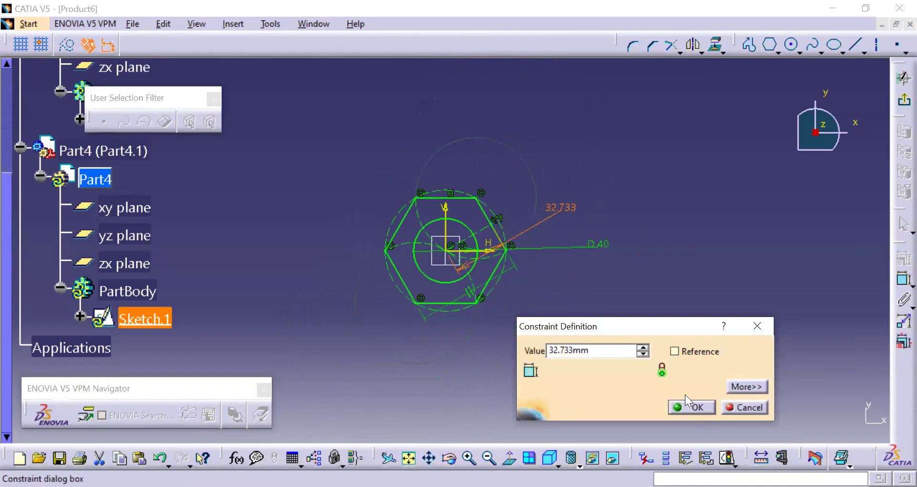
drag(600, 350, 142, 351)
text(30)
key(Return)
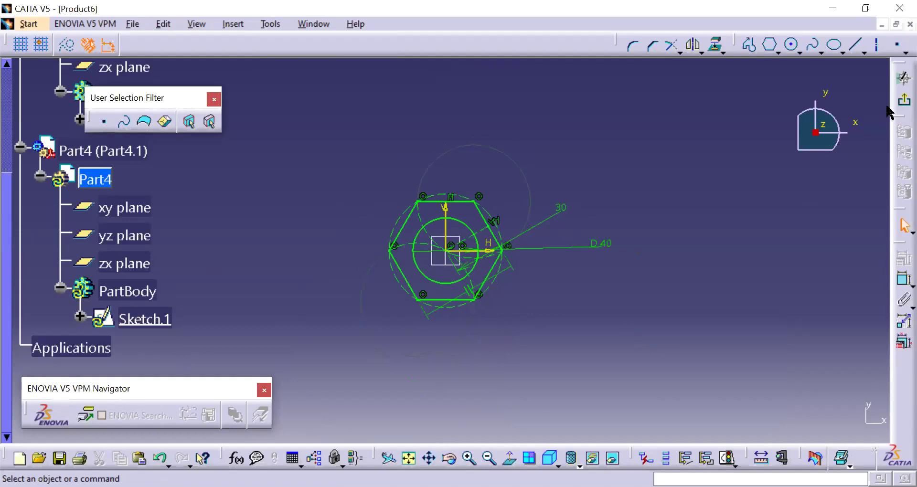
Exit the sketch and pad the hexagon with its circular hole to a length of 20 mm
click(903, 78)
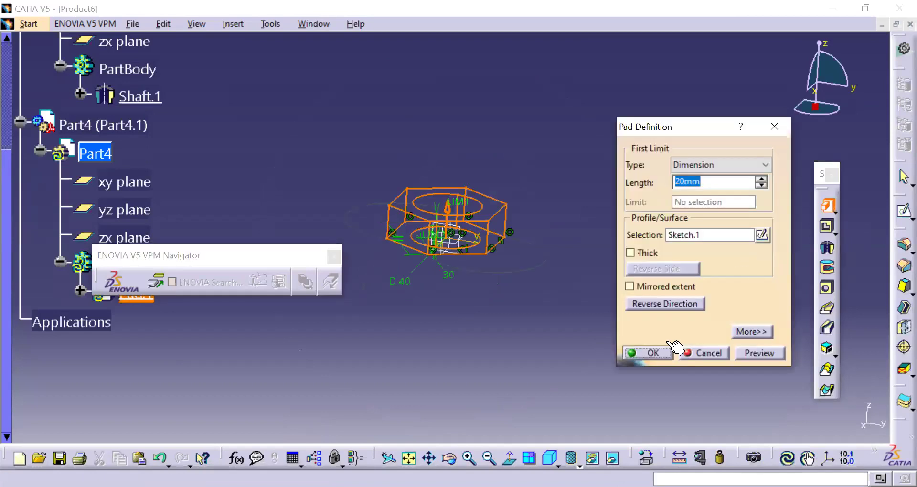
click(667, 352)
Unhide the headed shaft part in the product tree and activate the top-level product
scroll(97, 148, up, 1)
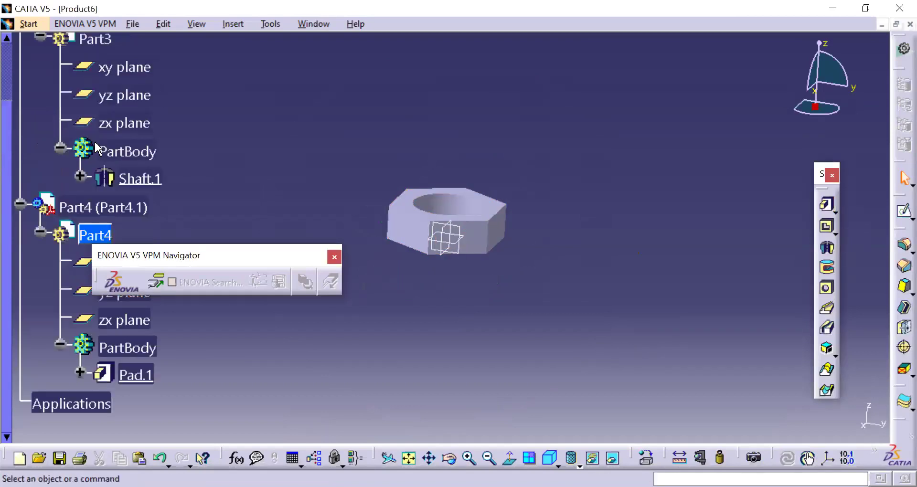
scroll(82, 98, up, 1)
click(105, 96)
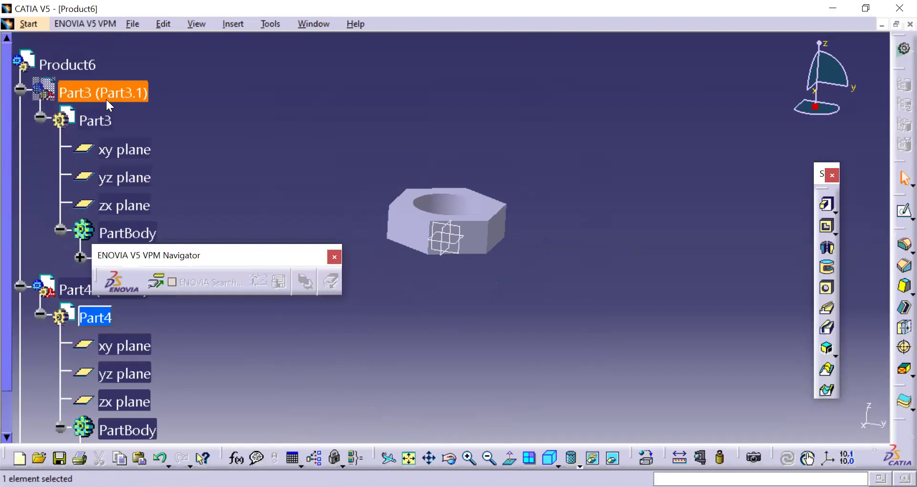
right_click(103, 93)
click(133, 88)
double_click(67, 65)
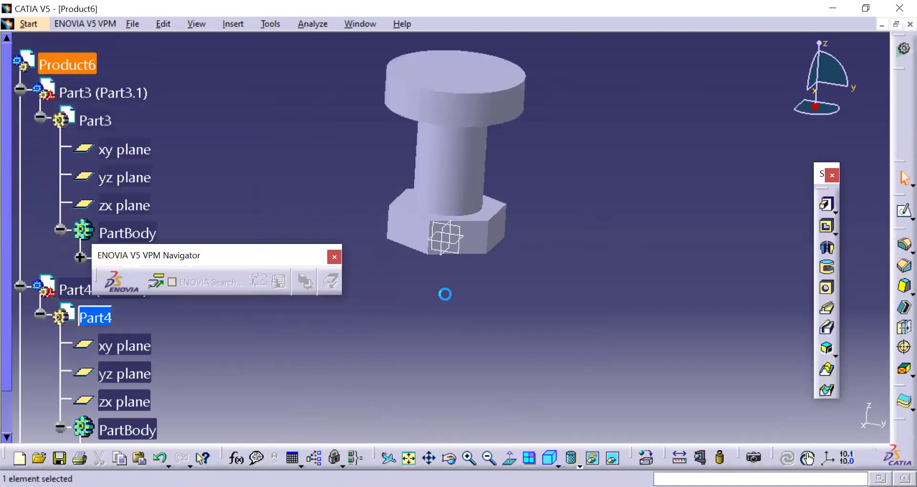
Switch to the DMU Kinematics workbench and create a new mechanism with the headed shaft as its fixed part
middle_drag(446, 211, 462, 288)
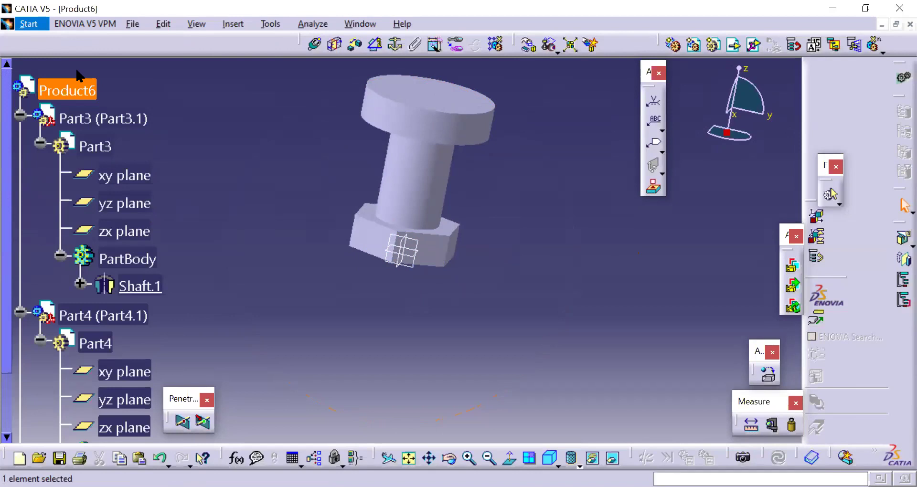
mouse_move(79, 142)
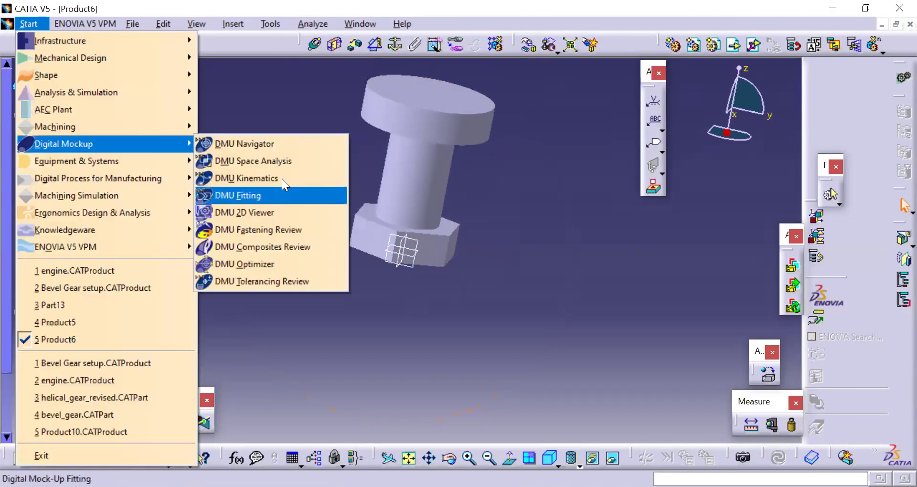
click(278, 179)
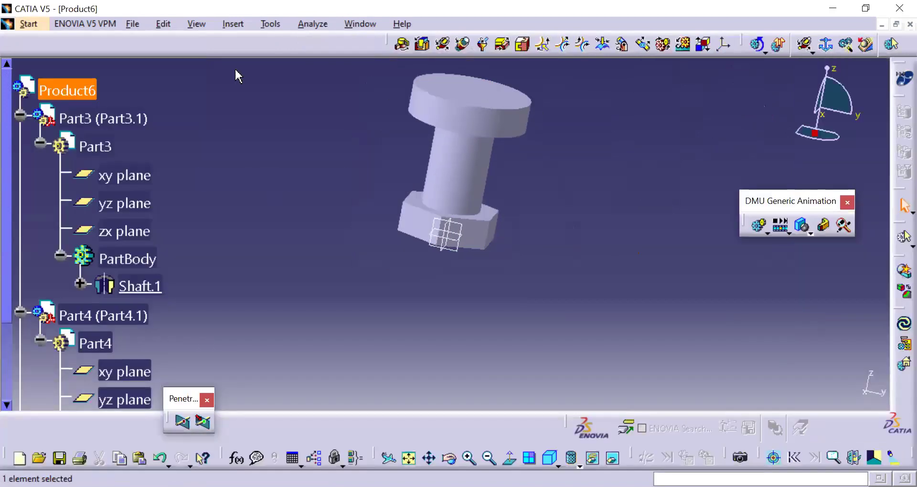
click(827, 44)
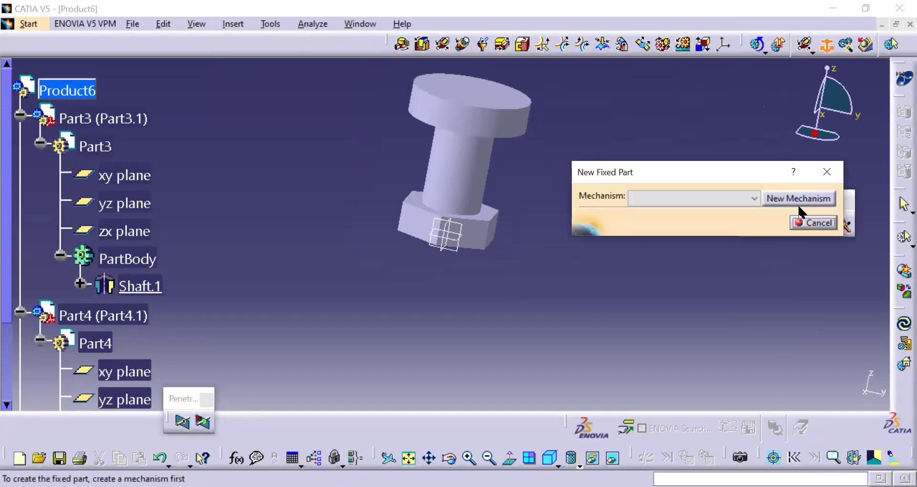
click(799, 199)
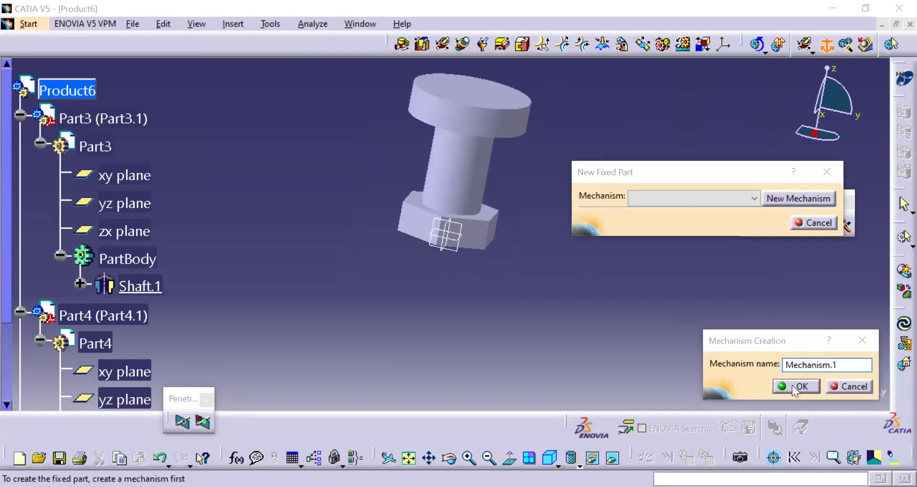
key(Return)
click(489, 175)
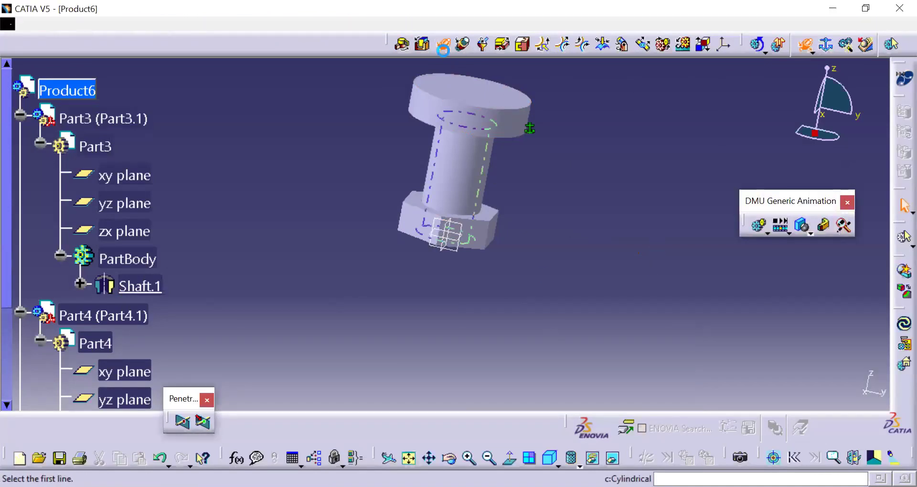
Colour one side face of the hexagonal nut salmon red and reactivate the top-level product
double_click(492, 234)
right_click(480, 247)
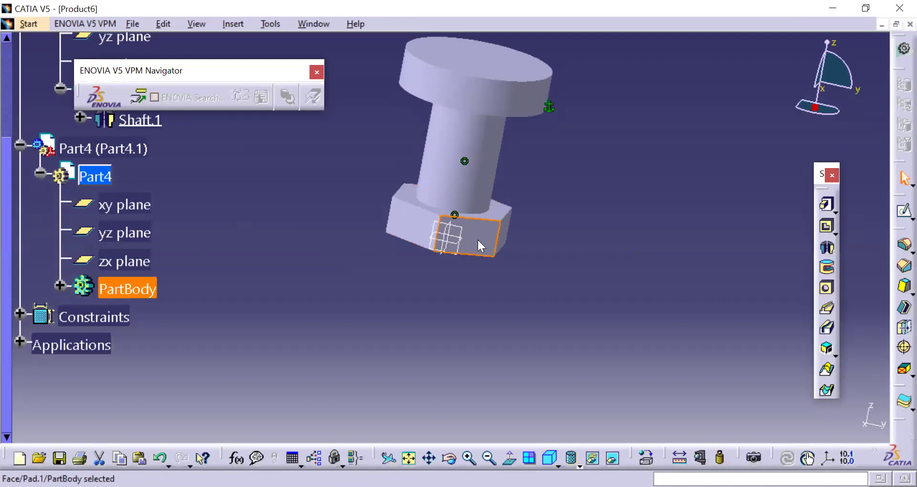
click(519, 254)
click(419, 162)
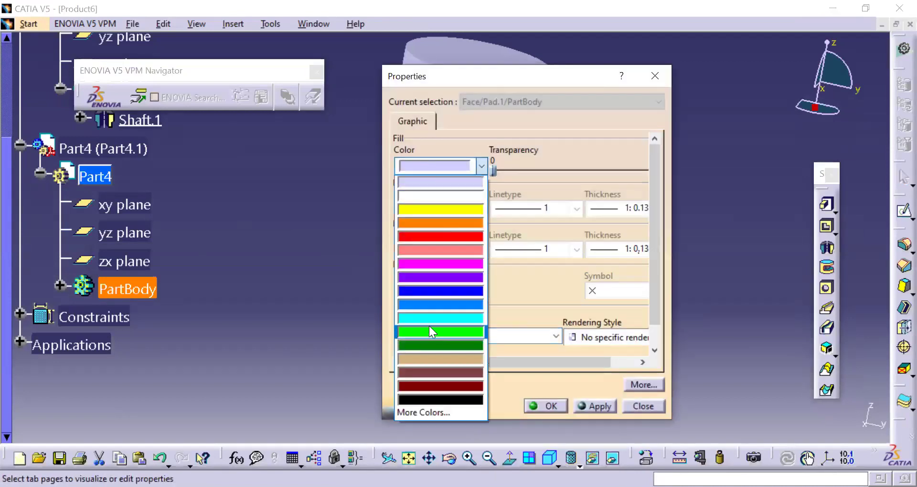
click(440, 249)
click(551, 405)
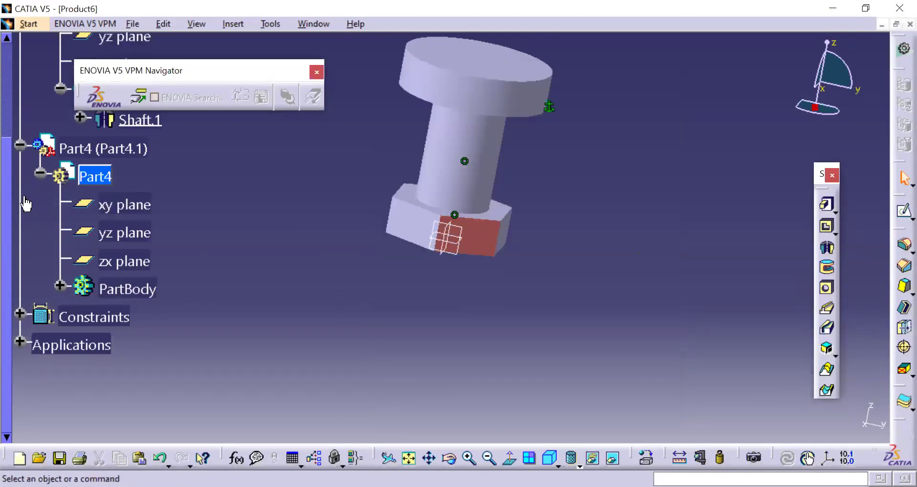
scroll(26, 205, up, 10)
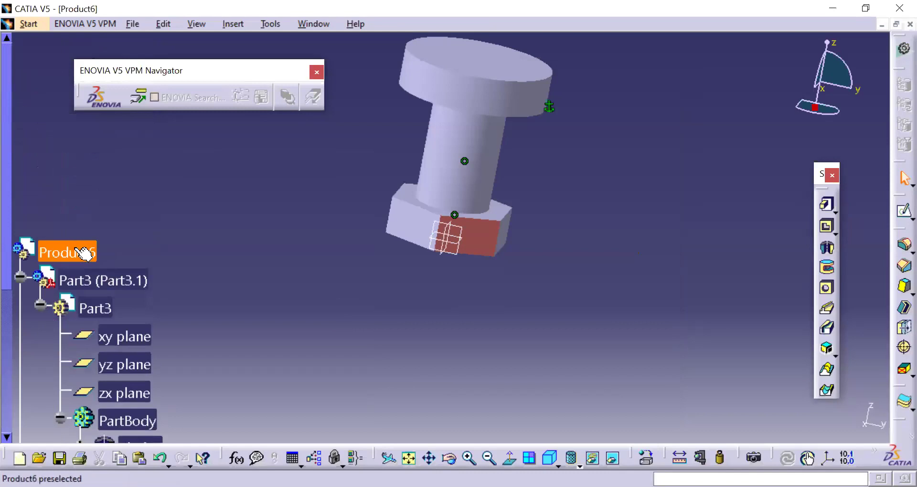
double_click(80, 249)
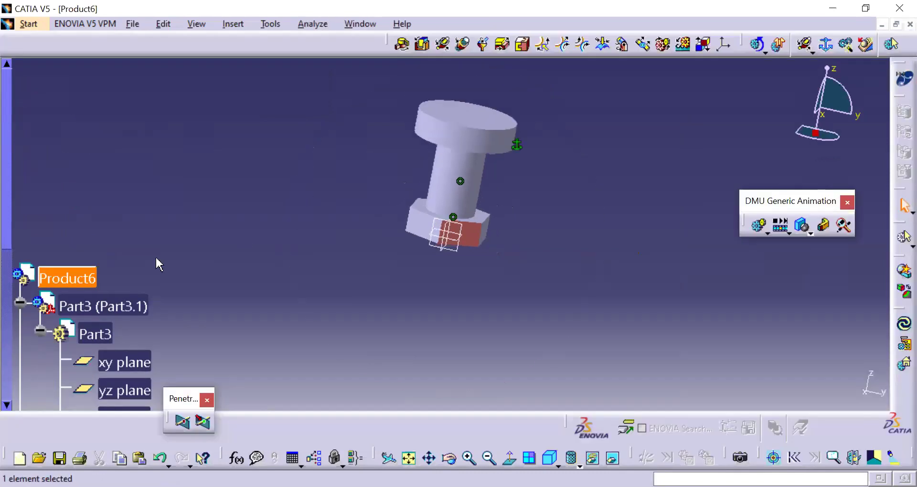
Simulate the cylindrical joint by driving Command.1 to 360 and Command.2 to -54
scroll(158, 262, down, 5)
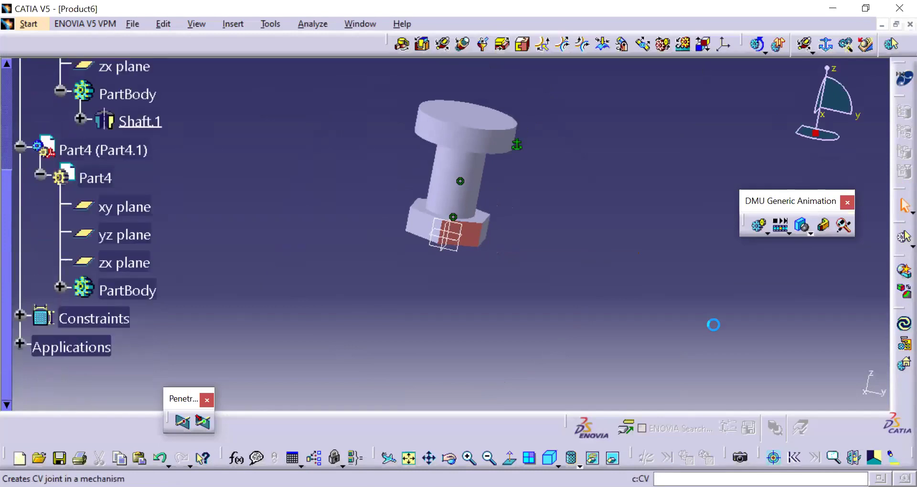
mouse_move(722, 301)
mouse_down()
mouse_move(756, 308)
mouse_move(724, 317)
mouse_up()
middle_drag(438, 260, 443, 280)
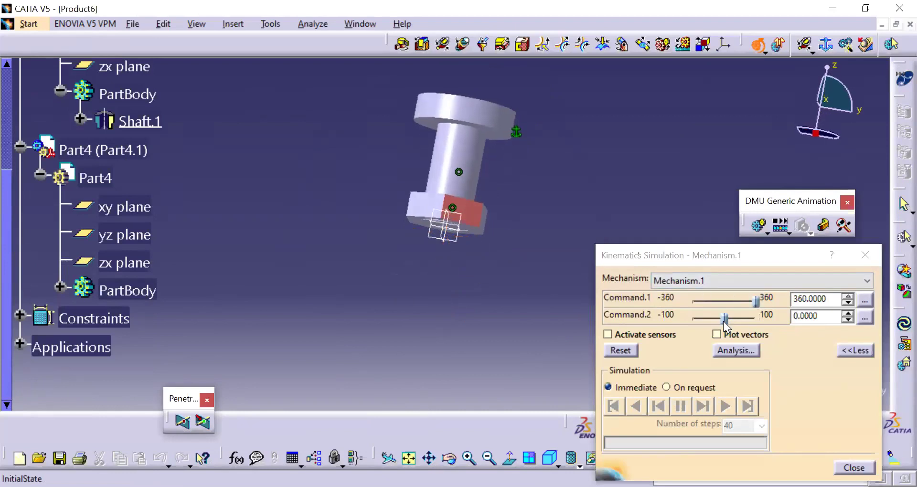
drag(715, 320, 707, 321)
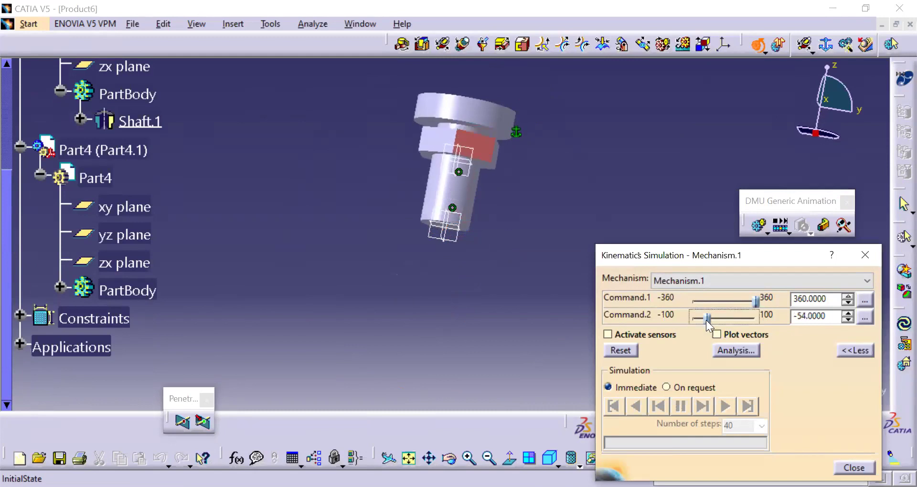
Set the Command.2 slider range to a lowest value of -54 and a highest value of 0
click(864, 317)
double_click(823, 354)
text(0)
double_click(835, 340)
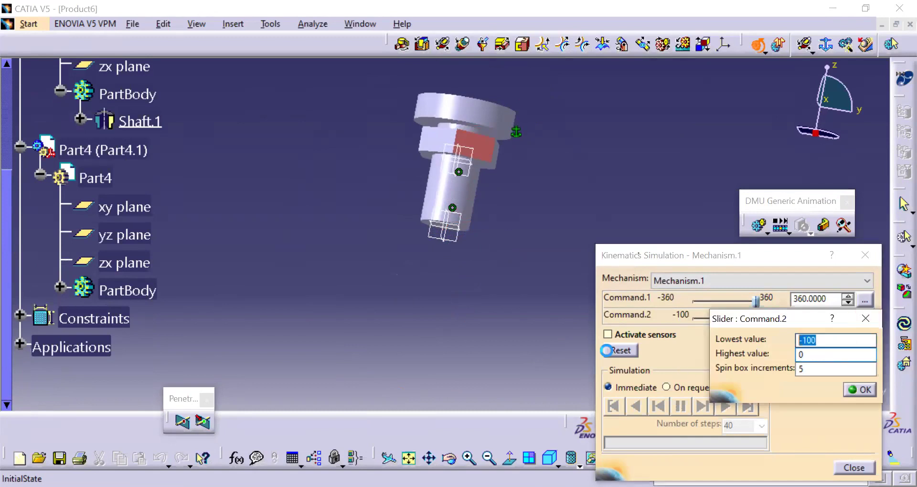
text(-54)
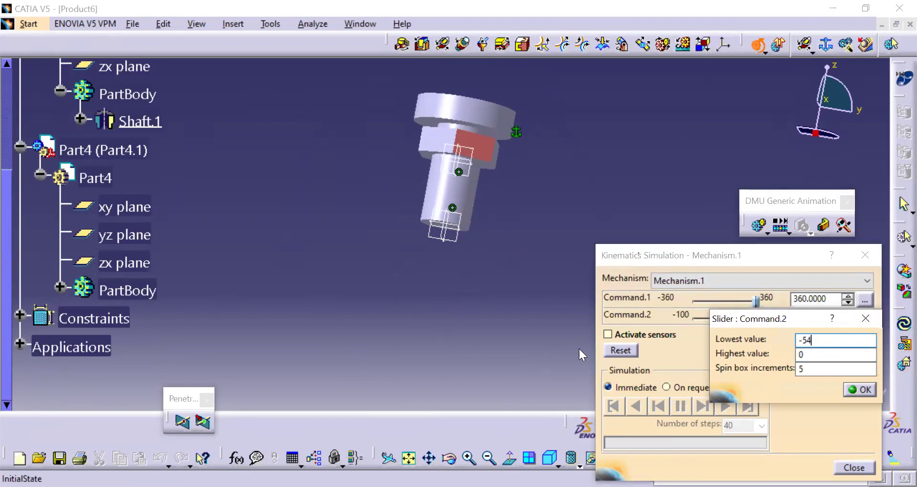
key(Tab)
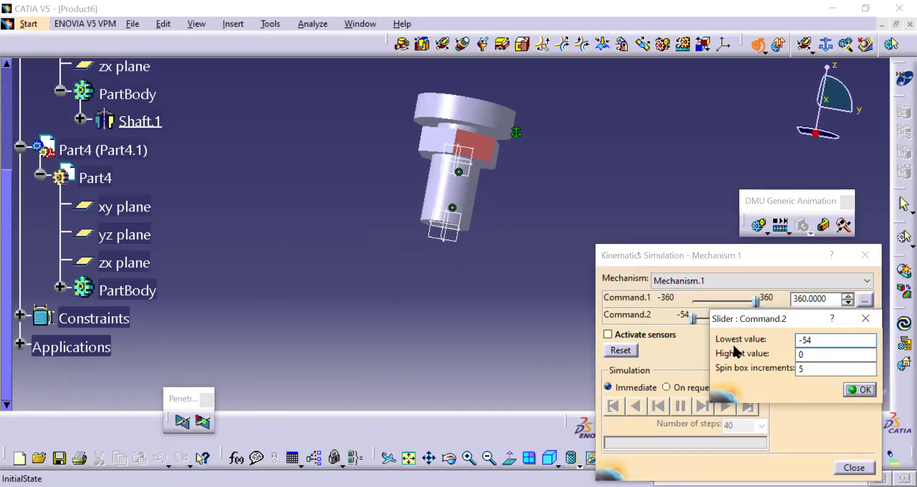
key(Return)
Move Command.1 to -360 with Command.2 at -54 and finish the kinematics simulation with commands
drag(690, 319, 595, 319)
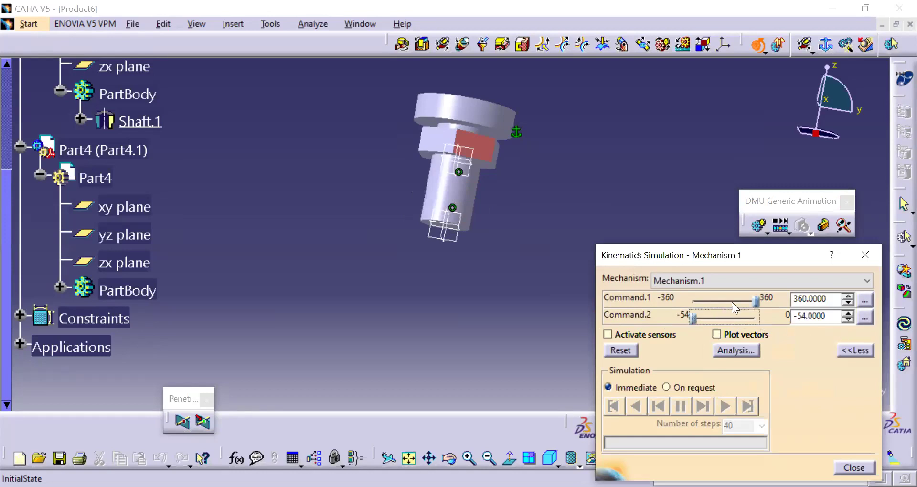
drag(758, 301, 544, 308)
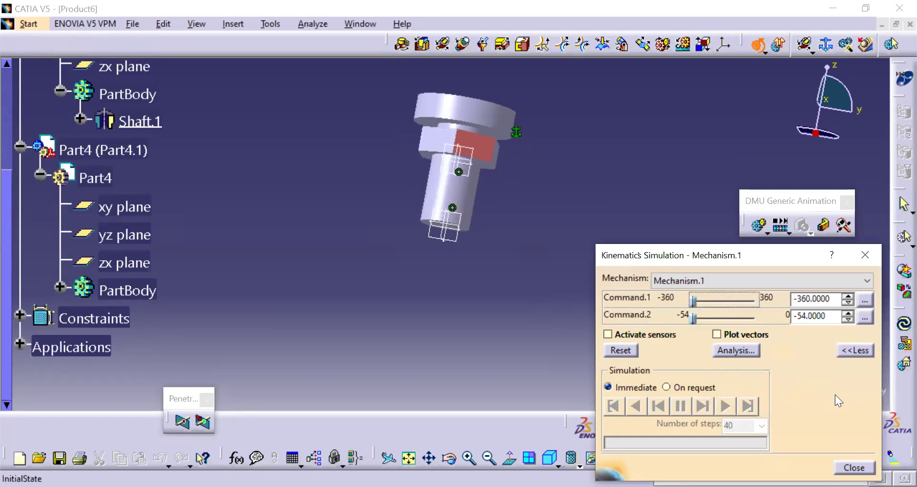
click(850, 466)
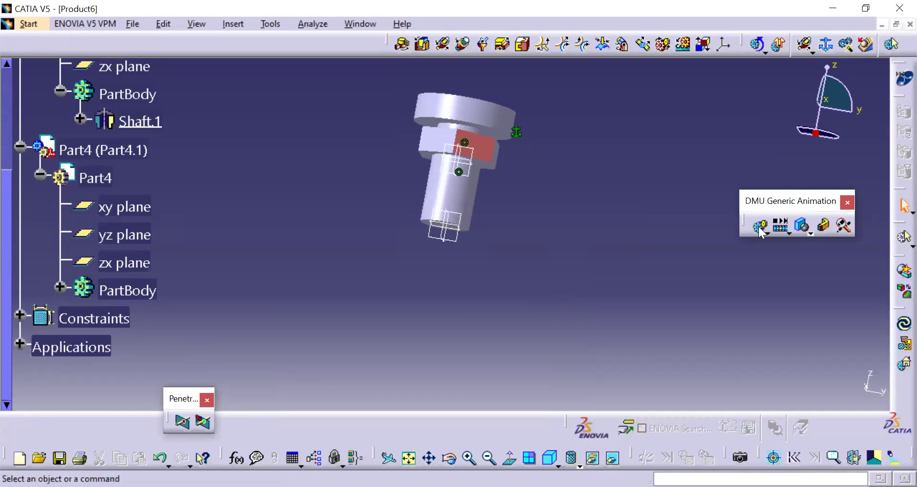
Create a simulation of the mechanism and insert a position with Command.1 at 360 and Command.2 at 0
click(749, 324)
drag(694, 387, 762, 385)
drag(689, 405, 750, 406)
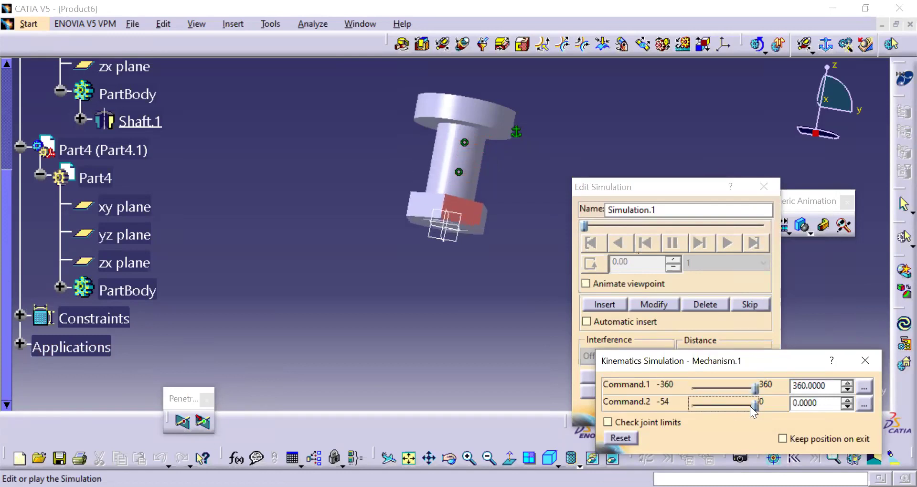
click(605, 305)
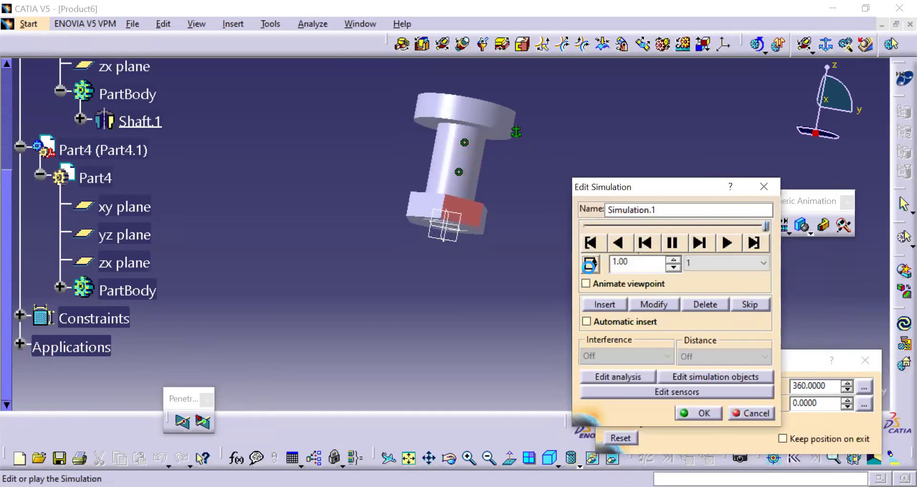
Play the simulation with a 0.01 interpolation step in a continuous back-and-forth loop and accept it
click(706, 264)
click(712, 330)
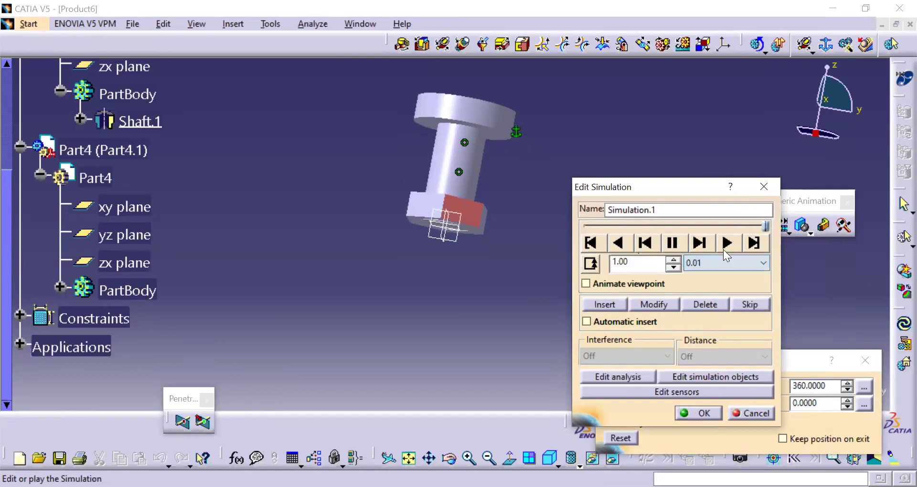
click(726, 243)
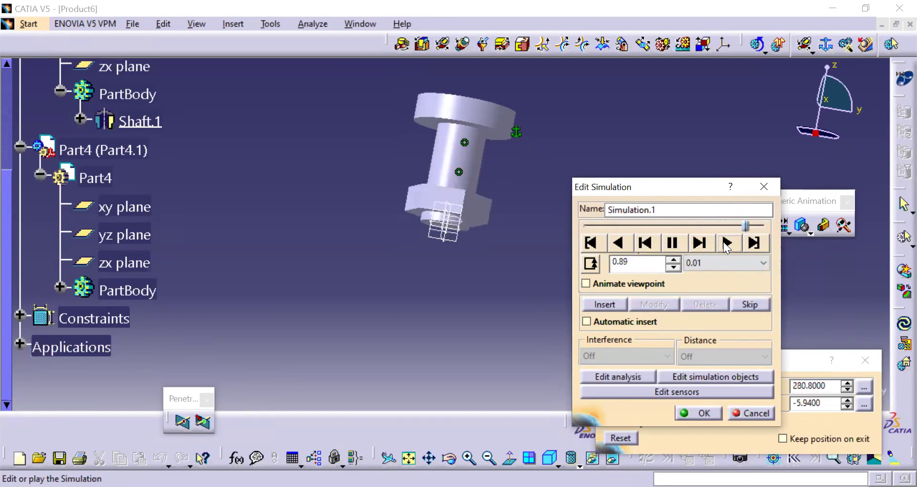
click(593, 264)
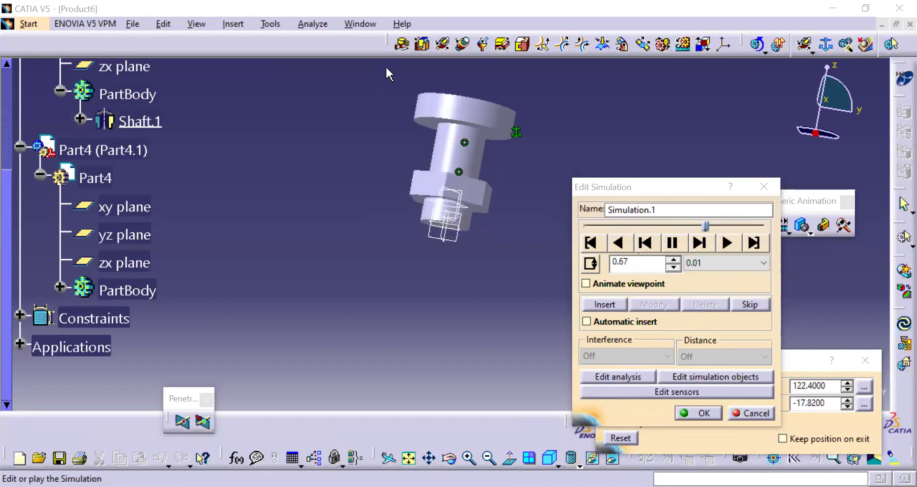
click(699, 413)
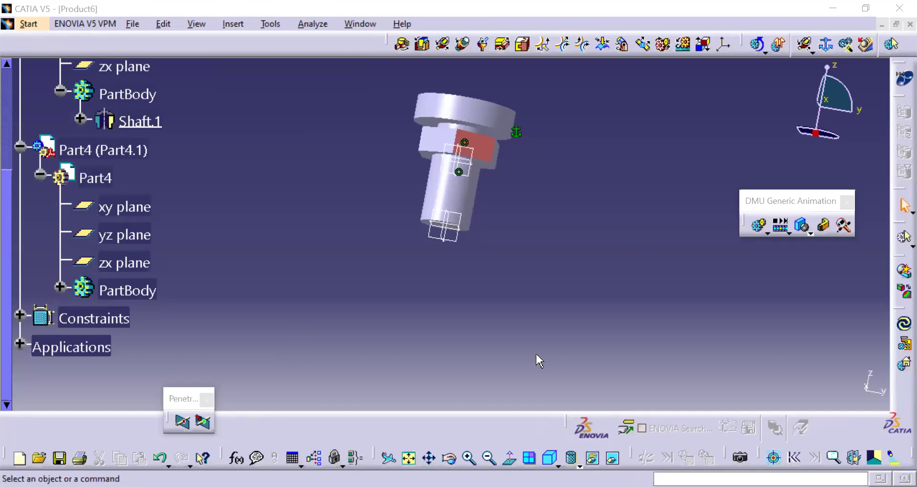
Delete the existing mechanism and its constraints from the product's Applications
click(20, 346)
click(40, 301)
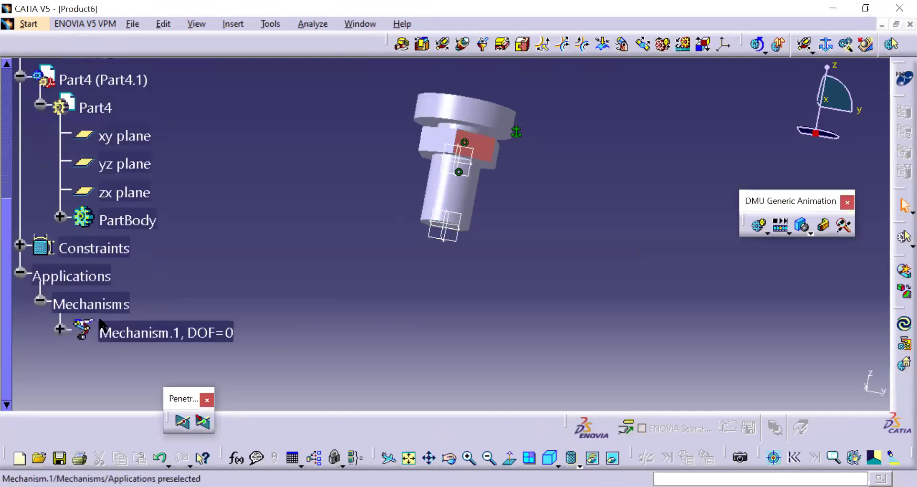
right_click(140, 333)
click(218, 298)
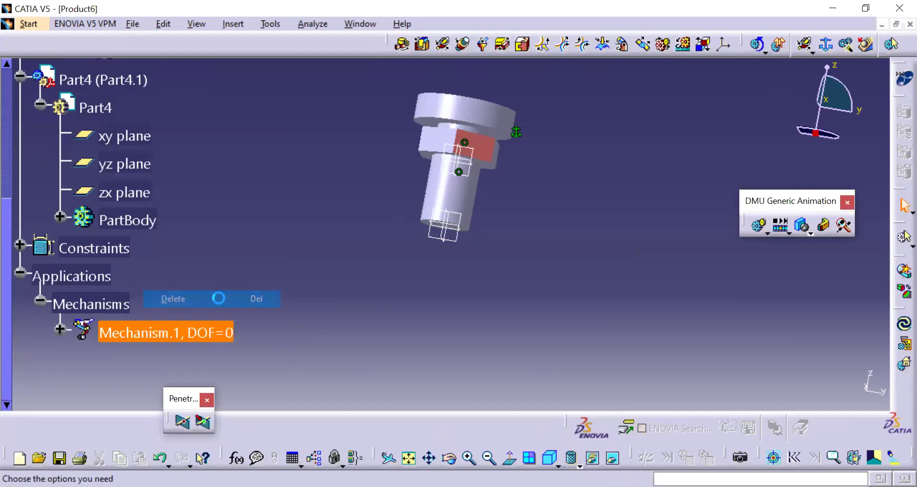
Create a new mechanism named Mechanism.1 and set the headed shaft as its fixed part
middle_drag(357, 186, 541, 260)
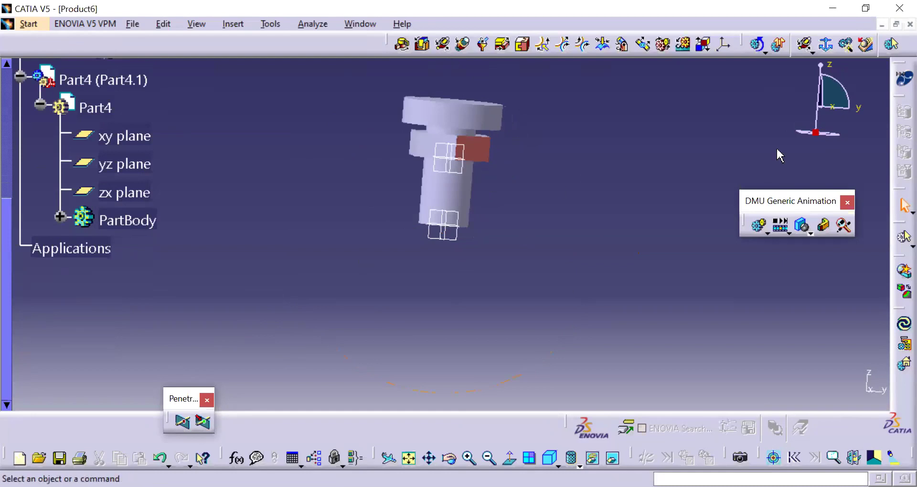
click(826, 44)
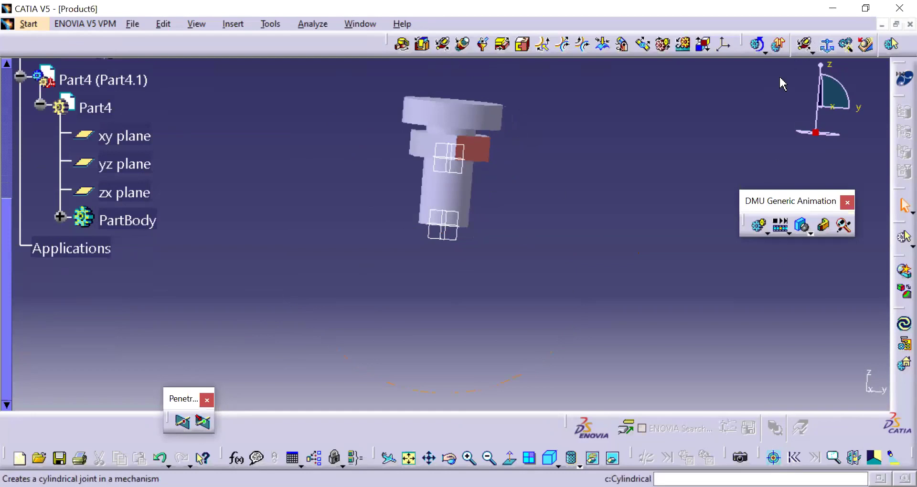
click(749, 203)
click(775, 193)
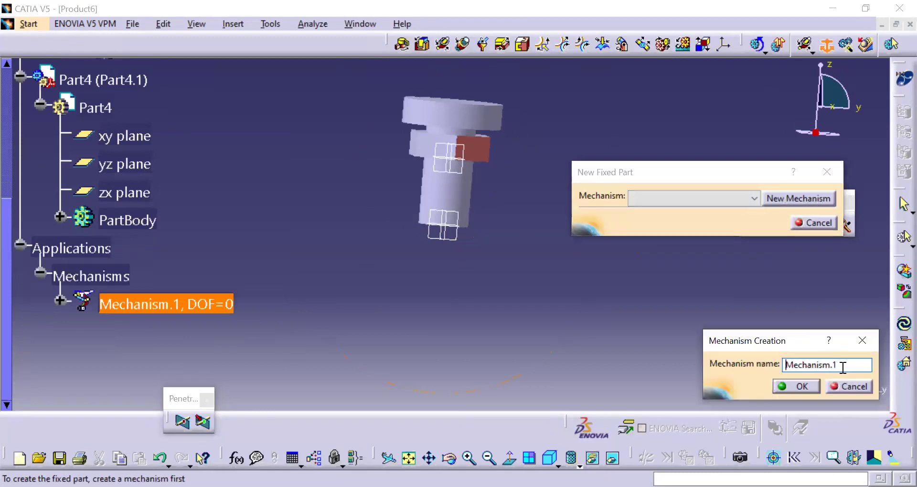
click(795, 386)
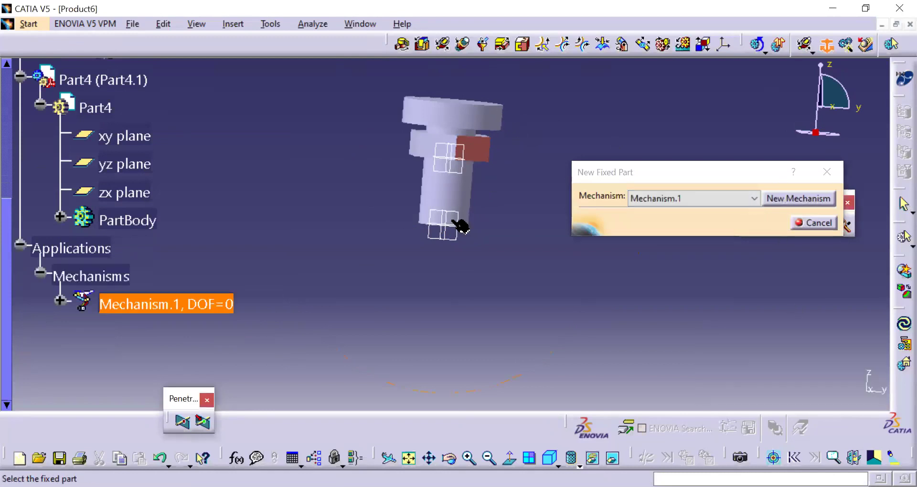
click(473, 199)
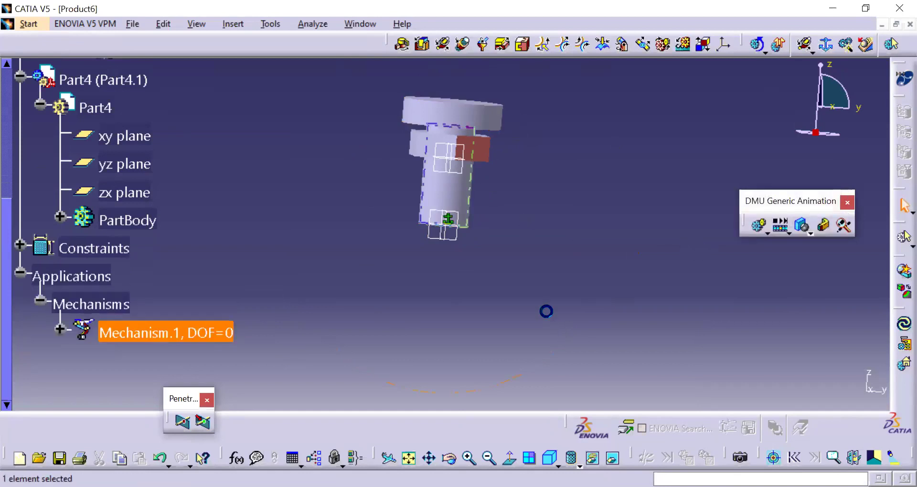
Create an angle-driven cylindrical joint between the shaft axis and the nut's hole axis, hiding the headed shaft to reach the hole
middle_drag(396, 264, 567, 317)
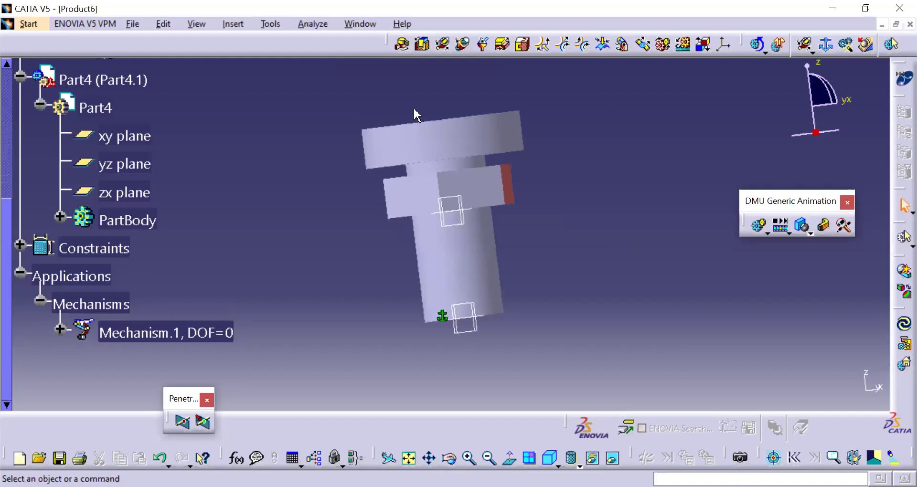
click(439, 47)
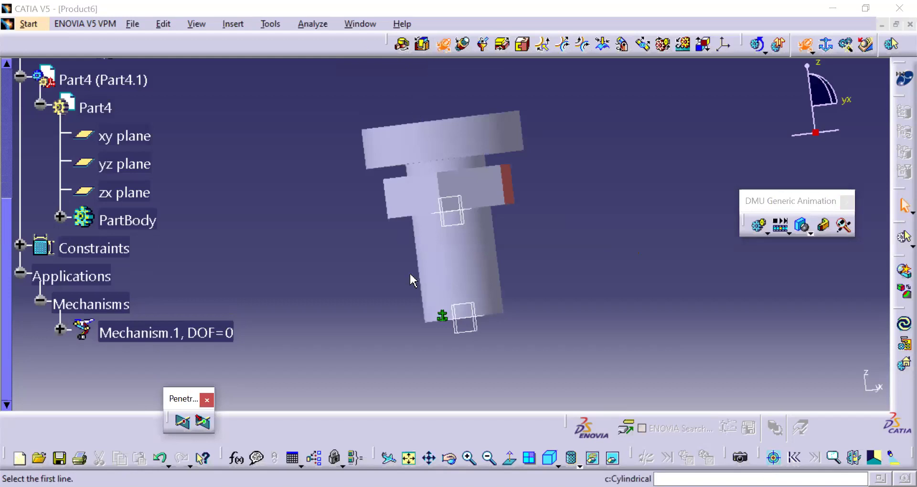
middle_drag(418, 241, 444, 188)
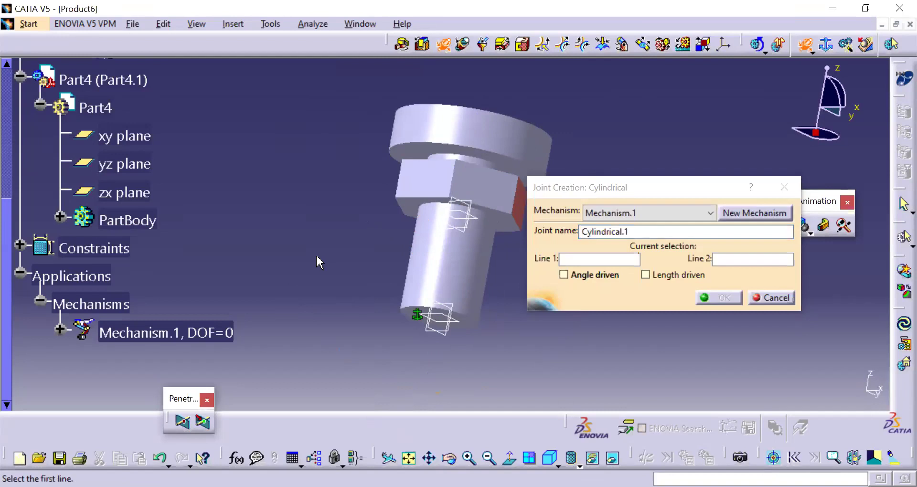
click(466, 275)
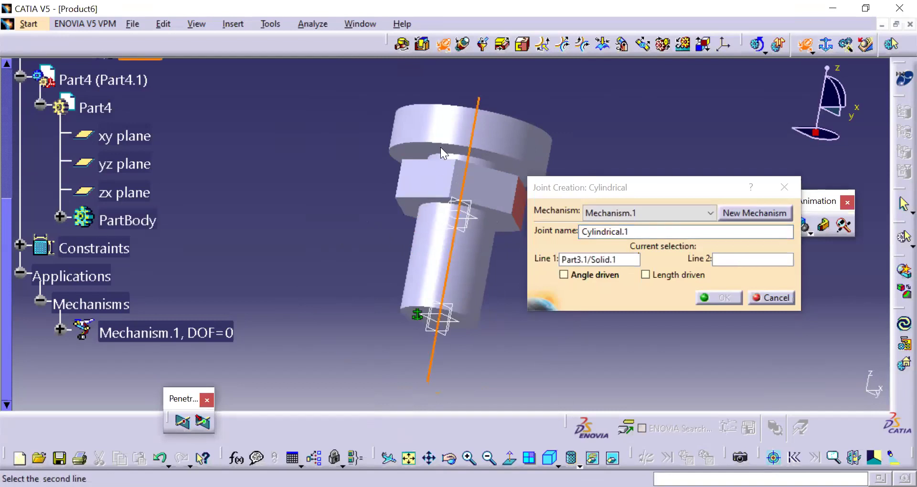
right_click(449, 130)
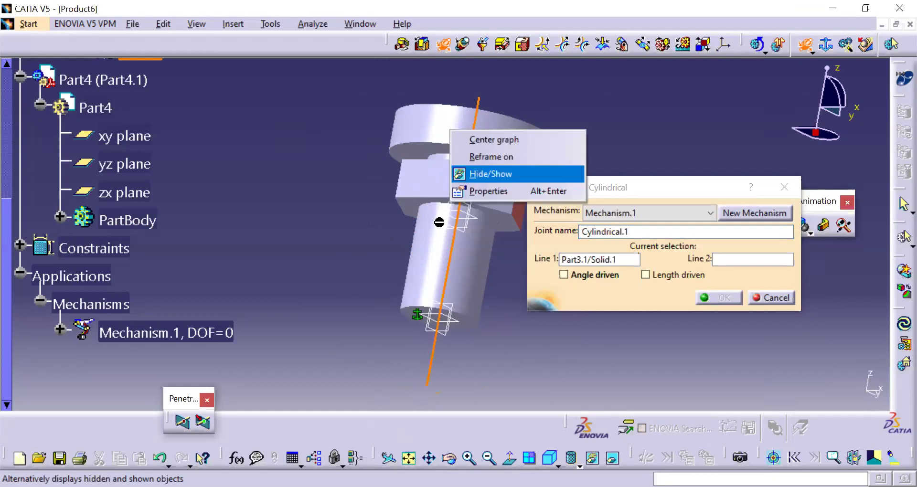
key(Return)
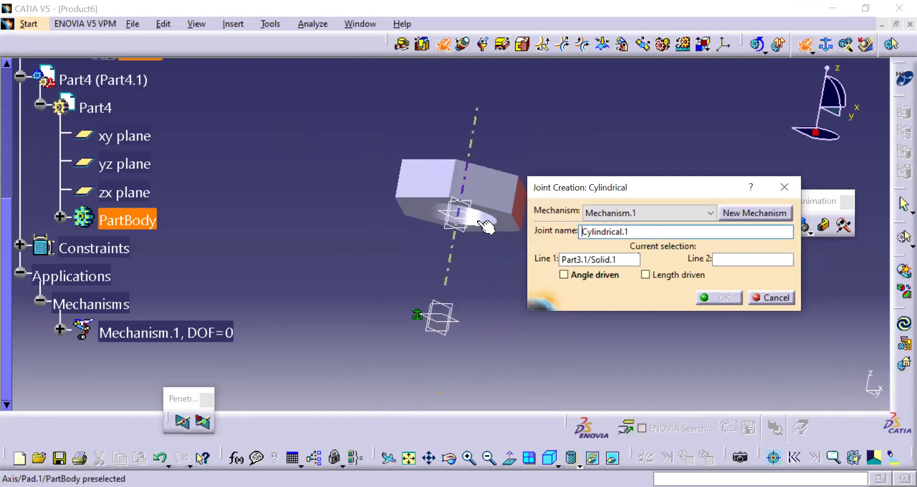
click(483, 224)
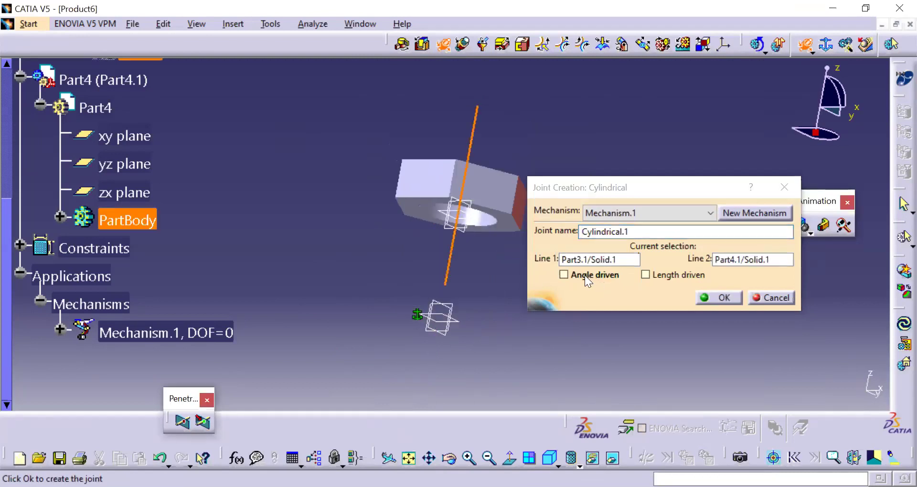
click(562, 276)
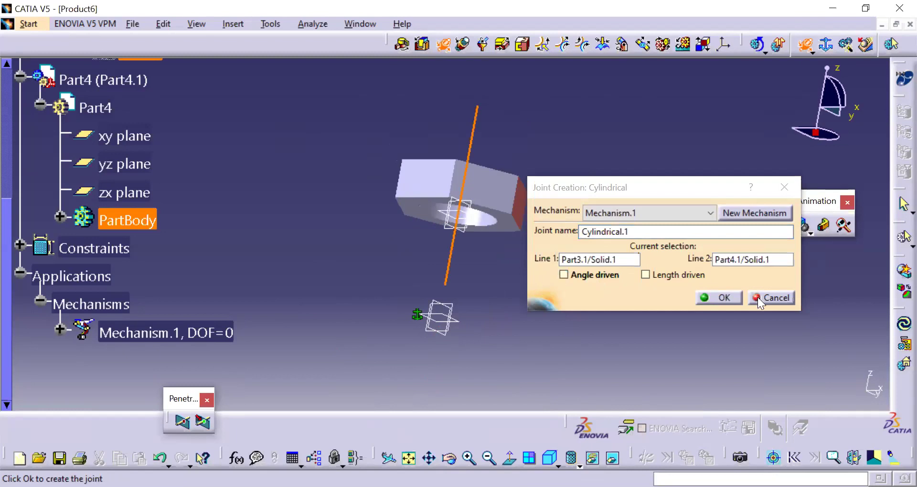
click(726, 297)
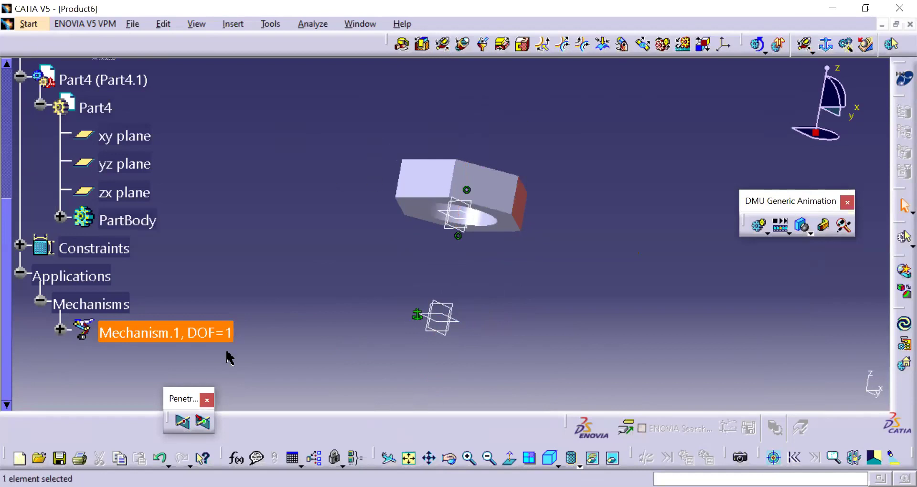
Expand the mechanism's joints and commands, and make joint Cylindrical.1 length driven as well
double_click(192, 336)
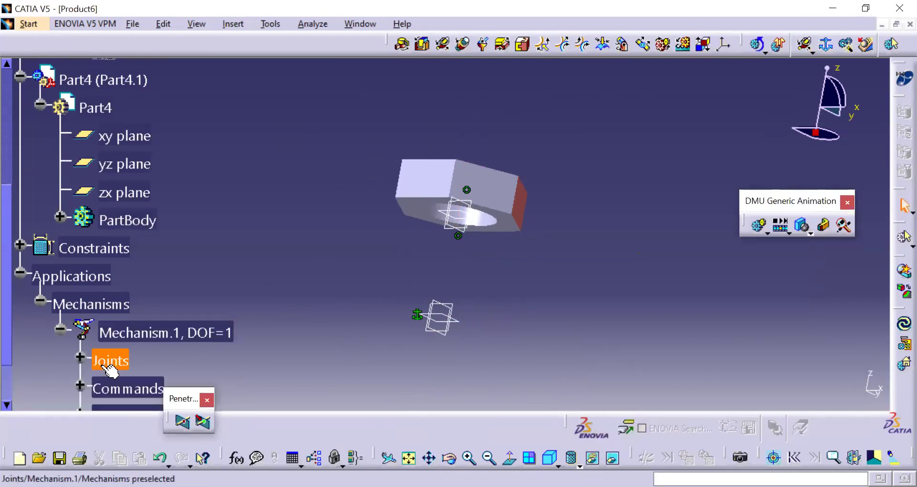
click(81, 387)
scroll(91, 329, down, 3)
click(80, 244)
double_click(144, 274)
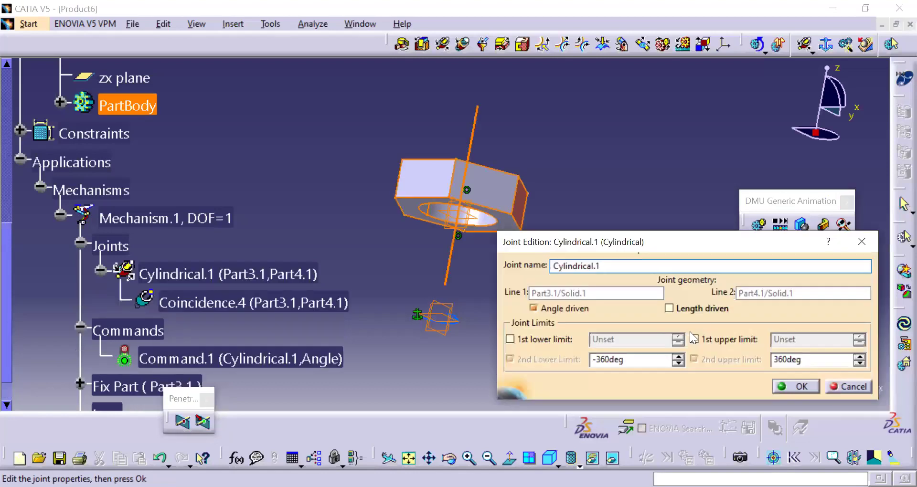
click(670, 308)
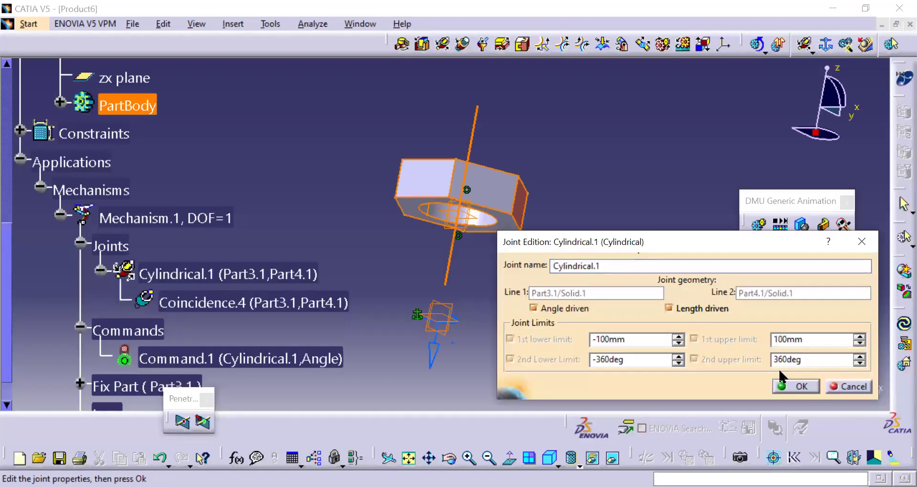
click(795, 382)
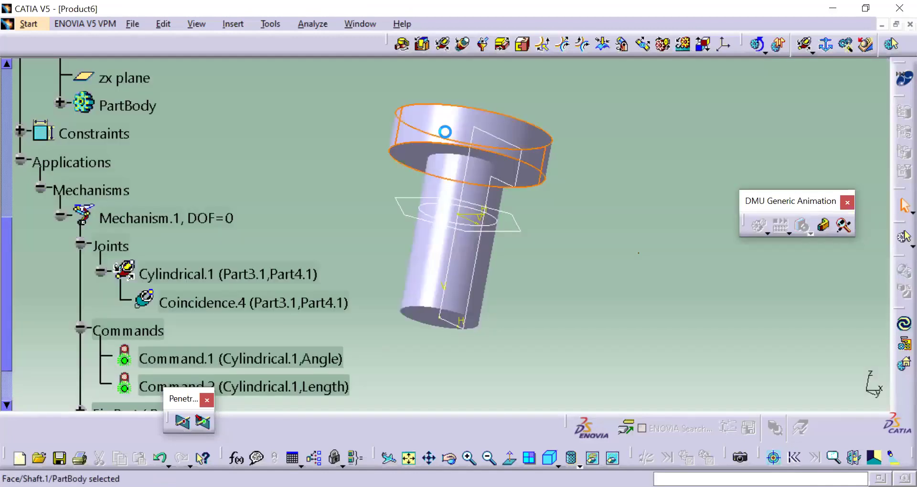
Restore the headed shaft from the hidden space and return to the visible space
right_drag(446, 132, 499, 184)
click(499, 182)
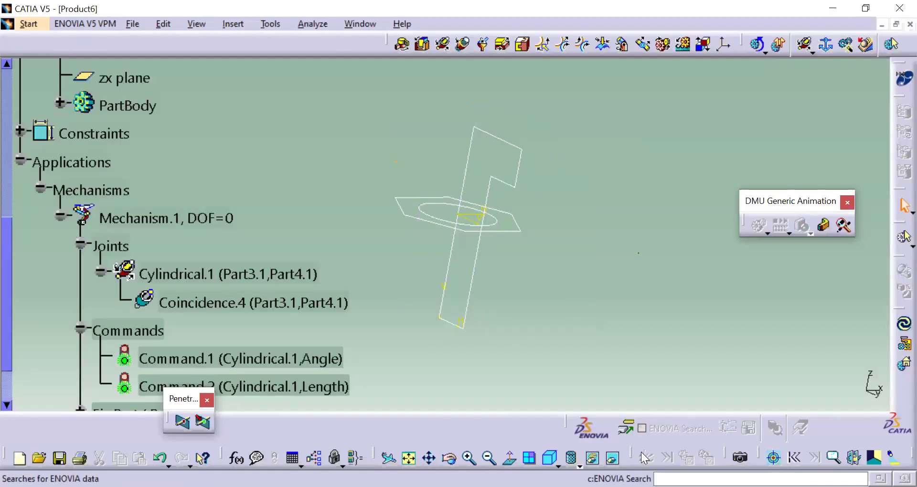
click(613, 458)
middle_drag(448, 179, 510, 265)
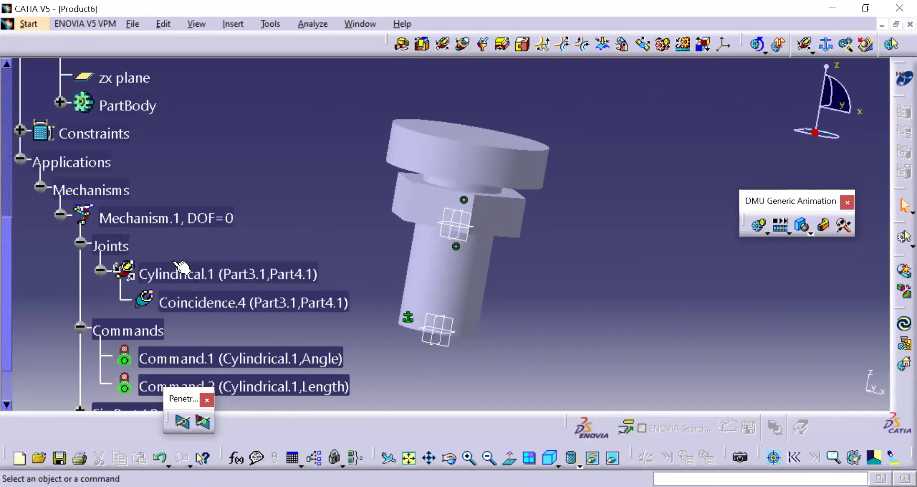
Delete the Cylindrical.1 joint from Mechanism.1 together with its children and expand the Fix Part entry
click(162, 271)
right_click(162, 271)
click(222, 436)
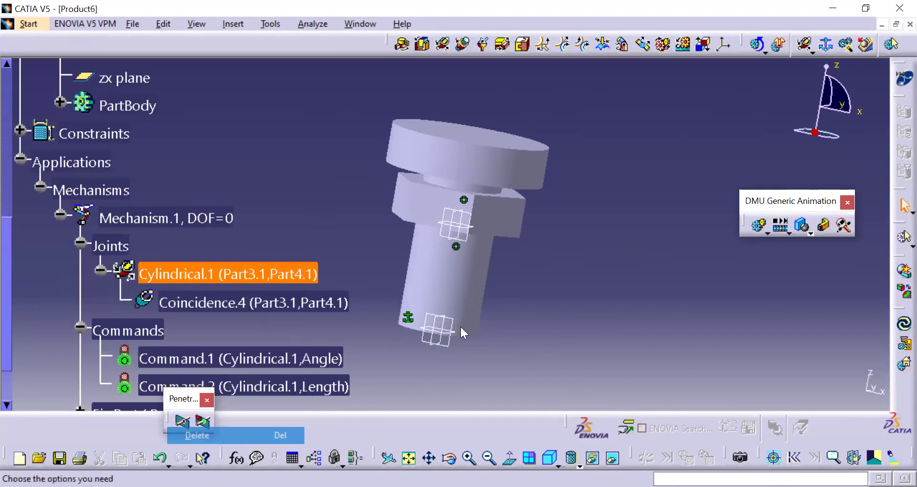
click(532, 319)
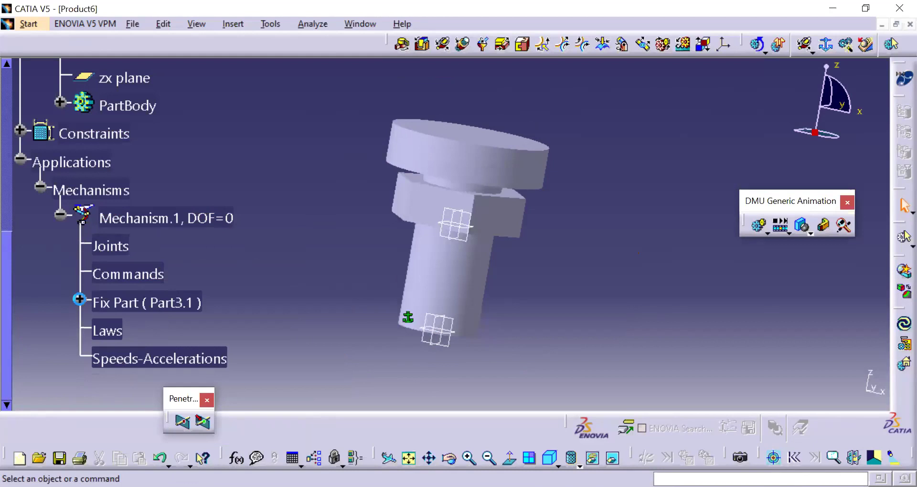
click(80, 299)
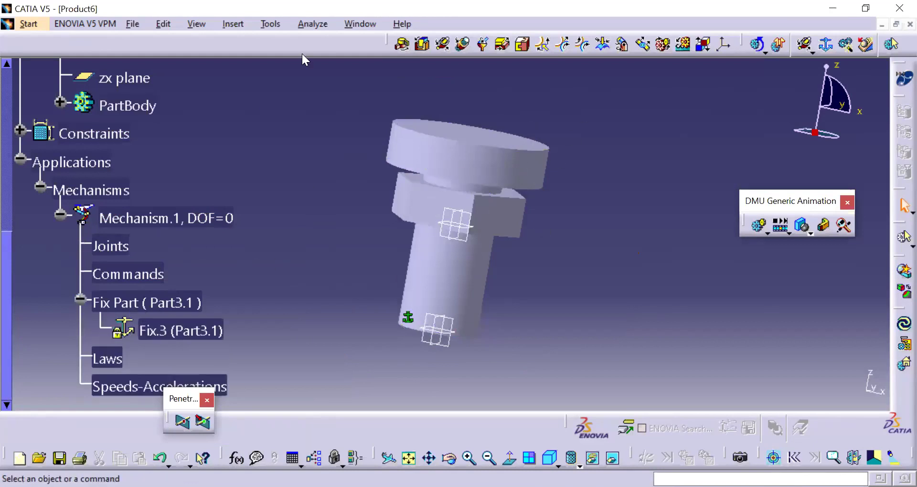
Start a revolute joint with the bolt's axis and the nut's axis as its lines, hiding the bolt to reach the nut
click(401, 44)
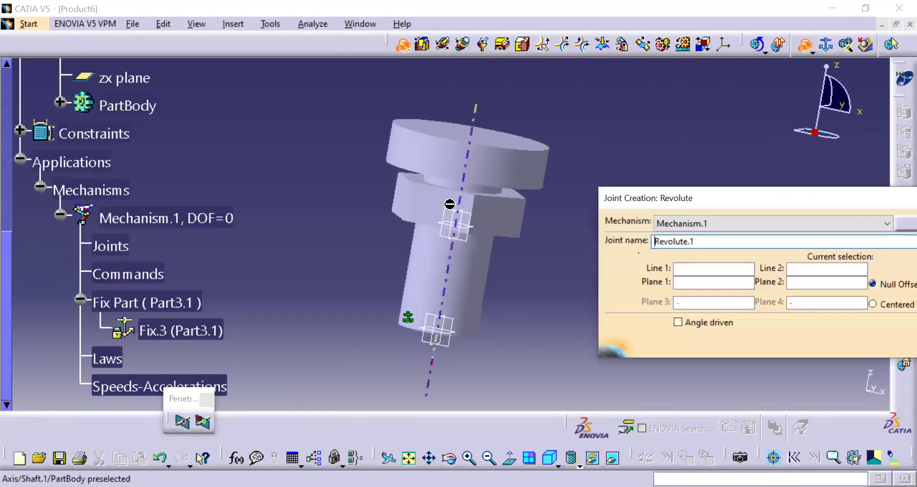
click(454, 205)
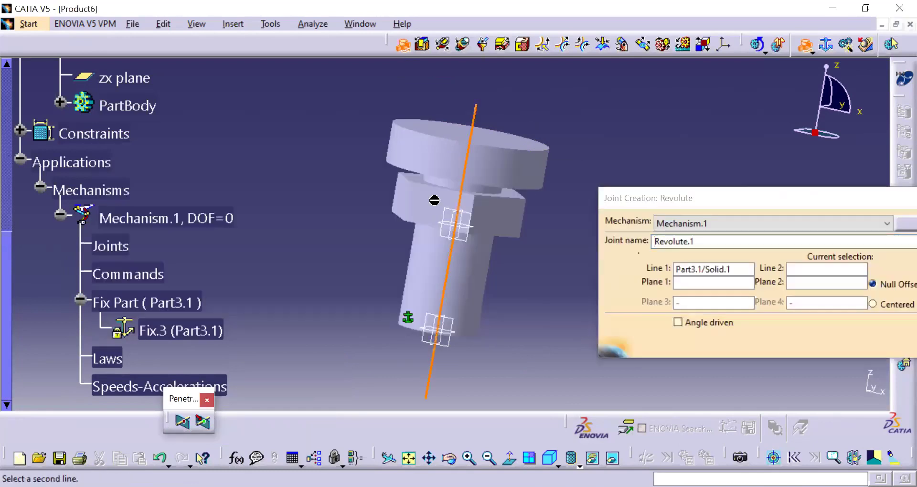
right_click(453, 197)
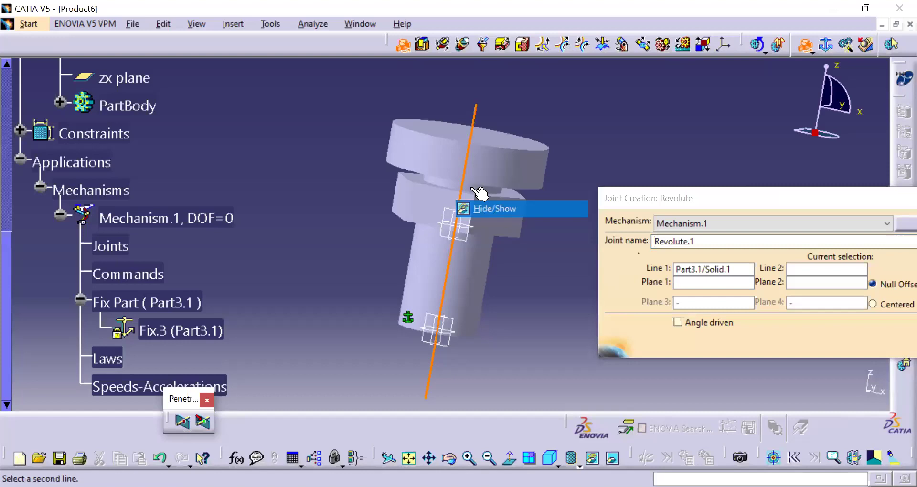
click(482, 199)
click(459, 211)
Select the nut's top face and the underside of the bolt head as the revolute joint's planes, and show the bolt again
middle_drag(459, 211, 426, 190)
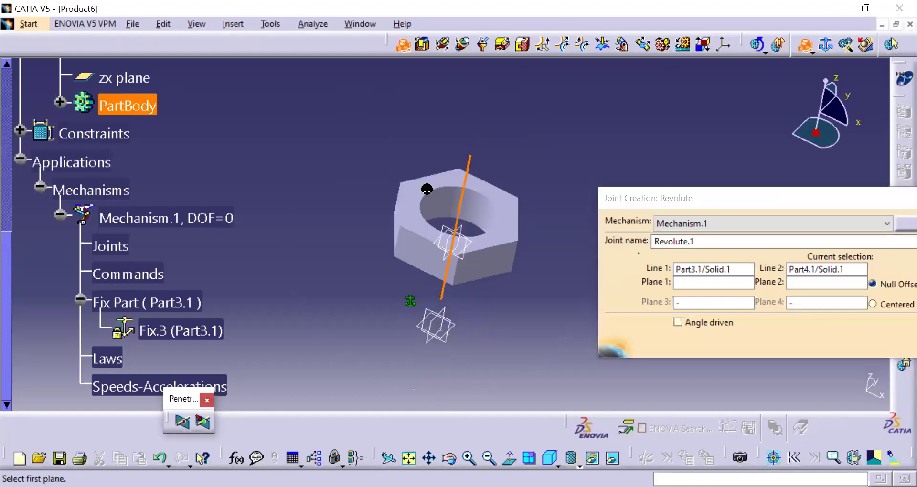
click(426, 191)
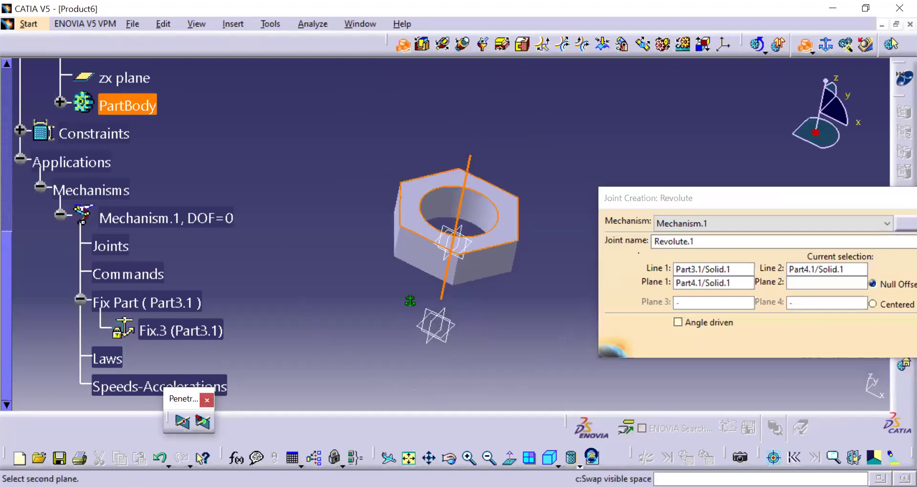
key(c)
click(446, 99)
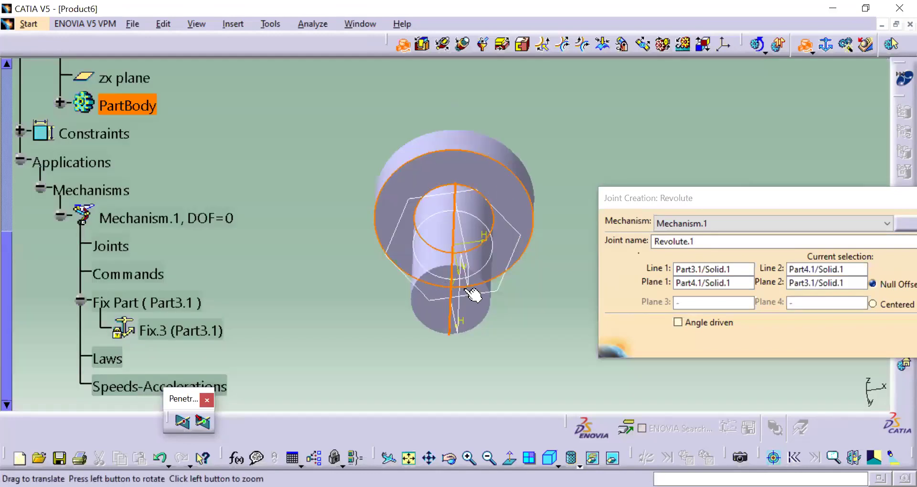
middle_drag(475, 293, 483, 224)
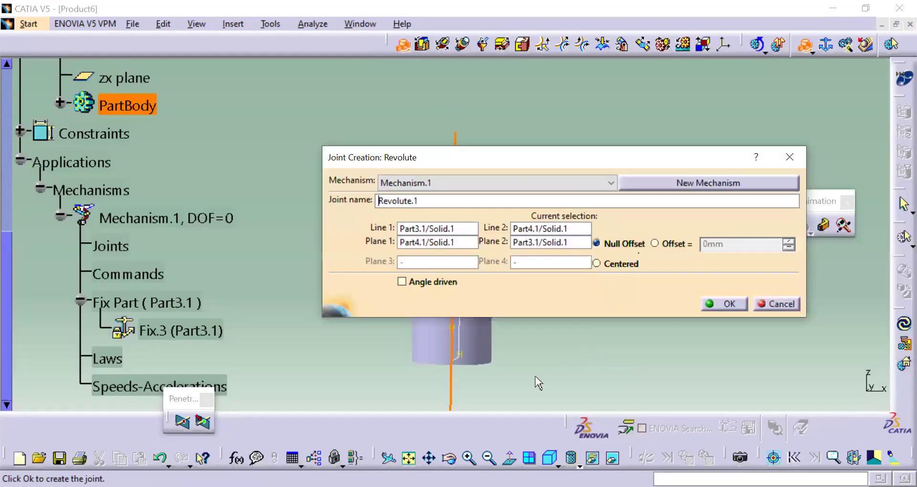
right_click(510, 394)
click(510, 394)
Create the revolute joint as angle driven, with a 6 mm offset between the two planes
click(654, 244)
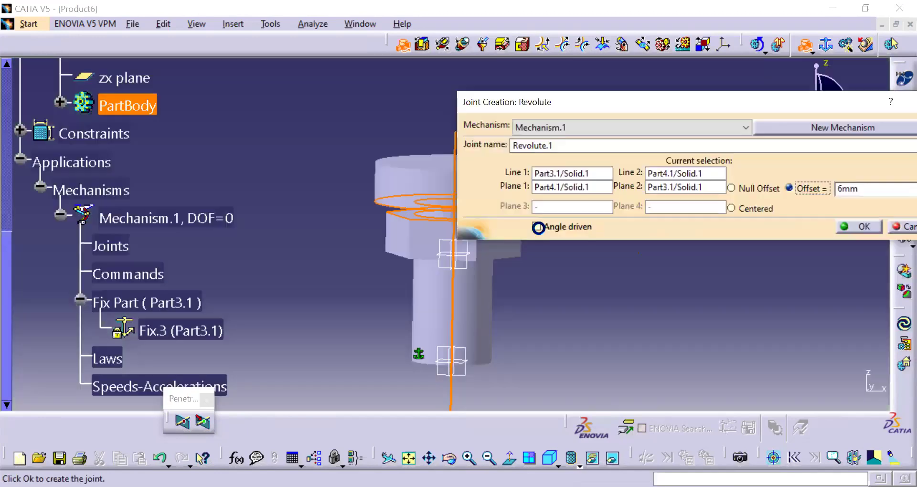
click(536, 226)
click(860, 226)
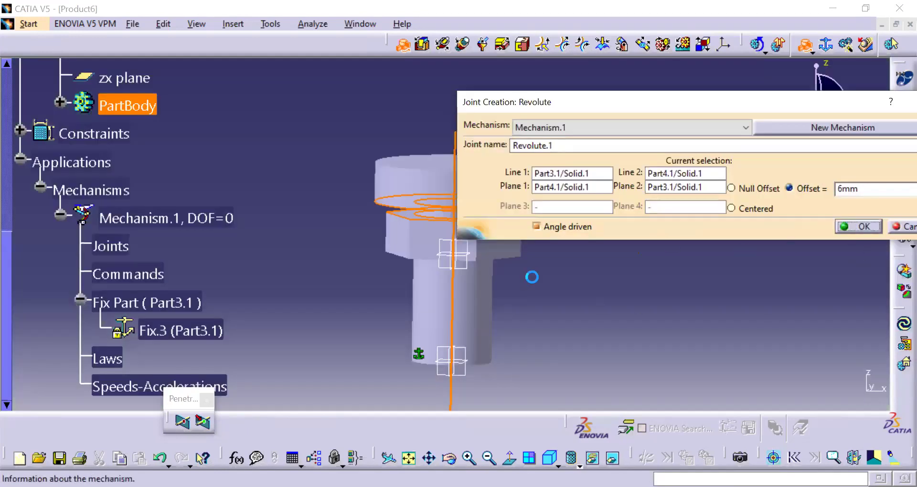
click(569, 226)
key(Return)
Simulate the mechanism with commands, driving the revolute joint's angle to -360
middle_drag(568, 229, 530, 180)
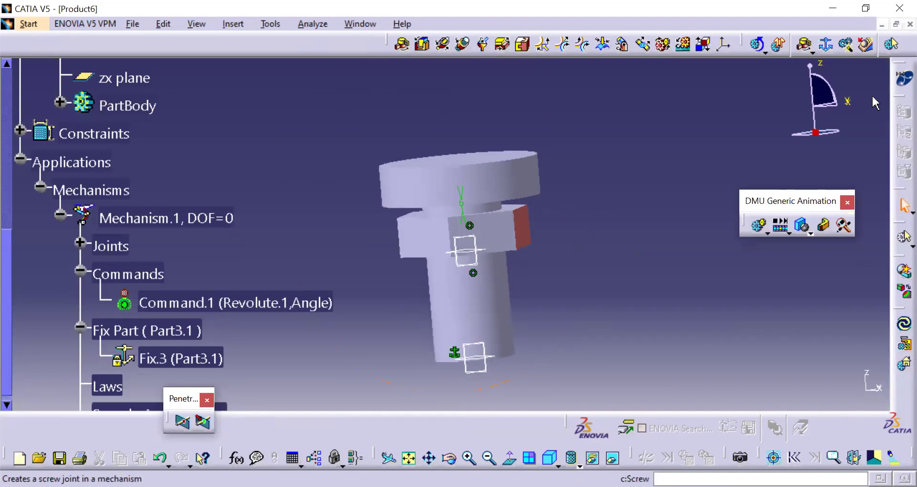
click(758, 45)
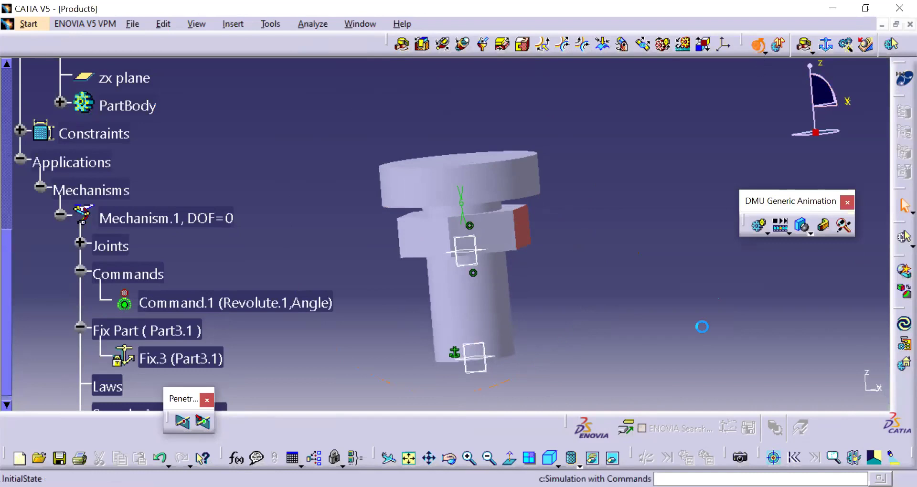
drag(724, 316, 689, 330)
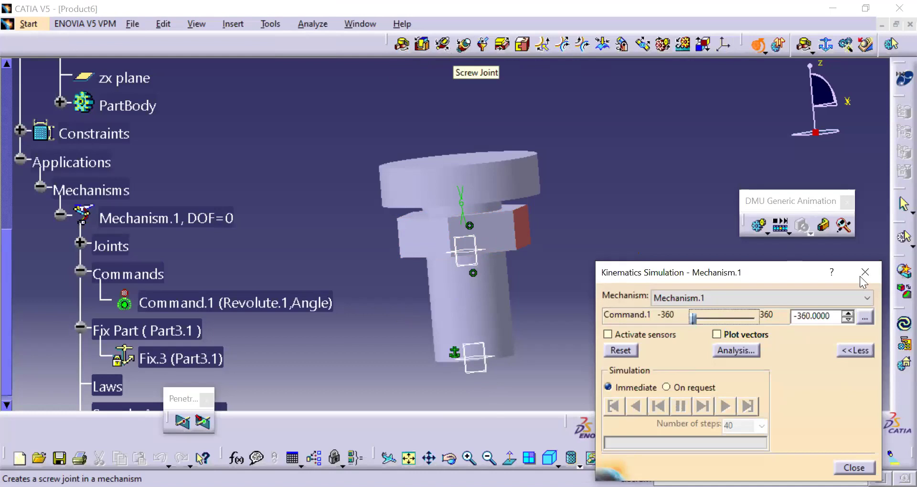
Close the simulation and delete the Revolute.1 joint together with its children
click(79, 243)
click(174, 274)
right_click(173, 275)
click(260, 446)
click(529, 319)
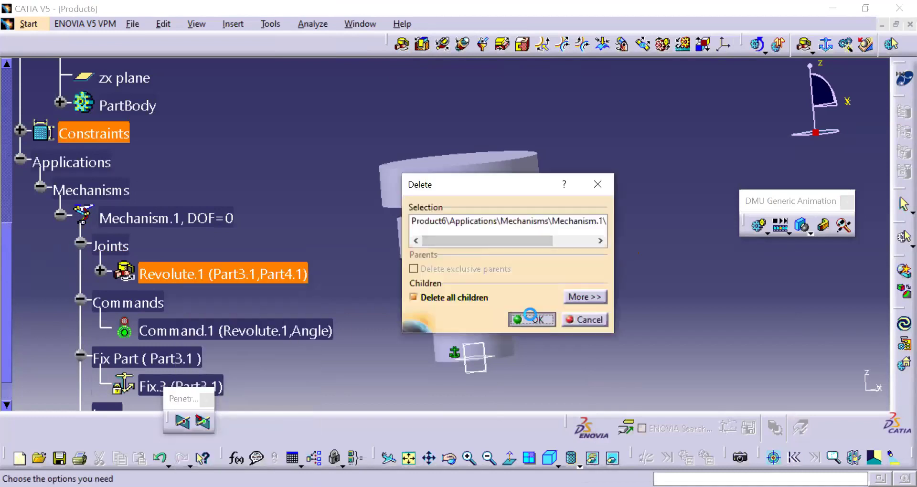
Start a cylindrical joint with the bolt's and nut's axes as its lines, hiding the bolt for the selection and showing it again
click(443, 43)
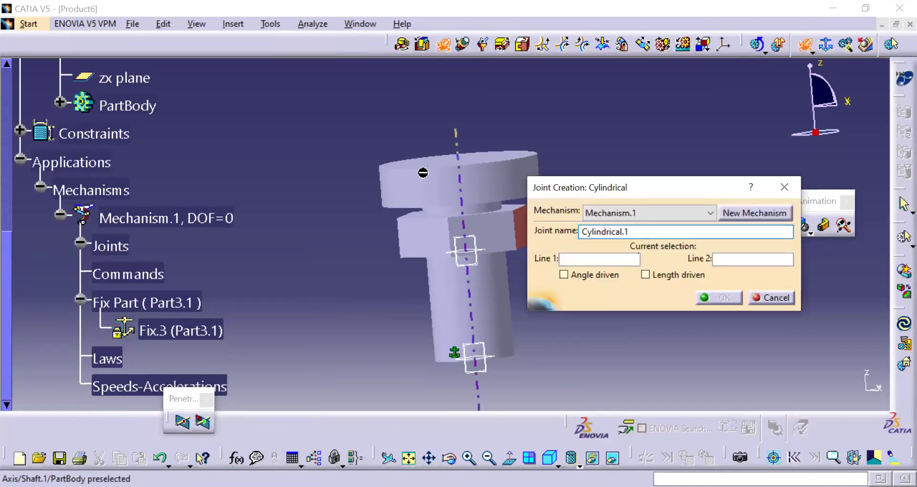
click(423, 173)
right_click(423, 188)
click(457, 235)
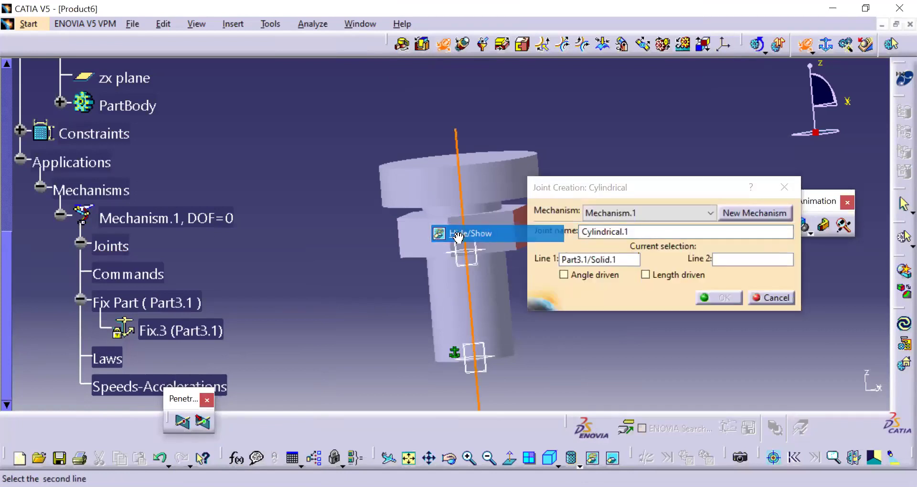
click(478, 260)
click(613, 459)
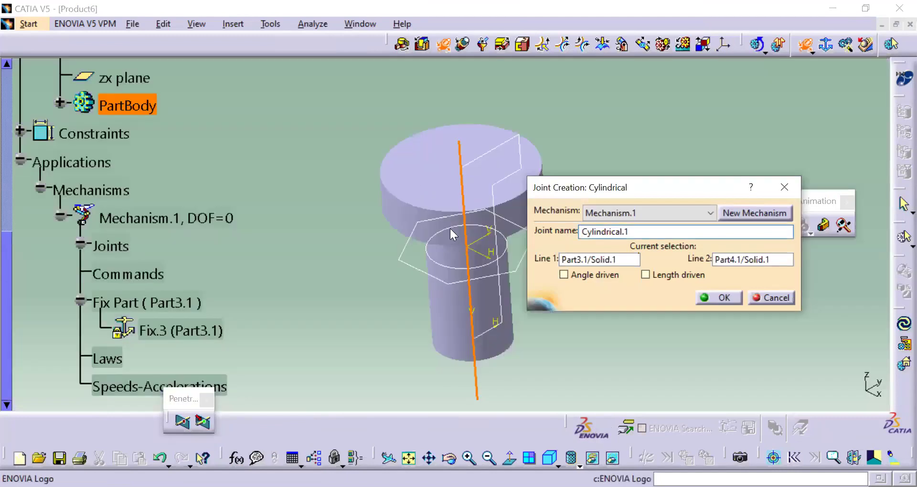
right_click(451, 226)
click(451, 227)
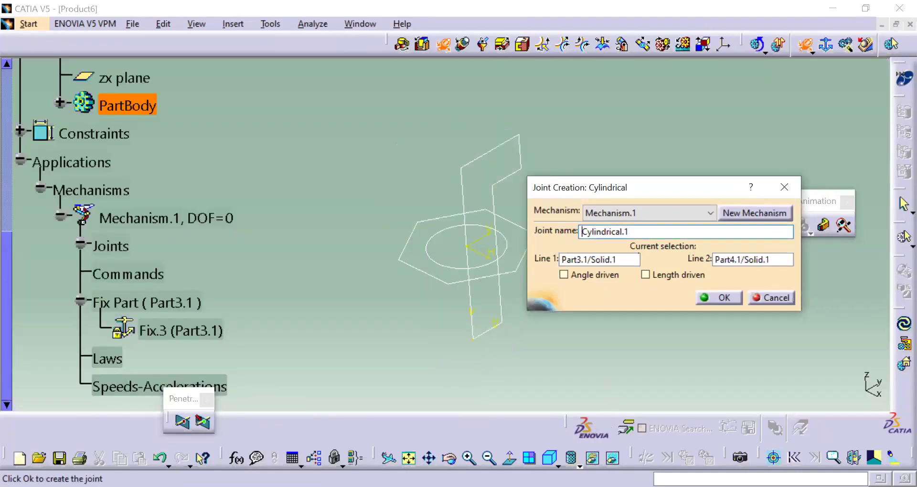
Create the cylindrical joint in Mechanism.1 as both angle driven and length driven
click(606, 276)
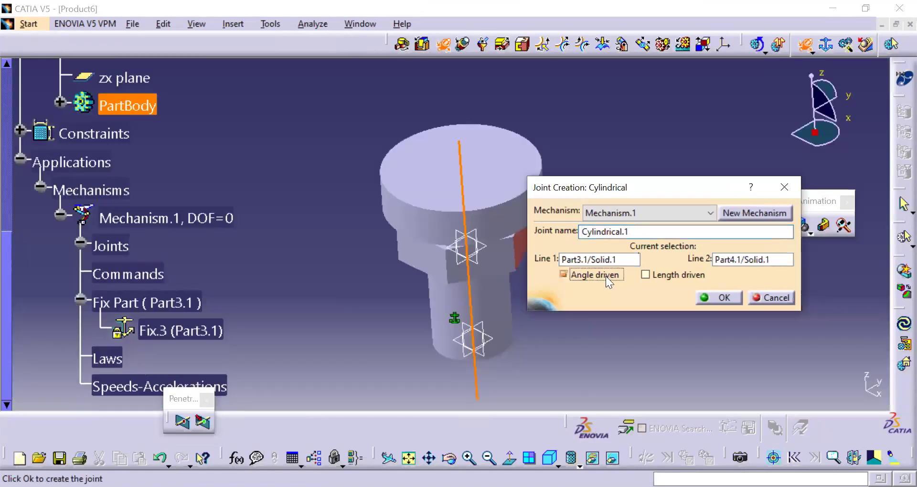
click(643, 276)
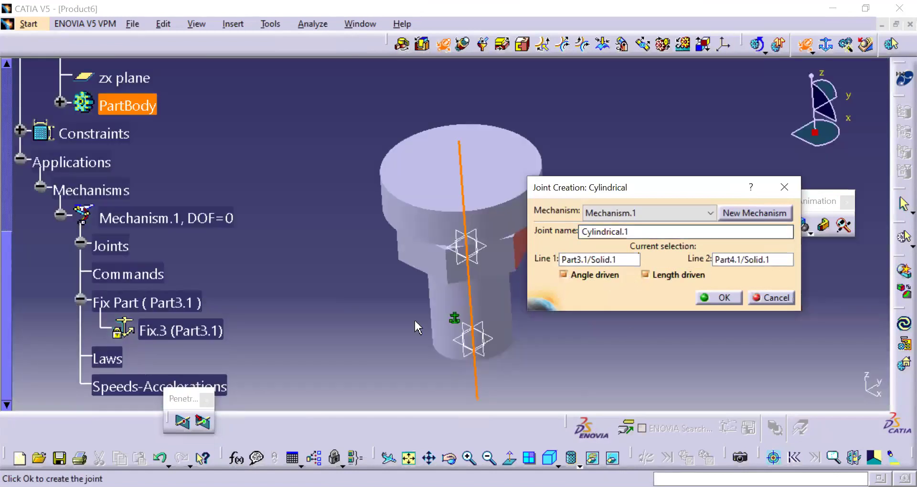
middle_drag(260, 203, 408, 218)
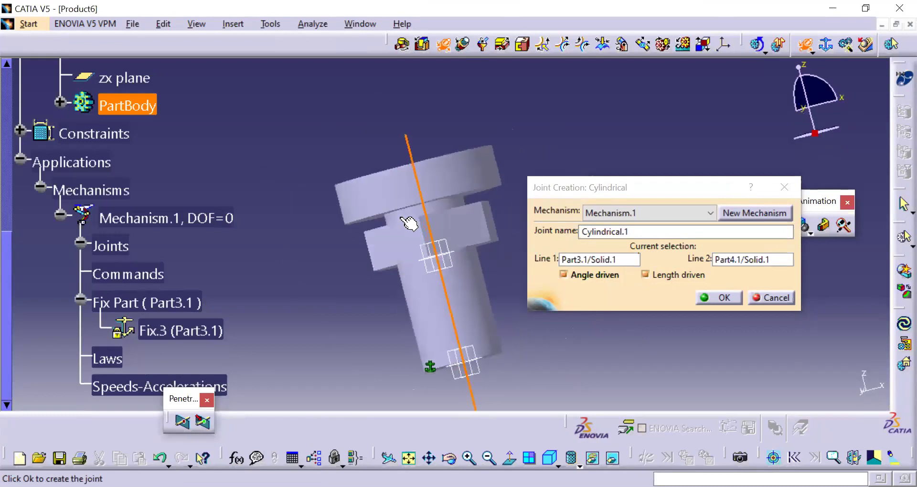
click(358, 25)
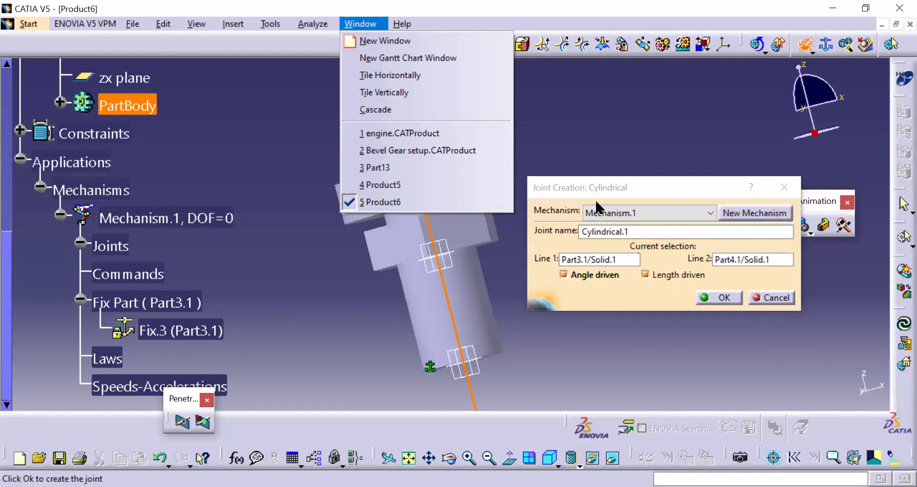
click(256, 158)
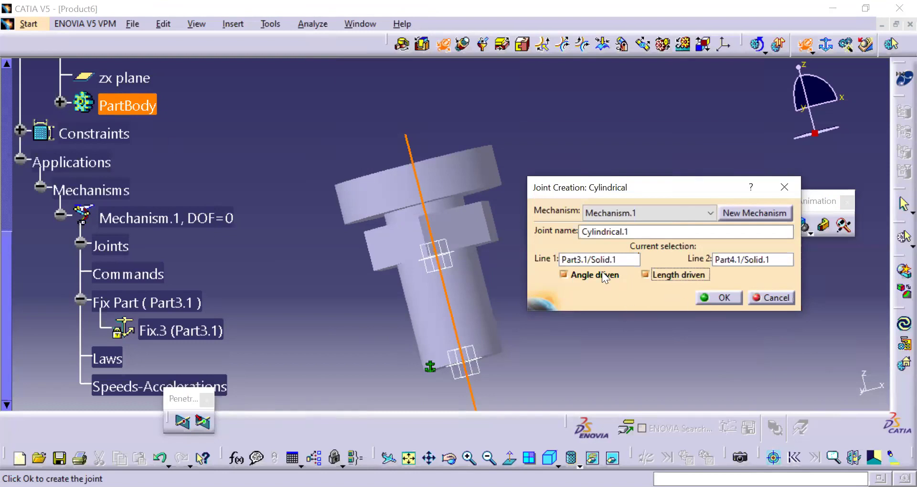
click(711, 298)
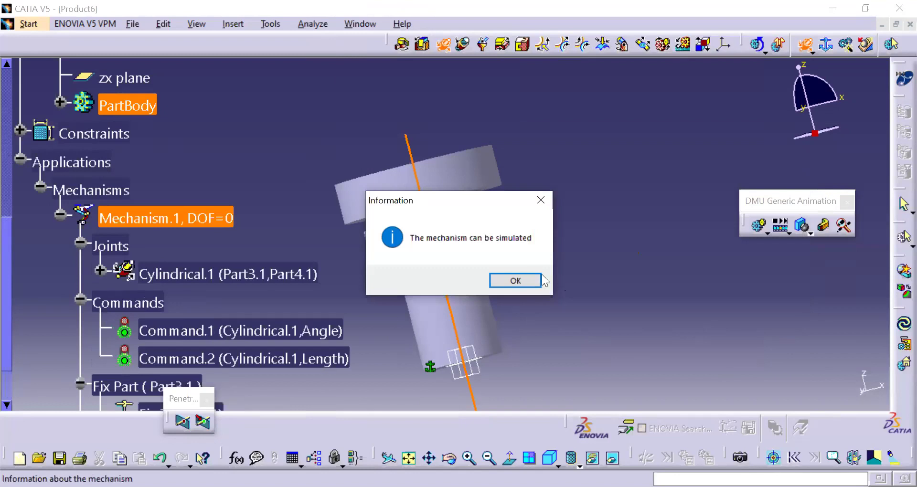
key(Return)
Open the simulation editor for Mechanism.1 and close it without recording anything
click(757, 226)
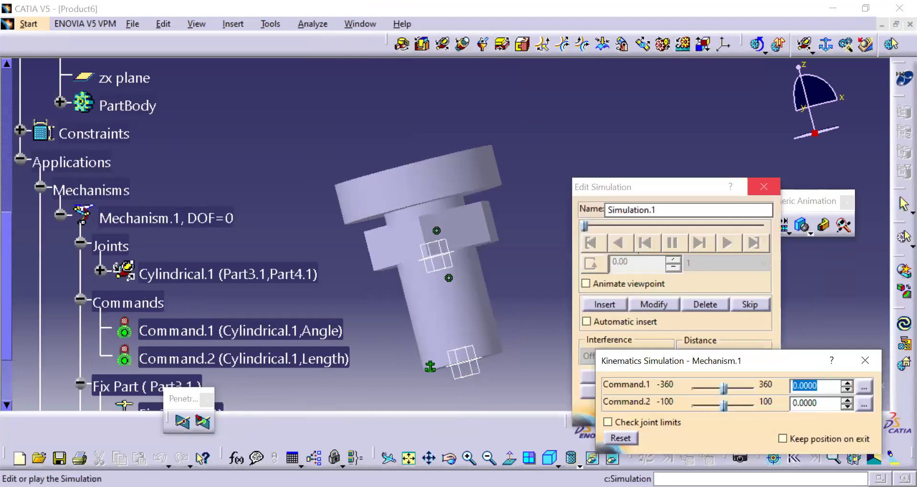
click(763, 187)
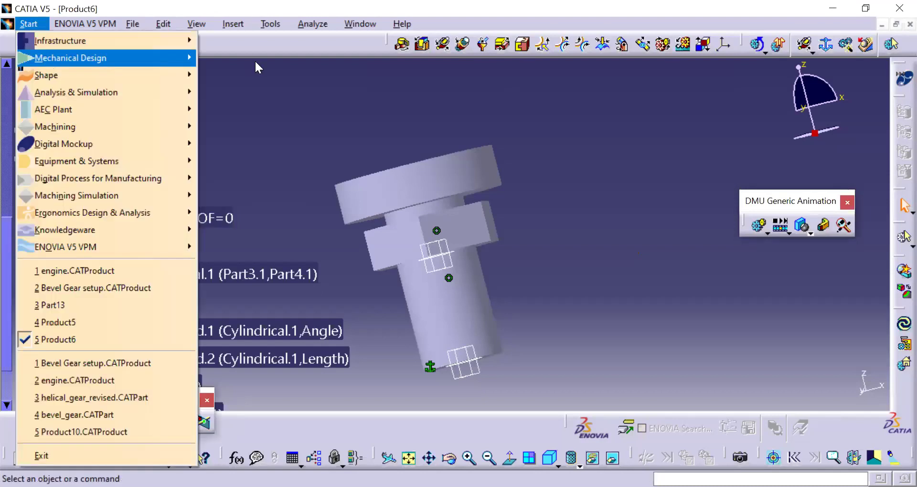
mouse_move(49, 64)
click(746, 184)
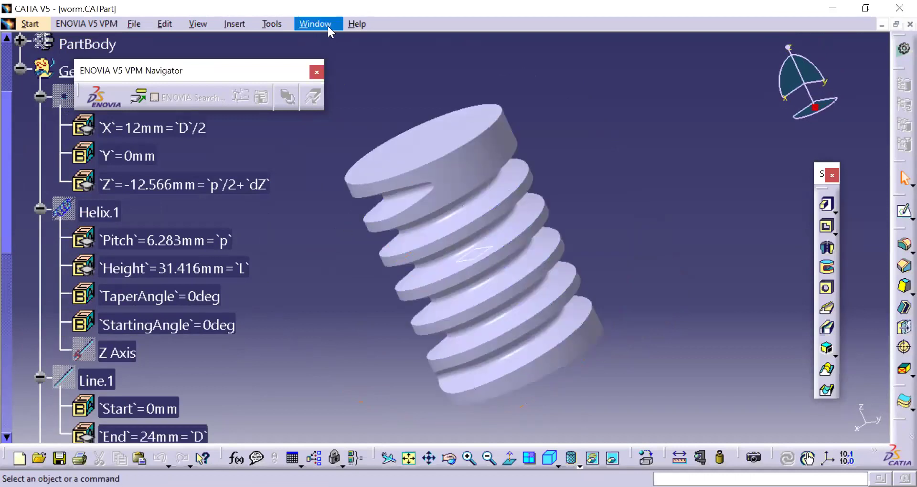
click(328, 25)
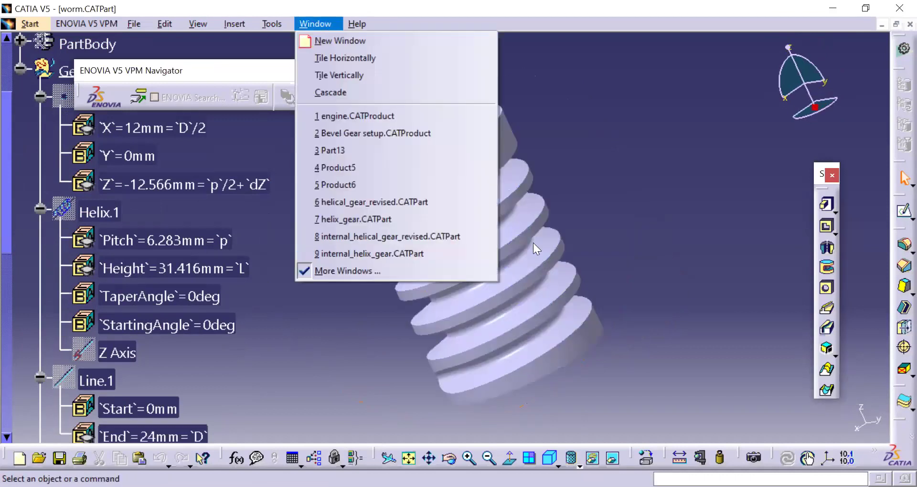
click(419, 270)
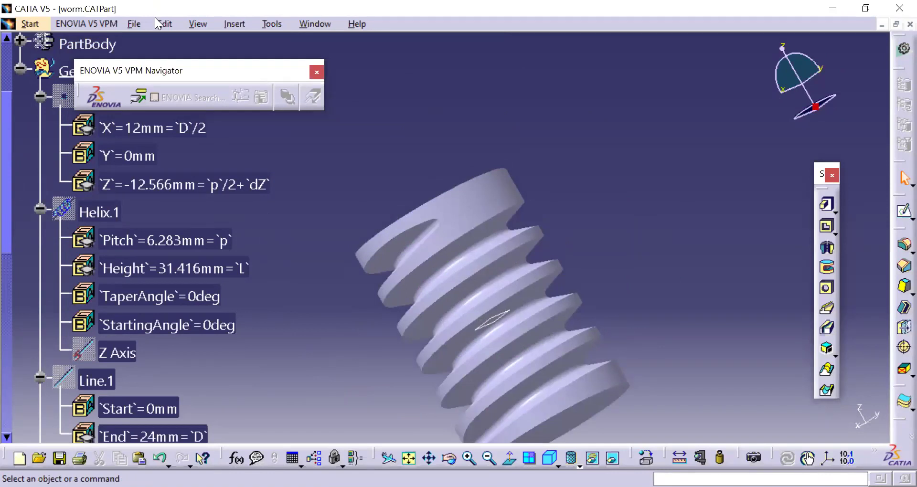
key(alt+f)
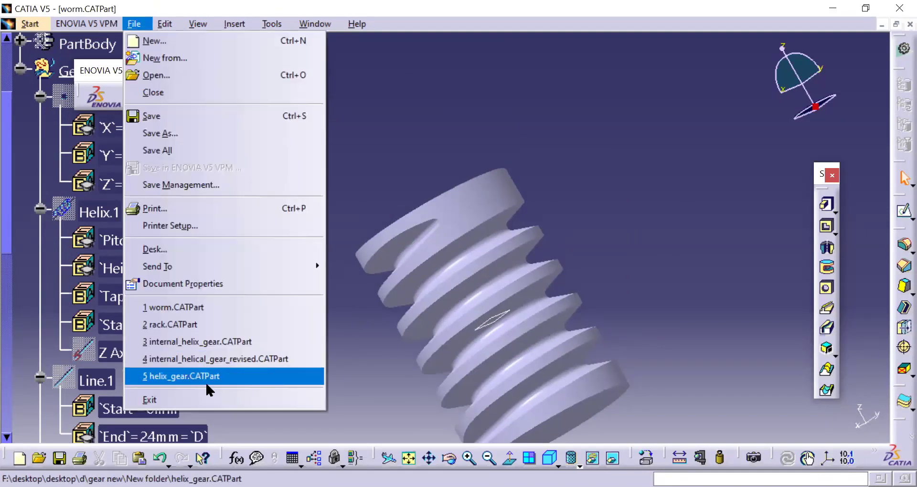
click(583, 91)
Switch to the open helix_gear.CATPart document
click(309, 21)
click(362, 276)
click(830, 363)
click(801, 416)
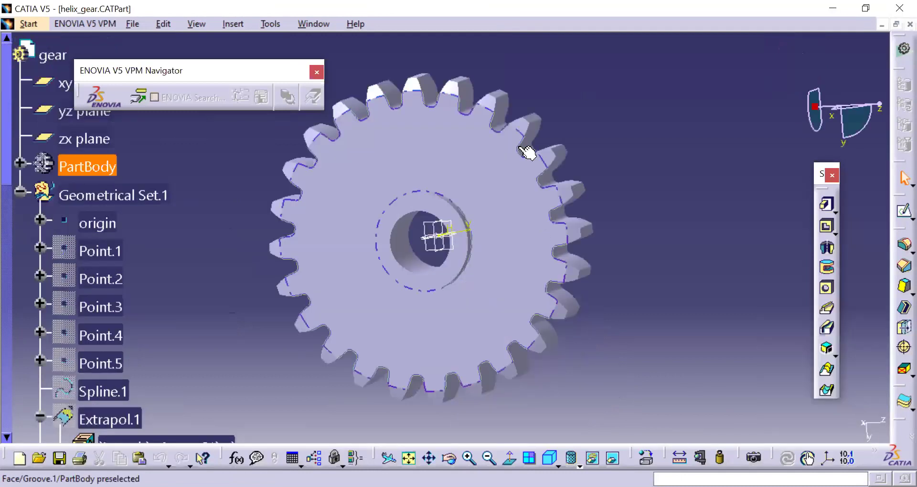
Examine the helical gear's feature tree down to its last entry and view its teeth from the side
scroll(113, 295, down, 4)
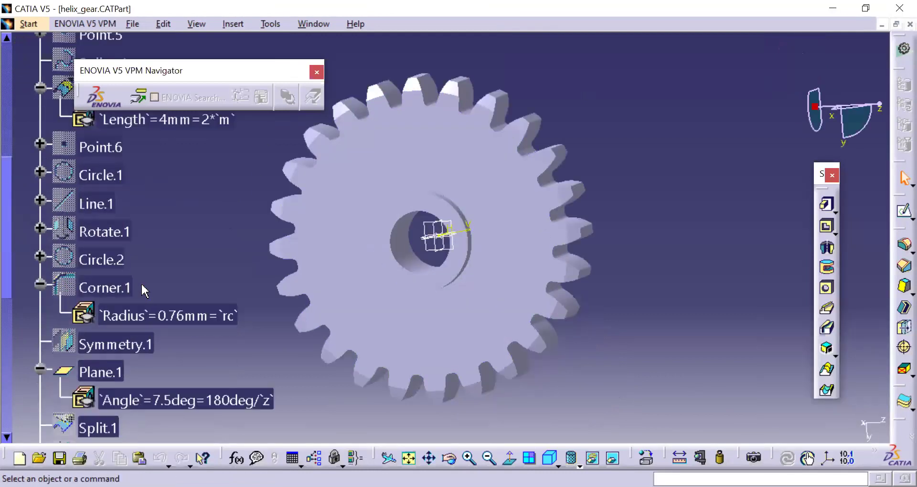
scroll(144, 289, down, 10)
middle_drag(527, 269, 313, 282)
Switch to the open helical_gear_revised.CATPart document and view the gear's twisted teeth from the side
click(313, 26)
click(364, 269)
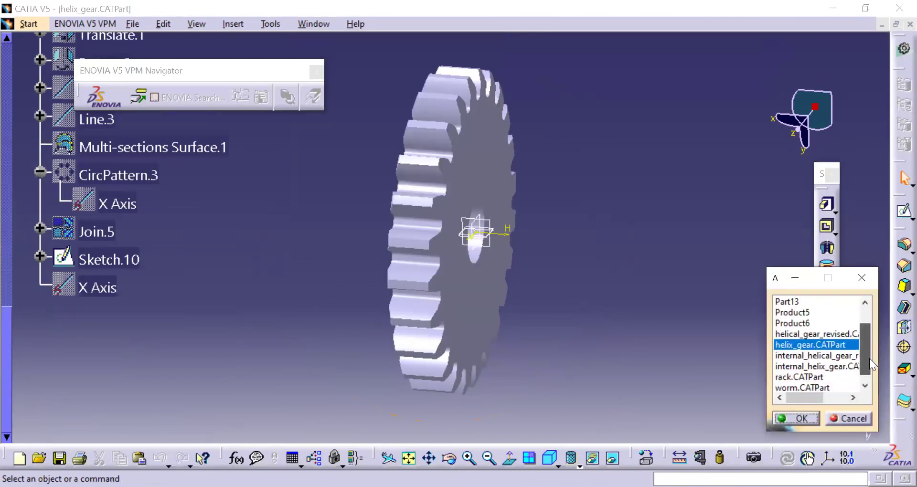
scroll(815, 366, down, 1)
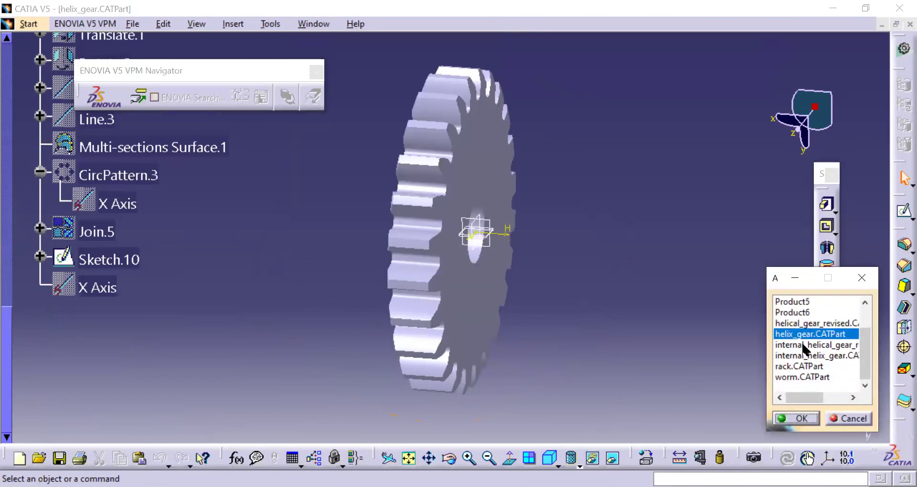
click(806, 323)
click(801, 418)
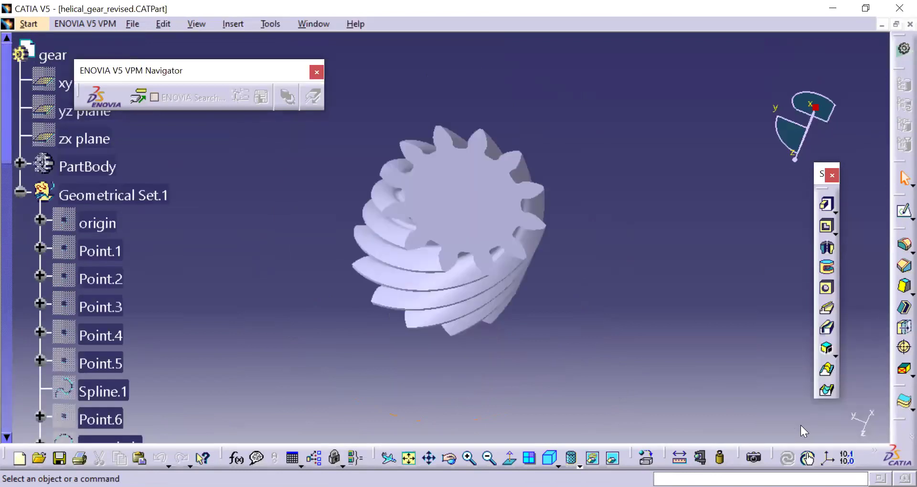
middle_drag(531, 385, 314, 237)
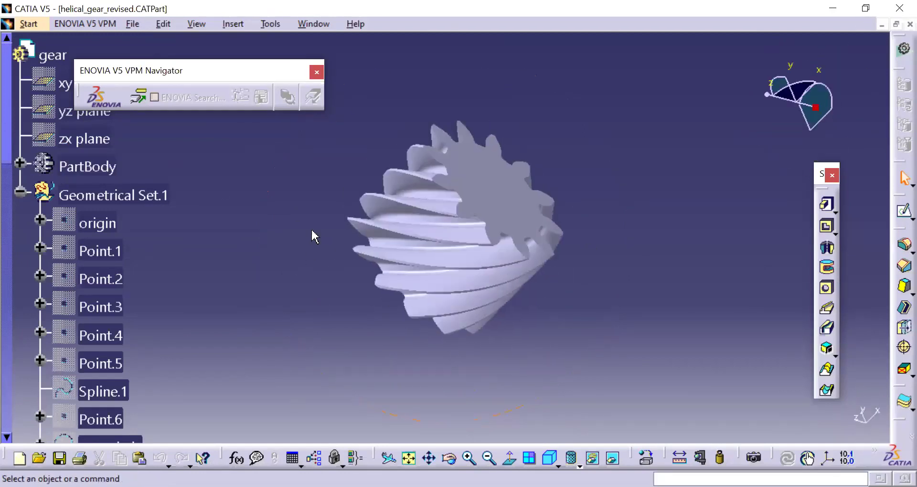
click(313, 24)
click(325, 269)
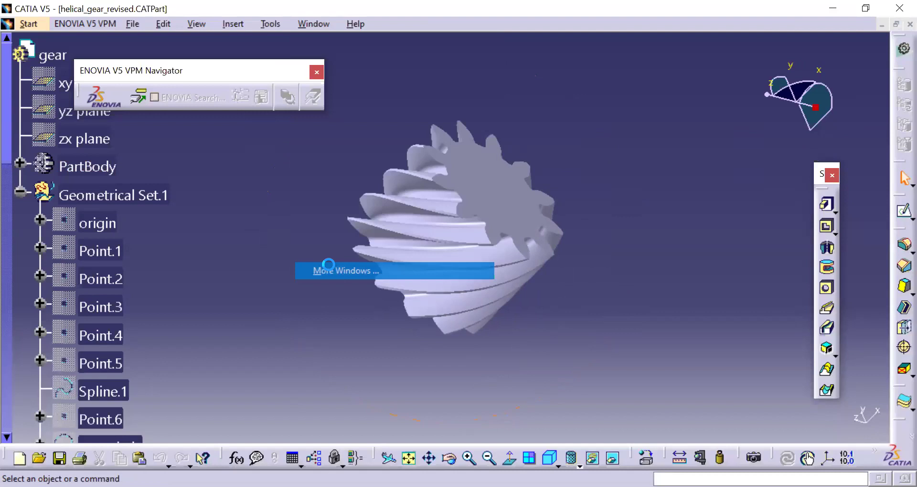
scroll(870, 337, down, 1)
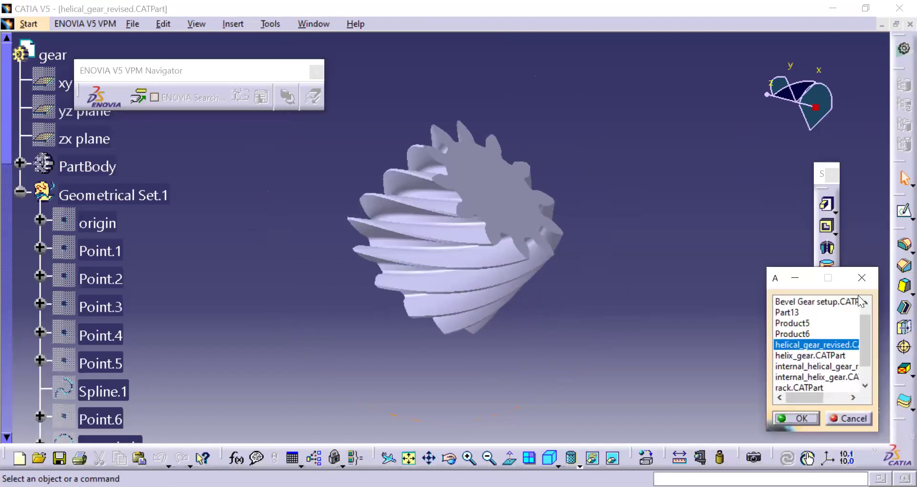
click(862, 278)
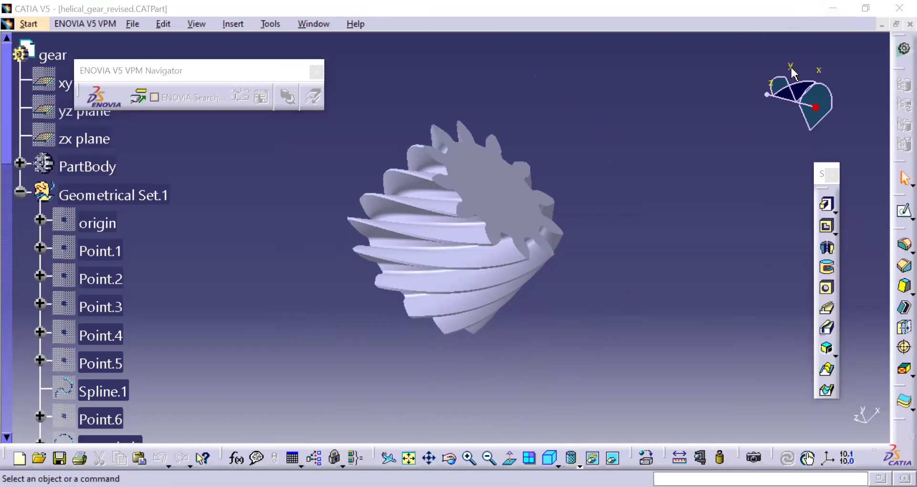
Return to helix_gear.CATPart and view the gear's tooth edges and hub side-on
click(321, 23)
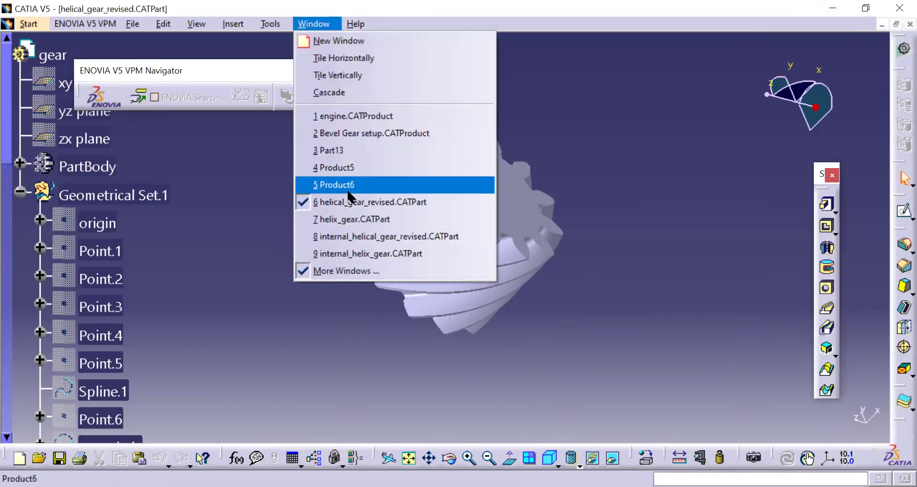
click(397, 220)
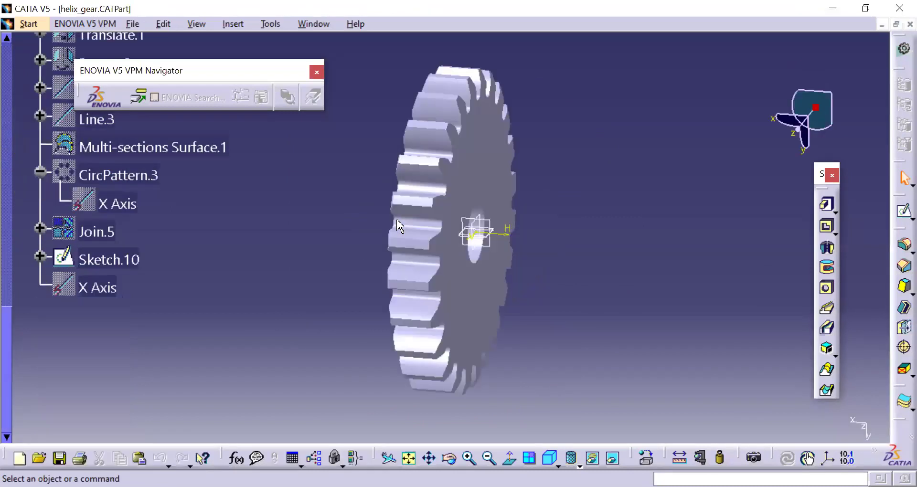
middle_drag(324, 206, 504, 251)
middle_drag(621, 244, 565, 304)
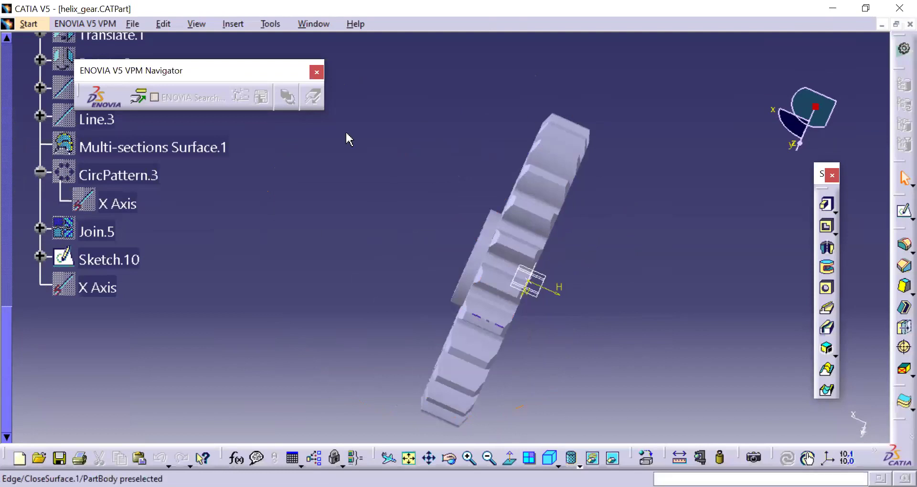
Switch to internal_helical_gear_revised.CATPart and inspect the ring gear's inner helical teeth from several angles
key(alt+w)
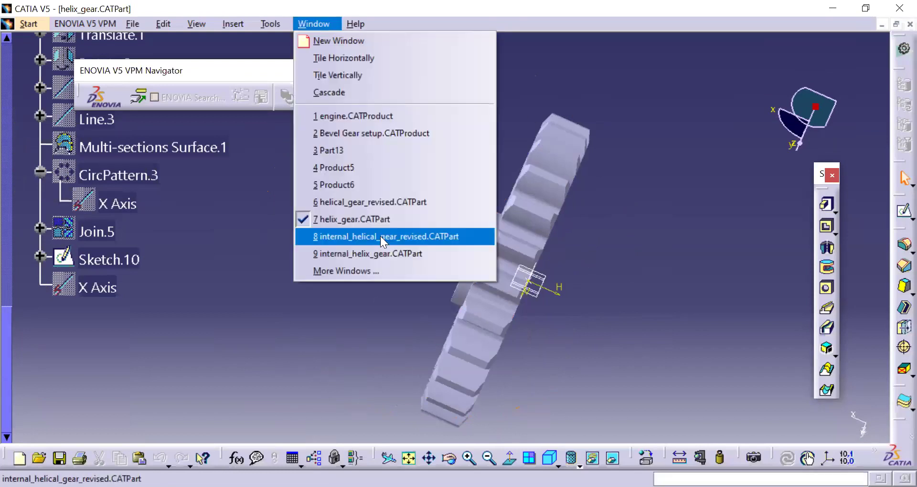
click(380, 237)
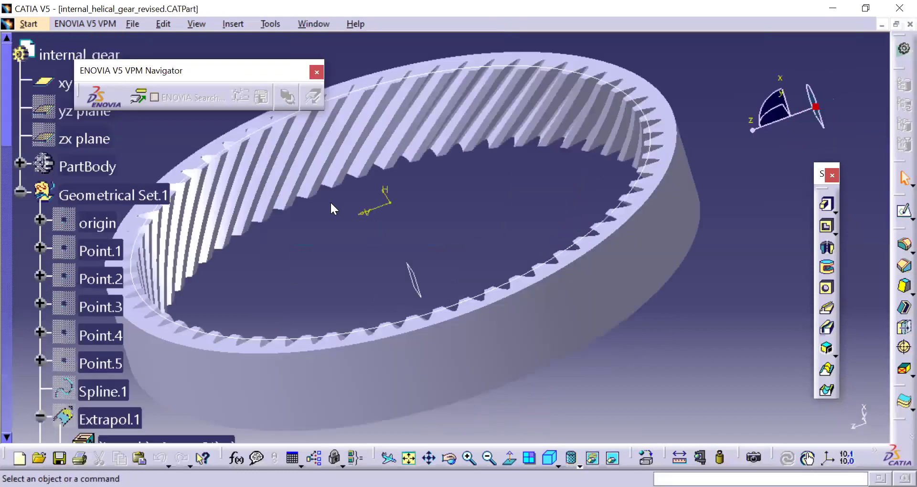
middle_drag(331, 200, 266, 303)
middle_drag(458, 152, 322, 38)
Switch to internal_helix_gear.CATPart and view the internal gear ring at an angle
click(312, 25)
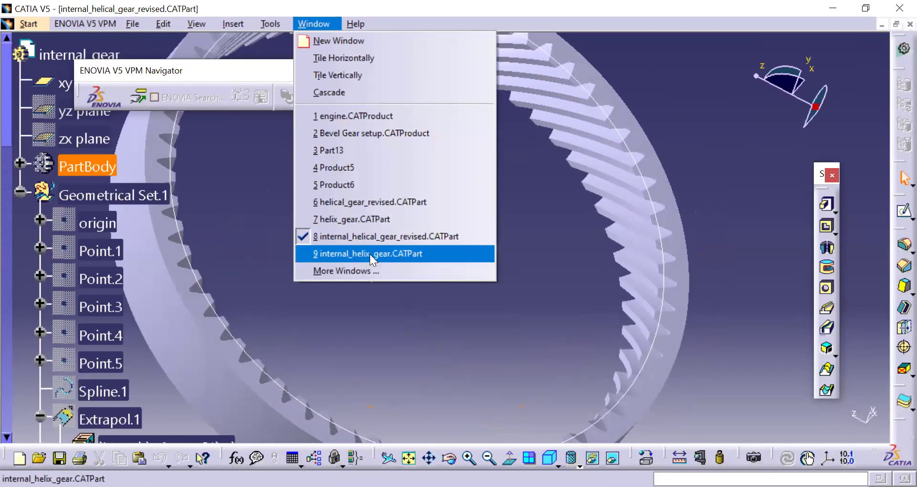
click(370, 255)
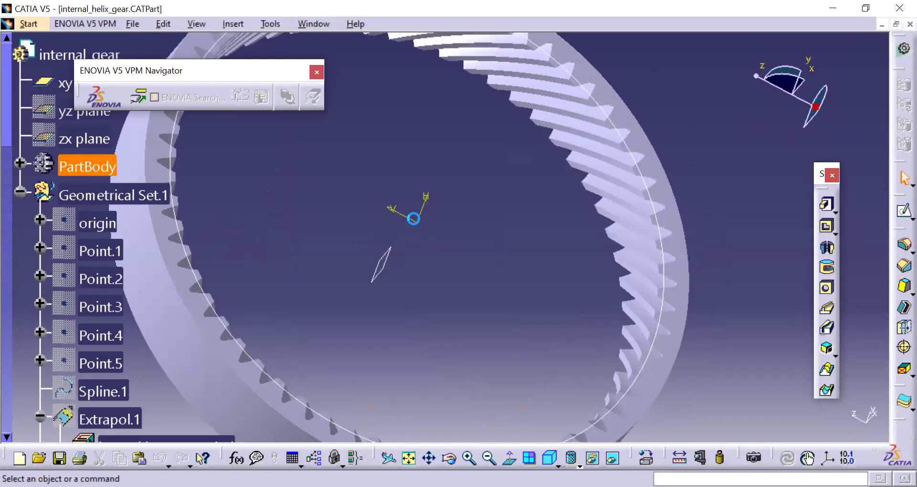
middle_drag(430, 217, 322, 164)
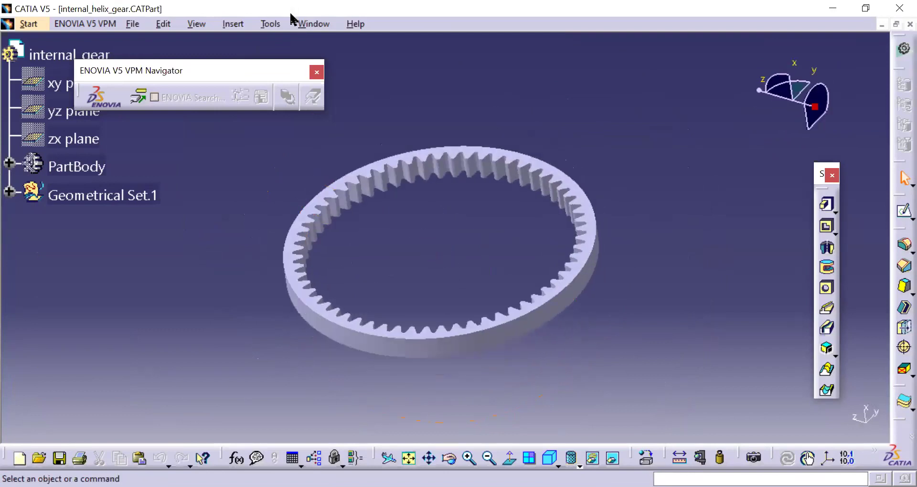
Switch to the open rack.CATPart document and inspect the rack's row of teeth at an angle
key(alt+w)
click(340, 264)
drag(864, 356, 870, 395)
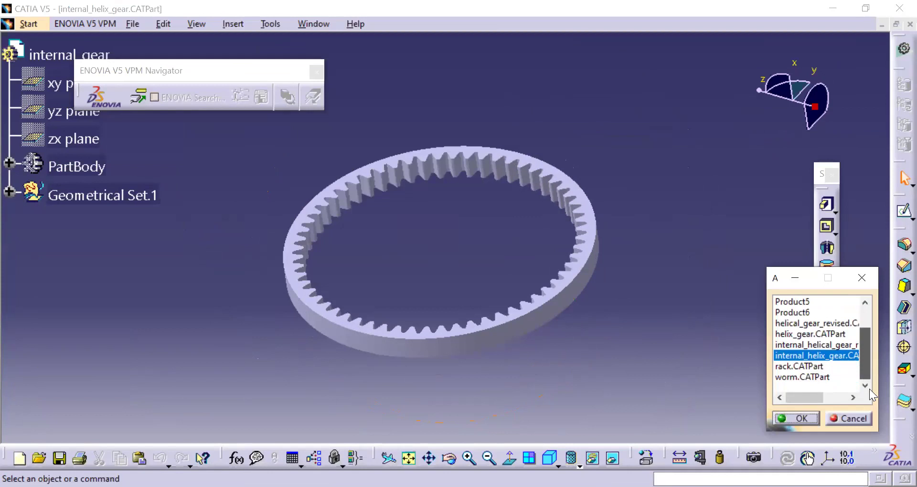
click(797, 366)
click(797, 418)
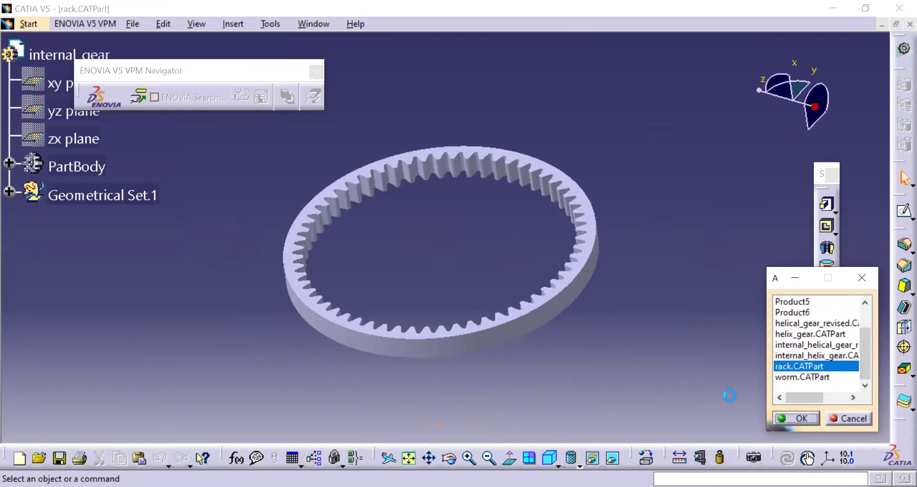
middle_drag(274, 250, 897, 152)
click(904, 100)
mouse_move(369, 237)
middle_down()
mouse_move(392, 375)
mouse_move(239, 248)
middle_up()
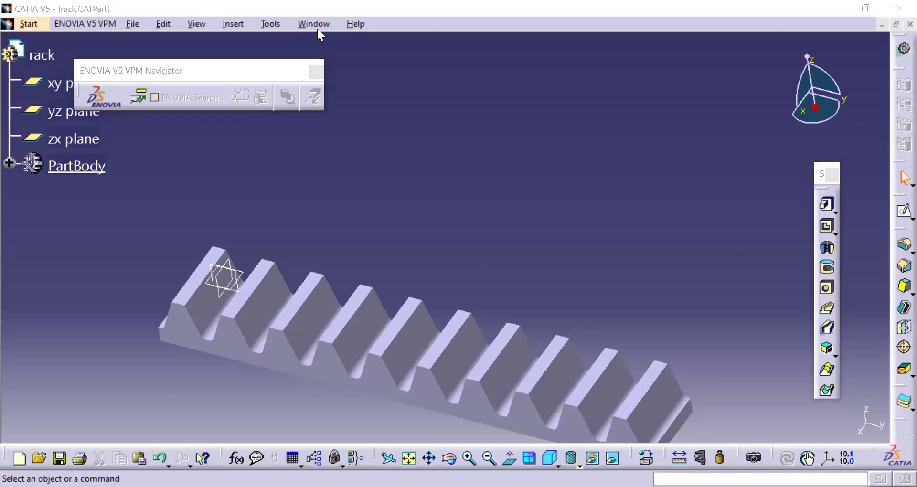
Switch to worm.CATPart and view the worm's helical thread, and minimize CATIA to show the gear-tooth terminology image in Photos
scroll(867, 387, down, 1)
click(807, 377)
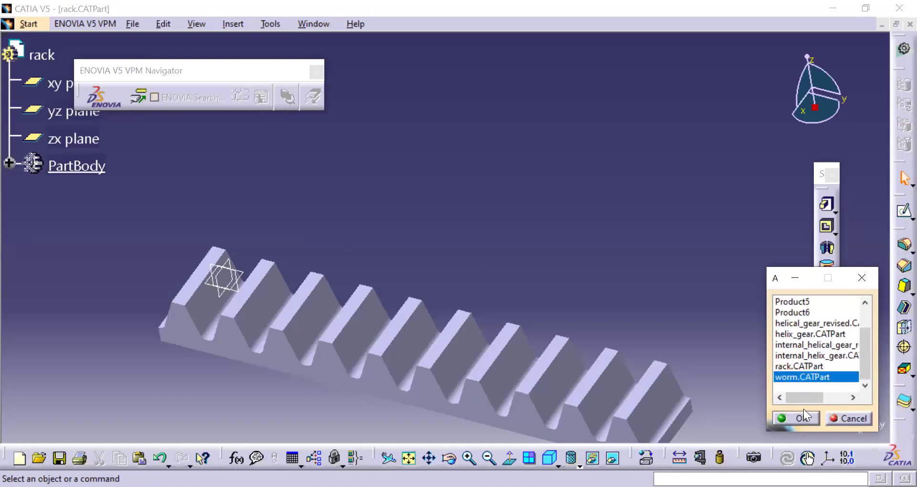
click(803, 414)
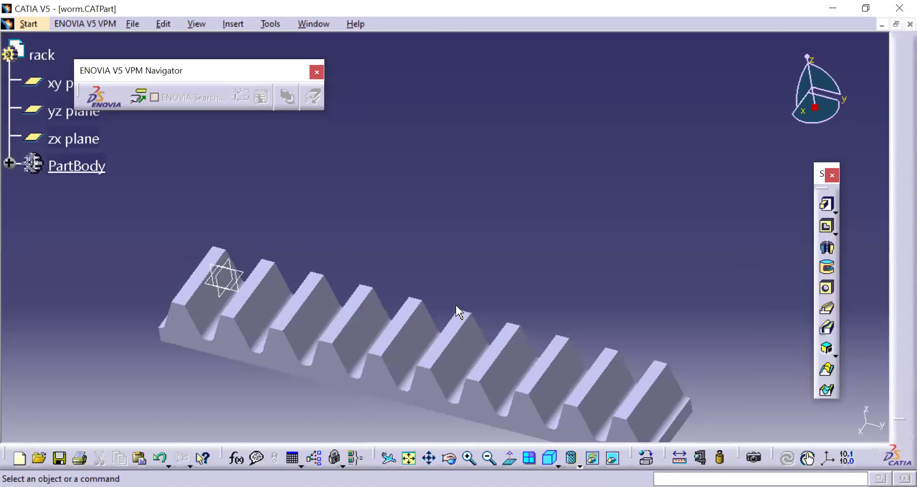
middle_drag(275, 264, 331, 114)
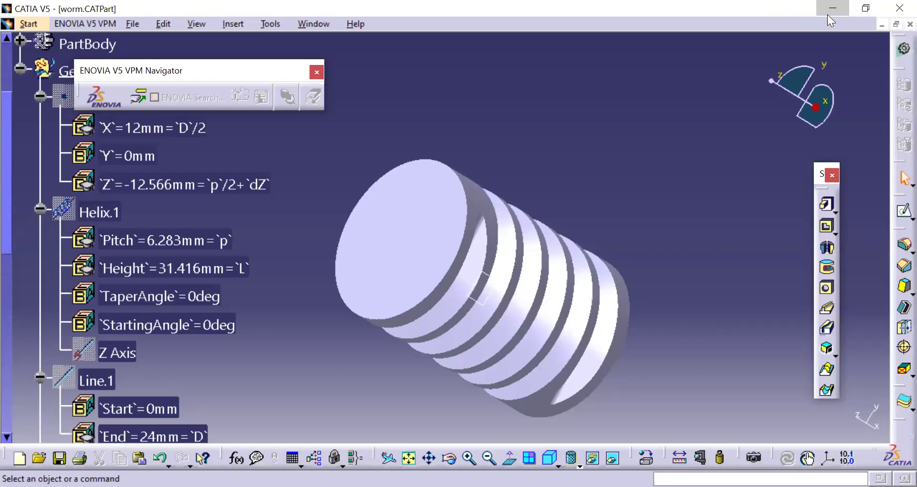
click(829, 9)
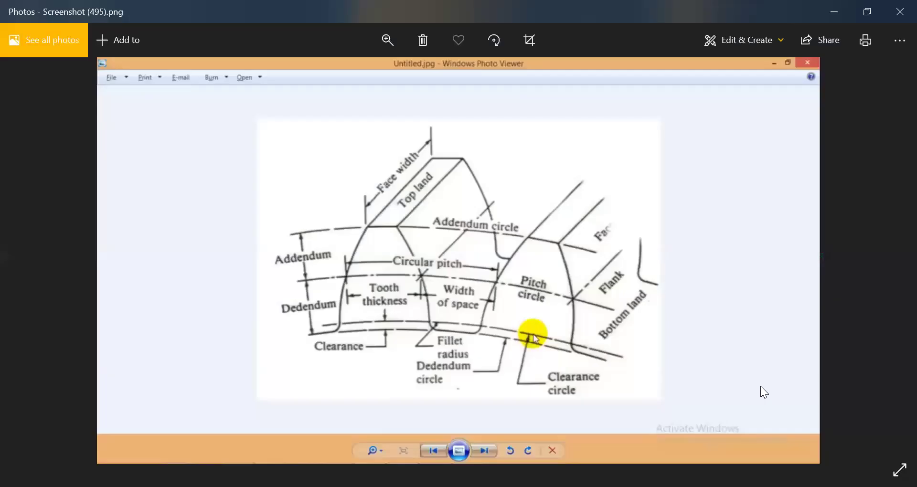
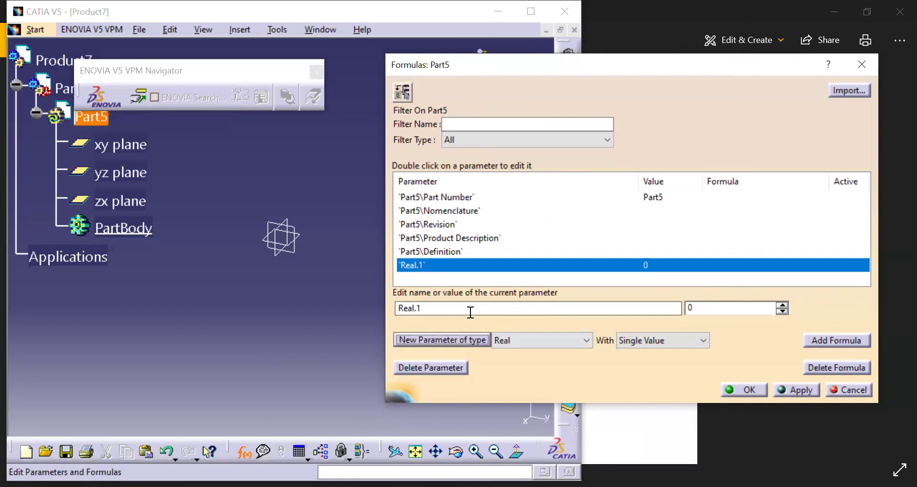
Rename Part5's new Real parameter as N and set its value to 25
text(N)
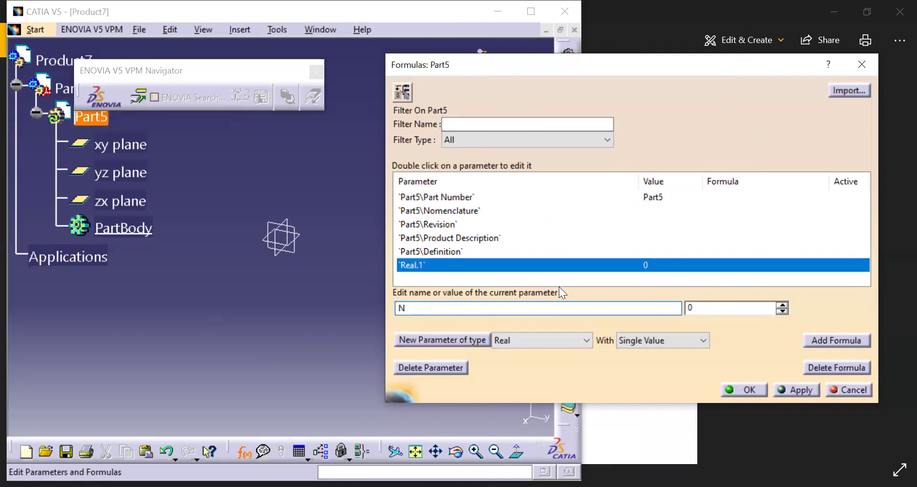
click(716, 308)
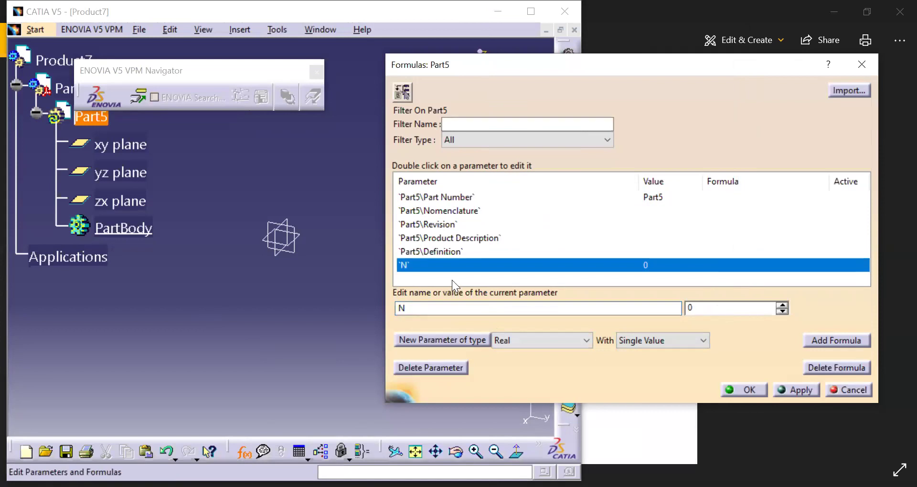
key(BackSpace)
text(25)
click(648, 241)
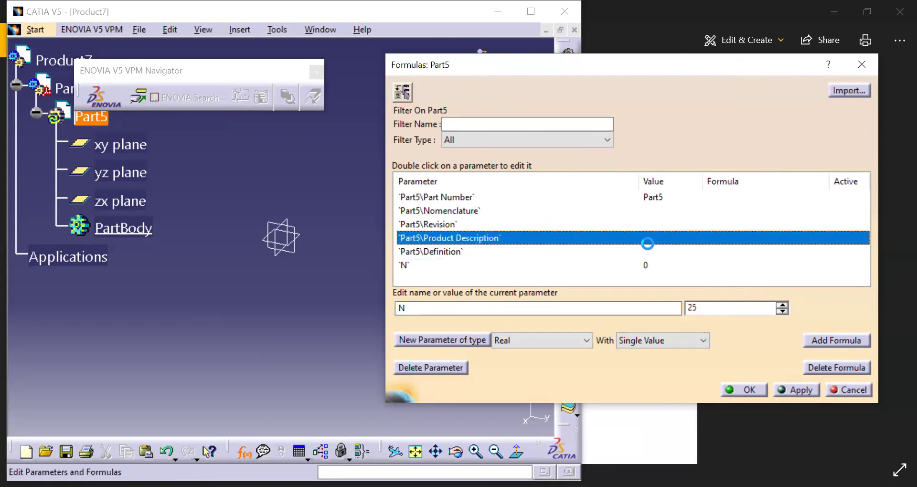
click(650, 265)
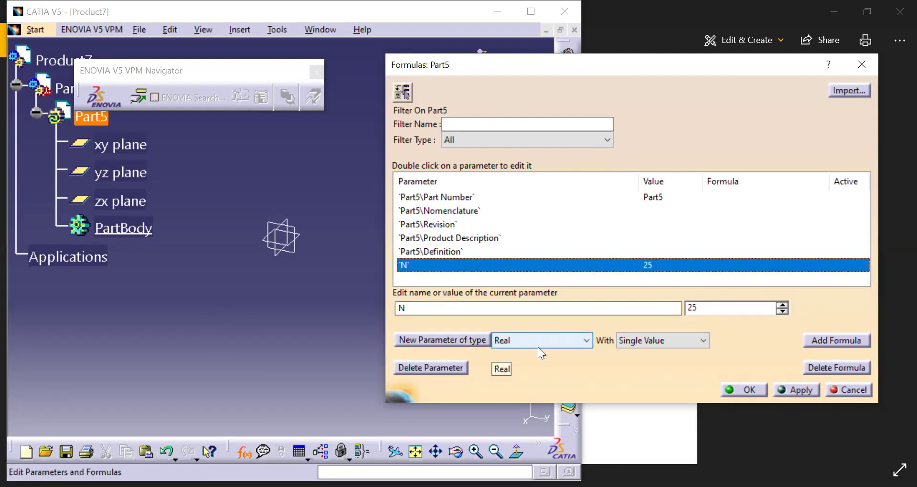
Add a single-value Length parameter named M to Part5 and set it to 3.5 mm
click(538, 340)
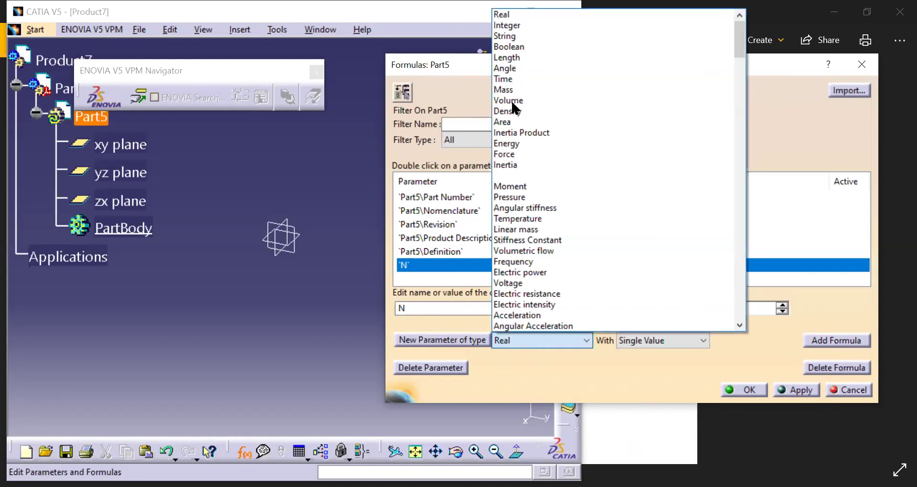
click(513, 58)
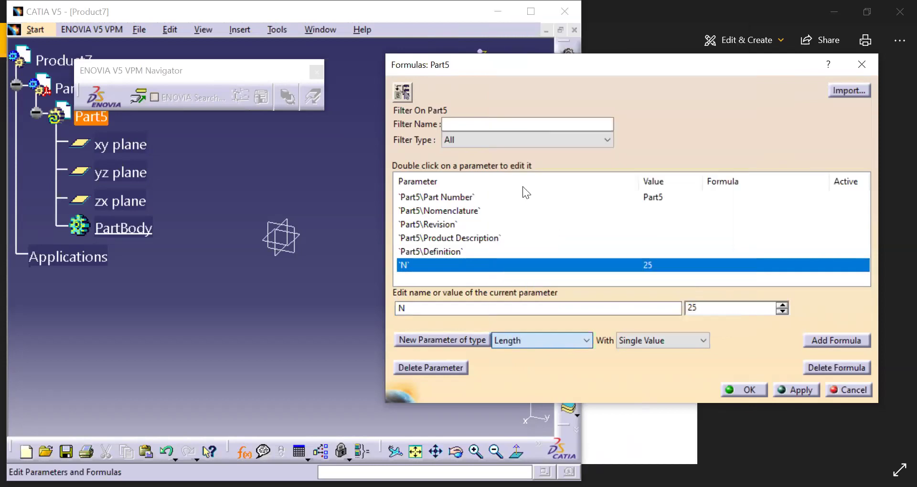
click(473, 340)
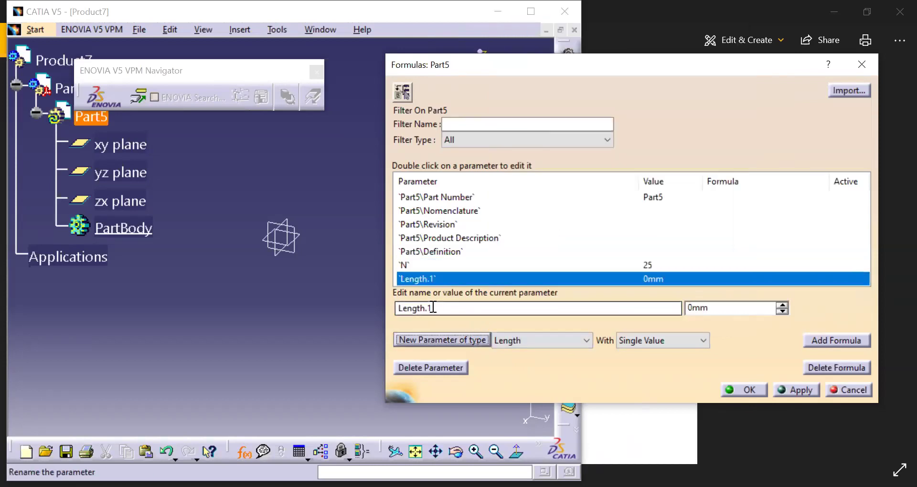
text(M)
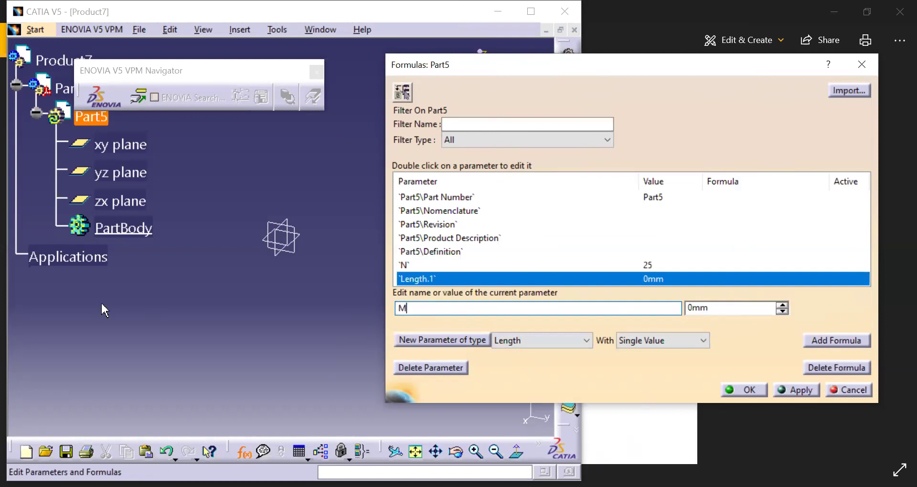
key(Tab)
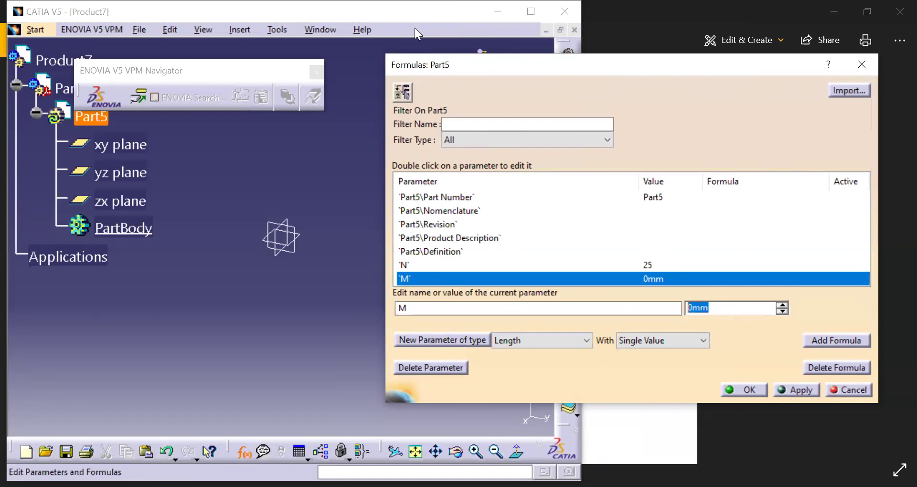
text(3.5)
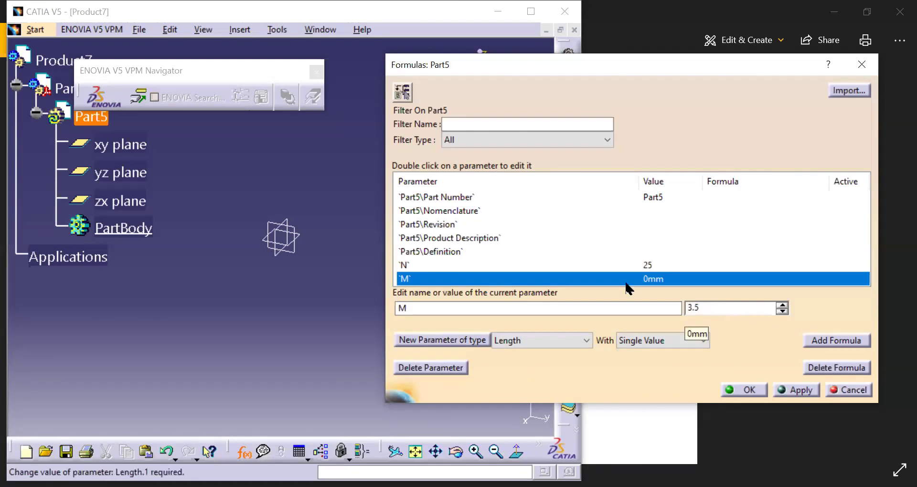
key(Return)
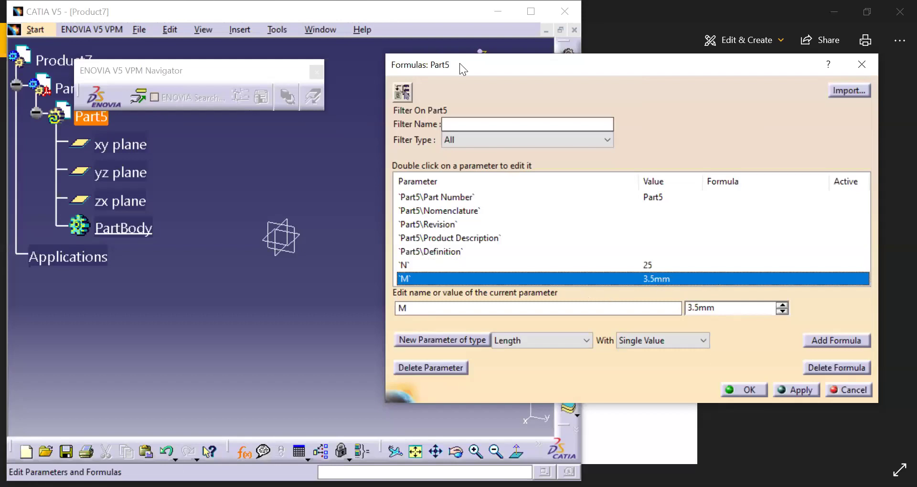
Add a single-value Length parameter named Rp to Part5, plus one more Length parameter left unnamed
click(444, 339)
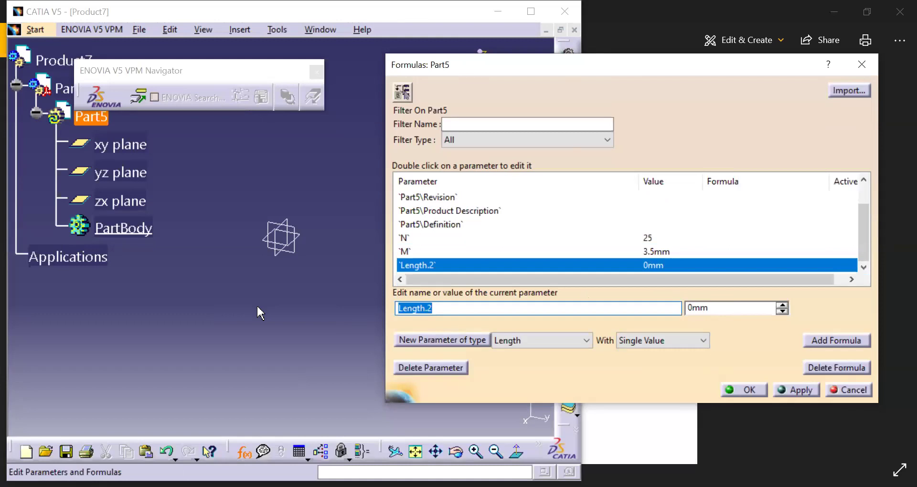
text(R)
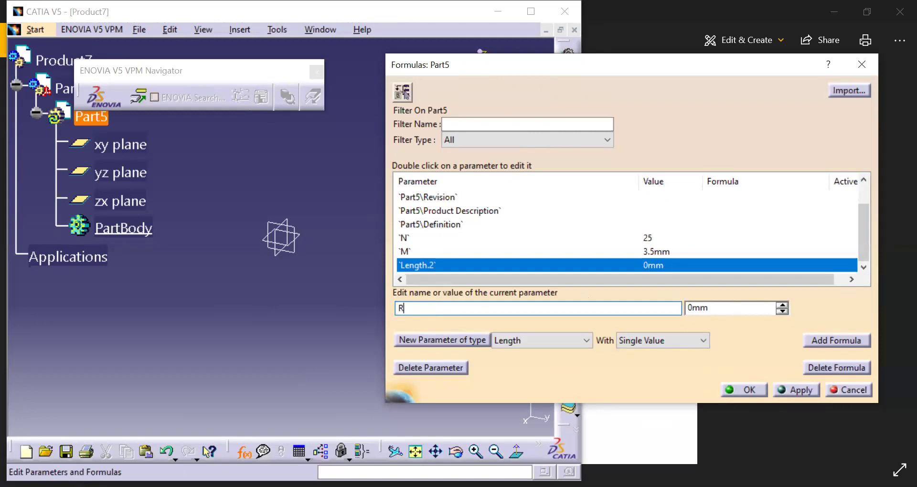
text(p)
click(722, 309)
click(447, 340)
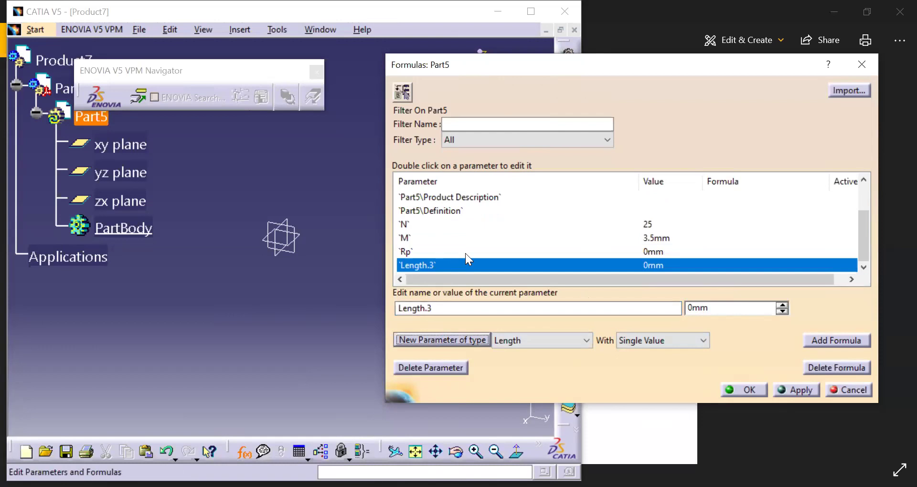
Consult the gear calculations image in Photos, and define Rp in CATIA with the formula M*N/2
click(466, 252)
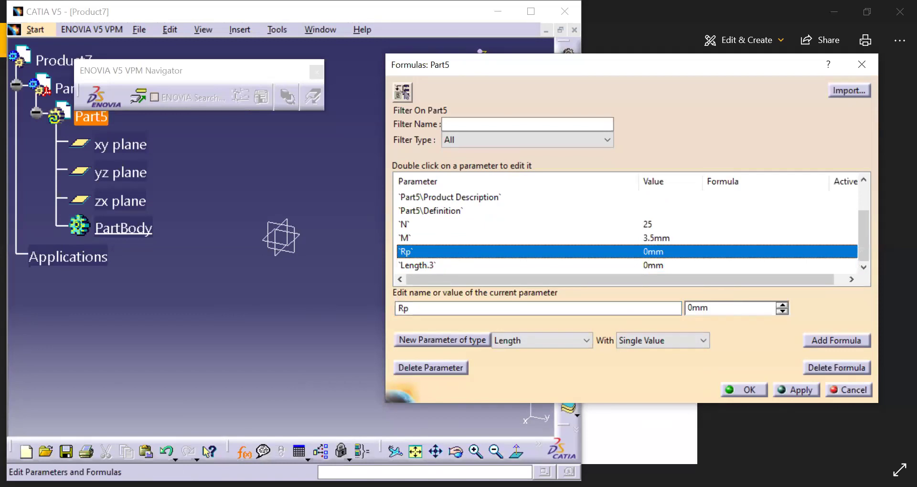
click(758, 414)
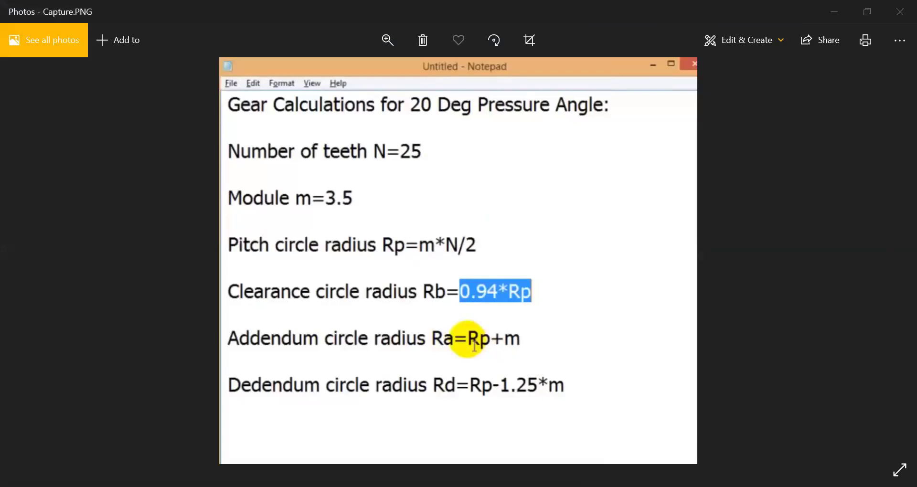
key(alt+Tab)
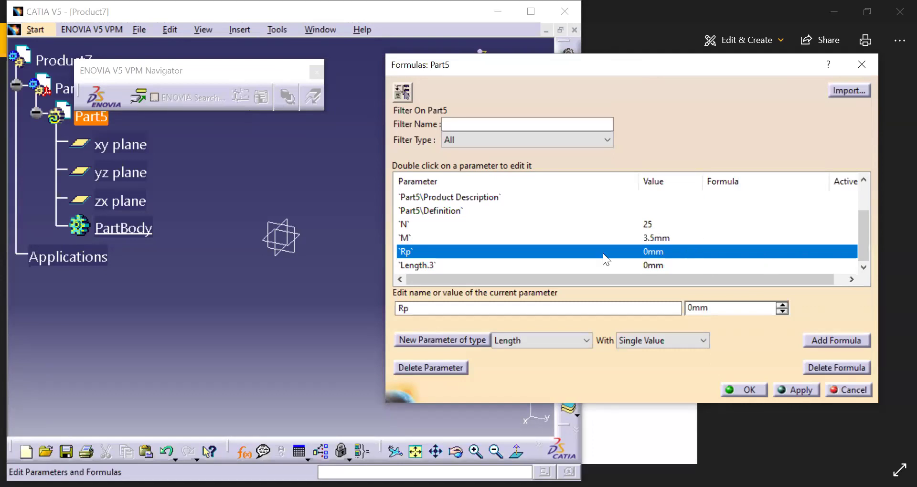
click(828, 341)
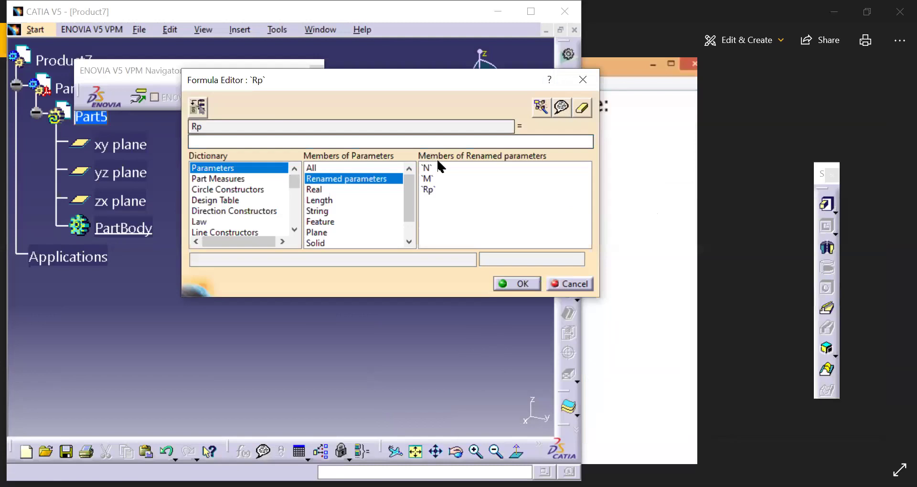
double_click(437, 179)
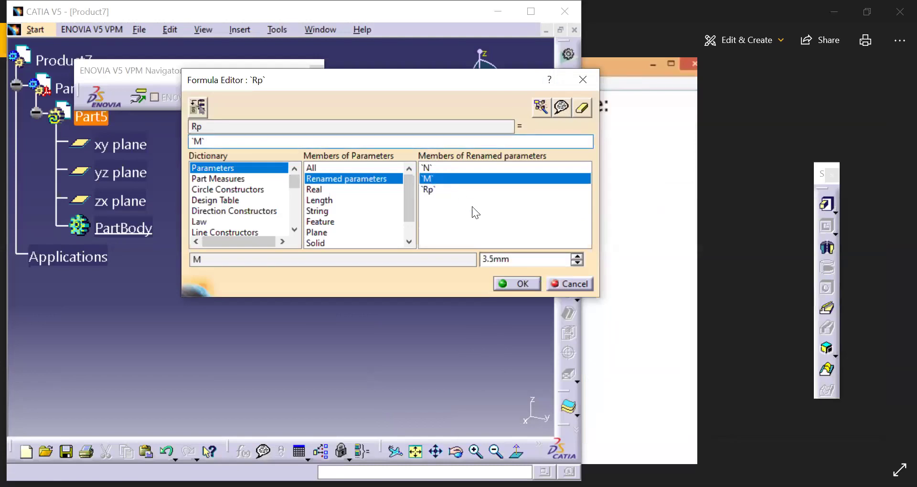
text(*)
double_click(454, 168)
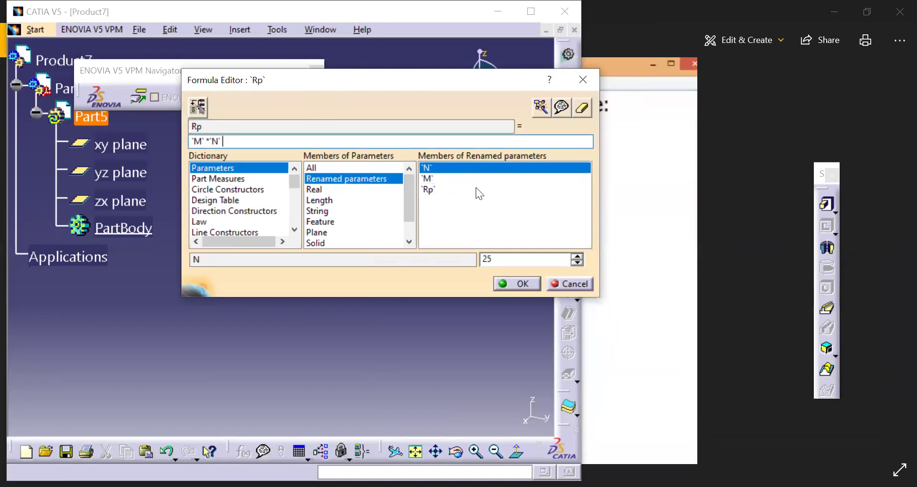
text(/2)
click(512, 285)
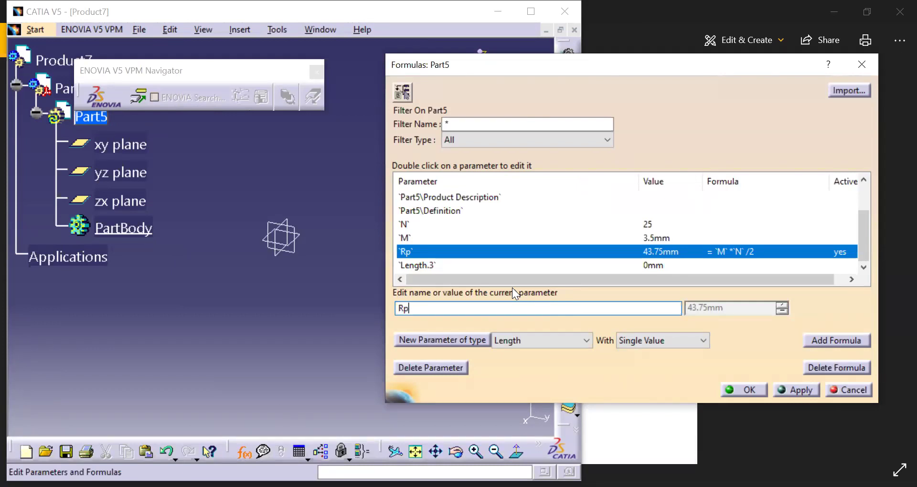
Rename the unnamed Length parameter as Rb and check the clearance circle formula in the Photos image
click(441, 265)
drag(450, 310, 301, 311)
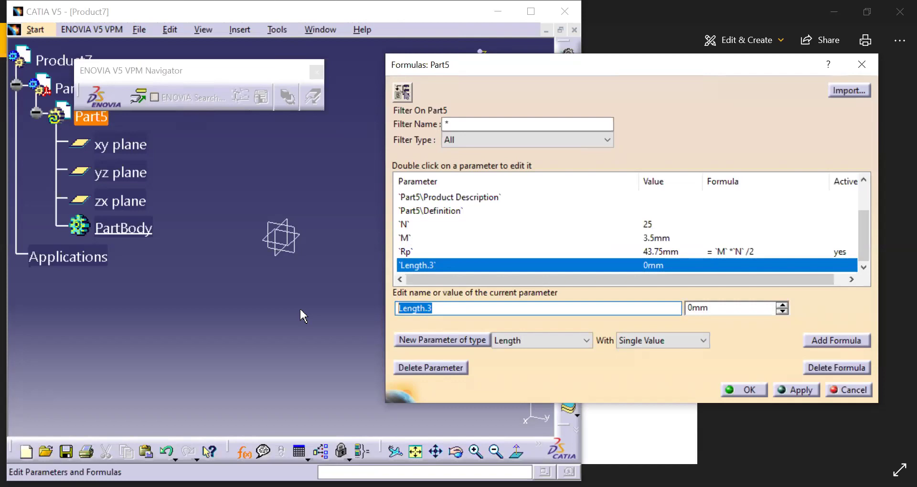
key(BackSpace)
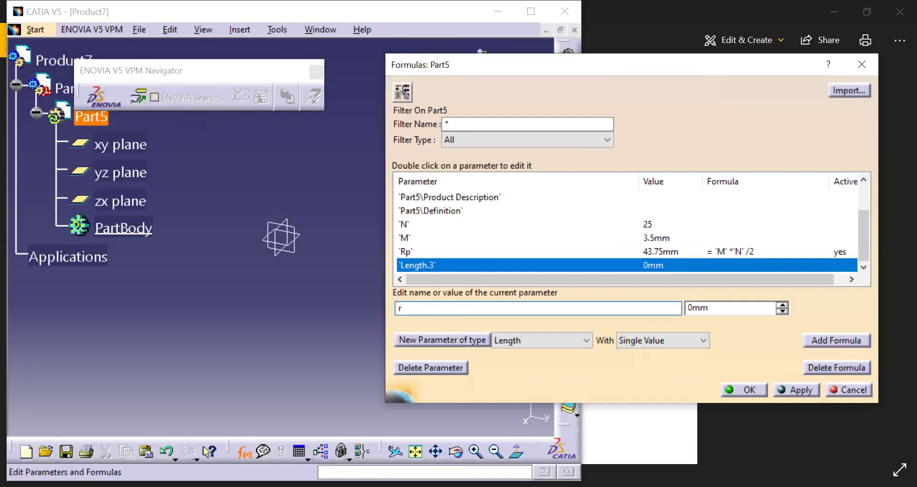
text(Rb)
click(726, 430)
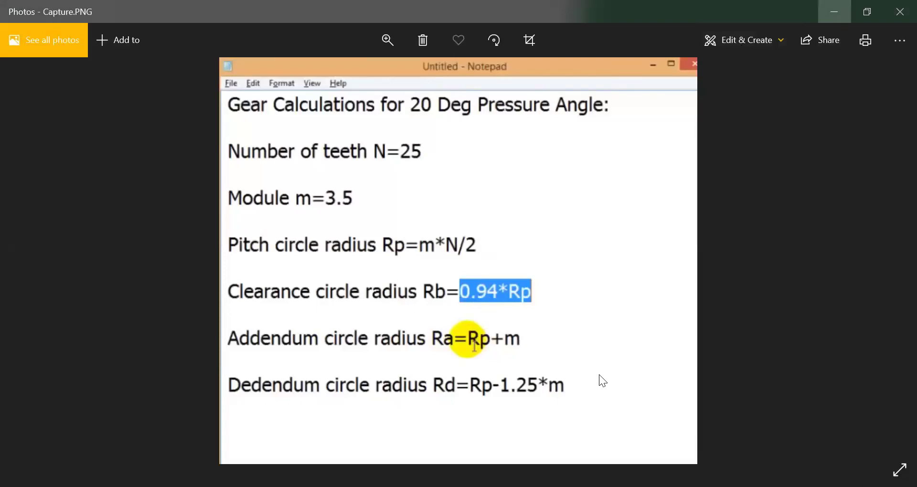
Return to CATIA and define Rb with the formula 0.94*Rp
key(alt+Tab)
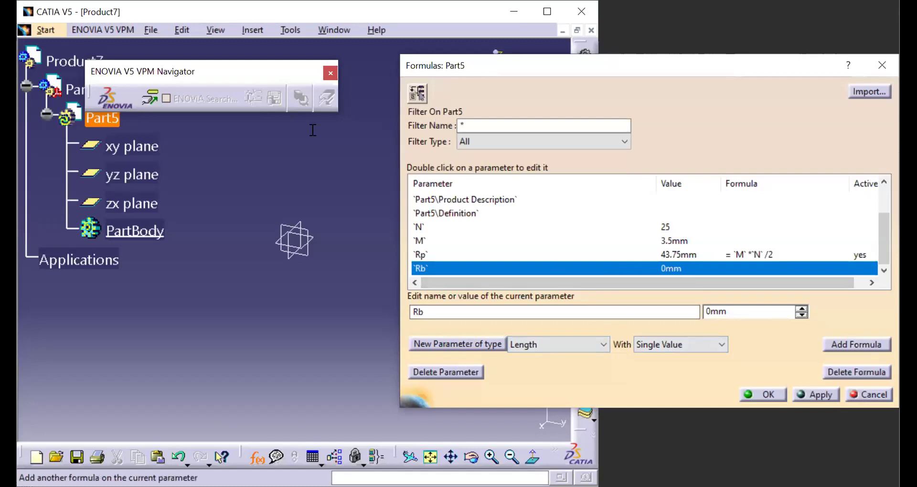
text(0)
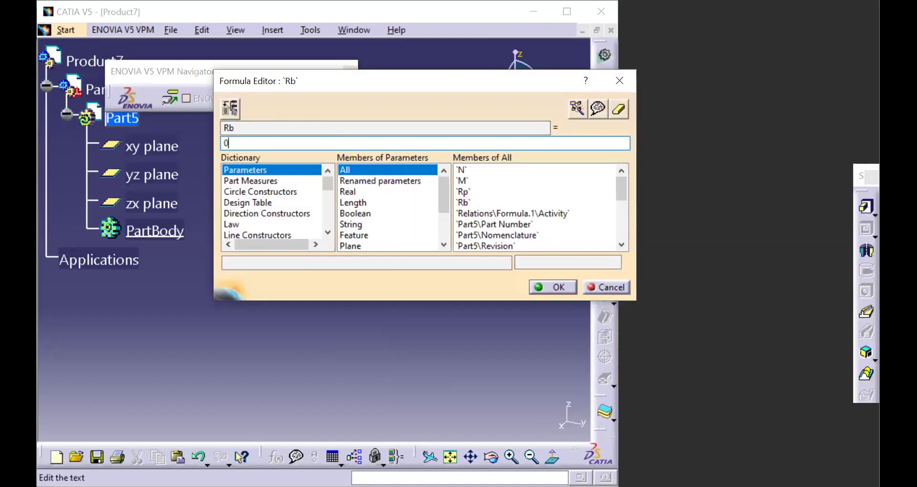
text(.94*)
double_click(462, 191)
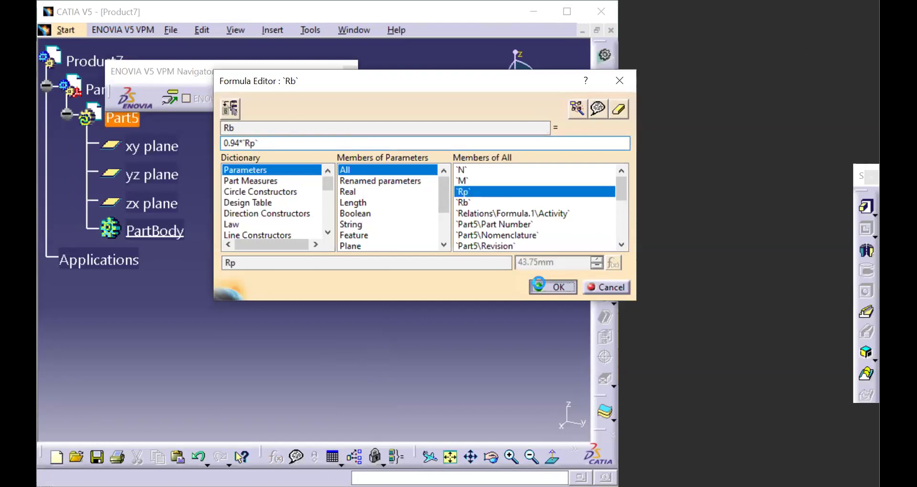
click(541, 287)
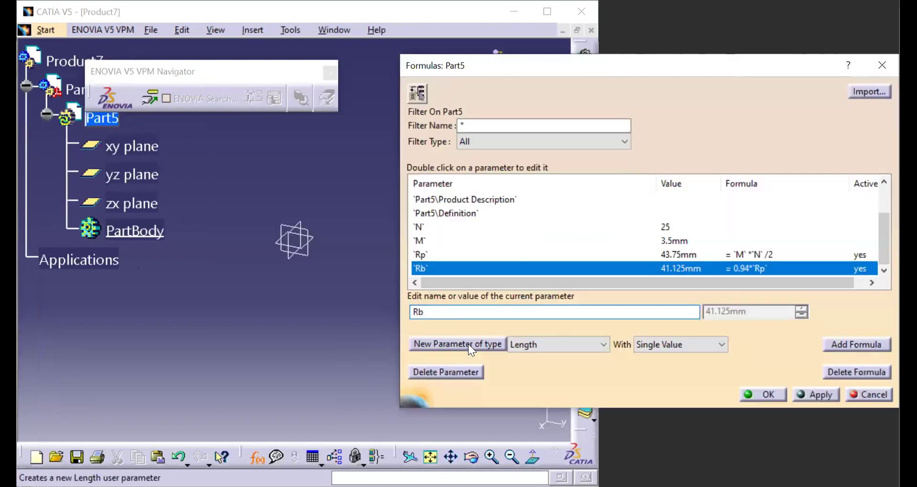
Add another single-value Length parameter to Part5 and name it Ra
click(487, 344)
double_click(467, 313)
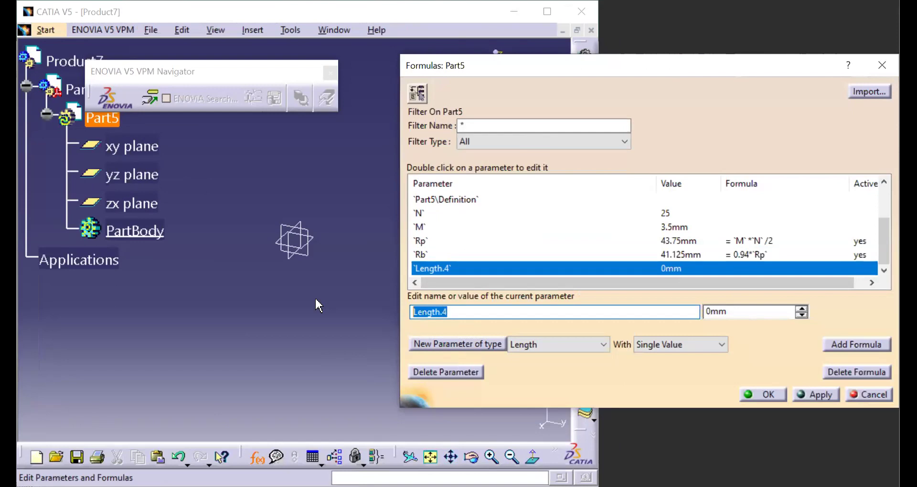
text(T)
key(BackSpace)
text(Ra)
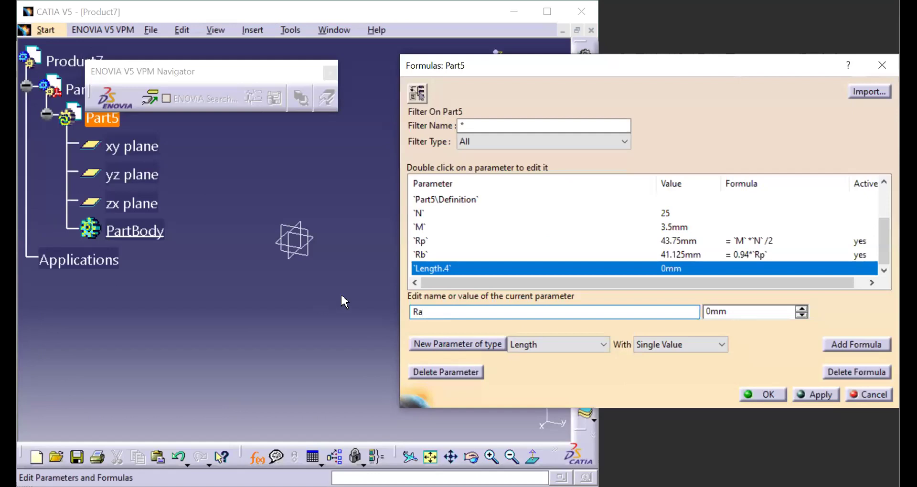
click(731, 268)
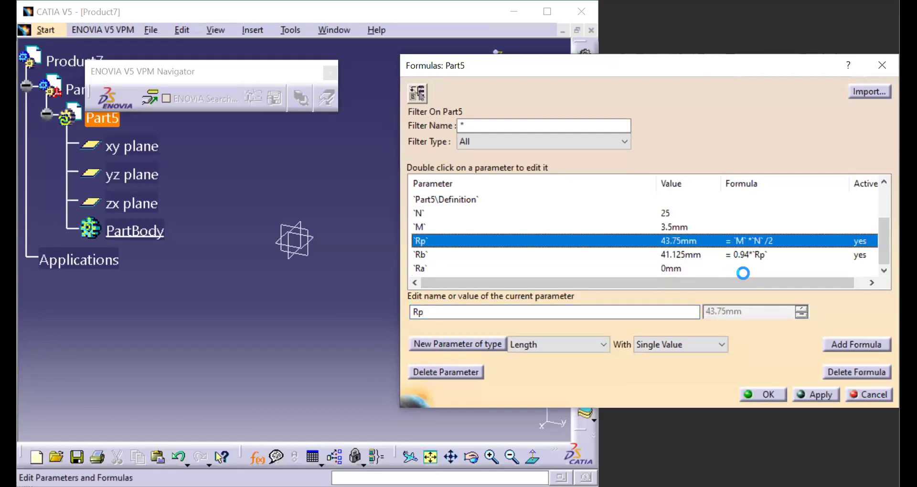
Define Ra with the formula Rp+M, using the renamed parameters
click(845, 344)
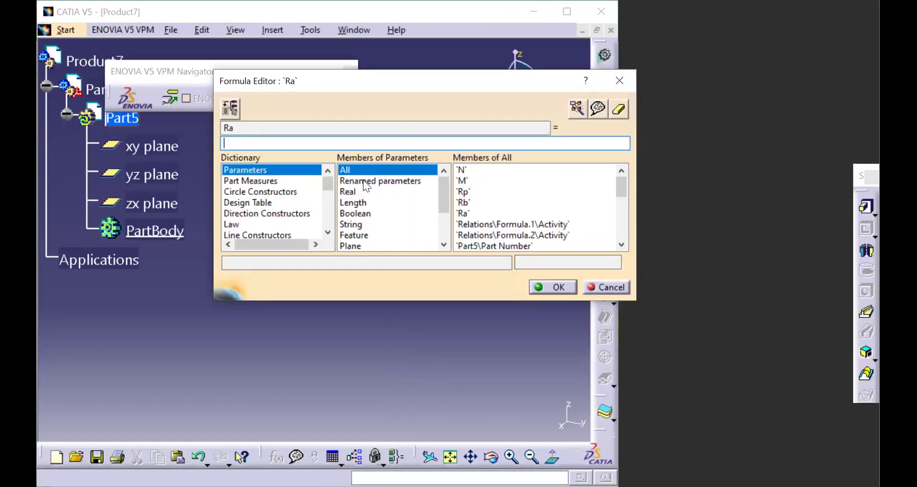
click(367, 181)
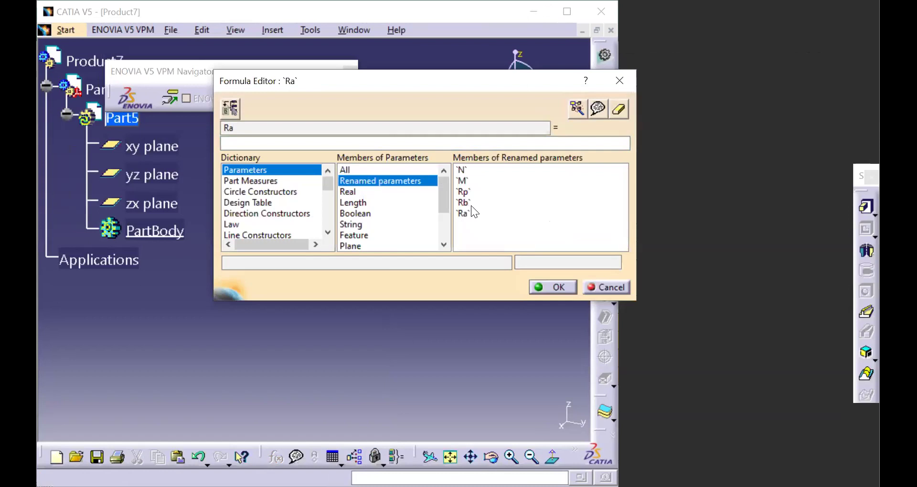
double_click(474, 191)
text(+)
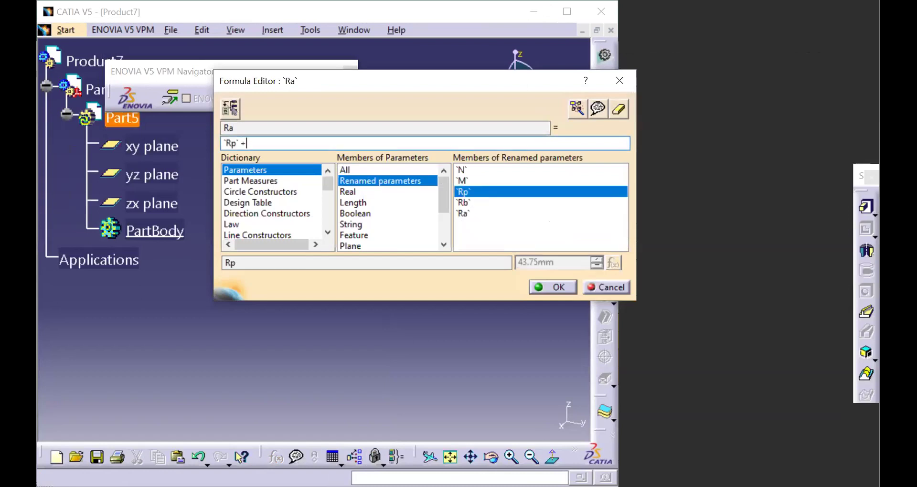
double_click(464, 181)
click(550, 287)
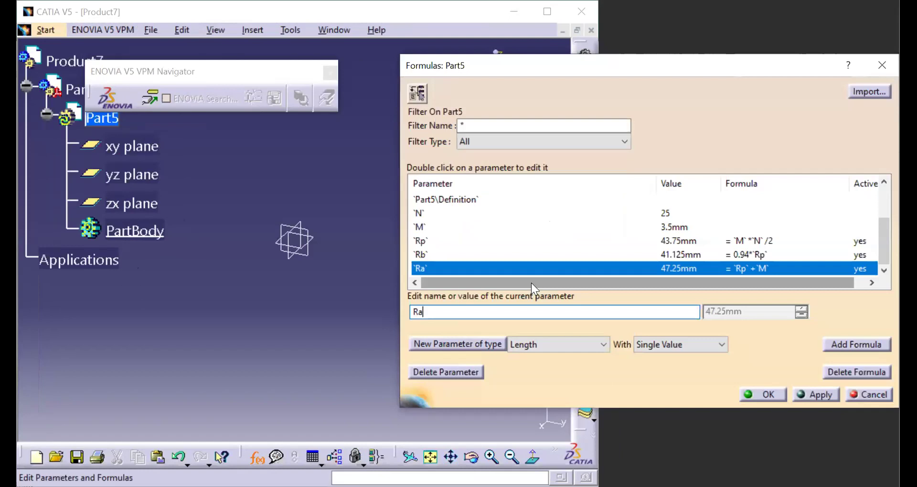
Add a single-value Length parameter named Rd to Part5
click(465, 343)
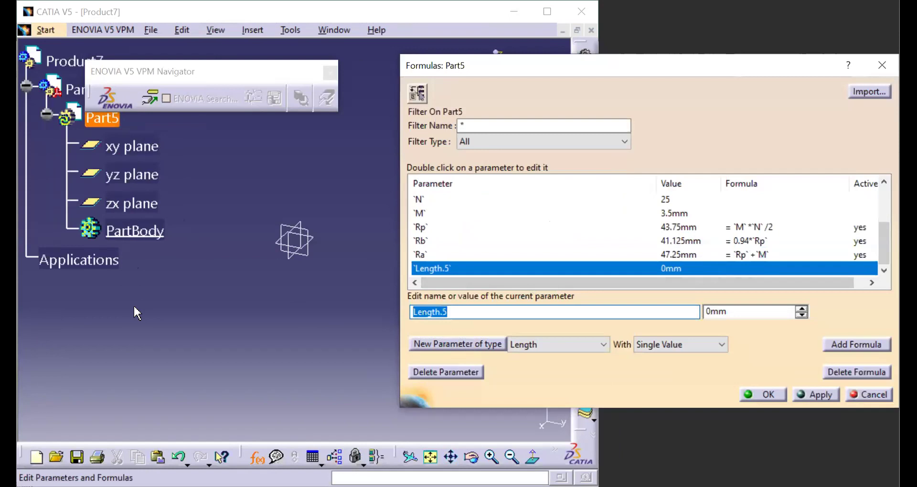
text(R)
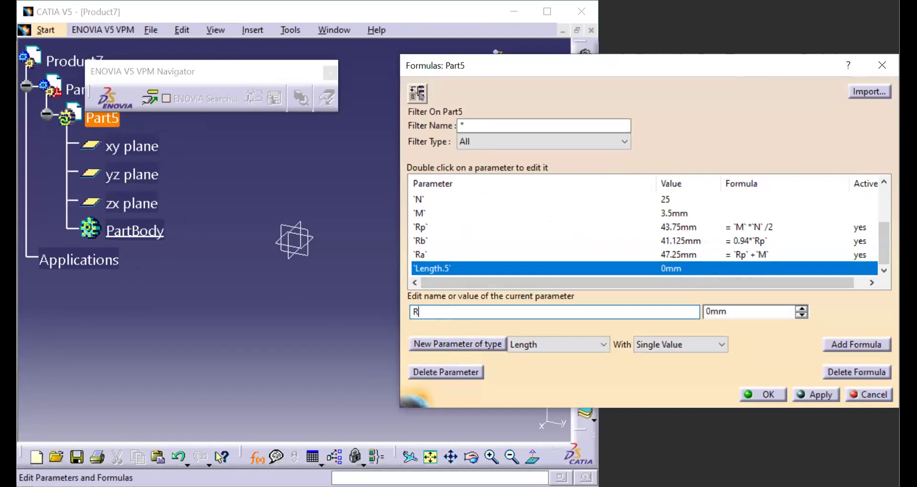
text(d)
Check the dedendum formula in the Photos image, define Rd as Rp-1.25*M, and accept Part5's parameters
click(869, 344)
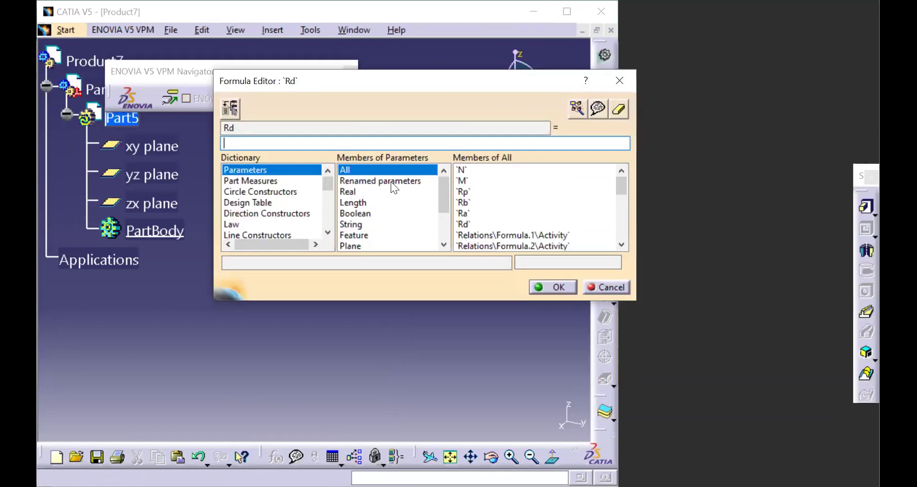
click(391, 181)
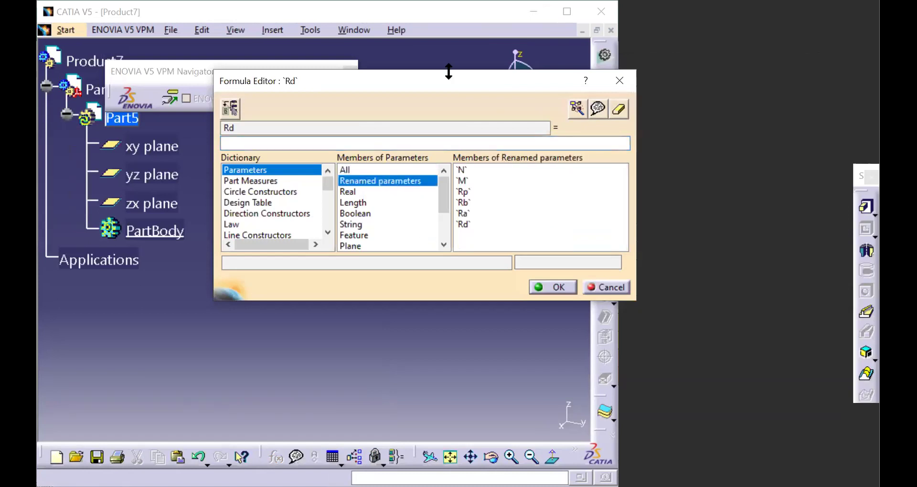
click(469, 27)
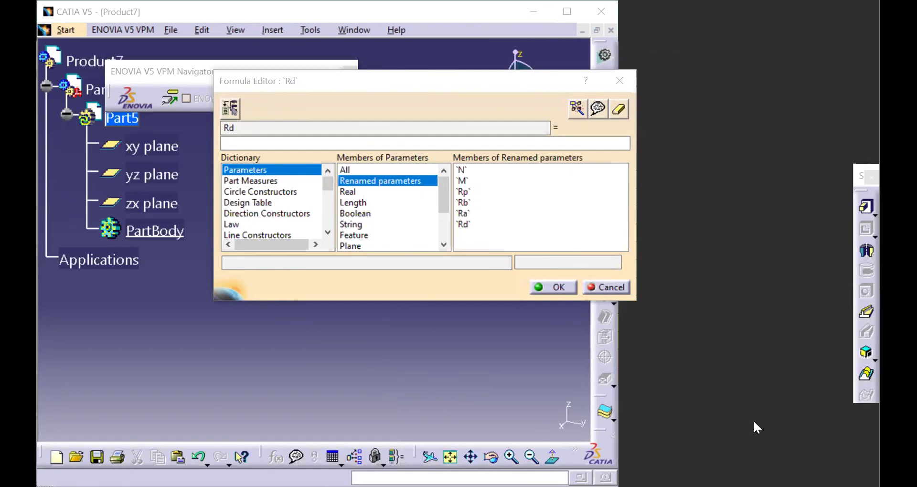
key(alt+Tab)
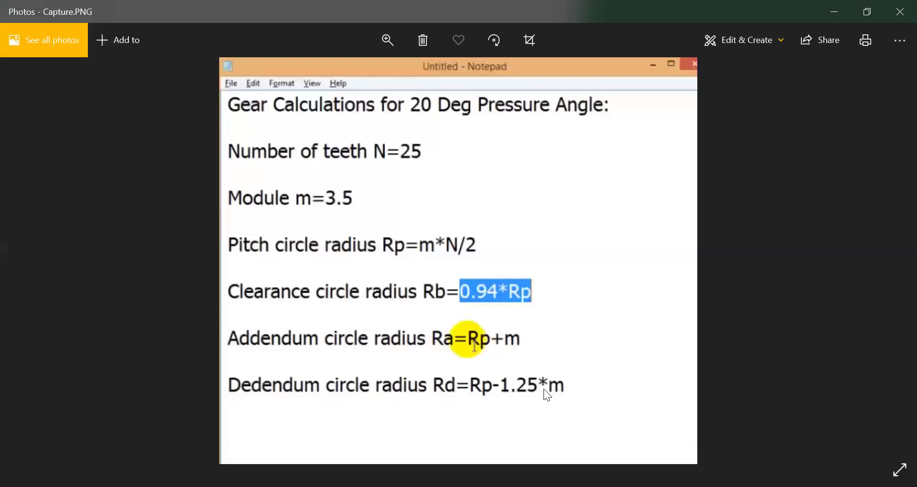
click(829, 14)
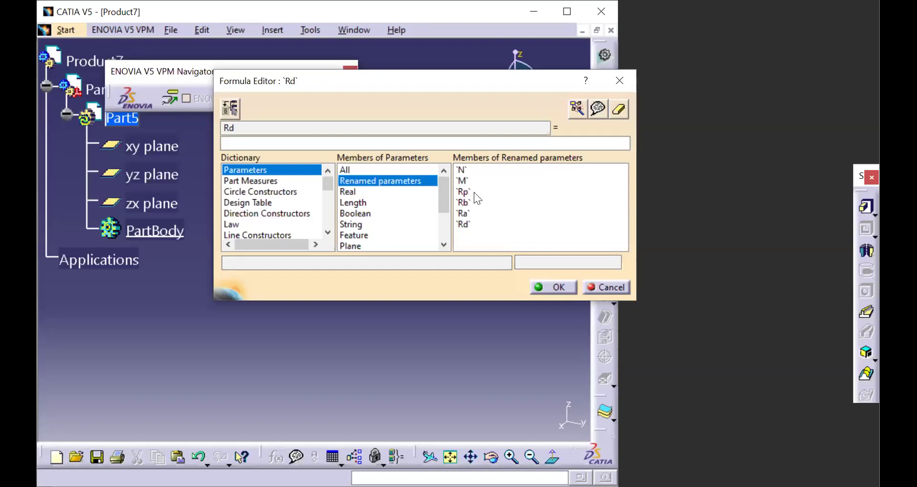
double_click(474, 193)
text(-1.25*)
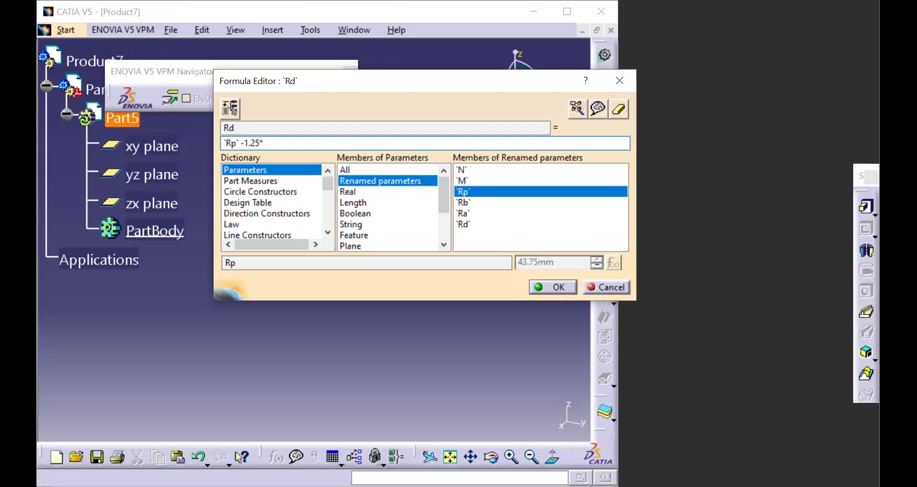
double_click(498, 181)
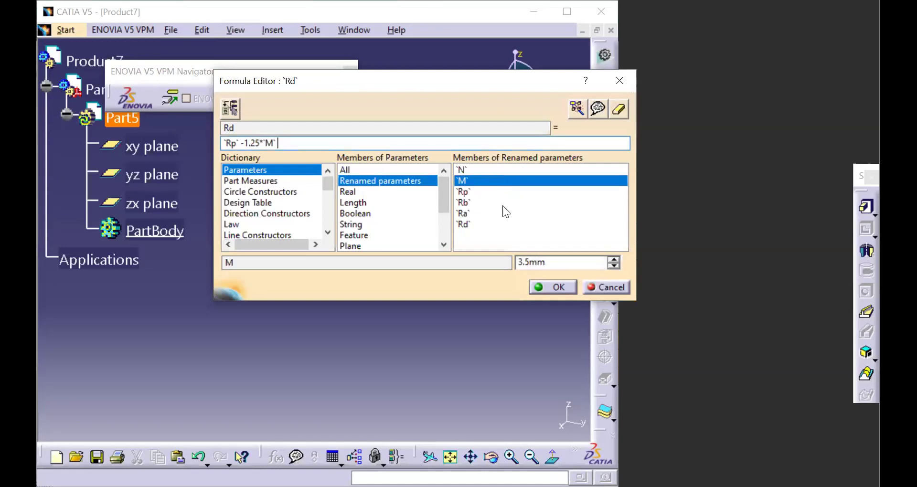
click(548, 288)
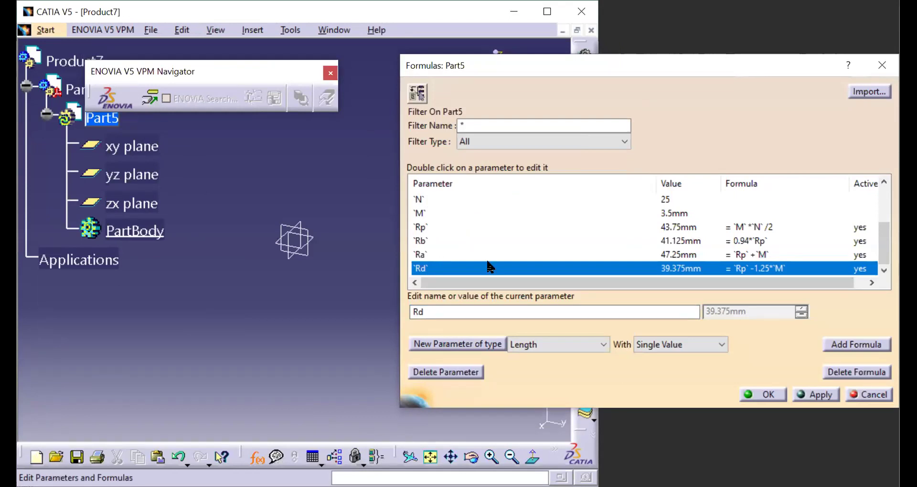
click(818, 395)
click(767, 395)
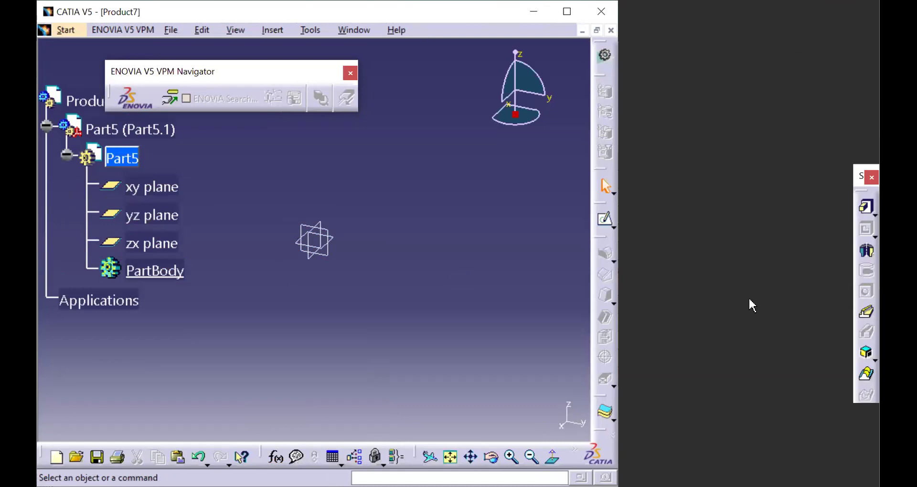
Check the Parameter Tree View settings for values and formulas in the Parameters and Measure knowledge options
key(super+Up)
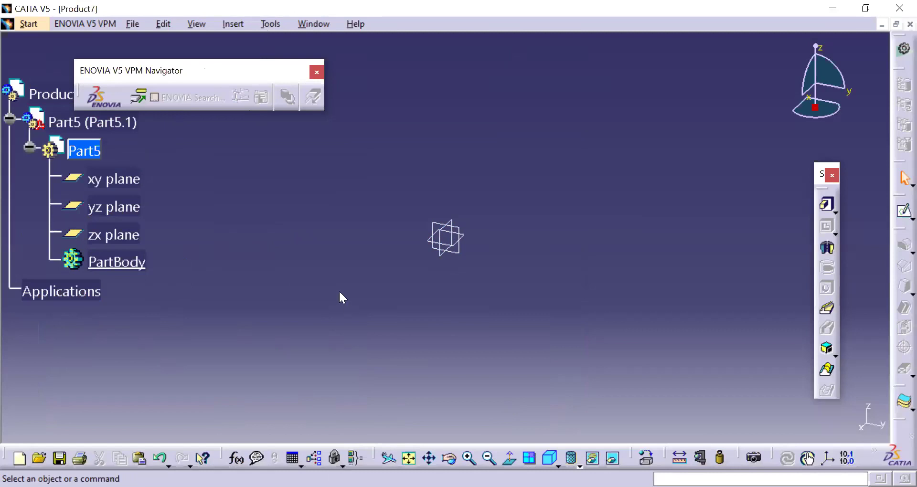
key(alt+t)
click(313, 312)
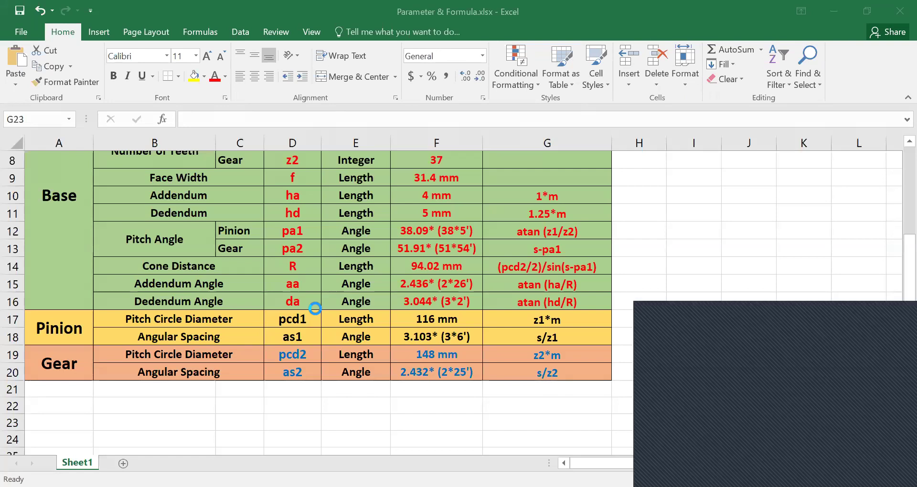
click(880, 372)
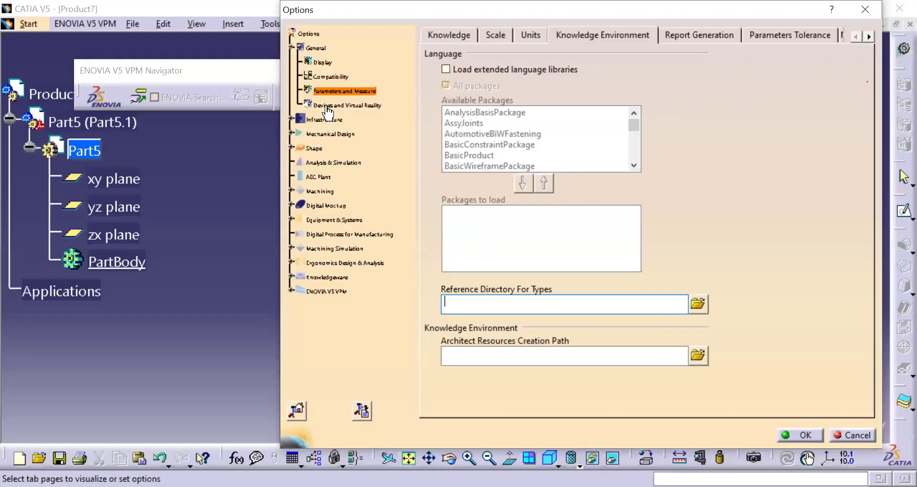
click(466, 38)
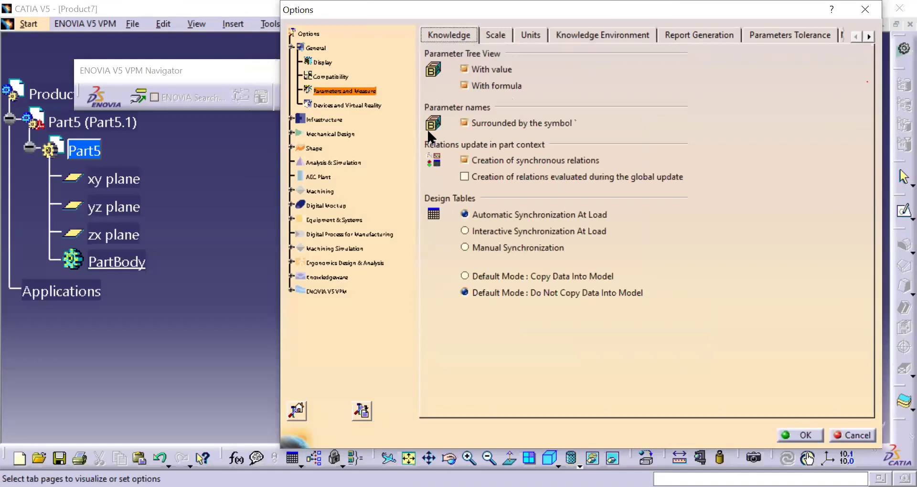
In the Part Infrastructure display options, enable Constraints, Parameters and Relations in the specification tree and accept the options
click(290, 118)
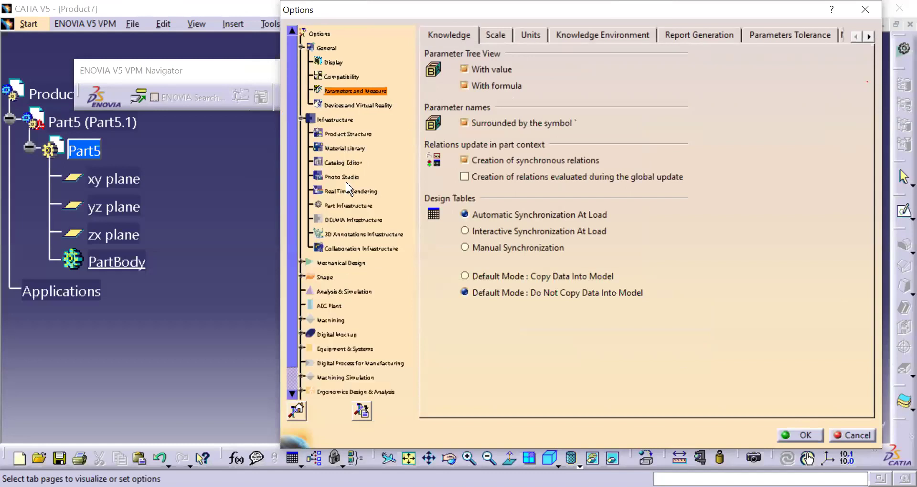
click(359, 205)
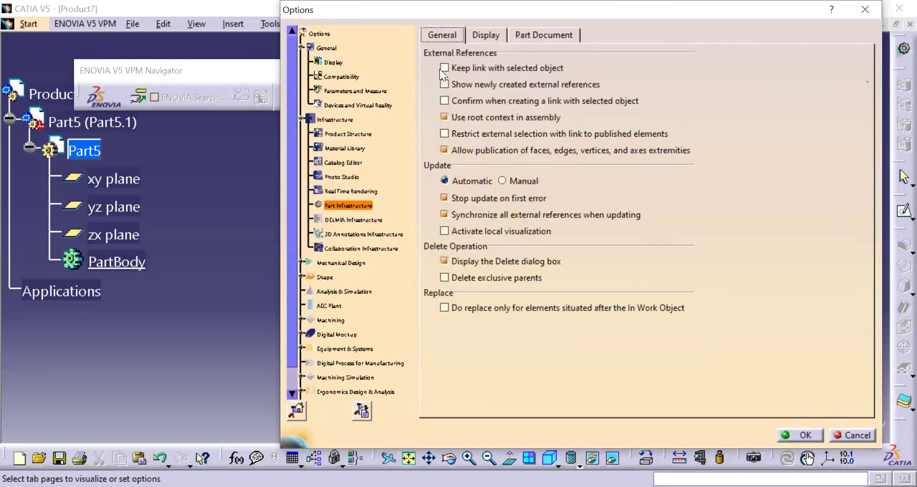
click(477, 35)
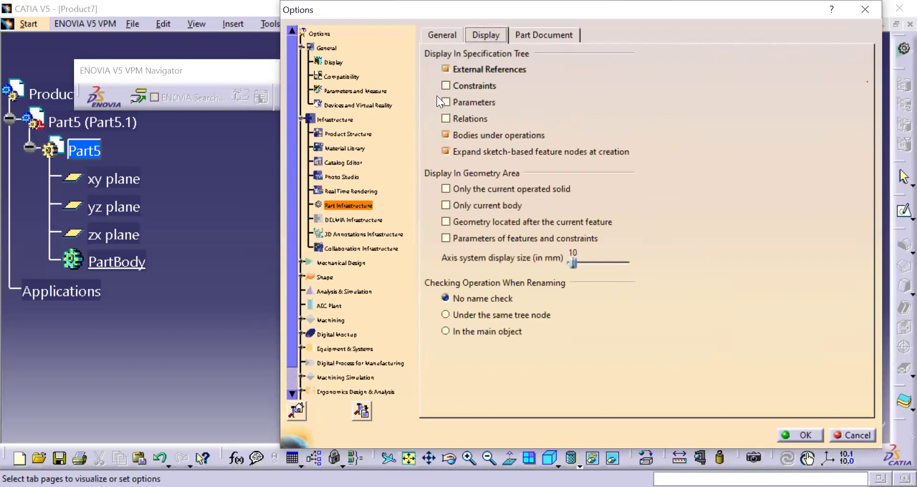
click(445, 86)
click(446, 103)
click(446, 118)
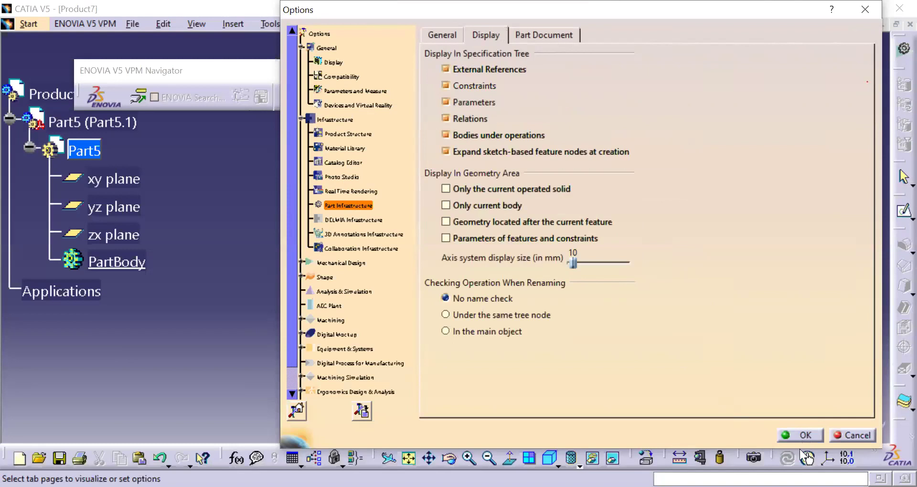
click(804, 436)
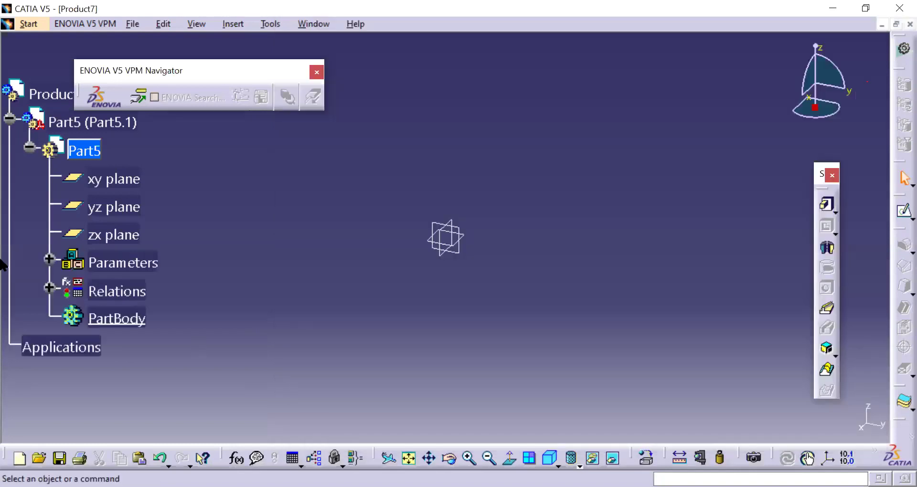
Expand Part5's Parameters in the specification tree and start a sketch on the xy plane
click(46, 259)
scroll(154, 307, down, 3)
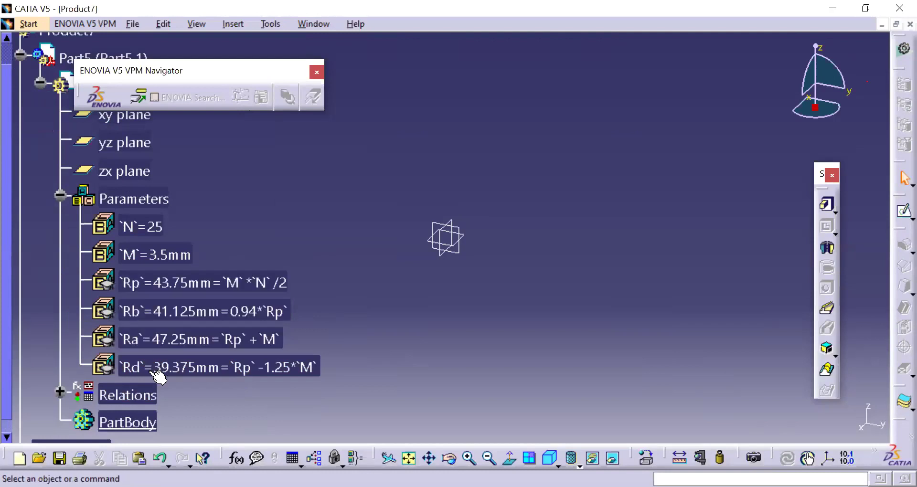
middle_drag(530, 291, 583, 288)
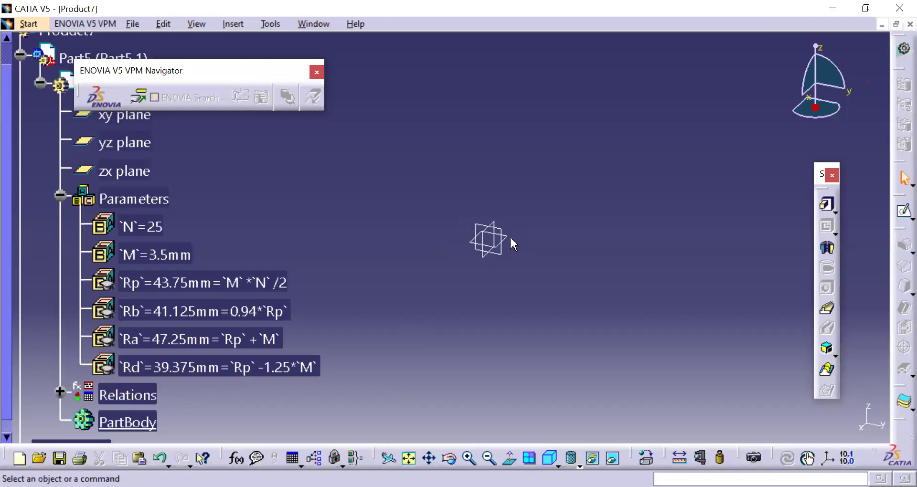
click(516, 241)
click(899, 212)
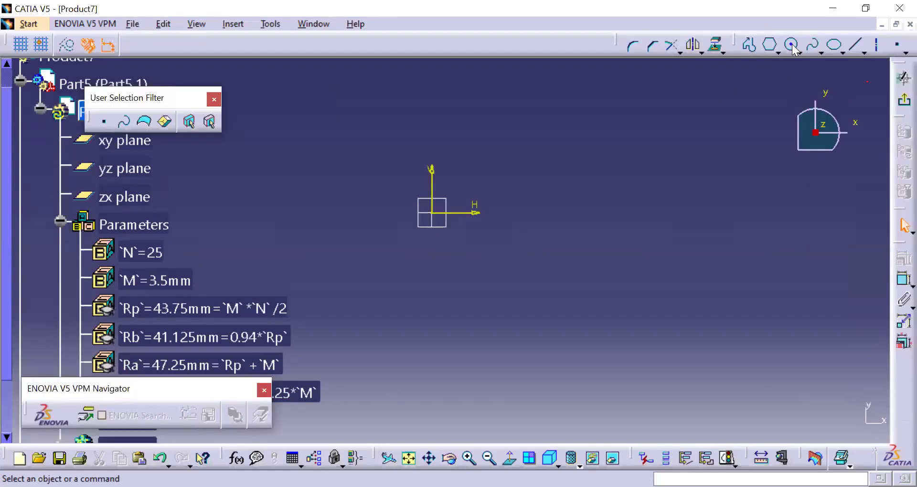
Sketch two concentric circles centred on the origin, about 72.5 mm and 115.5 mm in diameter
click(793, 45)
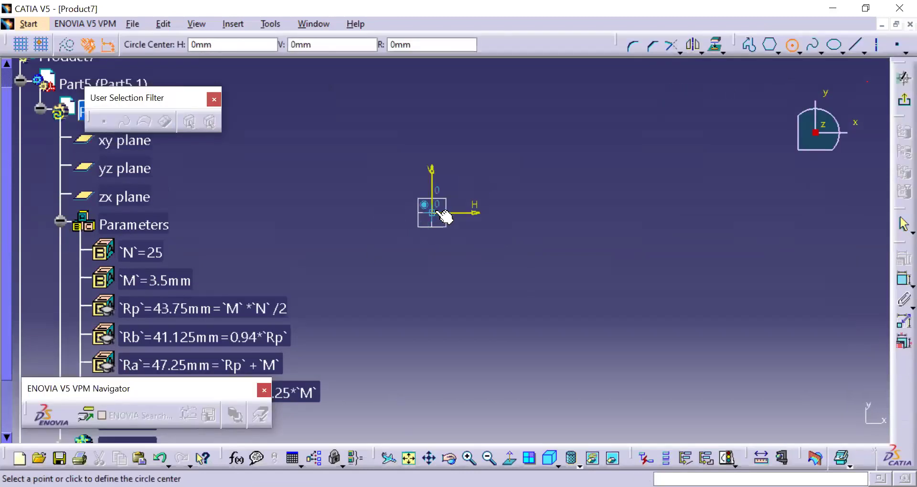
click(433, 213)
click(554, 233)
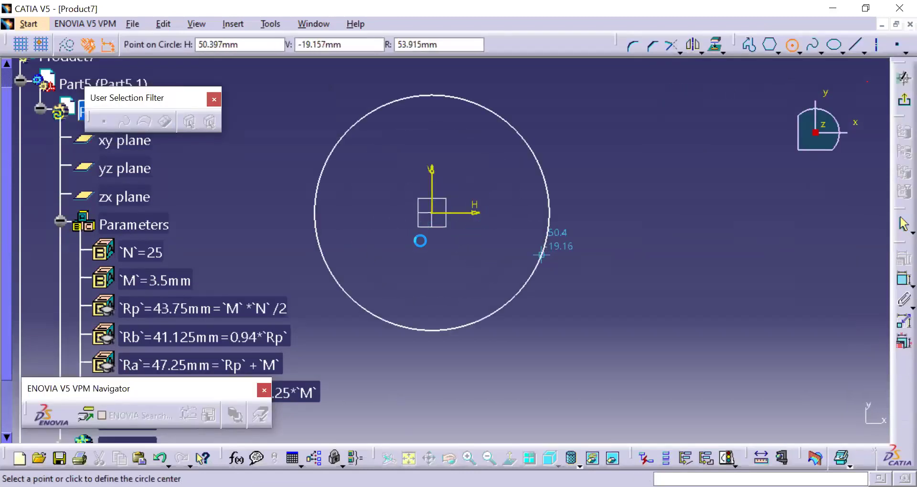
click(433, 213)
click(484, 272)
click(607, 312)
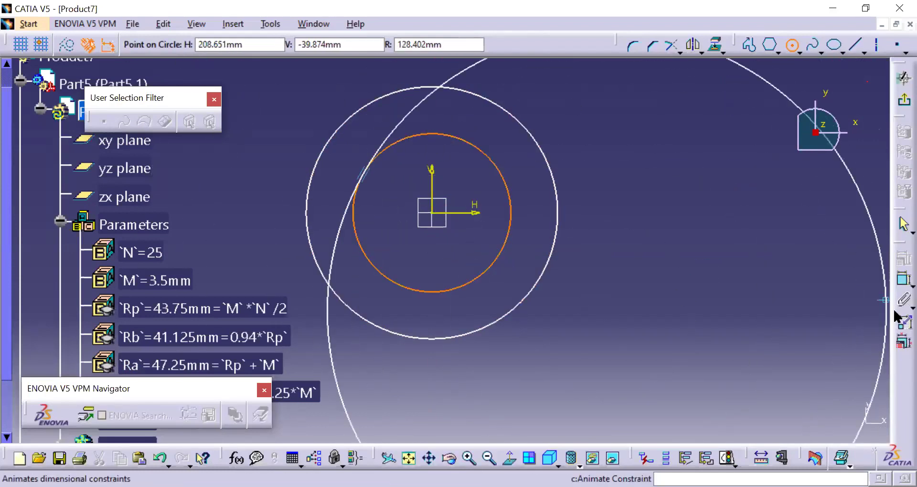
Dimension the diameters of the inner and outer circles
click(904, 279)
click(510, 193)
click(622, 162)
click(558, 224)
click(617, 221)
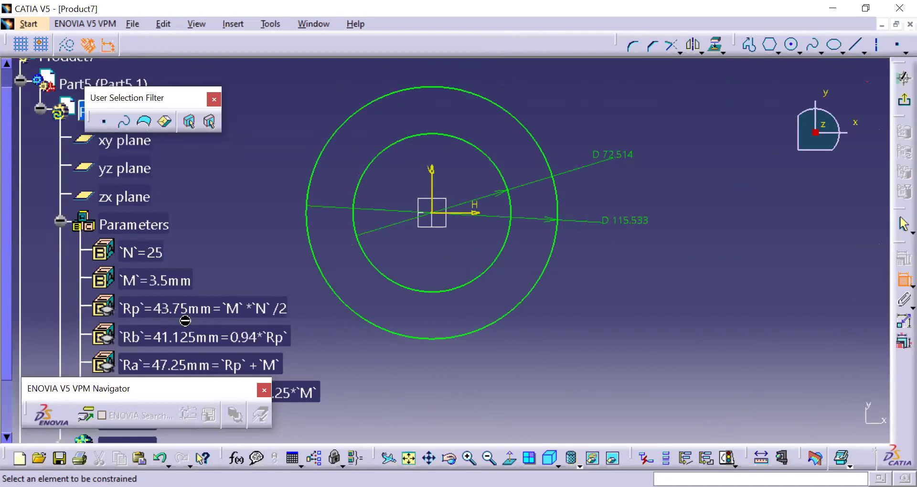
Change the inner circle's dimension to Radius and drive it with the formula Rp from the renamed parameters
click(903, 280)
click(615, 154)
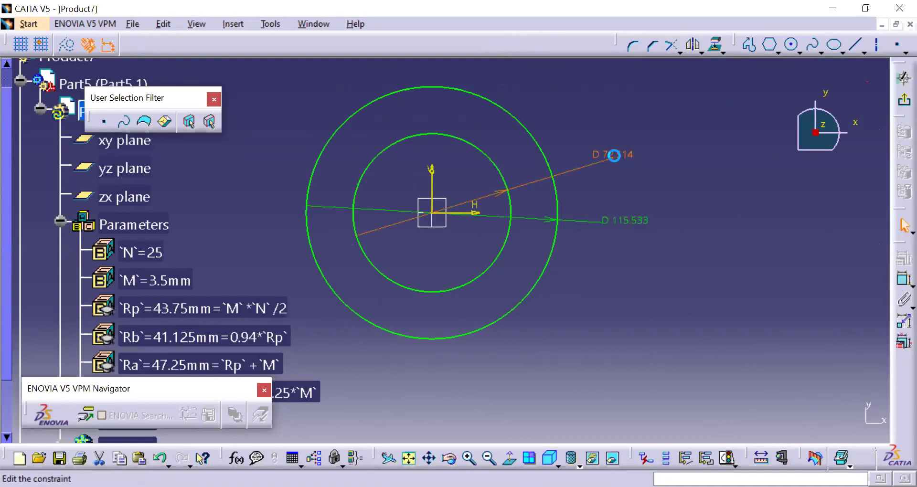
click(617, 388)
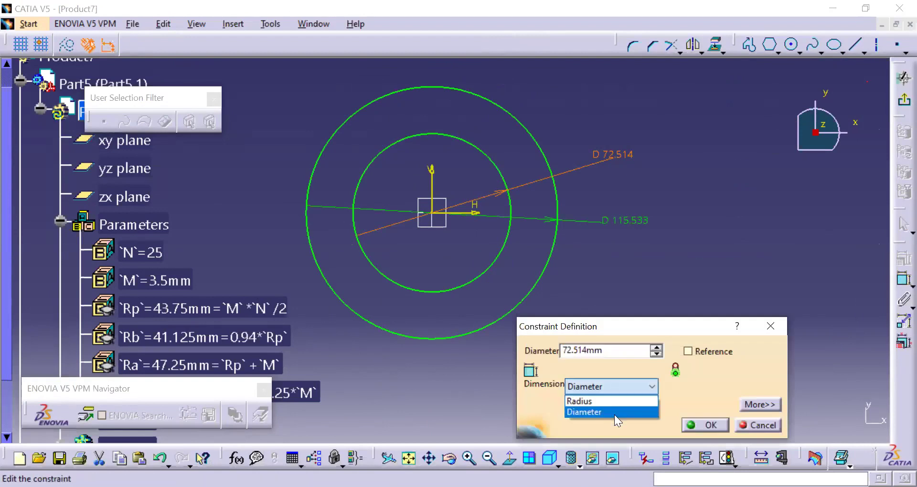
click(609, 400)
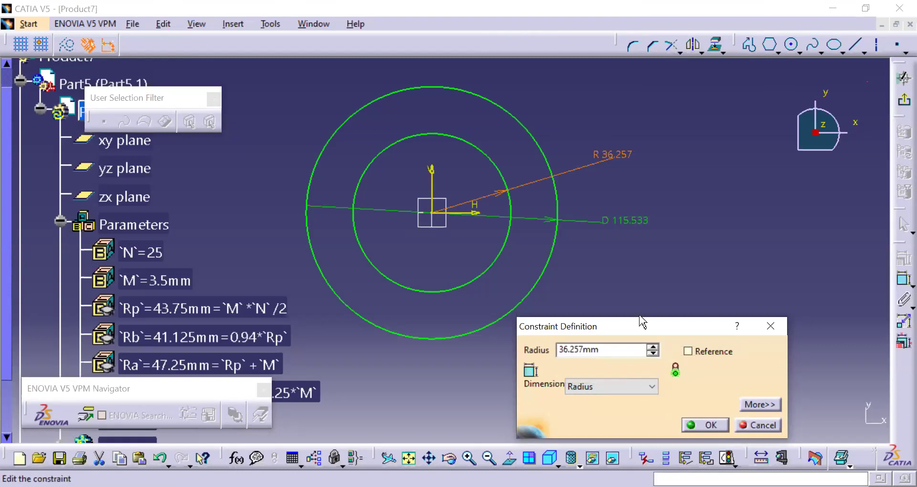
right_click(611, 352)
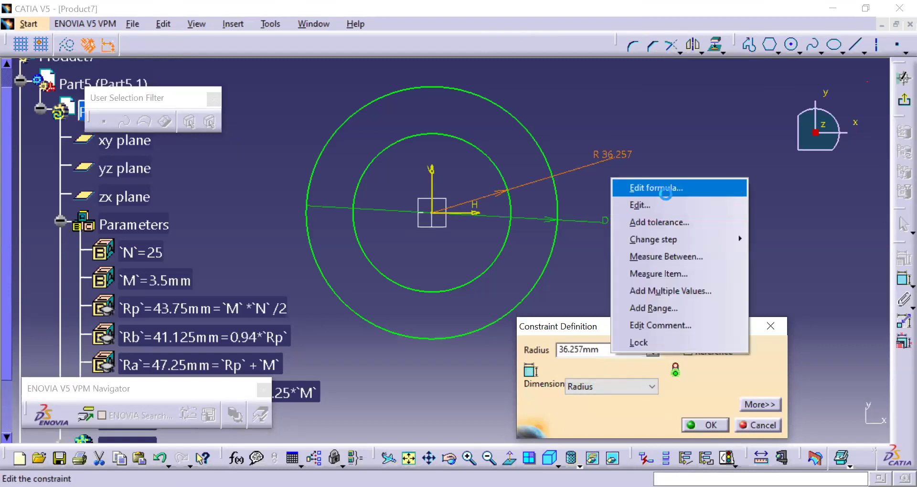
click(665, 190)
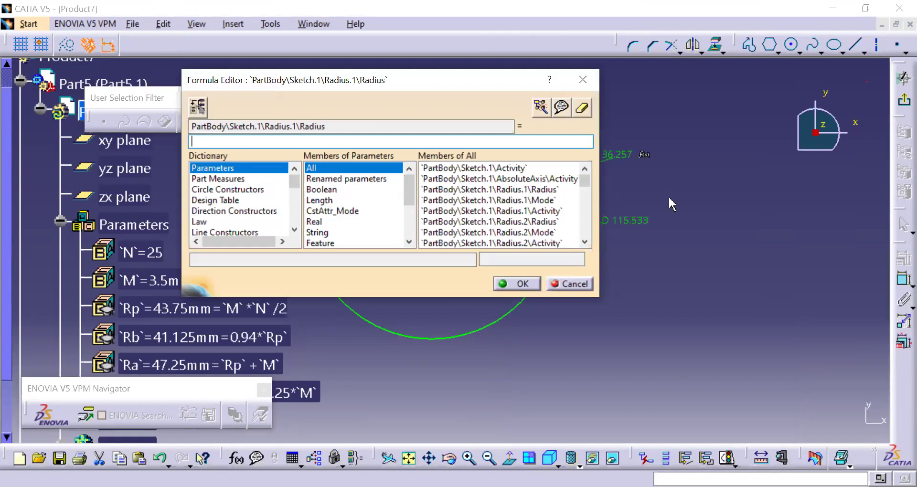
click(343, 178)
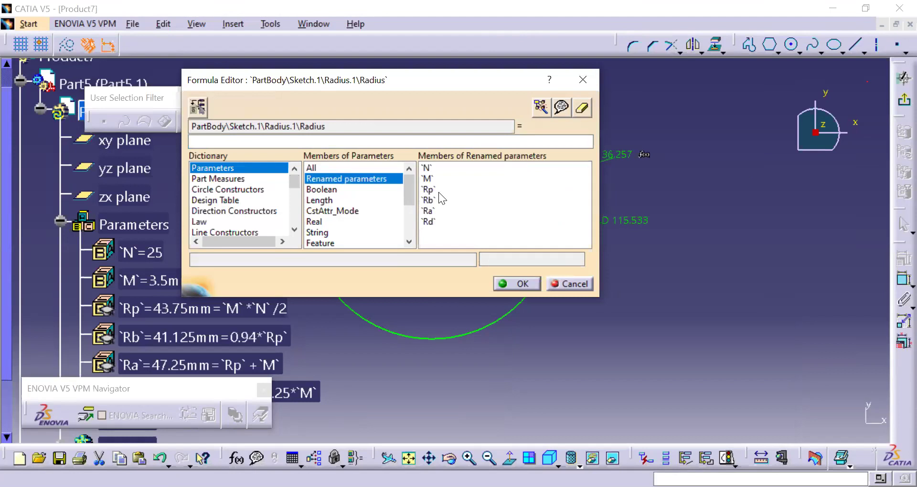
double_click(433, 191)
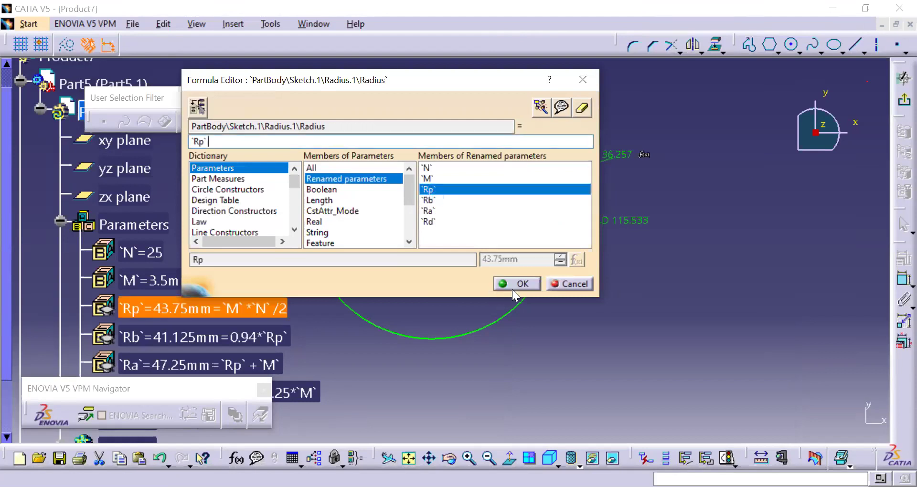
click(512, 285)
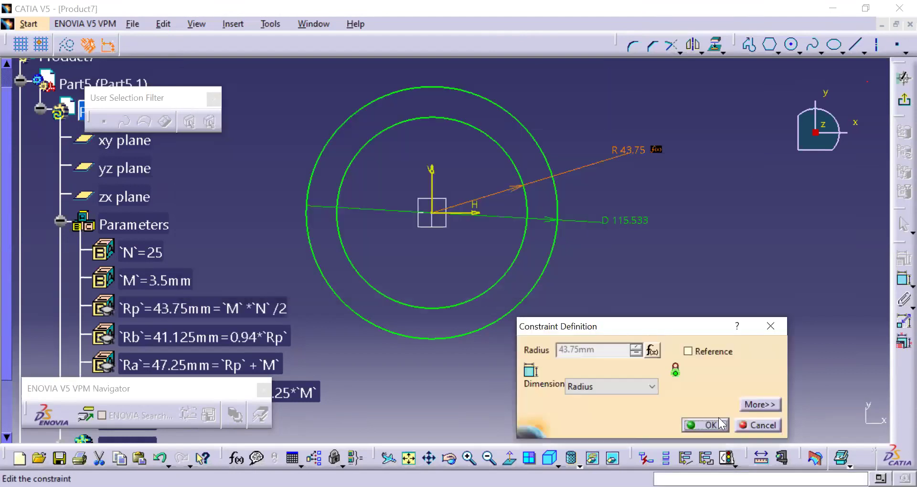
click(707, 426)
Change the outer circle's dimension to Radius and drive it with the formula Rb from the renamed parameters
double_click(628, 219)
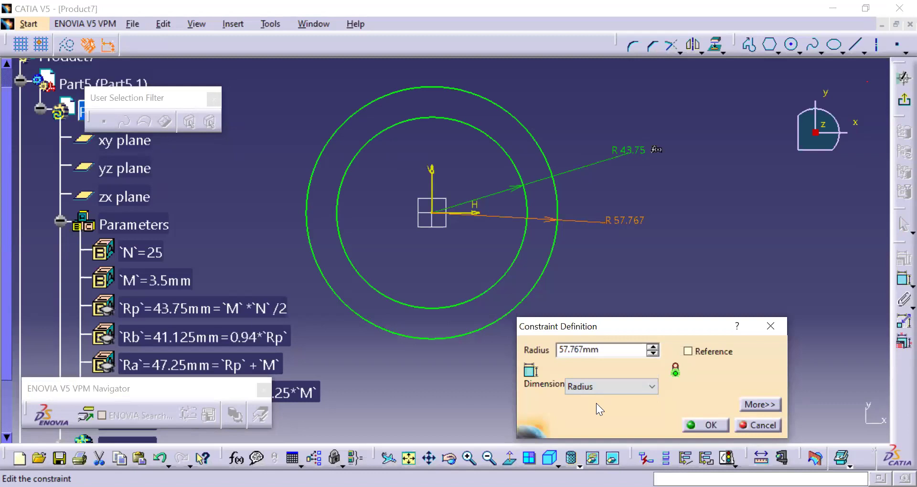
right_click(659, 183)
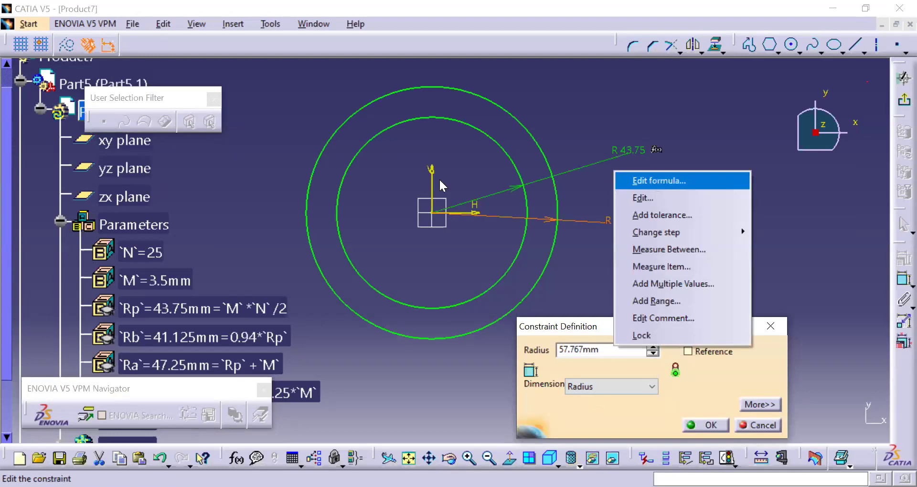
key(Return)
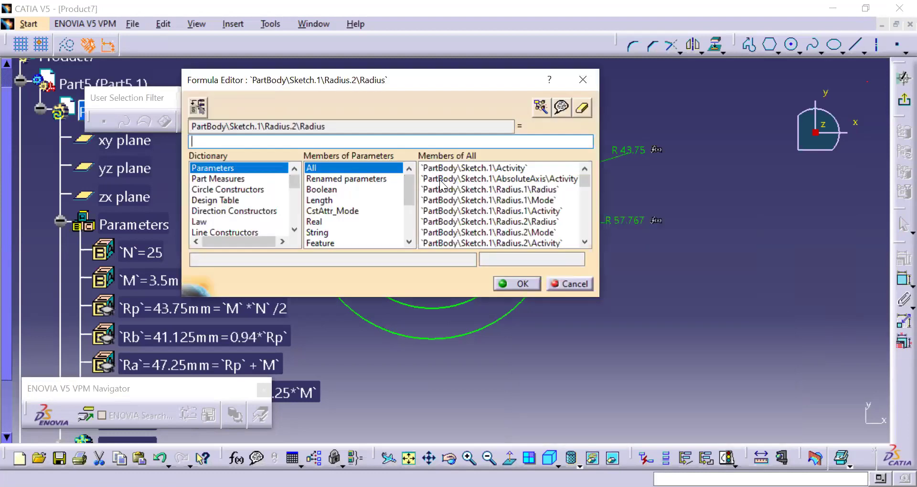
click(380, 181)
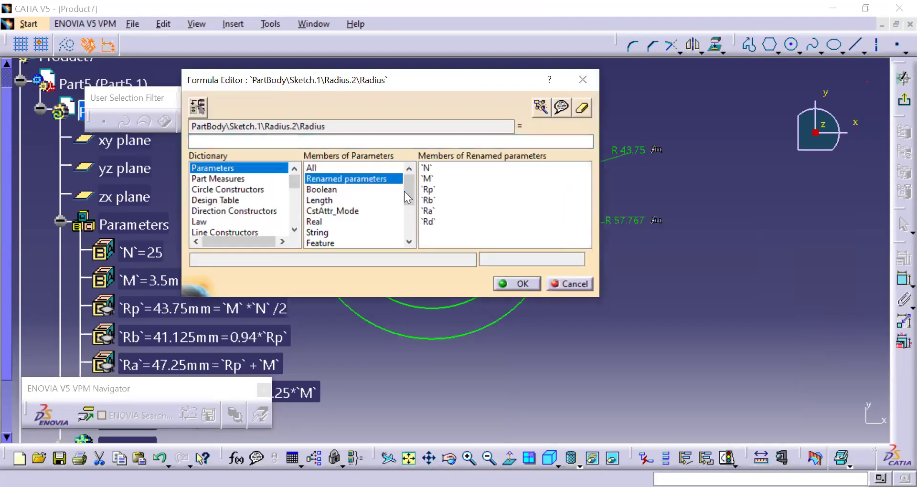
double_click(433, 201)
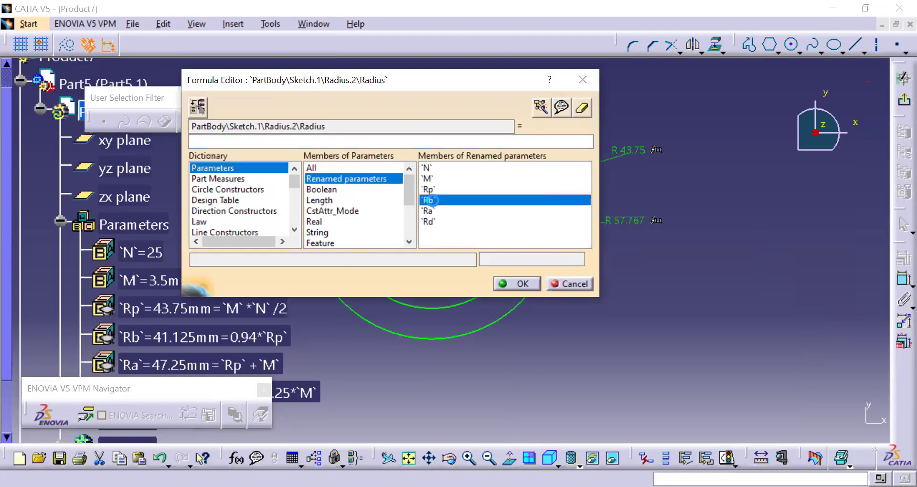
click(502, 286)
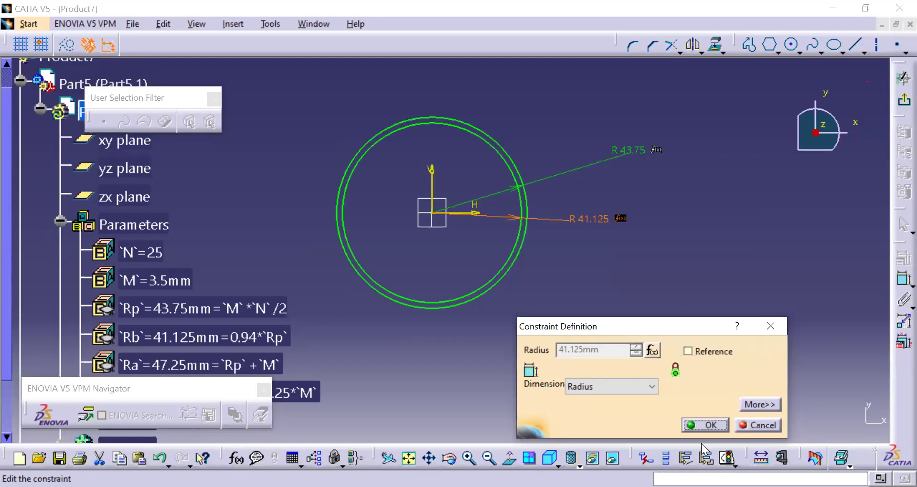
click(698, 423)
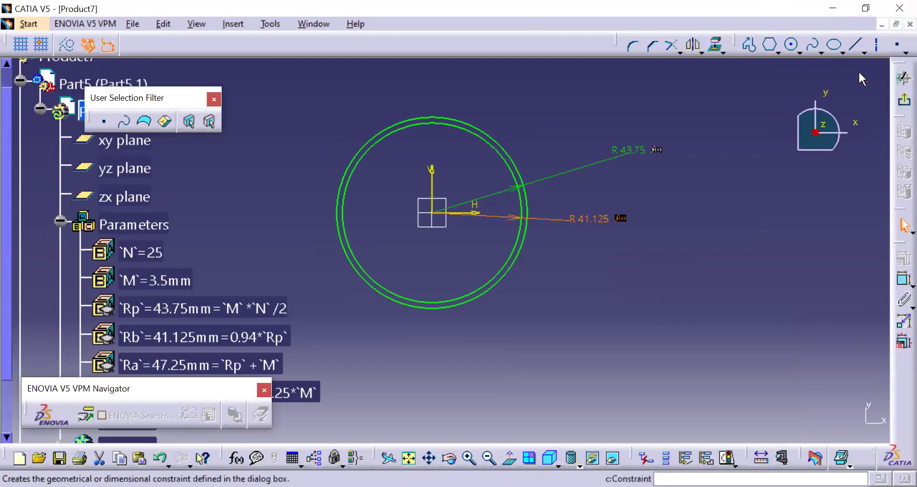
Sketch two axes from the origin past both circles, one about 72 mm long sloping up-left and the other up-right
click(876, 48)
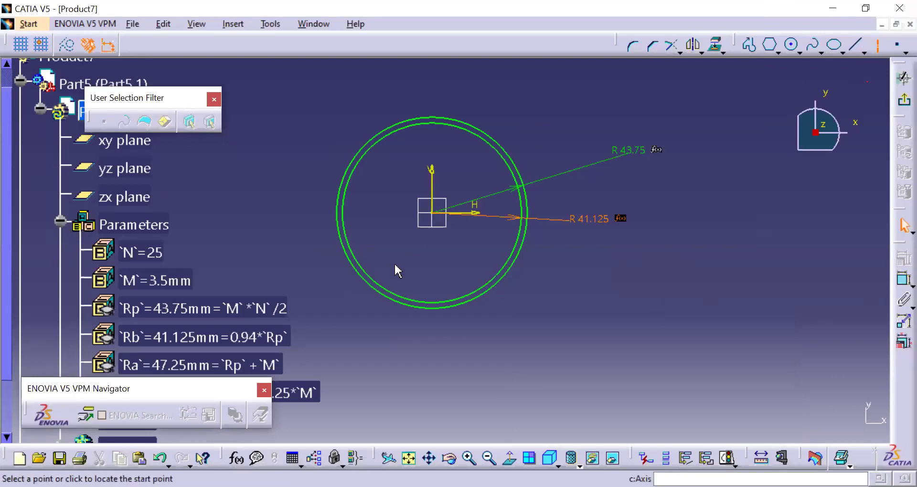
click(432, 213)
middle_drag(373, 69, 419, 154)
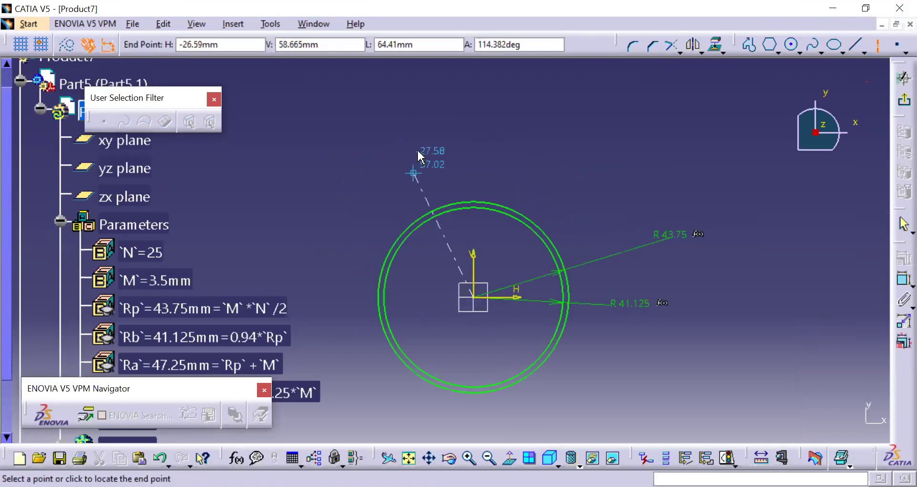
click(418, 153)
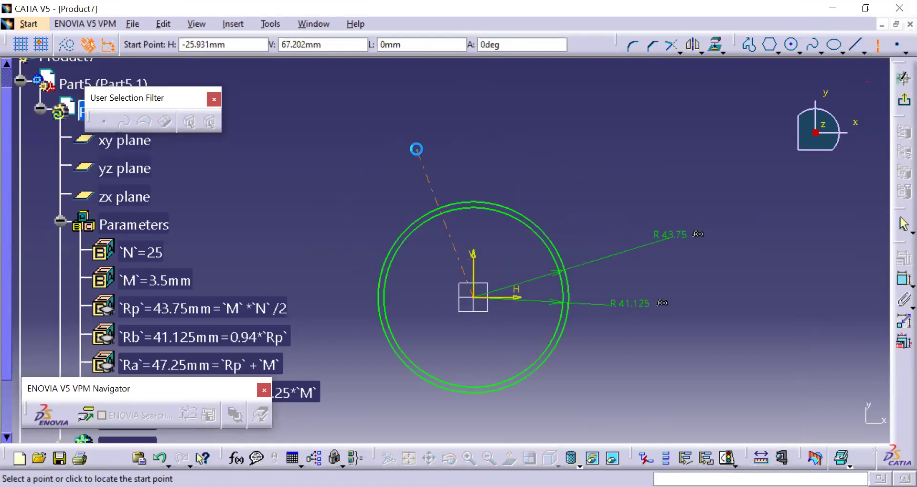
click(478, 298)
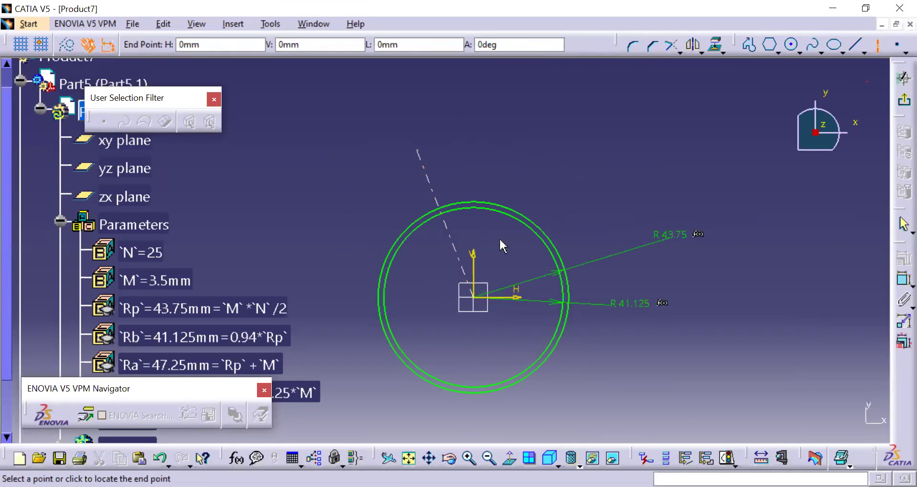
click(548, 157)
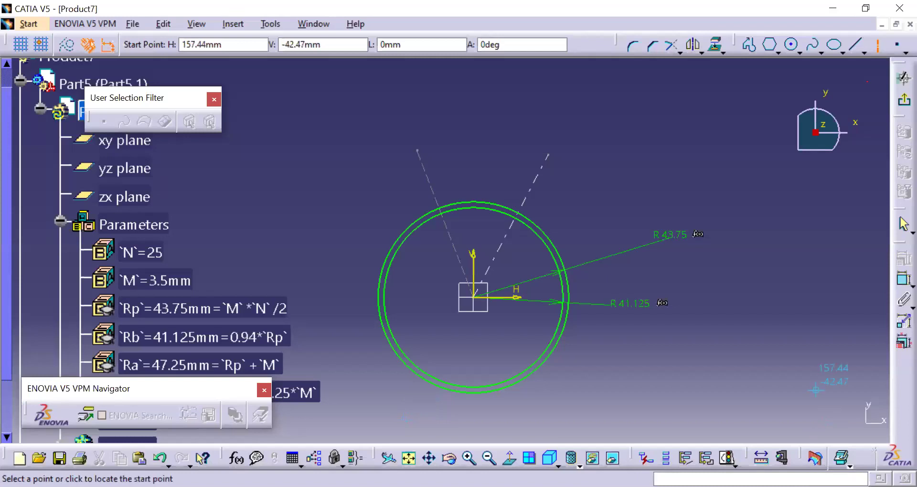
click(903, 280)
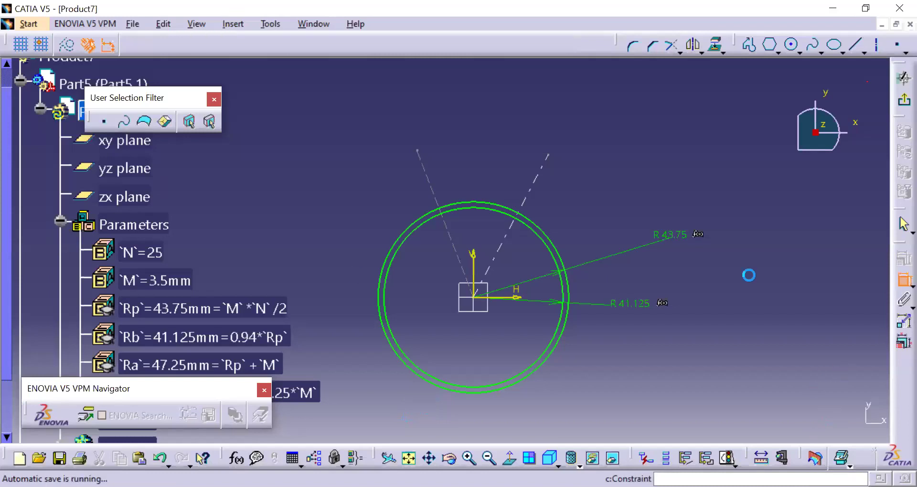
click(462, 260)
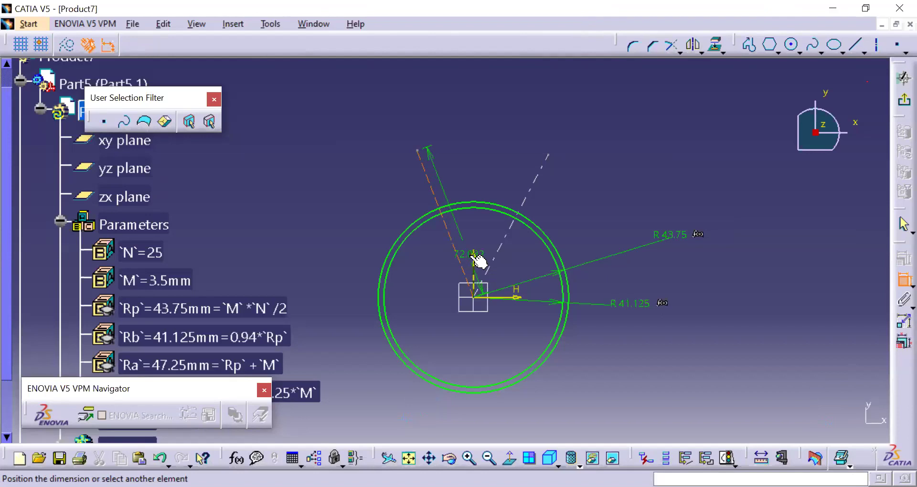
key(Escape)
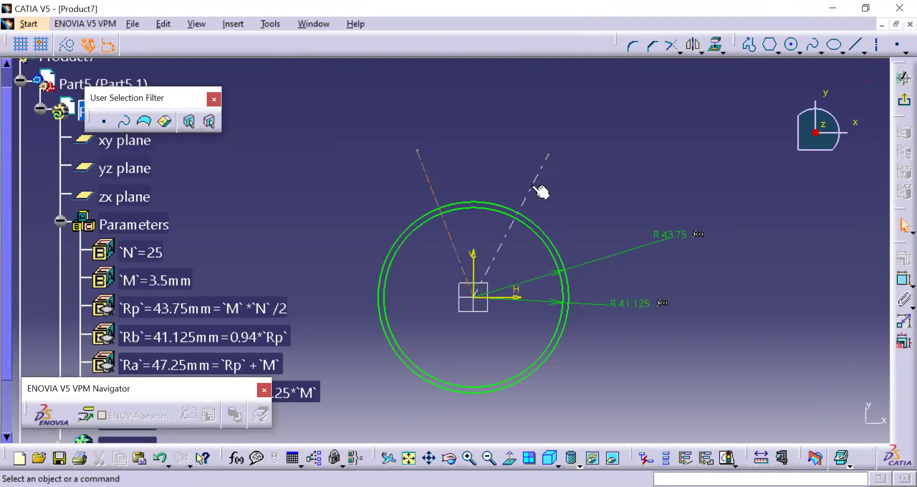
Swing the up-right axis to nearly vertical, about 81.6 mm long, and draw a third axis from the origin sloping up-right
mouse_move(536, 180)
mouse_down()
mouse_move(460, 145)
mouse_move(482, 162)
mouse_up()
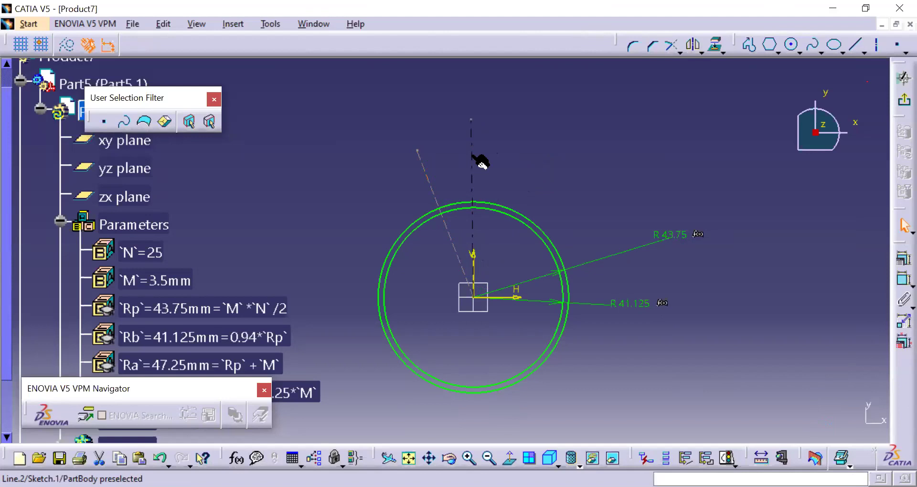
drag(482, 162, 478, 158)
click(553, 144)
click(877, 45)
click(474, 297)
click(520, 142)
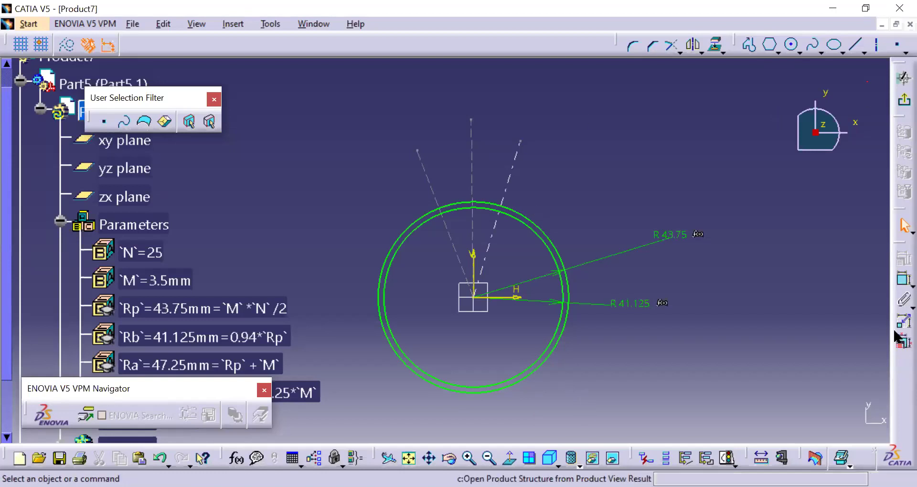
Dimension the angle between the two outer axes and set it to 20 degrees
click(904, 280)
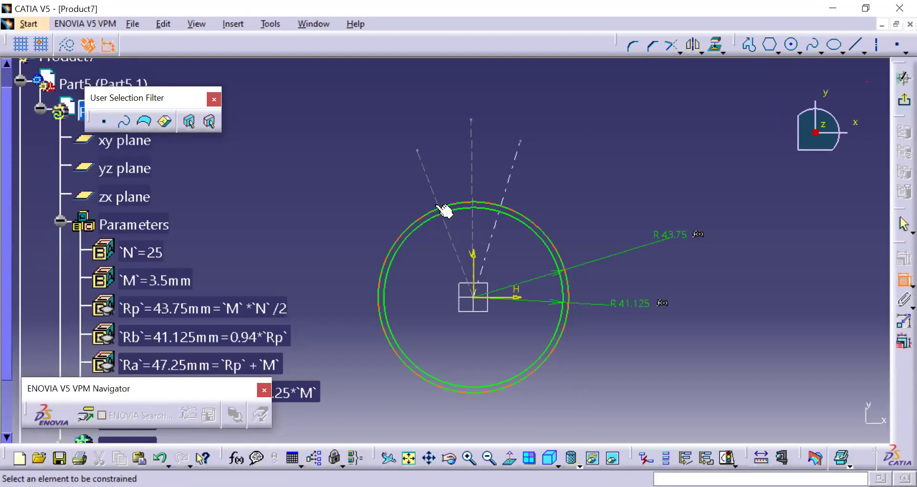
click(427, 174)
click(508, 181)
click(478, 179)
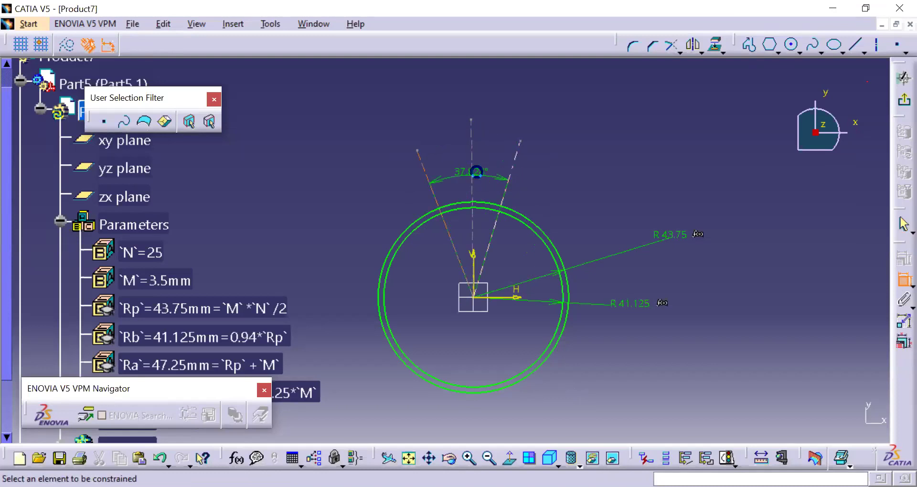
double_click(477, 179)
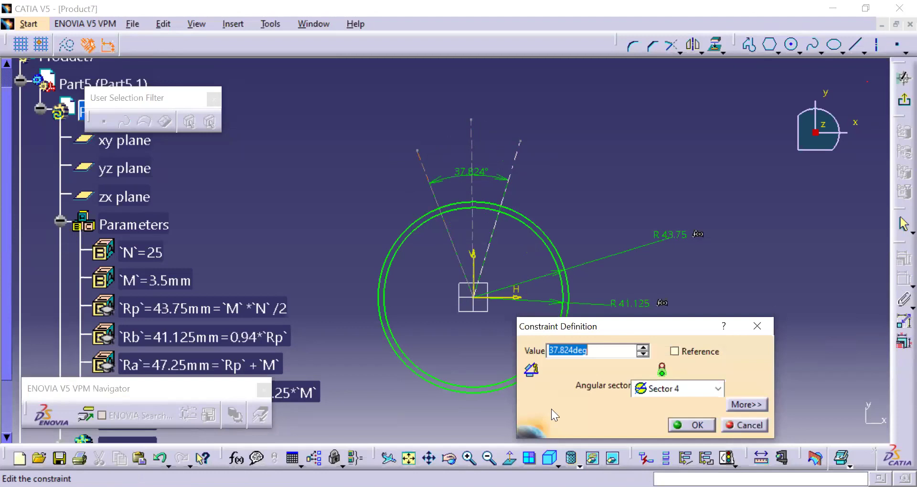
click(254, 62)
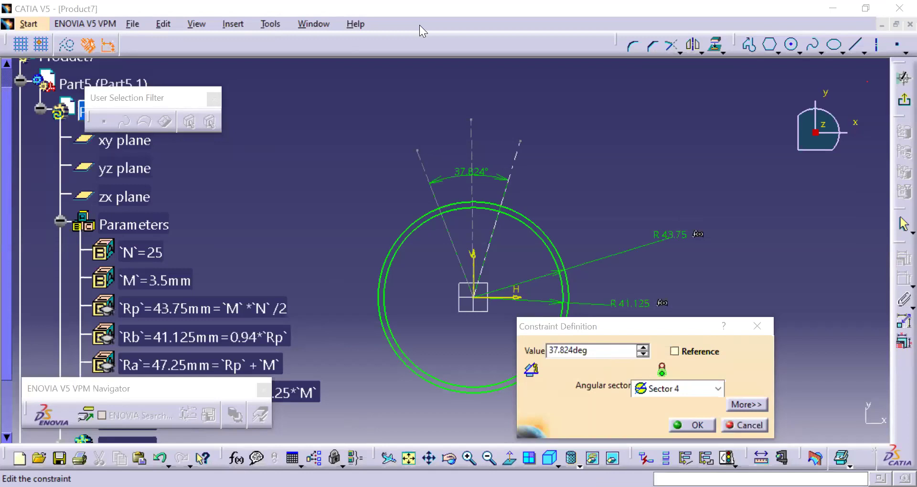
click(596, 372)
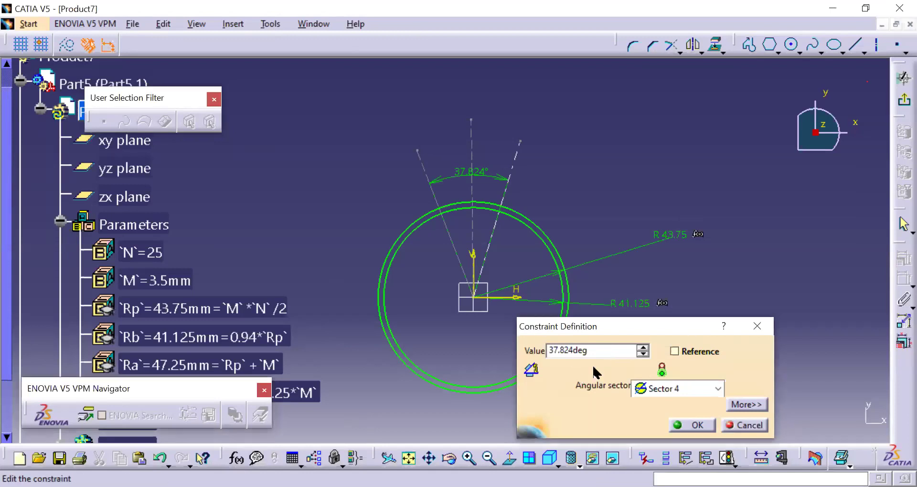
drag(593, 351, 487, 348)
text(20)
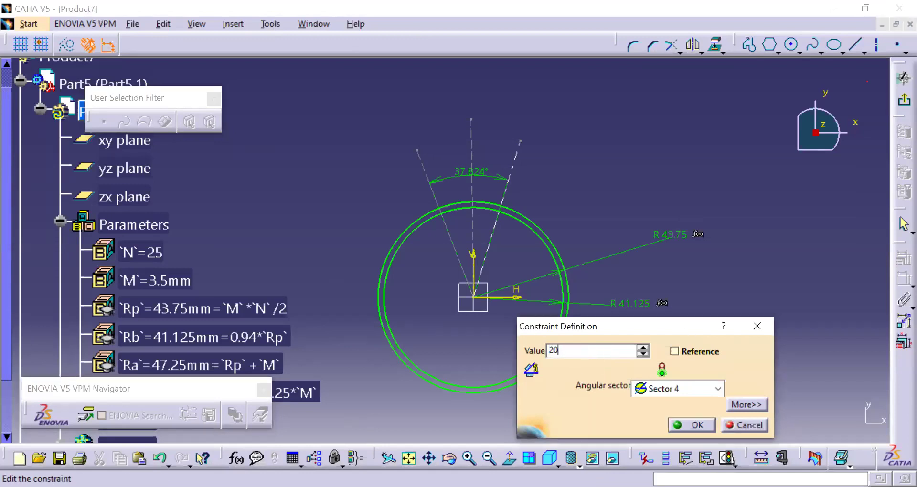
key(Return)
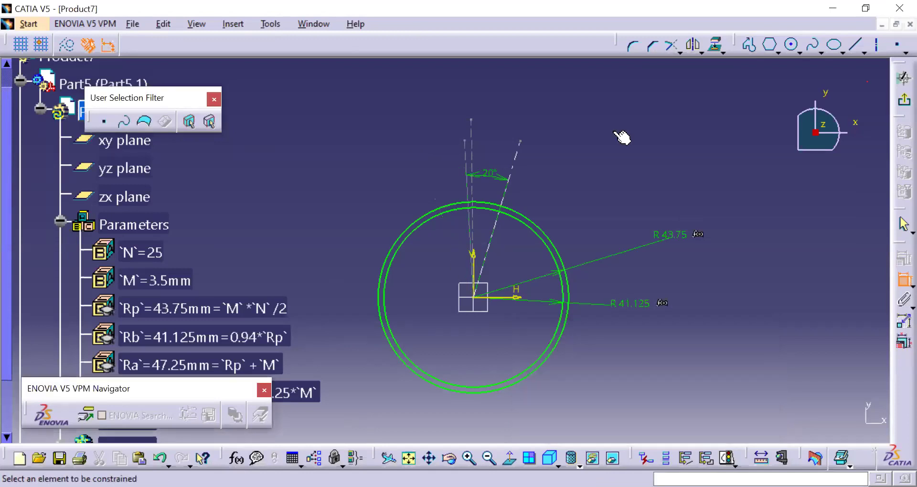
Constrain the middle axis through the origin to be vertical
click(472, 127)
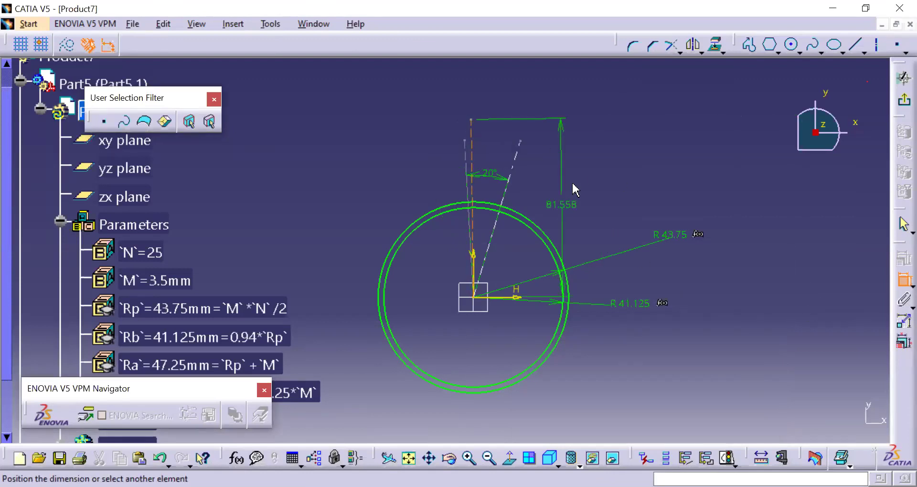
right_click(576, 182)
click(631, 280)
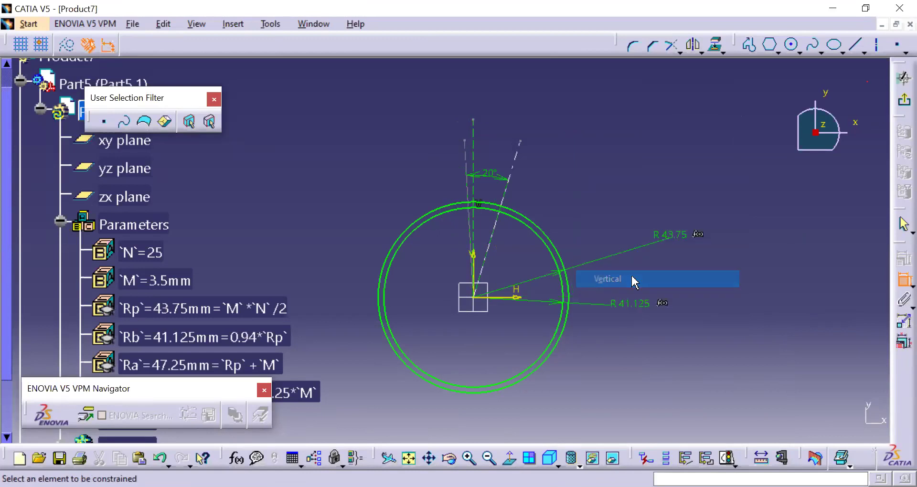
Dimension the angle between the vertical axis and the axis just left of it
mouse_move(626, 208)
middle_down()
mouse_move(543, 225)
mouse_move(512, 211)
middle_up()
click(519, 208)
click(519, 207)
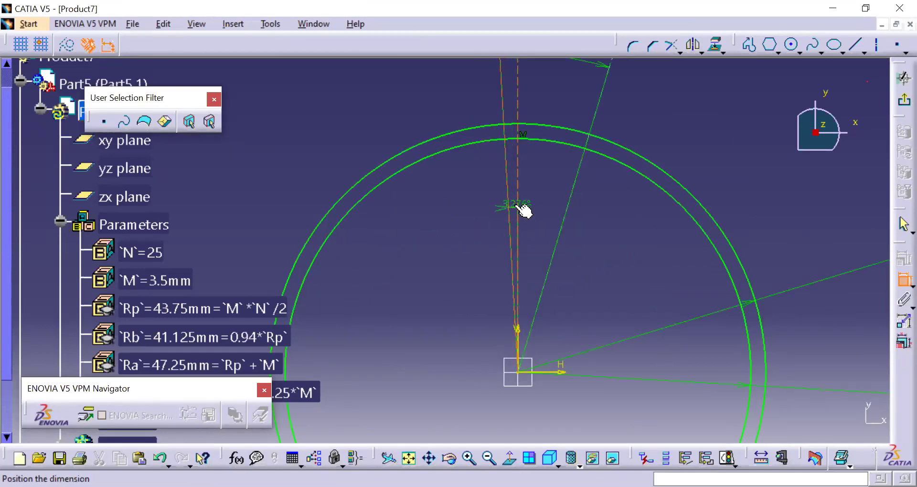
click(520, 181)
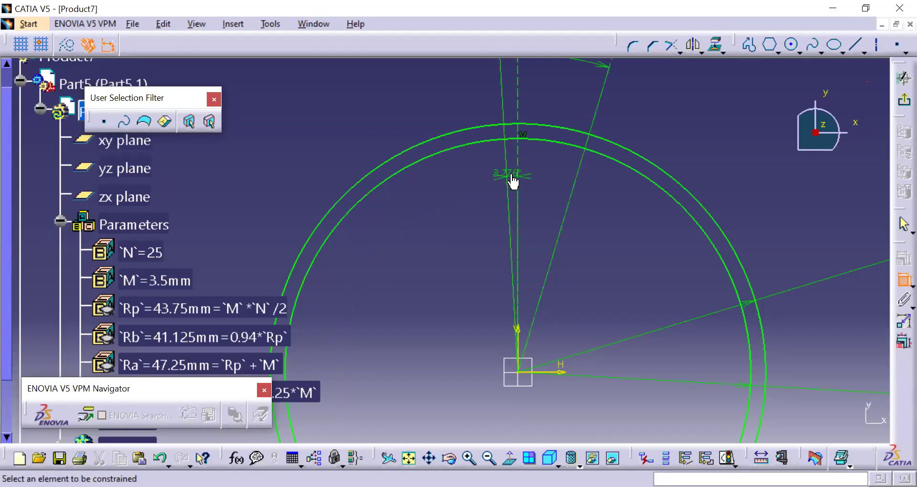
Try to drive the angle between the left and vertical axes with the formula 90/`N` deg
right_click(611, 352)
click(653, 190)
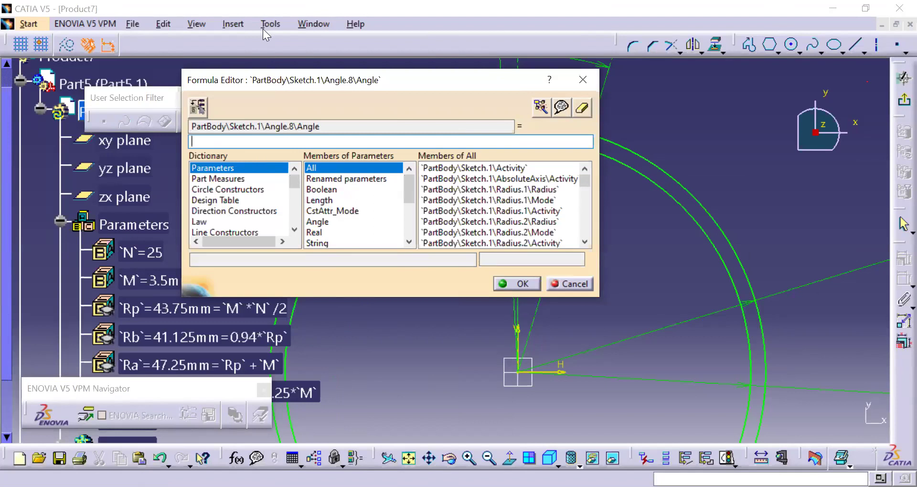
click(247, 142)
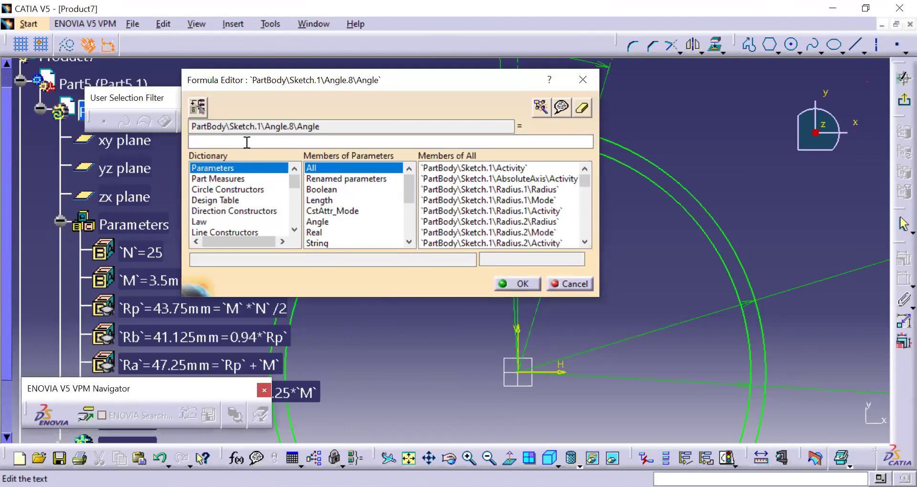
text(90)
click(240, 141)
text(90/)
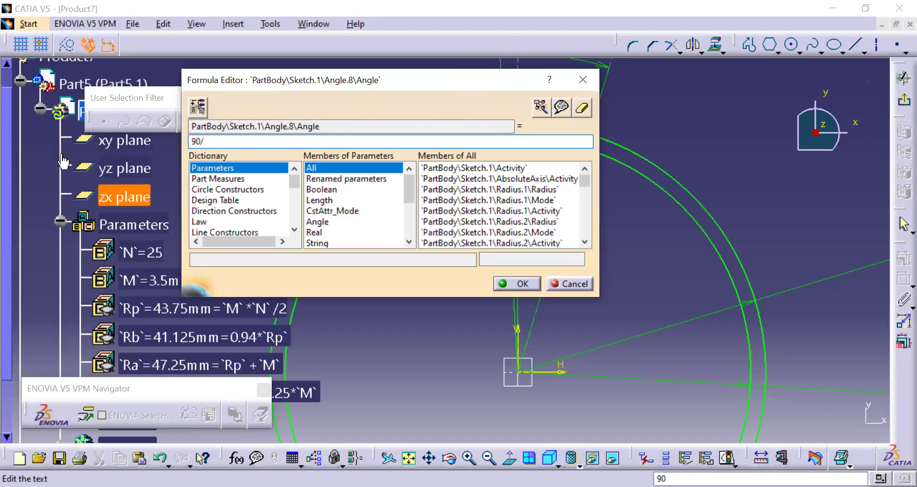
click(354, 179)
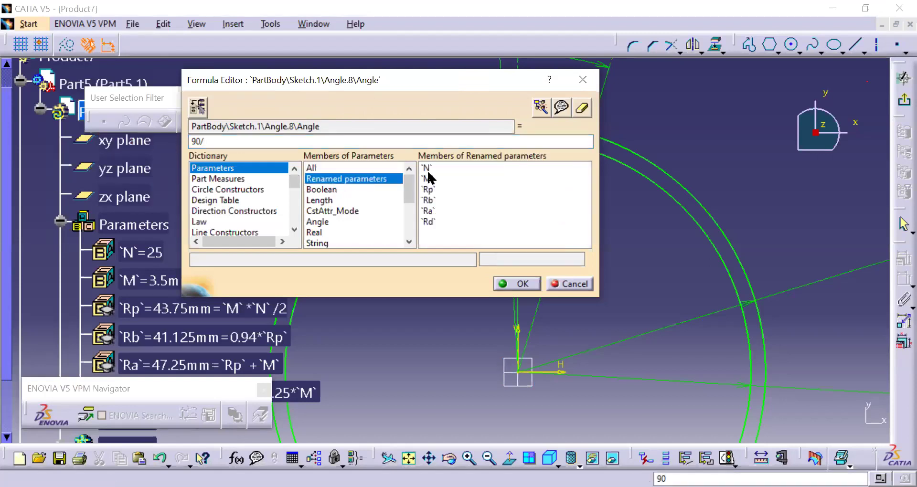
double_click(427, 170)
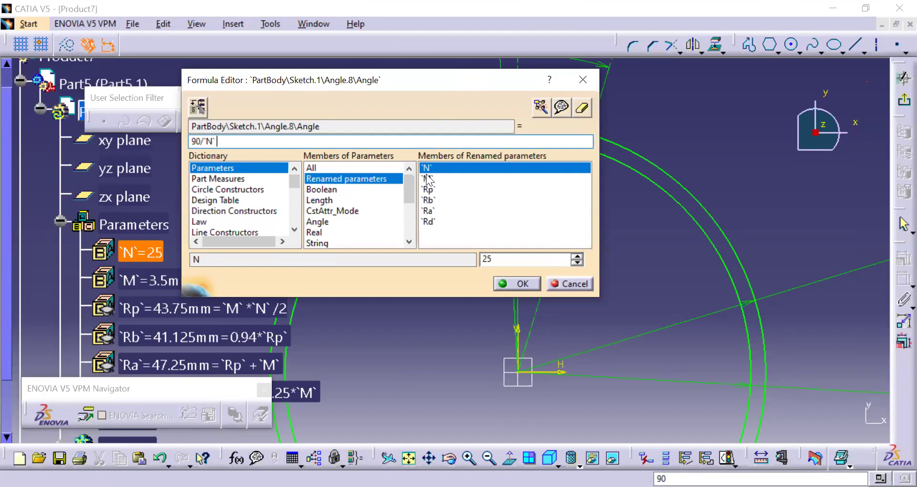
text(deg)
click(506, 284)
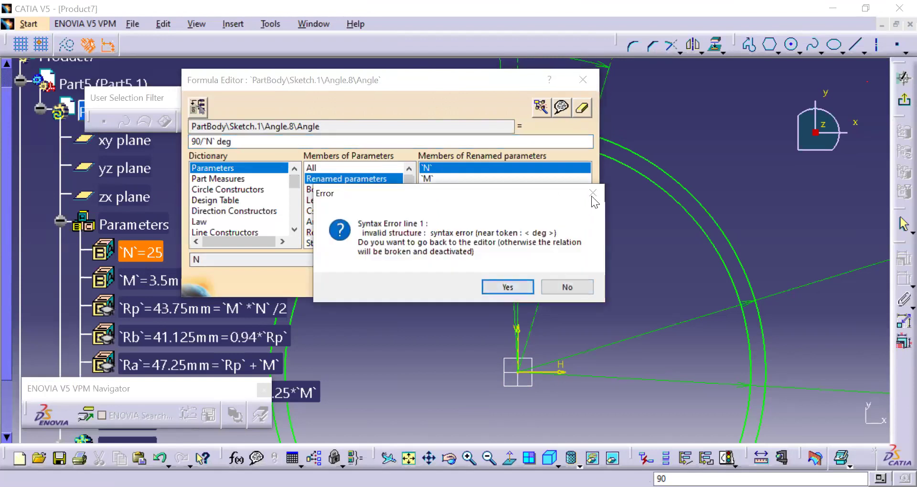
click(569, 287)
click(567, 287)
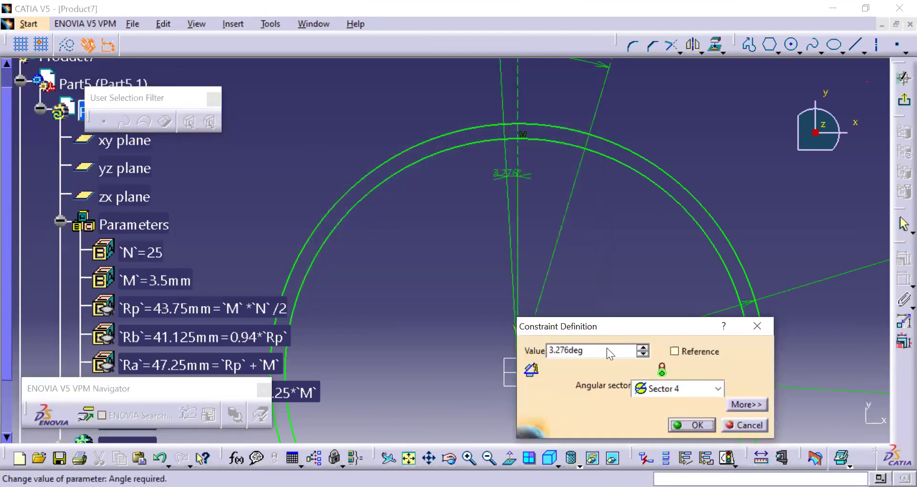
Drive the angle between the left and vertical axes with the formula 90/`N` *1 deg, using the renamed parameter N
right_click(607, 349)
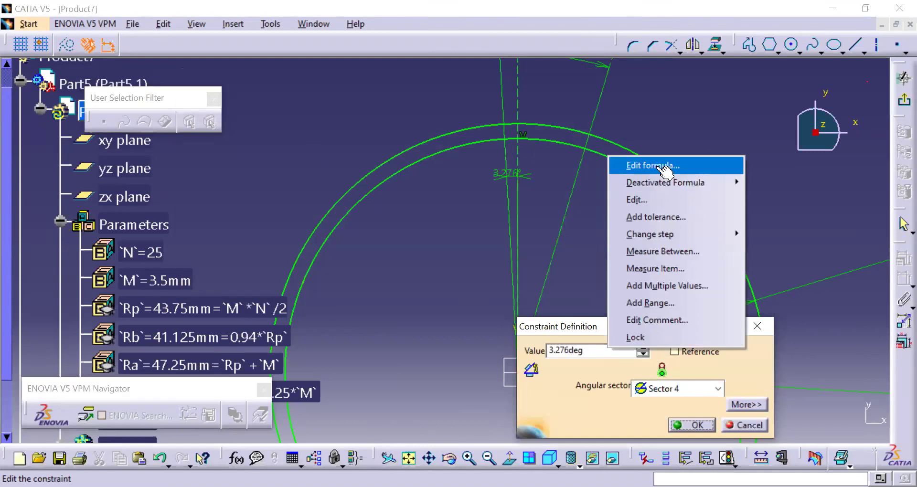
click(665, 167)
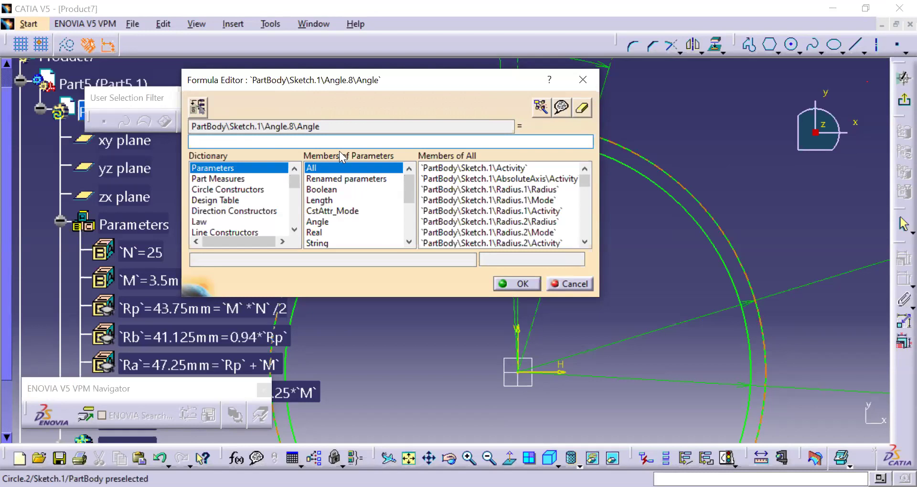
text(90/)
click(356, 178)
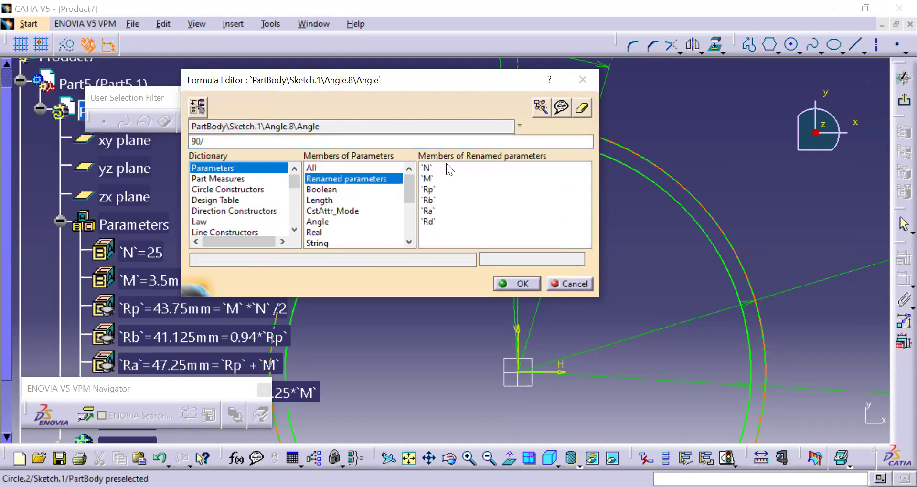
double_click(447, 165)
text(*1 )
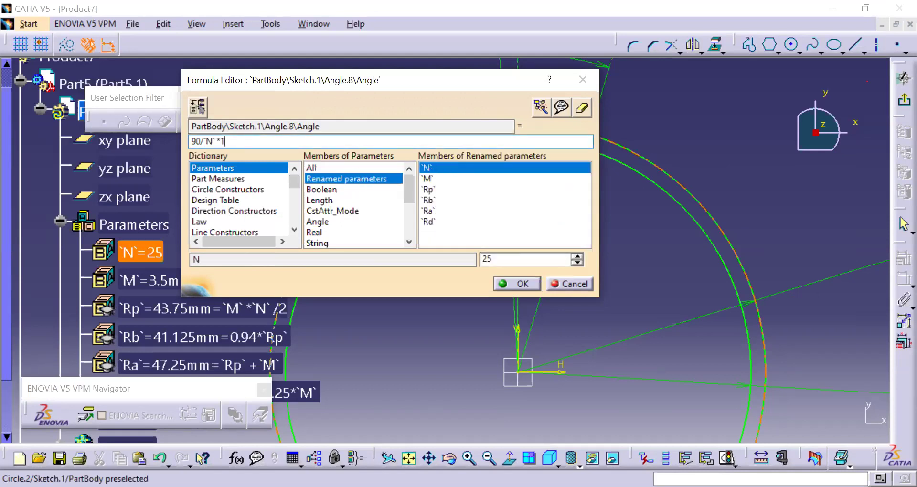
text(deg)
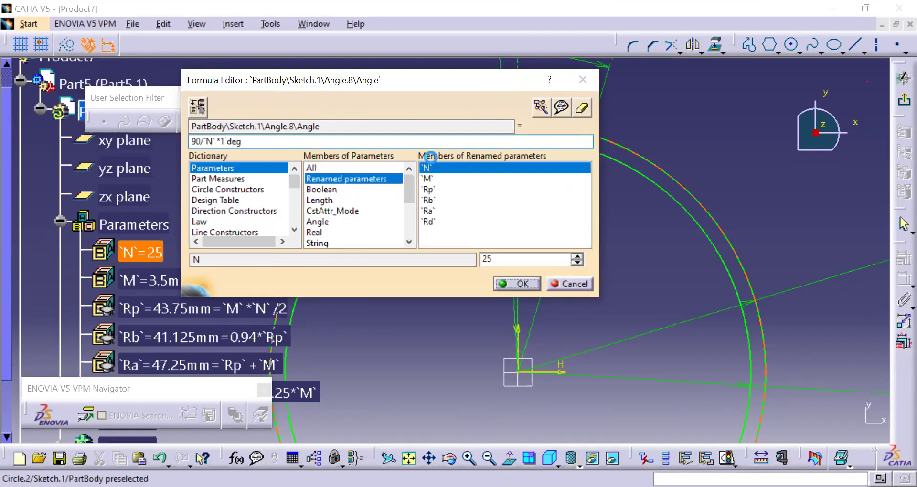
key(Return)
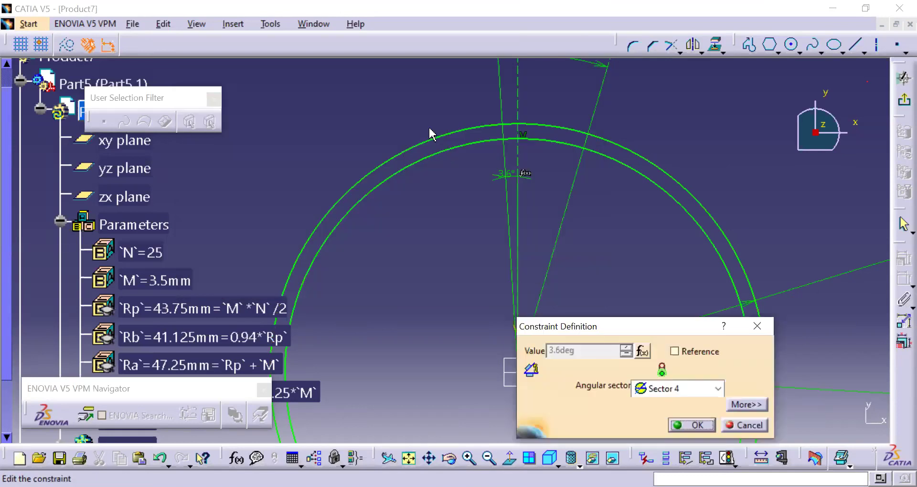
click(683, 424)
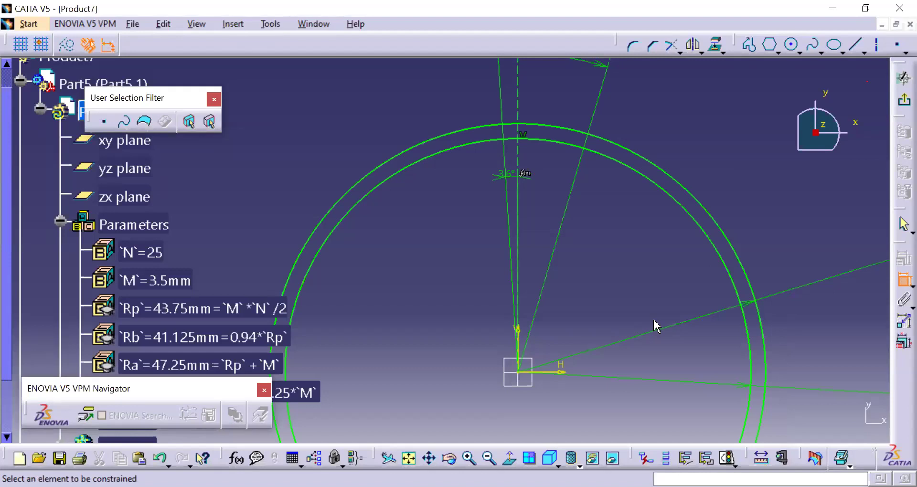
Draw a circle centred where the 20° axis meets the base circle, passing through the pitch circle's intersection with the left axis
mouse_move(588, 262)
middle_down()
mouse_move(584, 239)
mouse_move(526, 332)
mouse_move(531, 346)
middle_up()
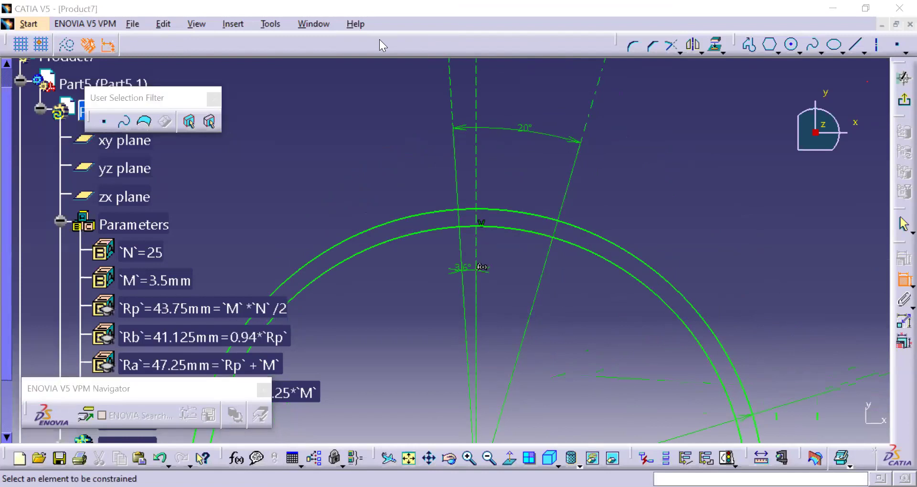
click(791, 45)
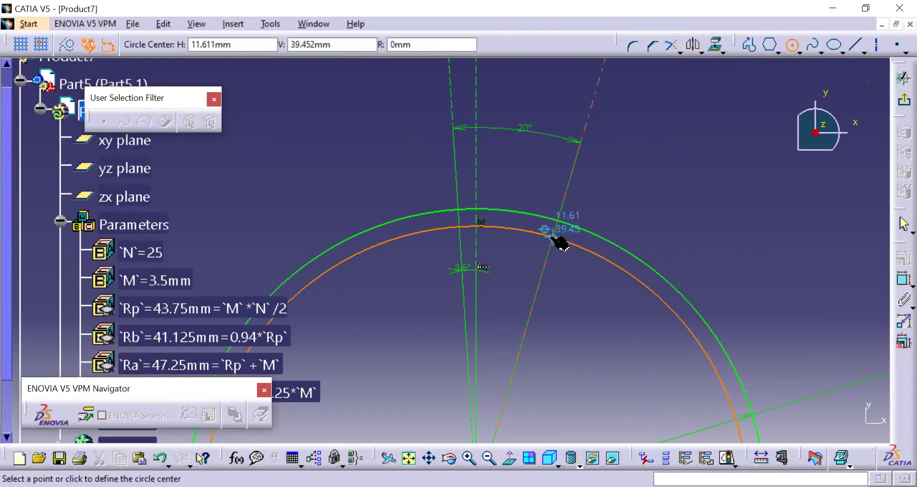
click(553, 237)
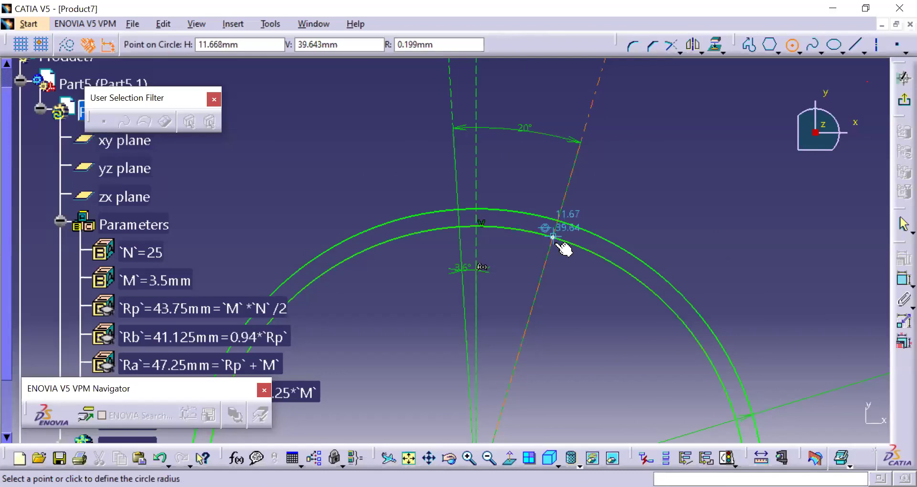
click(470, 217)
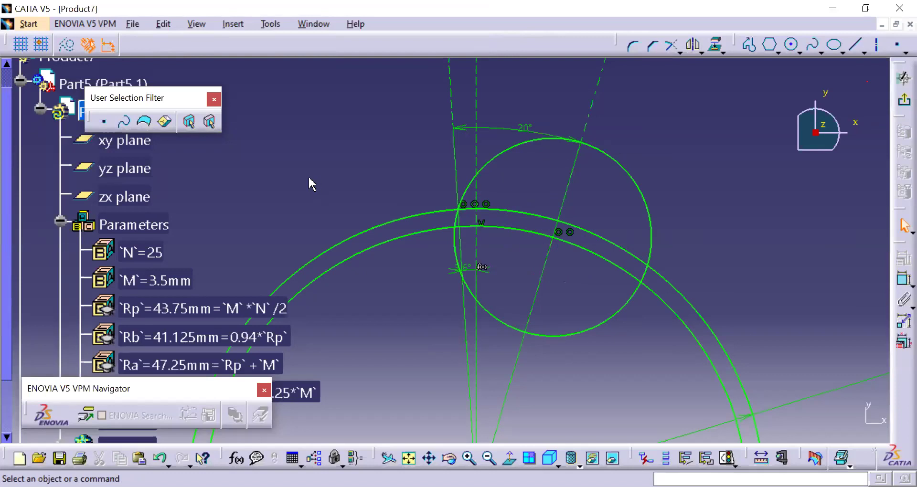
Convert the two concentric pitch and base circles to construction geometry
click(699, 310)
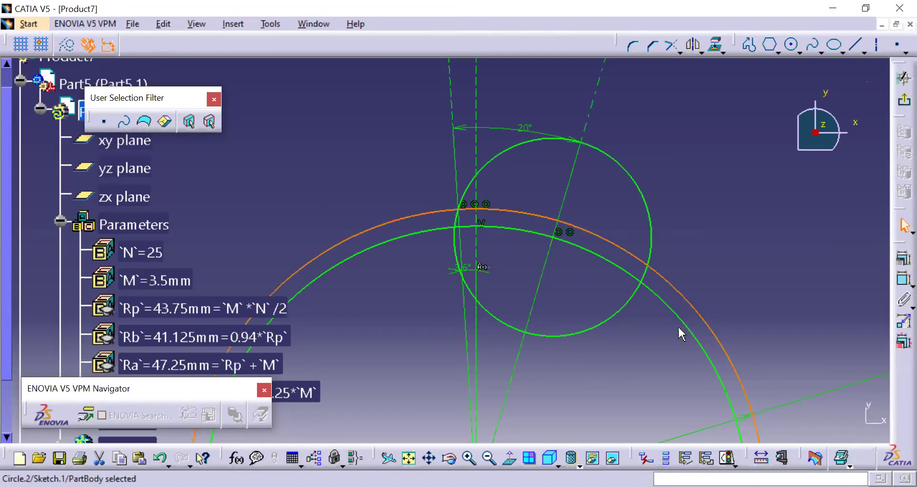
ctrl+click(695, 334)
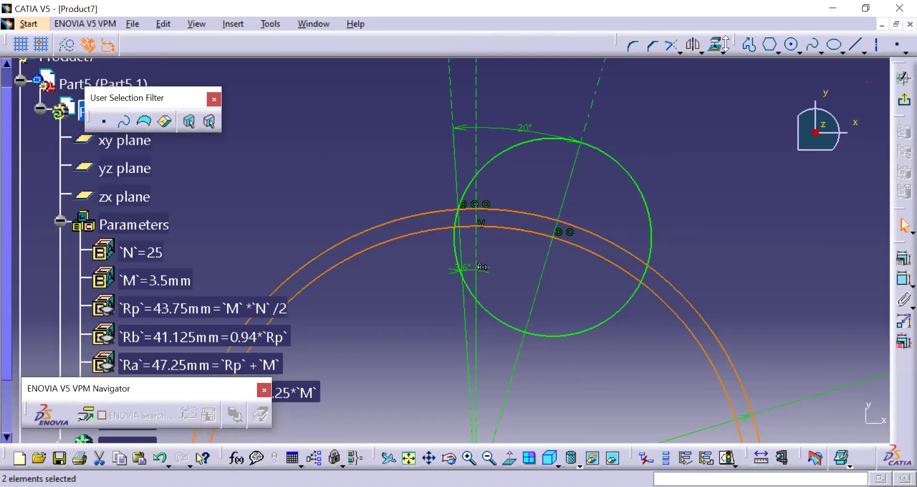
click(67, 45)
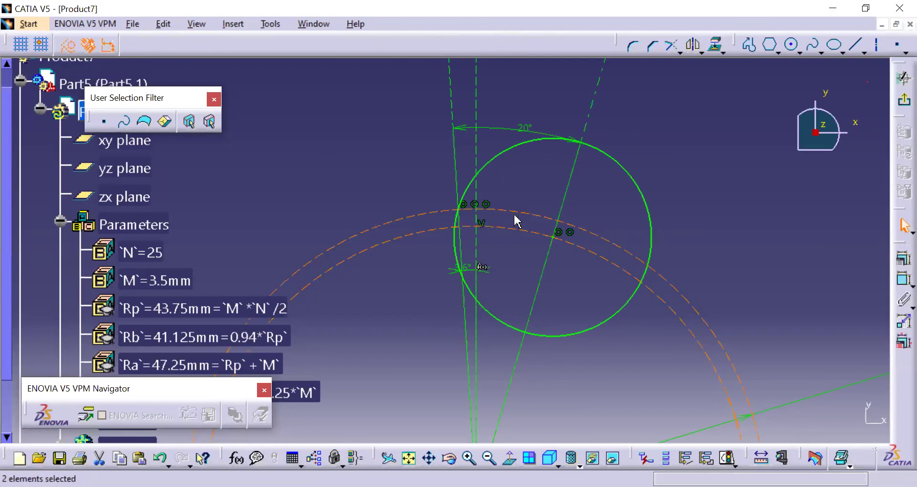
click(756, 213)
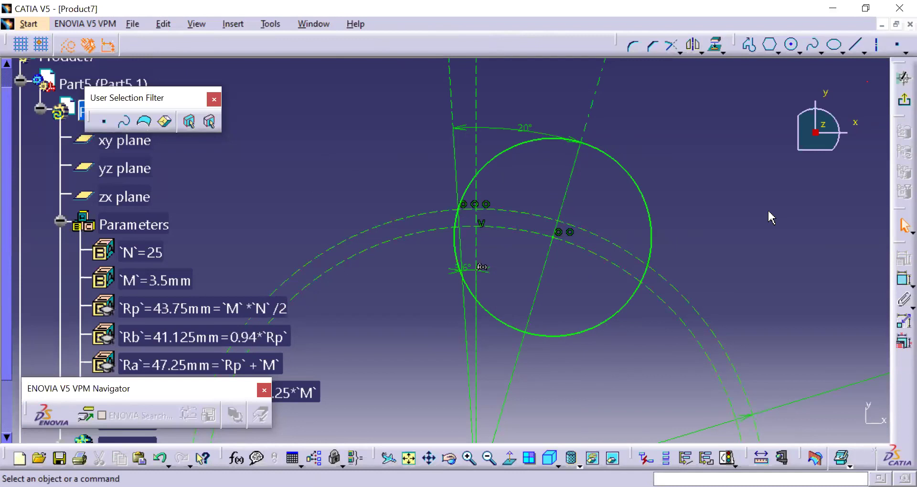
Switch off construction mode and try a circle of about 49 mm radius centred on the origin
click(795, 47)
middle_drag(528, 234, 545, 151)
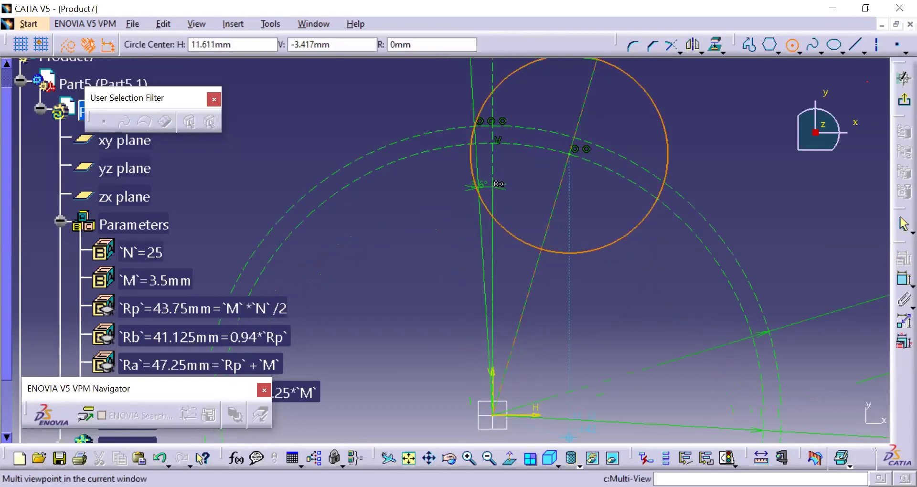
click(492, 415)
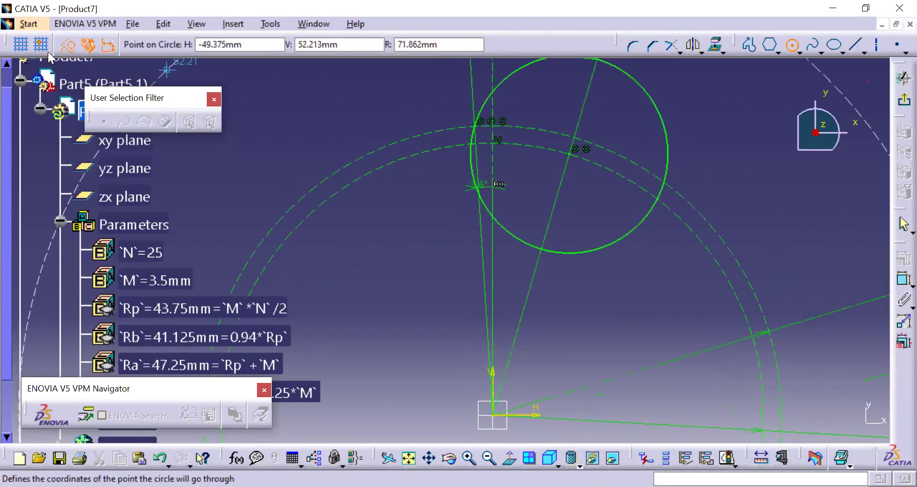
click(69, 47)
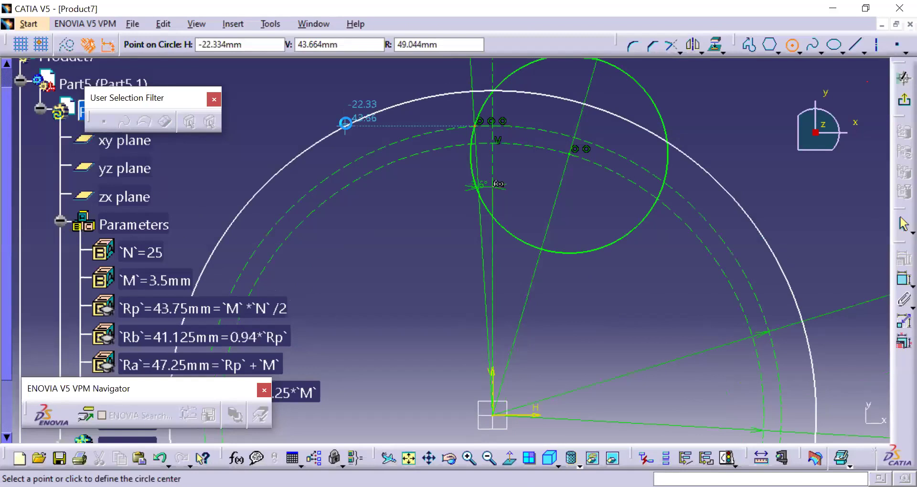
click(351, 125)
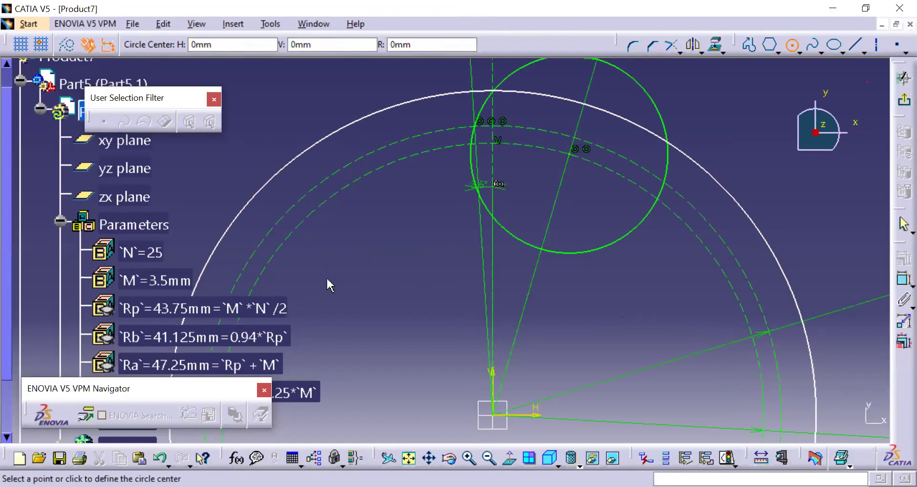
key(Escape)
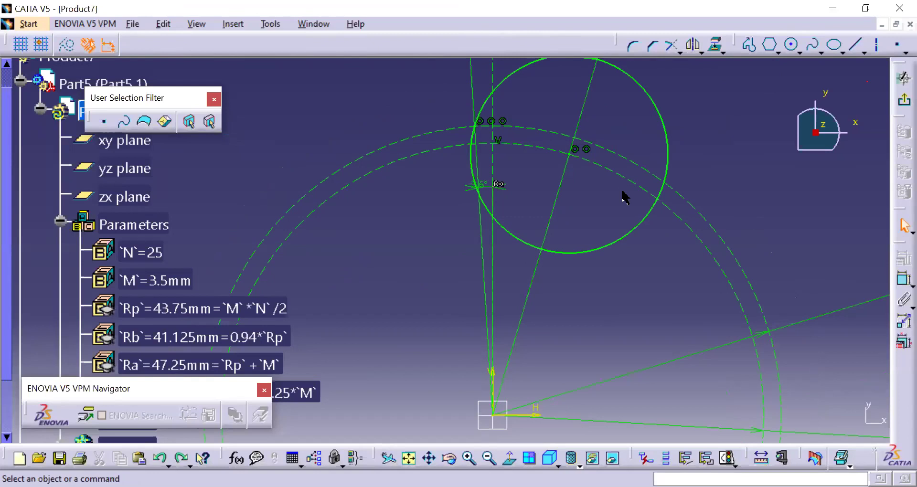
Draw two standard circles centred on the origin, with radii of about 70 mm and 91 mm
mouse_move(516, 176)
middle_down()
mouse_move(478, 177)
mouse_move(417, 88)
middle_up()
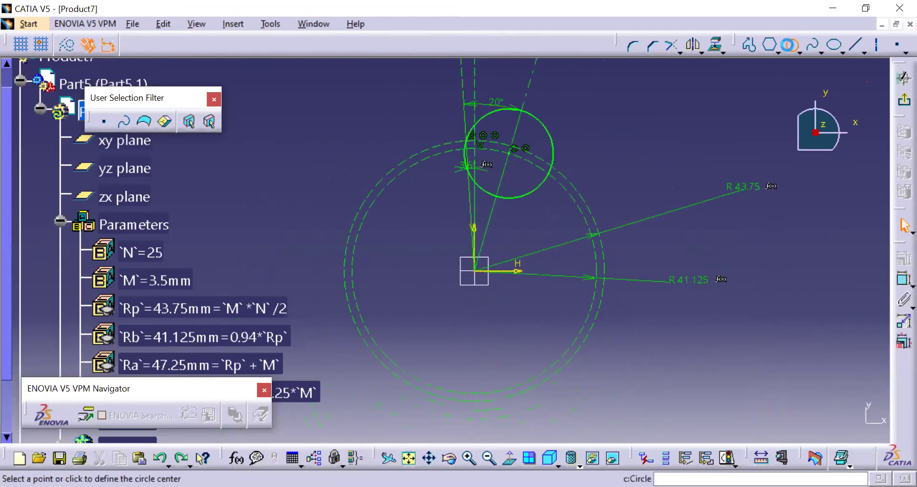
click(792, 45)
click(475, 271)
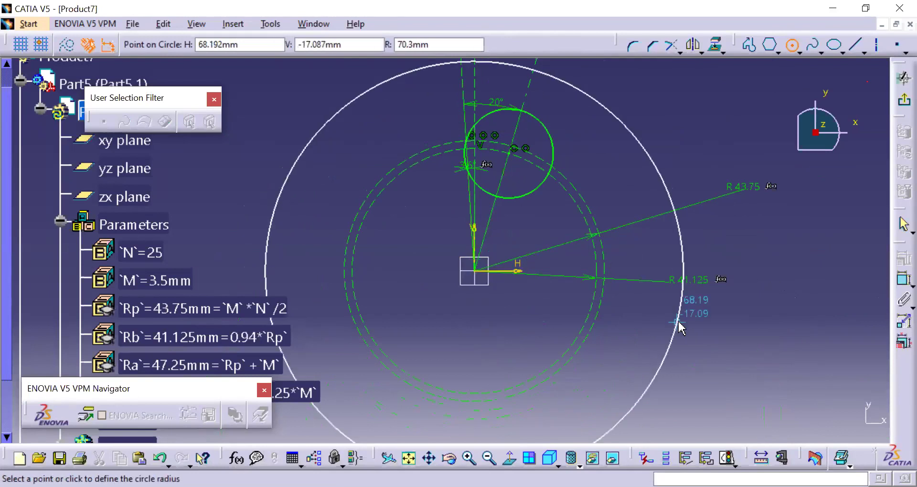
click(679, 324)
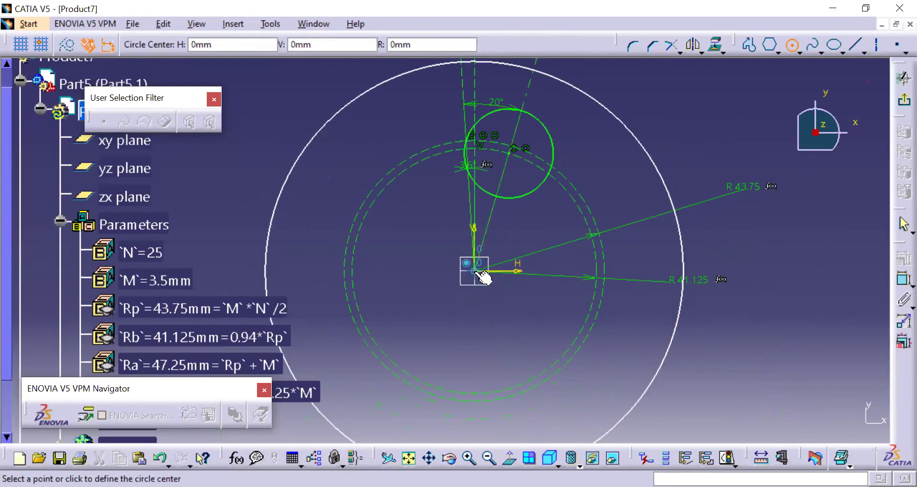
click(475, 271)
click(738, 334)
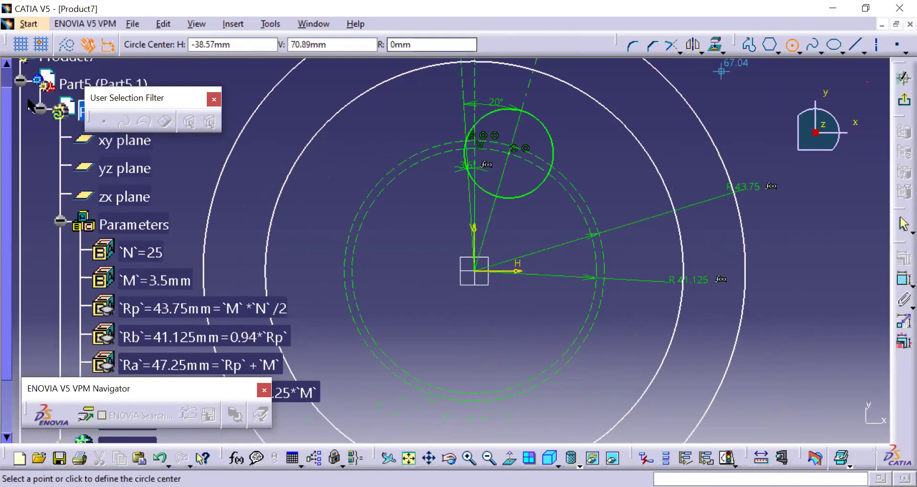
Dimension the radii of the two large outer circles
click(904, 279)
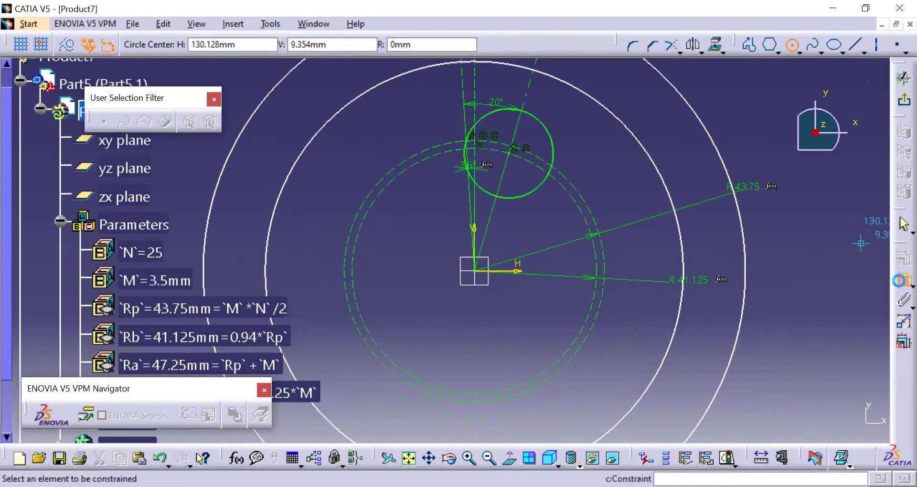
click(683, 243)
click(790, 236)
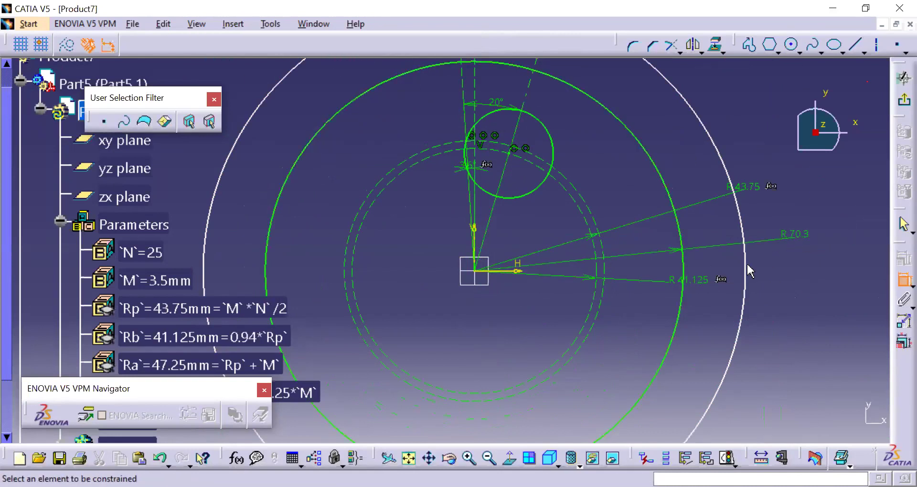
click(744, 271)
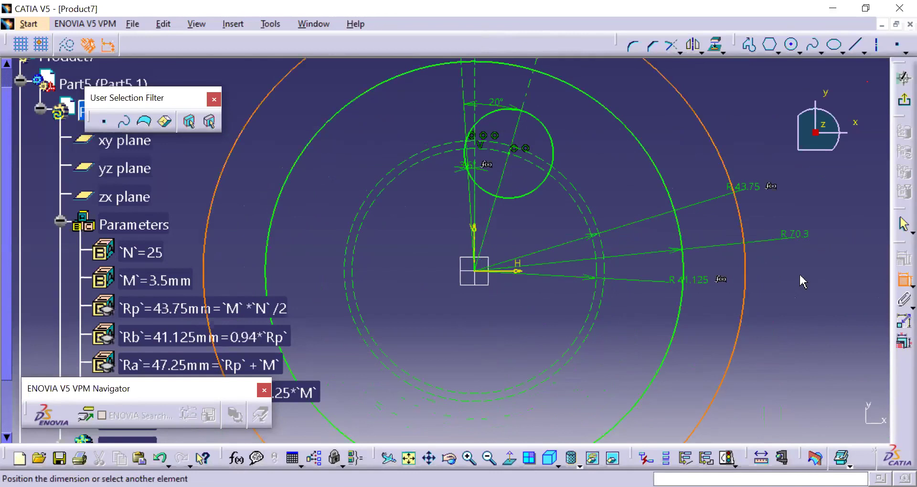
click(807, 329)
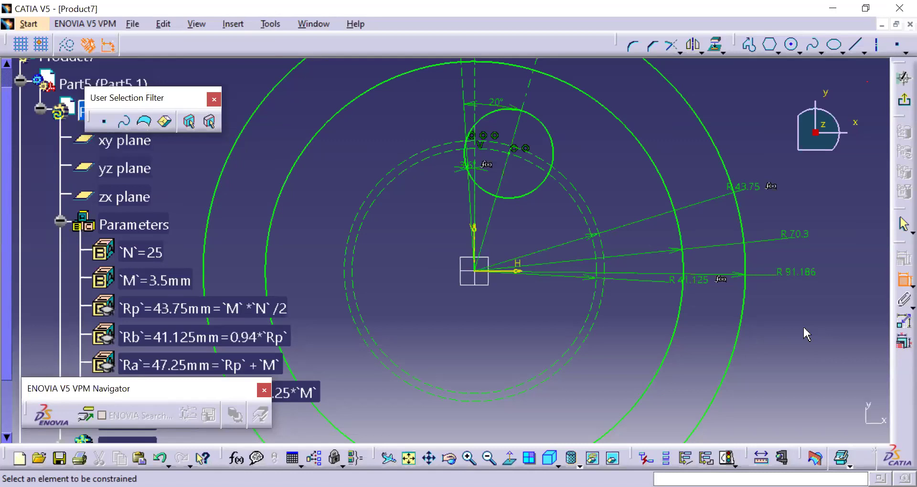
Drive the radius of the smaller of the two large circles with a formula equal to the renamed parameter Ra
double_click(796, 233)
right_click(609, 344)
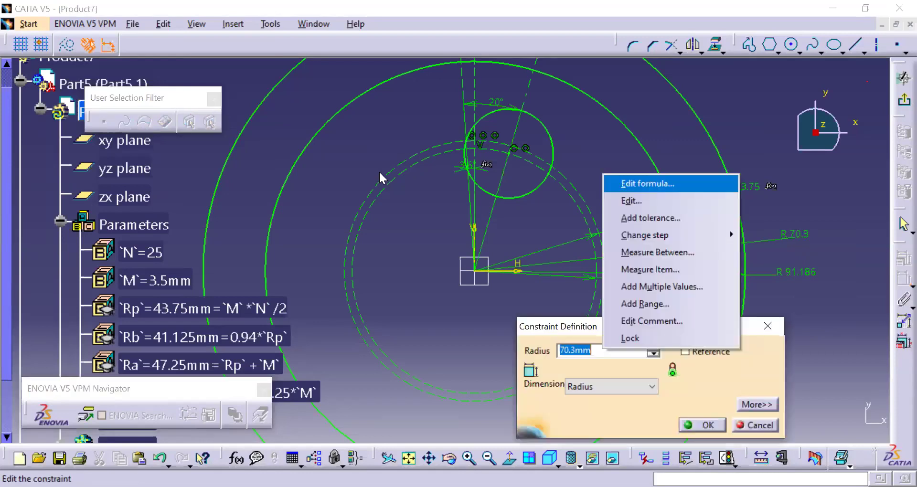
key(Return)
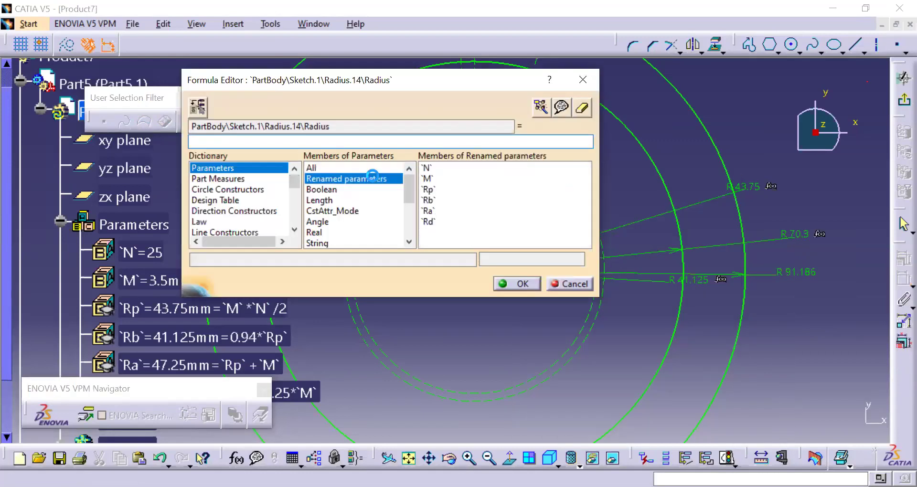
double_click(428, 210)
click(512, 283)
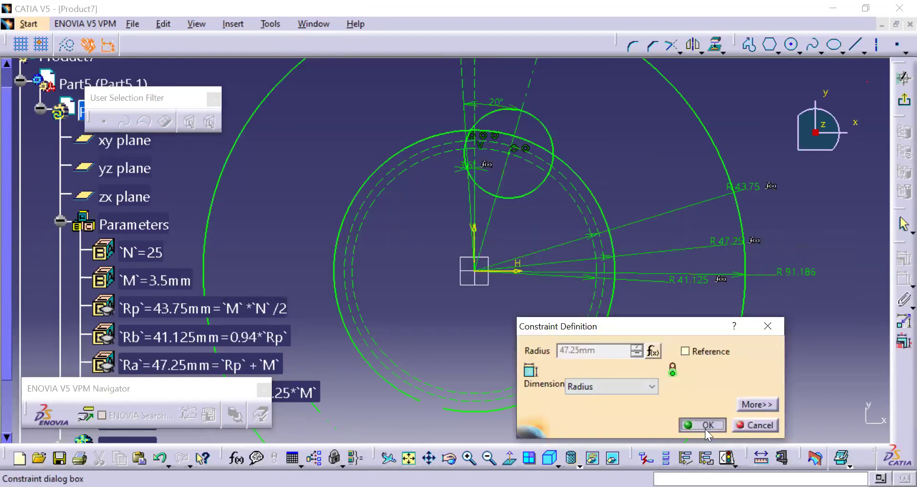
click(705, 429)
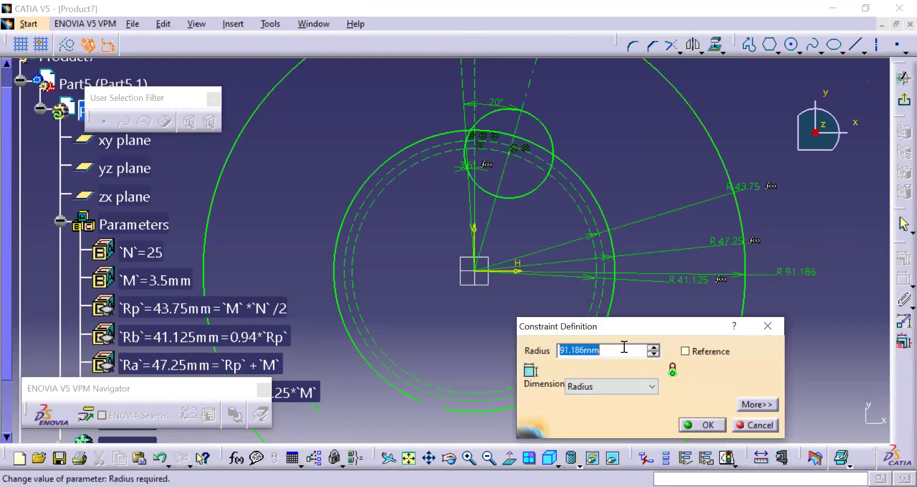
Drive the radius of the outermost circle with a formula equal to the renamed parameter Rd
right_click(625, 347)
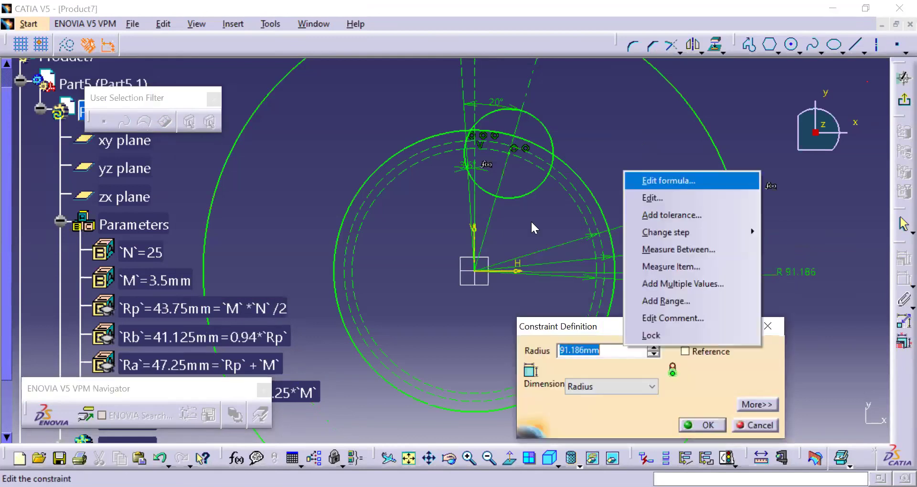
click(668, 181)
click(347, 178)
double_click(429, 222)
click(515, 284)
click(701, 426)
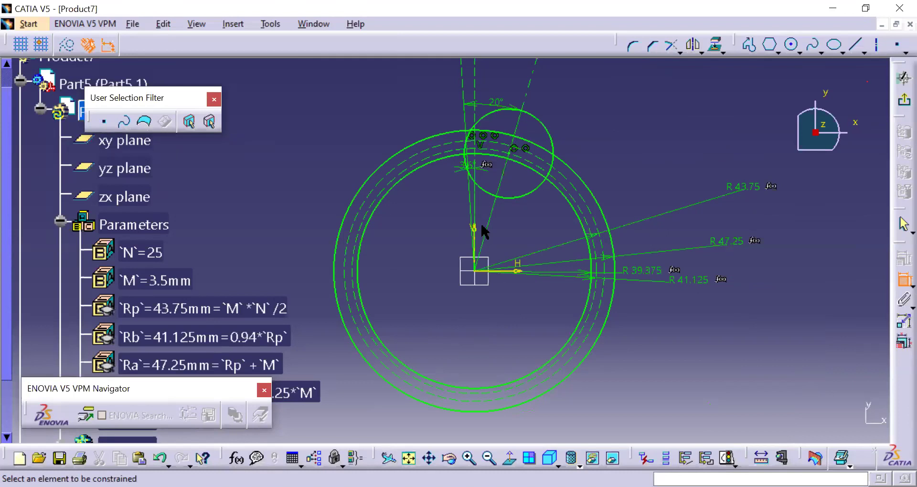
Hide the two dashed construction circles for the pitch and base radii
mouse_move(445, 250)
middle_down()
mouse_move(444, 237)
mouse_move(721, 168)
mouse_move(313, 190)
middle_up()
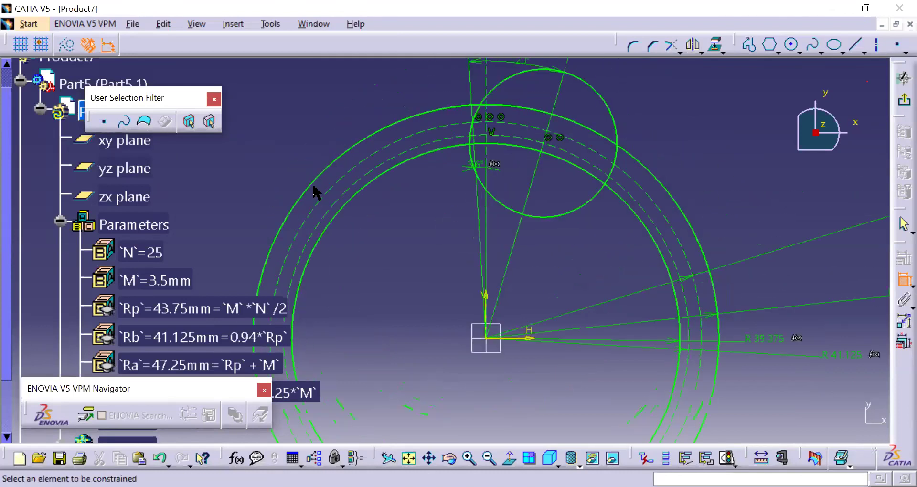
click(341, 196)
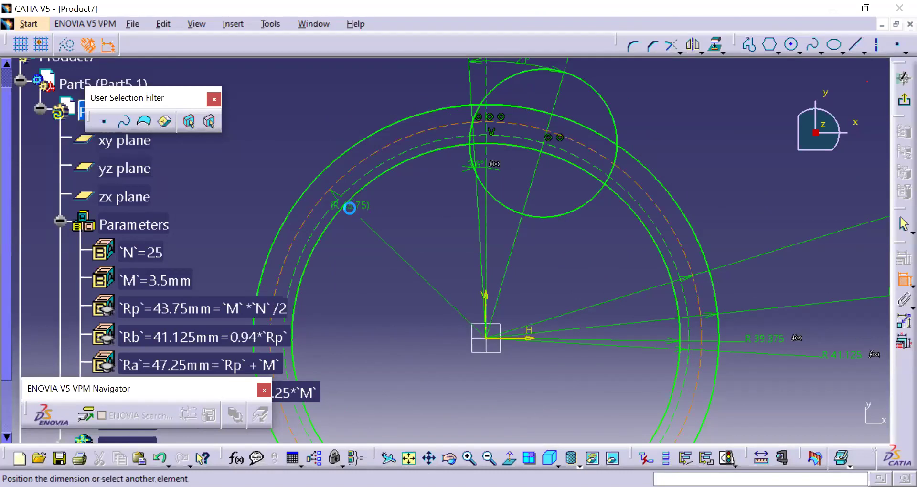
key(Escape)
click(354, 176)
ctrl+click(359, 186)
click(387, 222)
Trim the small circle down to the flank arc that lies between the root and outer circles
mouse_move(430, 215)
middle_down()
mouse_move(395, 242)
mouse_move(417, 235)
mouse_move(394, 278)
middle_up()
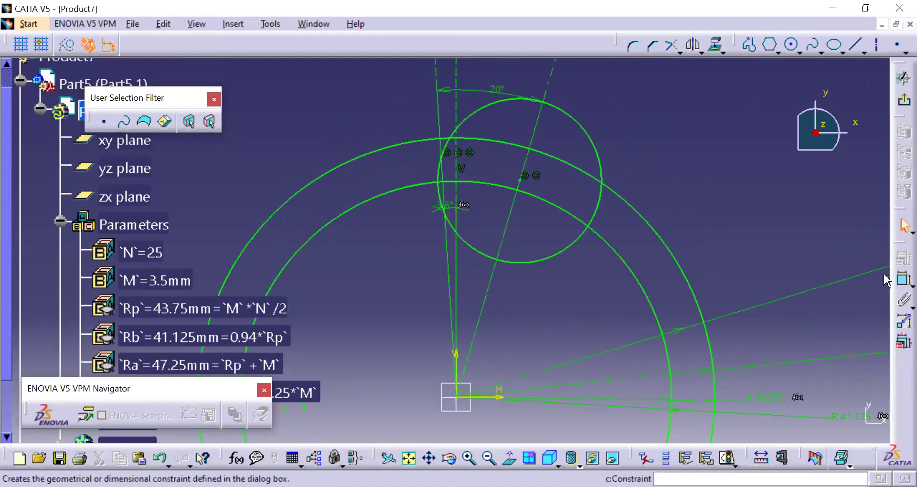
click(723, 53)
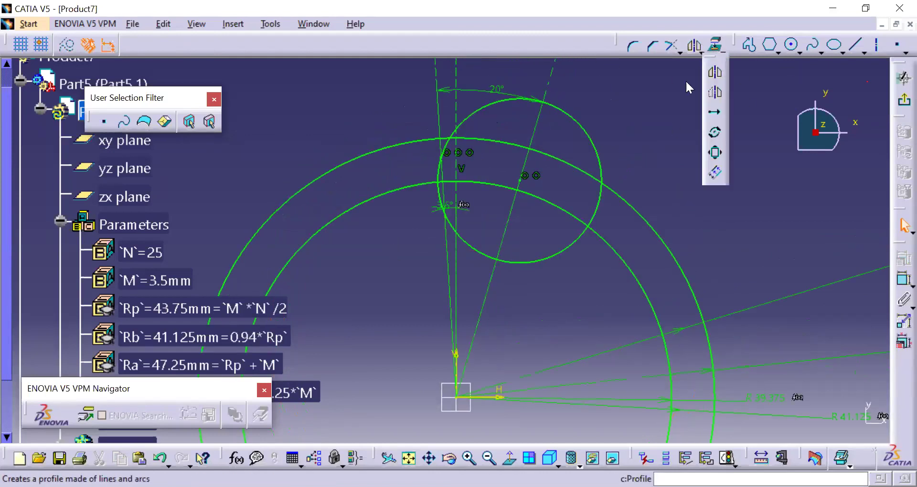
click(681, 52)
click(698, 111)
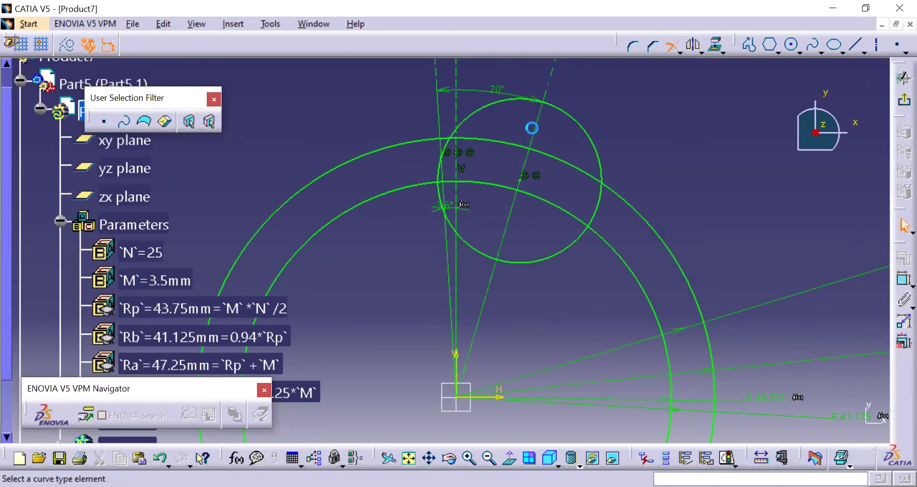
click(483, 114)
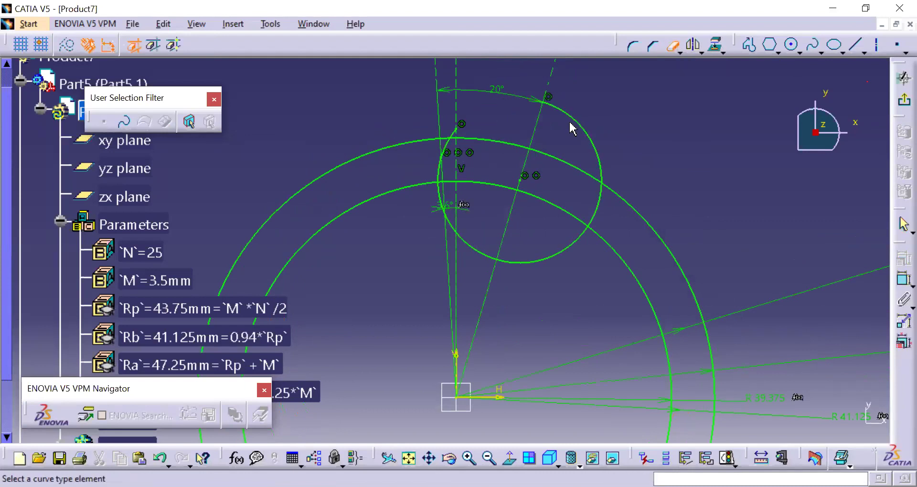
click(583, 128)
click(597, 211)
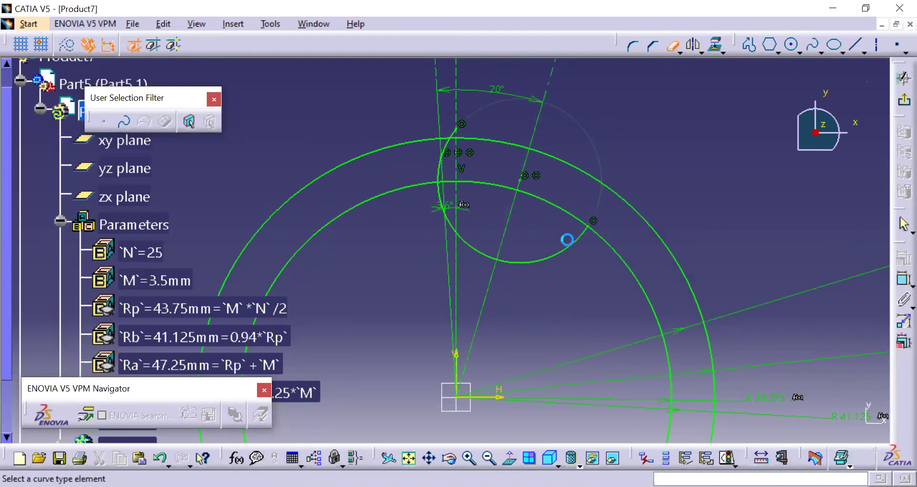
click(478, 251)
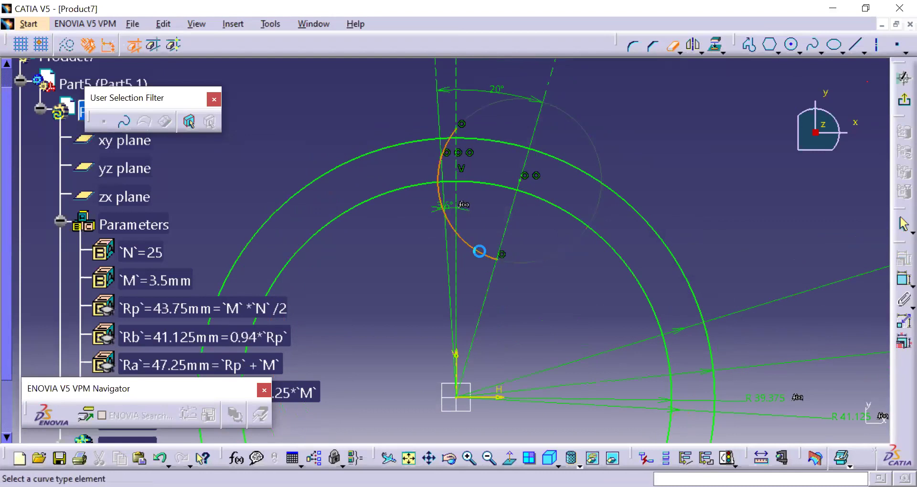
mouse_move(397, 247)
middle_down()
mouse_move(381, 153)
mouse_move(416, 275)
mouse_move(484, 207)
middle_up()
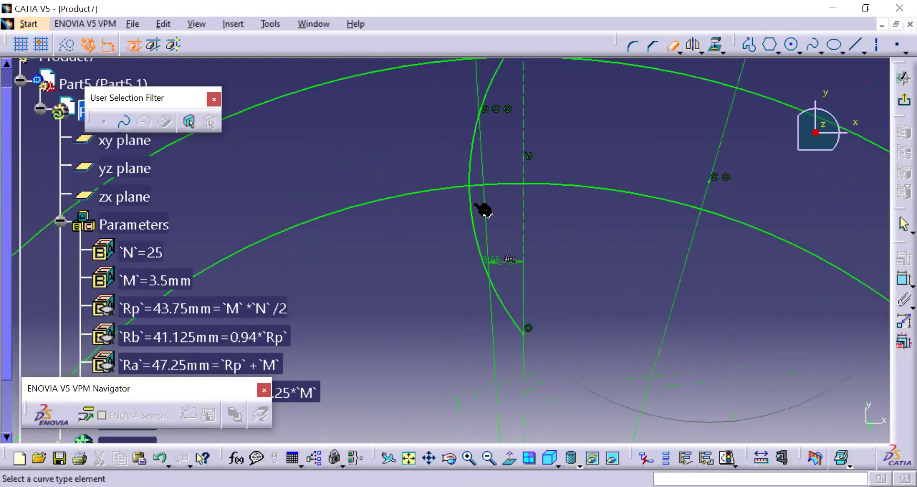
click(498, 297)
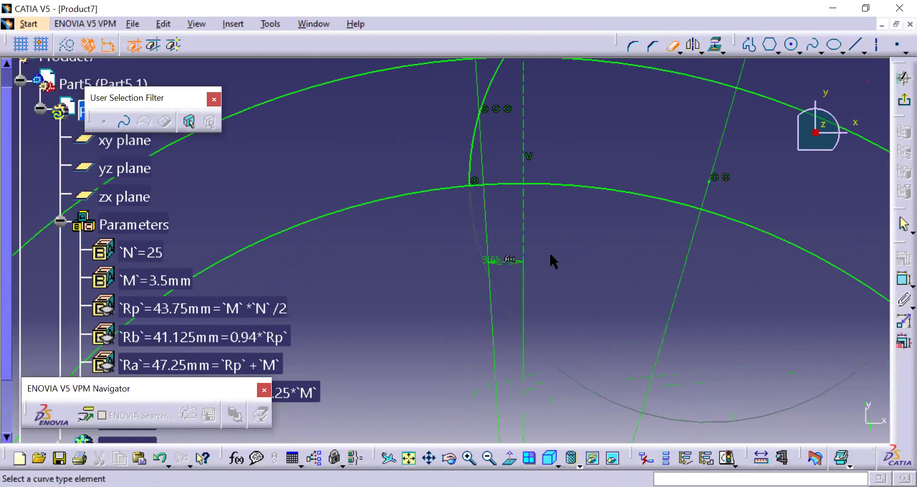
Trim the outer circle down to the short tip segment between the flank arc and the vertical axis
middle_drag(543, 197, 564, 343)
mouse_move(420, 164)
middle_down()
mouse_move(444, 245)
mouse_move(377, 145)
mouse_move(395, 184)
middle_up()
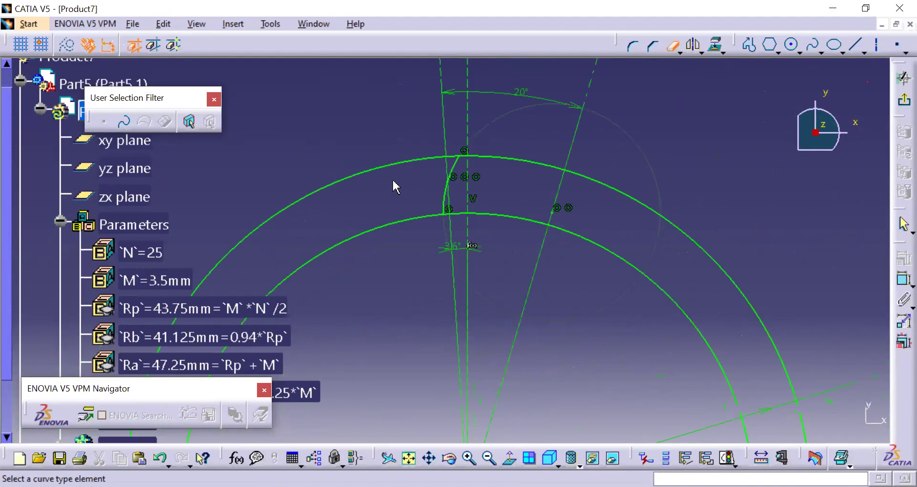
click(545, 166)
click(621, 193)
middle_drag(445, 250, 489, 393)
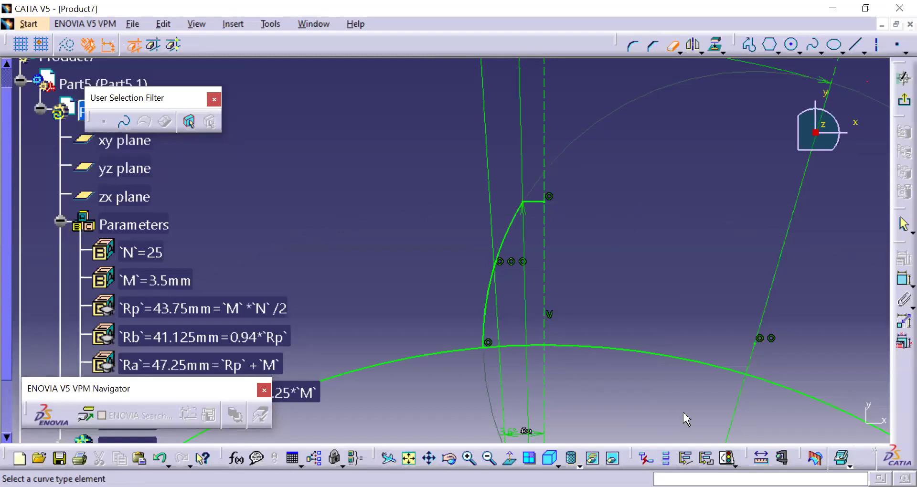
mouse_move(531, 241)
middle_down()
mouse_move(524, 248)
mouse_move(494, 191)
middle_up()
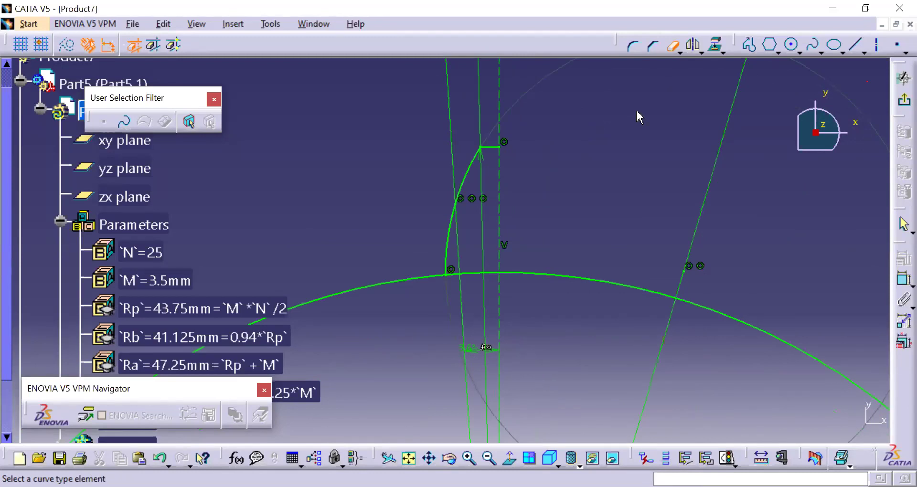
click(674, 47)
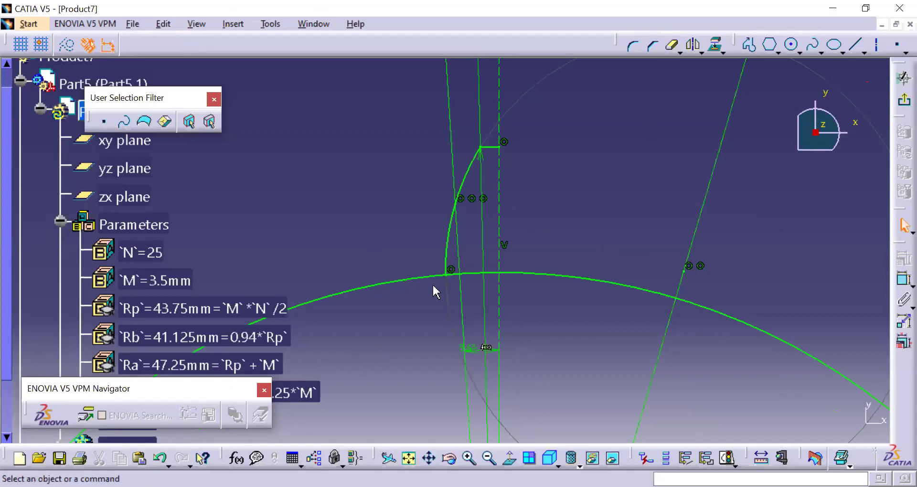
Round the corner between the flank arc and the root circle with a radius of about 3.9 mm
click(635, 47)
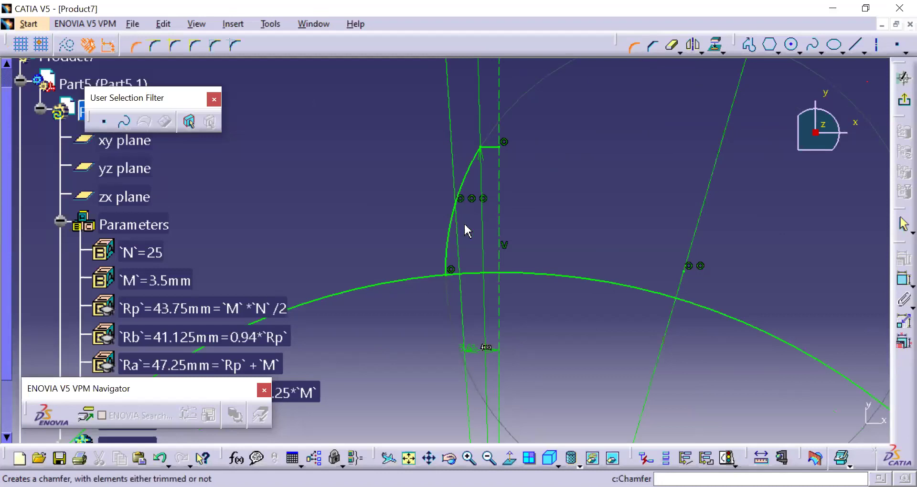
click(429, 273)
click(447, 256)
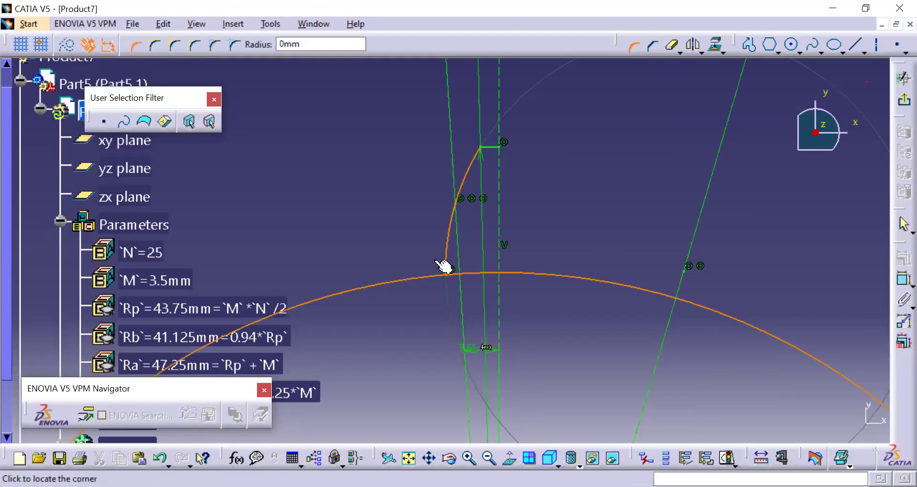
click(433, 258)
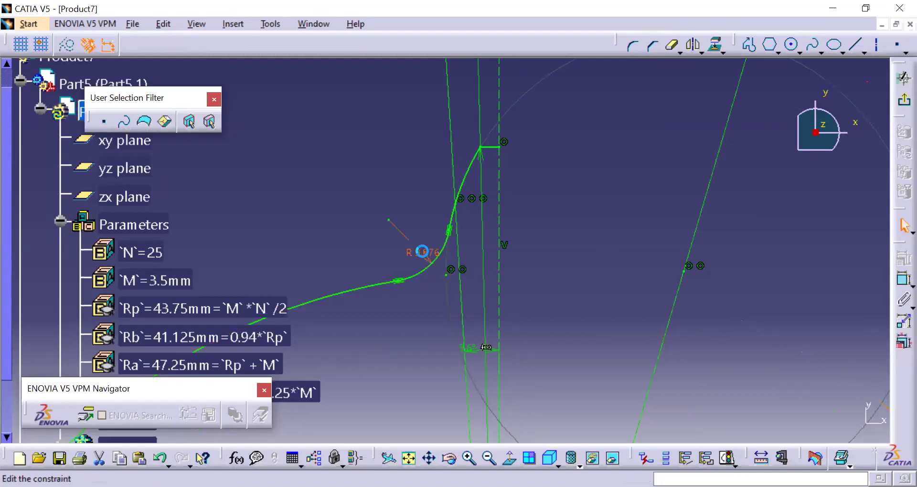
Drive the root corner radius with the formula 0.39*`M`, using the renamed parameter M
right_click(605, 351)
click(667, 177)
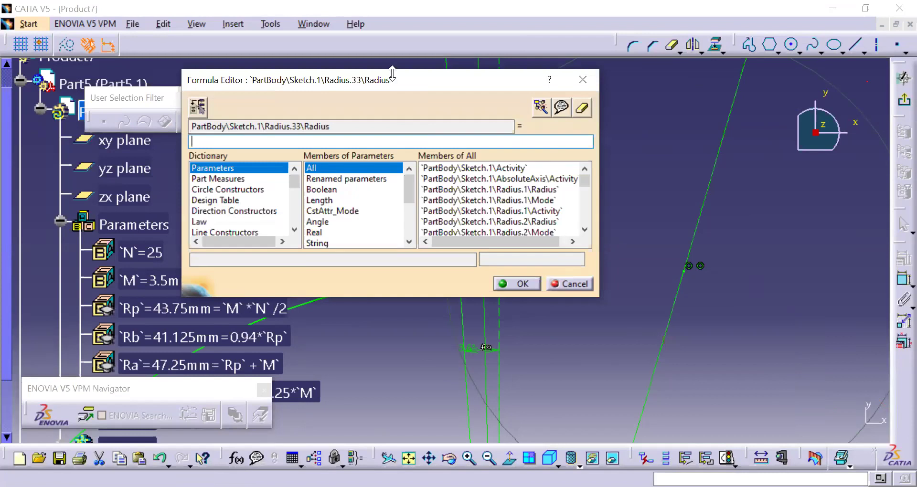
click(162, 159)
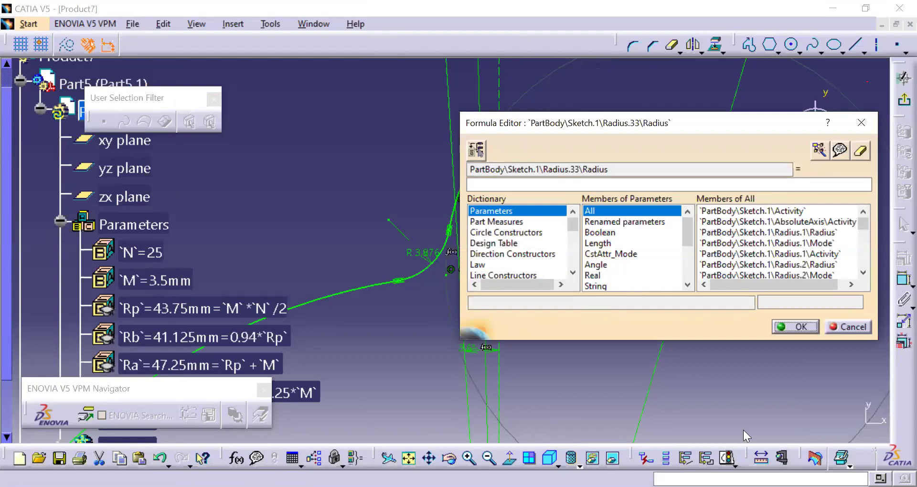
key(alt+Tab)
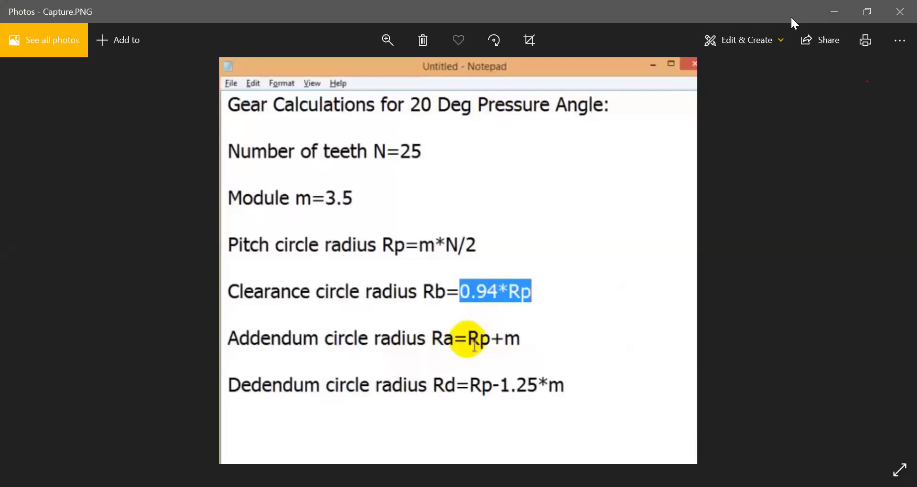
click(834, 14)
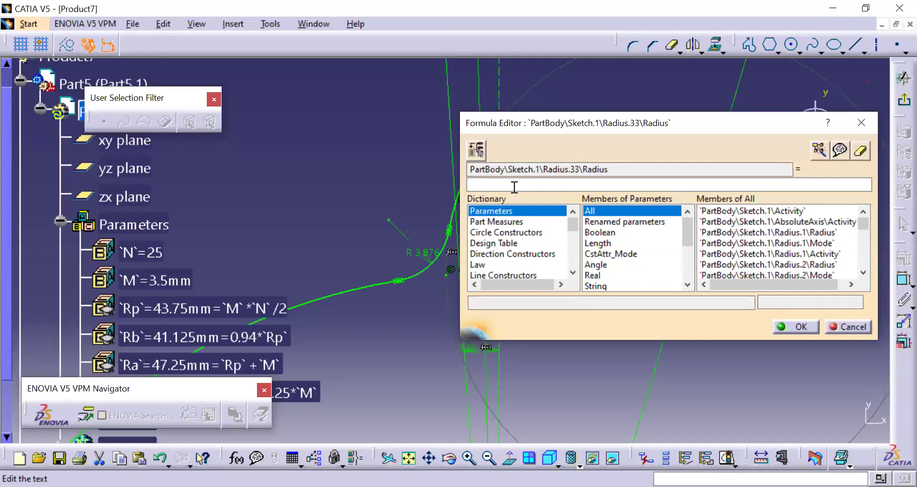
text(0.39)
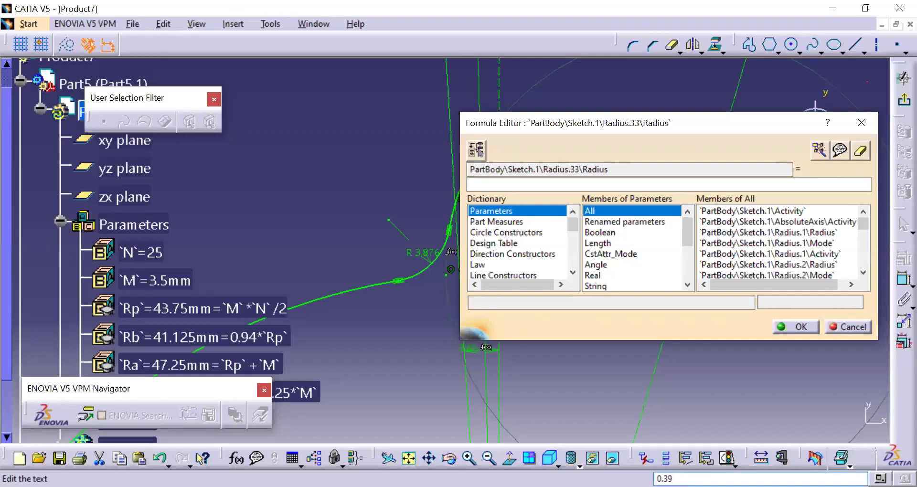
click(505, 188)
text(0.39*)
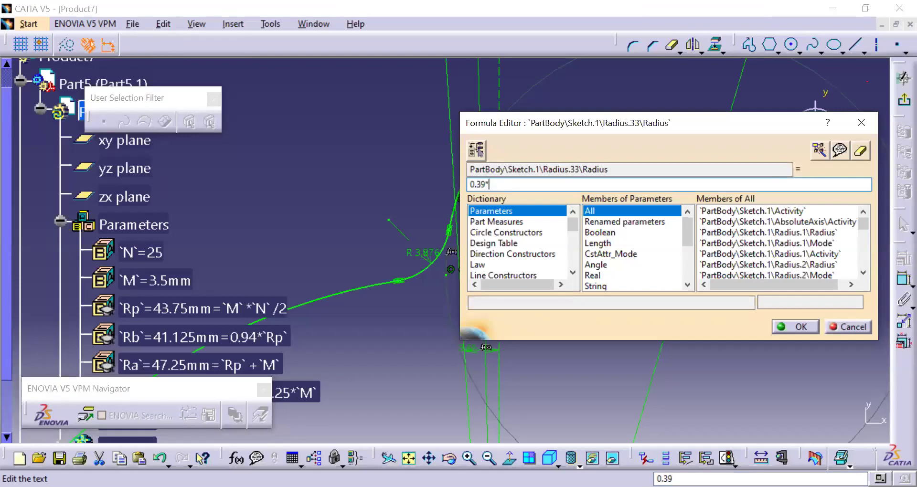
click(616, 222)
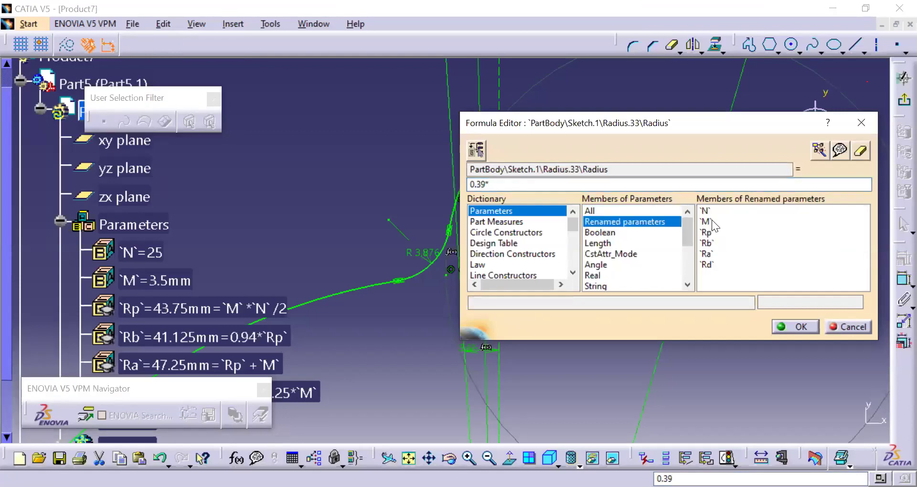
double_click(712, 221)
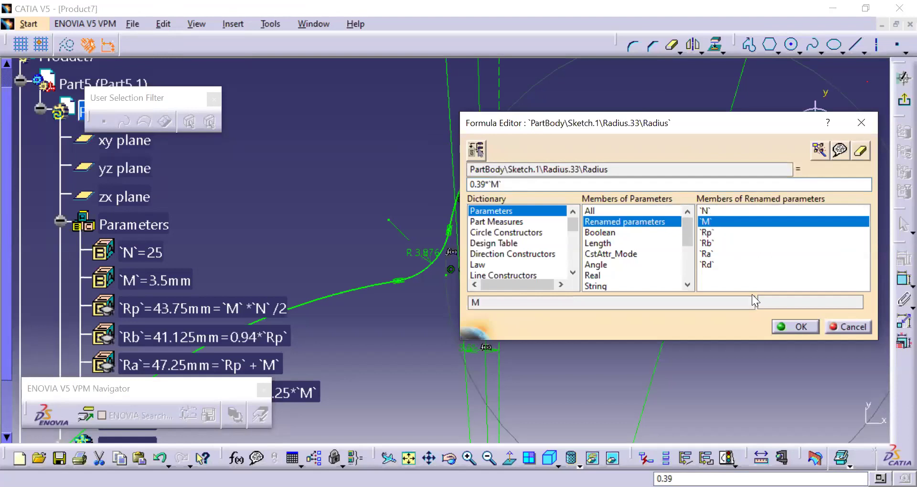
click(793, 329)
click(711, 427)
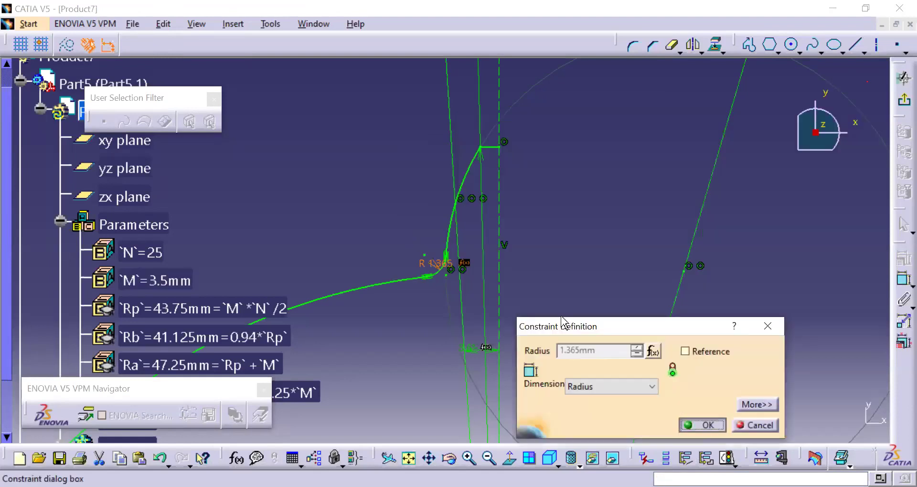
Mirror the root fillet, flank arc and tip segment about the vertical axis to complete the tooth
mouse_move(416, 275)
middle_down()
mouse_move(420, 262)
mouse_move(352, 236)
mouse_move(394, 268)
middle_up()
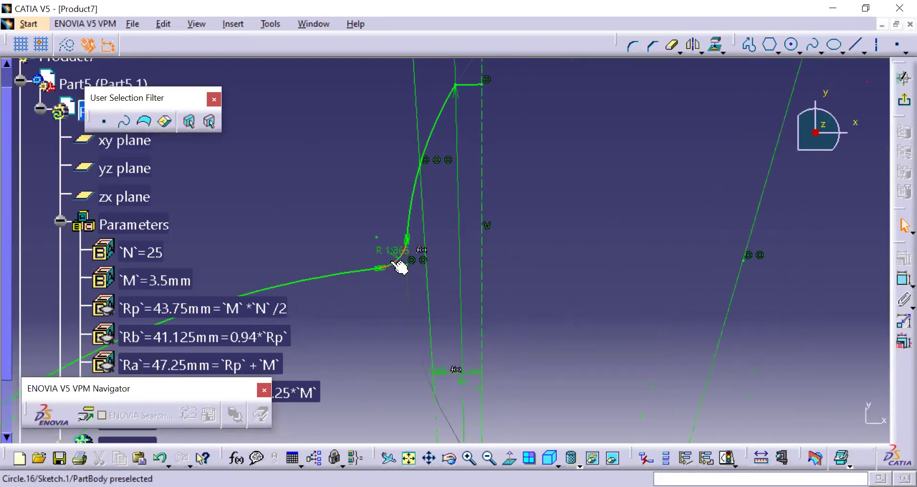
ctrl+click(412, 200)
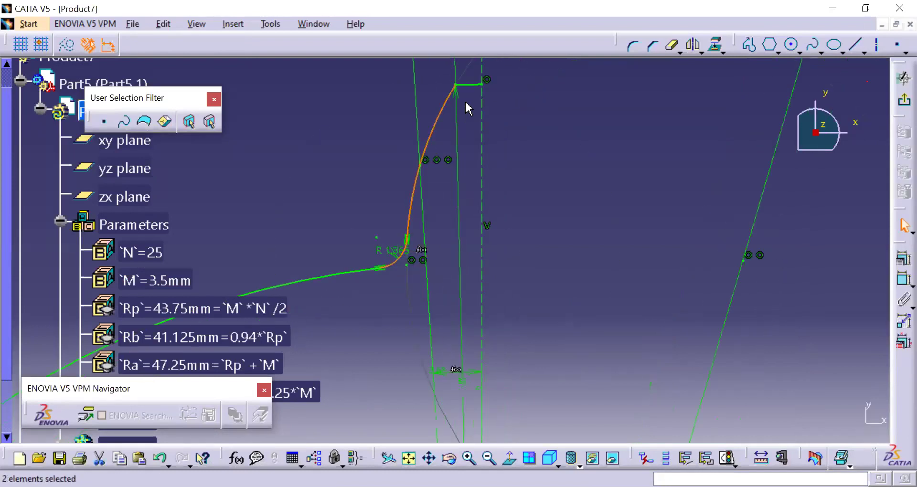
ctrl+click(469, 84)
click(694, 45)
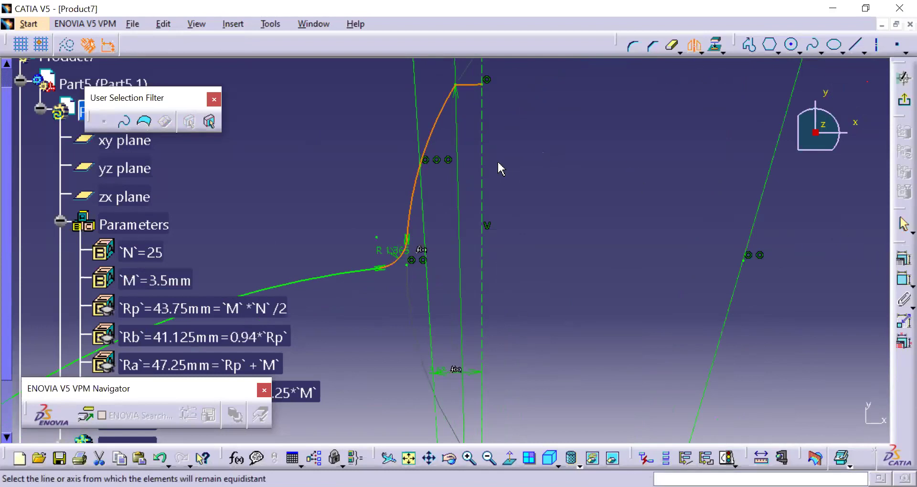
Pull back the open end of the root arc and make it coincident with the end of the mirrored fillet
mouse_move(629, 280)
middle_down()
mouse_move(637, 320)
mouse_move(542, 113)
middle_up()
mouse_move(526, 211)
middle_down()
mouse_move(584, 338)
mouse_move(578, 327)
middle_up()
drag(583, 352, 548, 262)
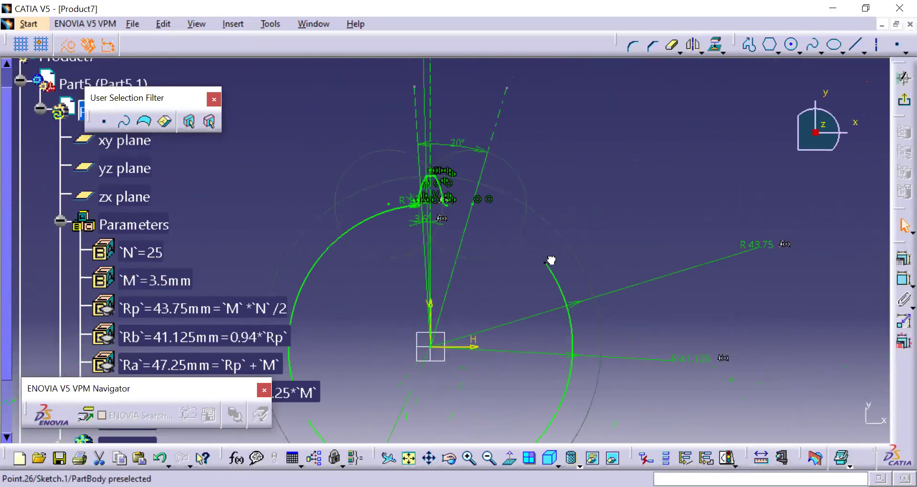
click(904, 280)
mouse_move(456, 196)
middle_down()
mouse_move(433, 200)
mouse_move(468, 202)
mouse_move(463, 193)
middle_up()
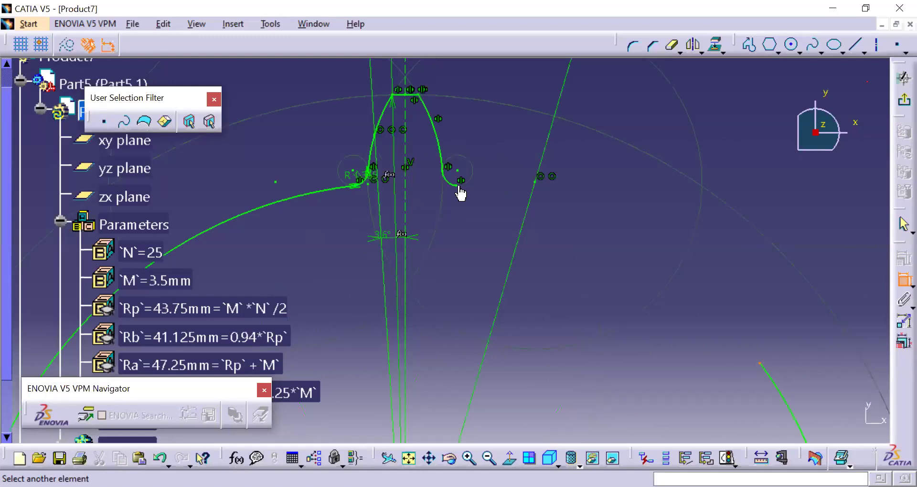
click(463, 189)
right_drag(499, 225, 561, 326)
click(638, 324)
Exit the tooth sketch and pad the profile to a length of 10 mm
middle_drag(571, 271, 429, 325)
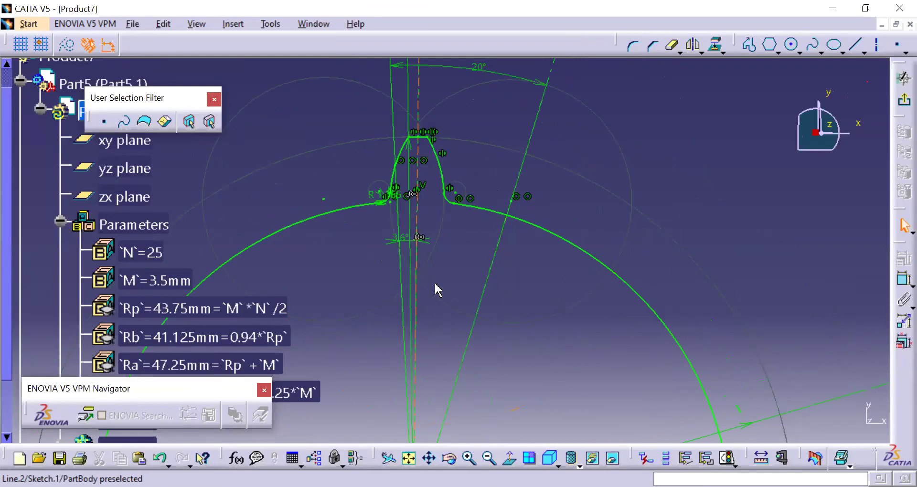
click(898, 103)
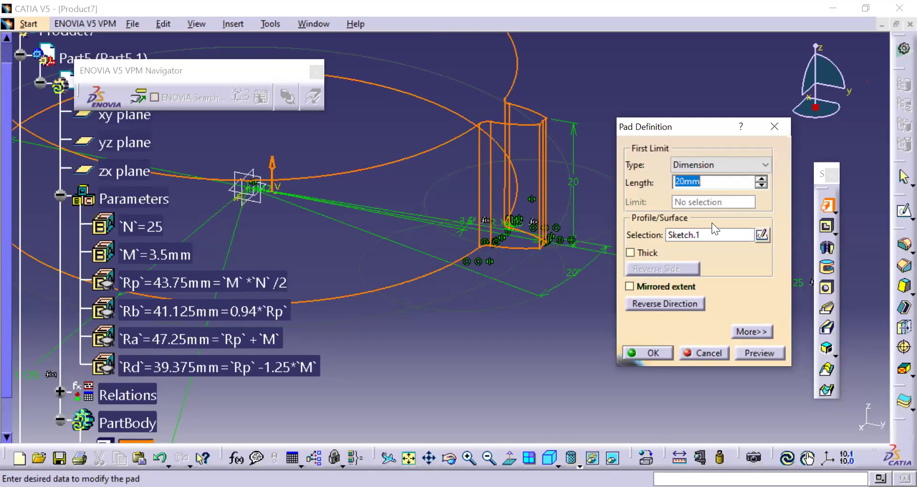
text(10)
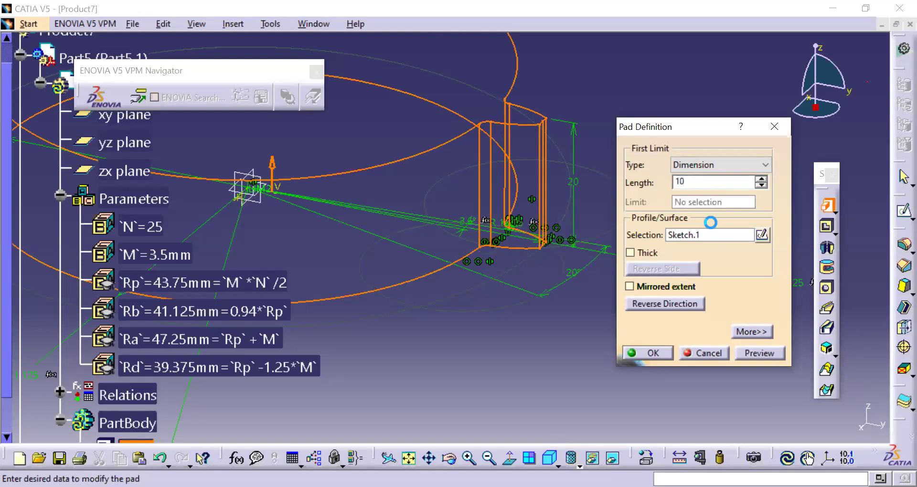
key(Return)
click(539, 280)
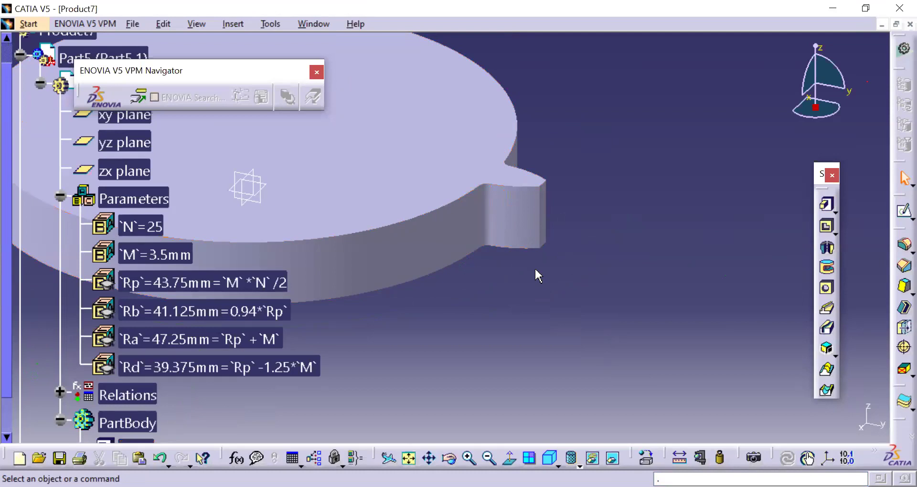
middle_drag(454, 219, 473, 199)
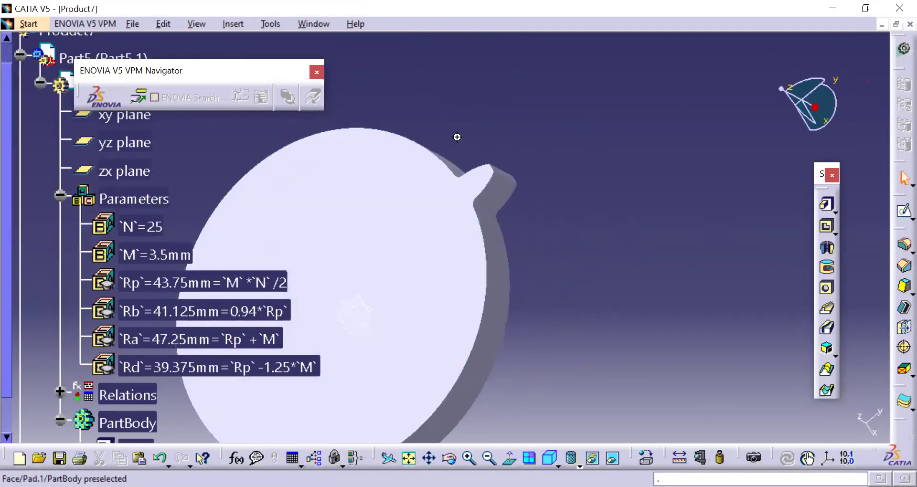
middle_drag(458, 144, 446, 175)
scroll(41, 262, down, 5)
middle_drag(319, 238, 520, 166)
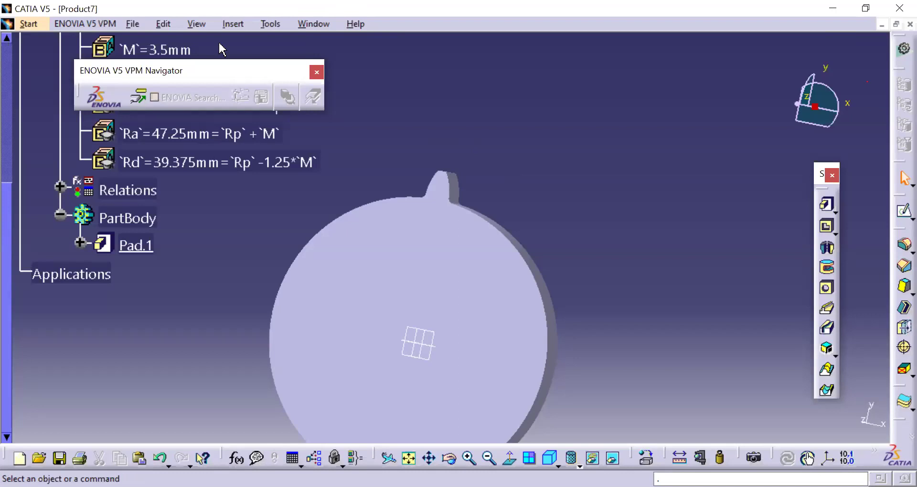
Start a circular pattern of the toothed solid and set the Z axis as its reference element
middle_drag(638, 262, 798, 358)
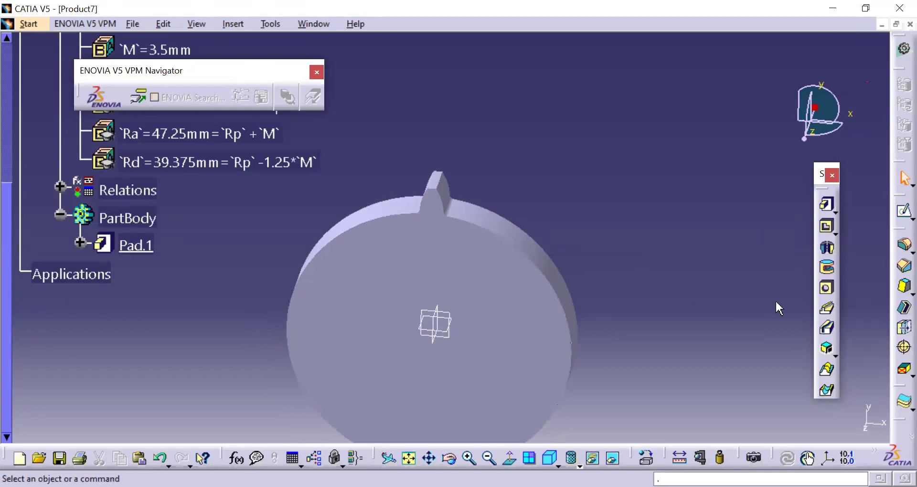
click(233, 24)
mouse_move(334, 283)
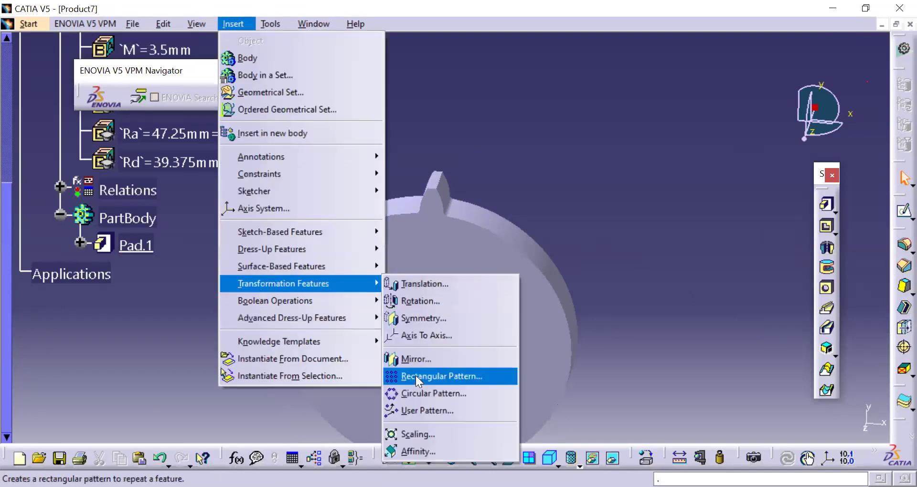
click(436, 392)
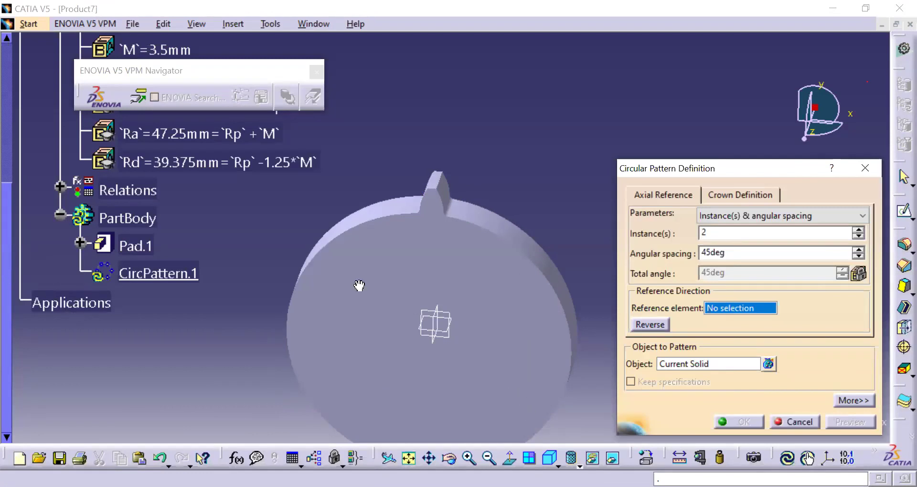
middle_drag(410, 330, 313, 288)
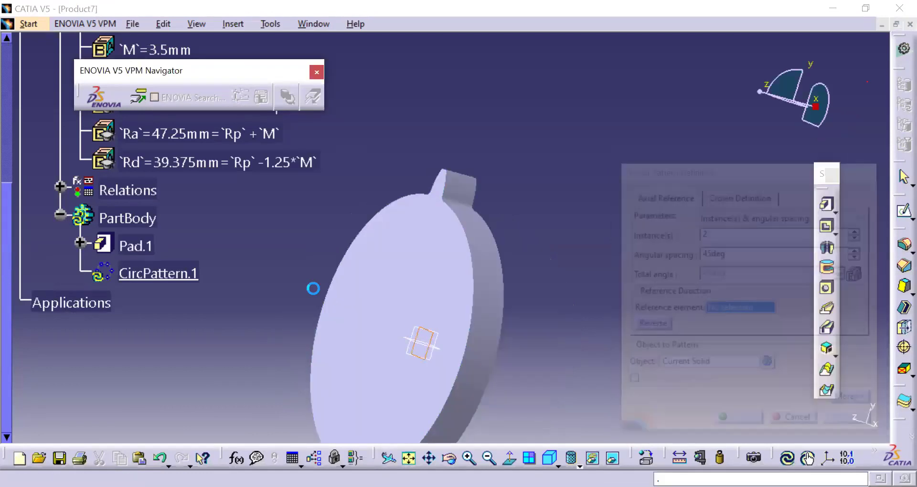
click(529, 282)
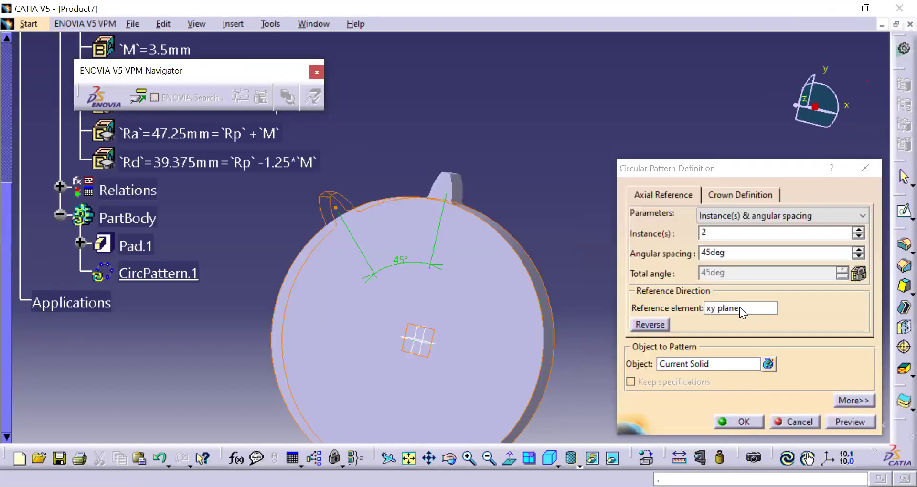
right_click(741, 312)
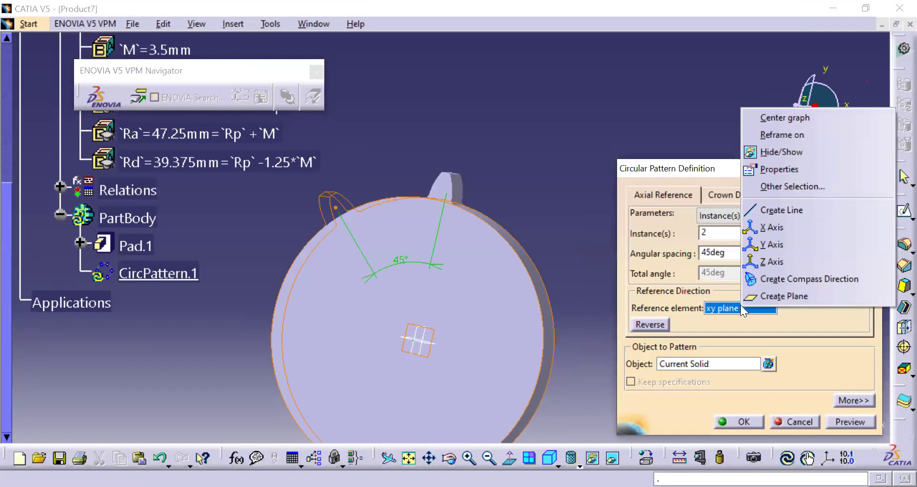
click(772, 228)
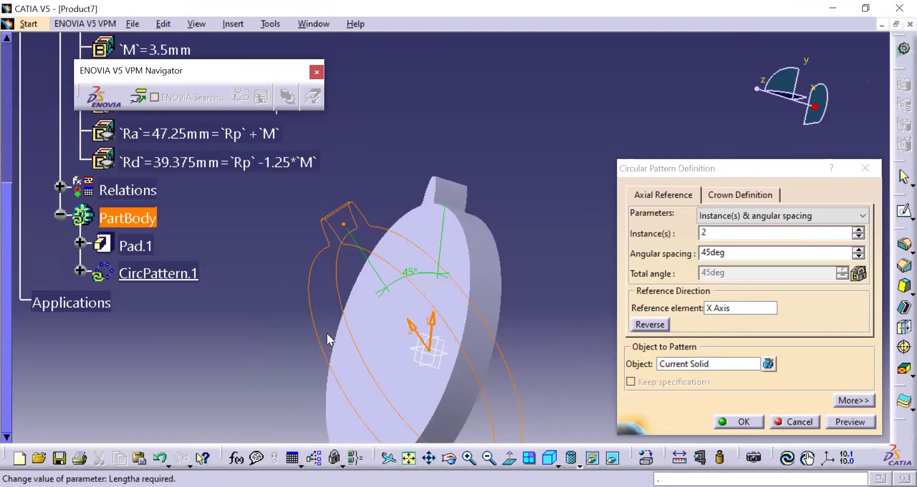
middle_drag(389, 164, 453, 118)
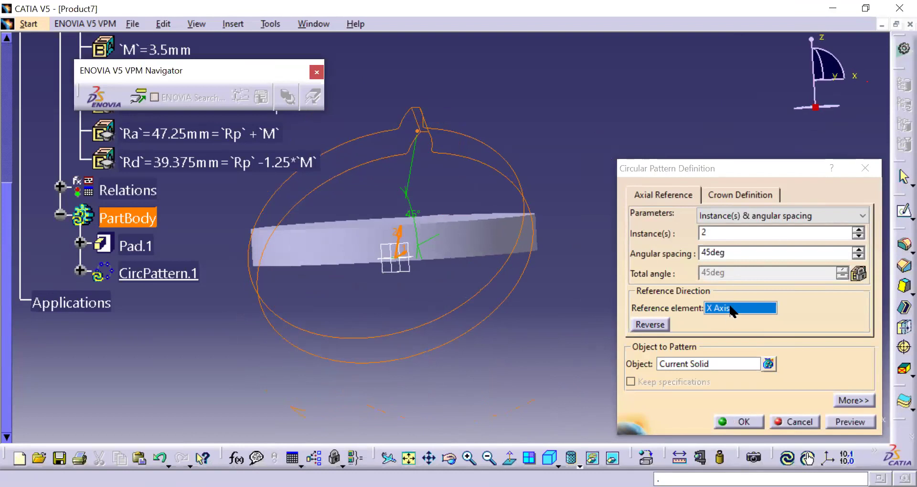
click(775, 256)
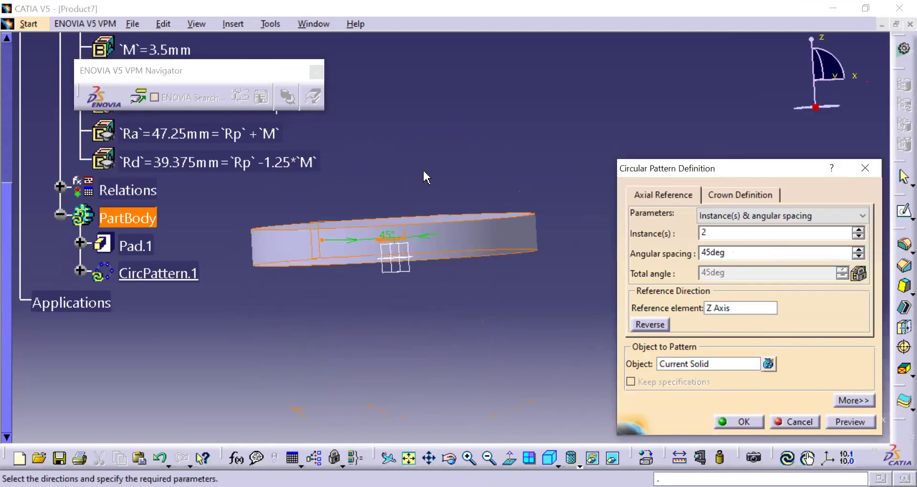
middle_drag(425, 177, 478, 325)
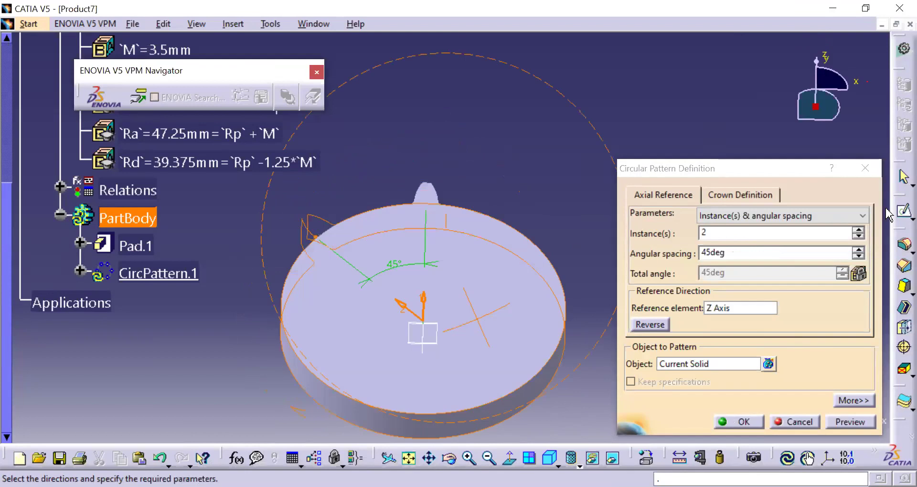
Pattern the tooth as a complete crown with the number of instances driven by the renamed parameter N
click(758, 216)
click(717, 263)
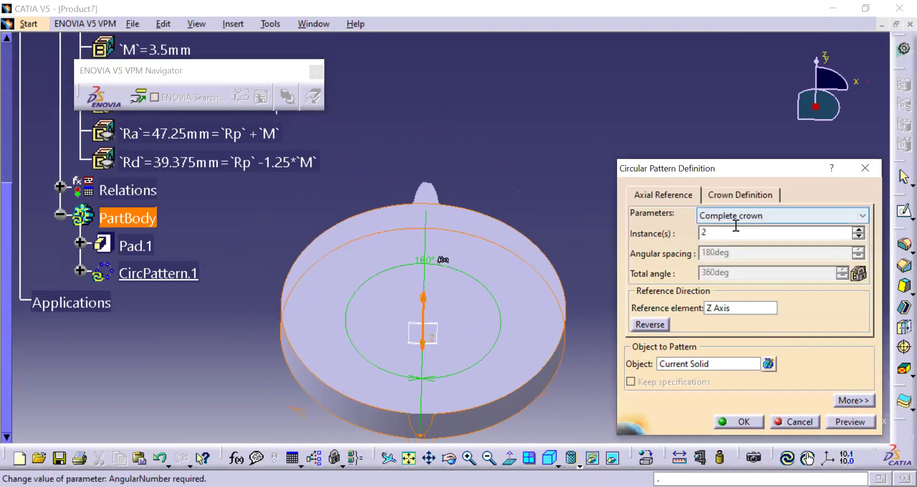
right_click(728, 235)
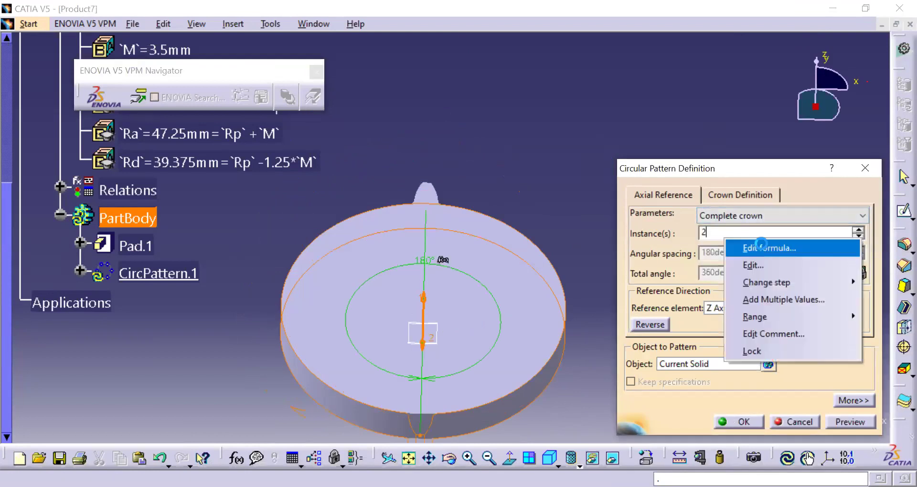
click(764, 248)
double_click(707, 210)
click(789, 329)
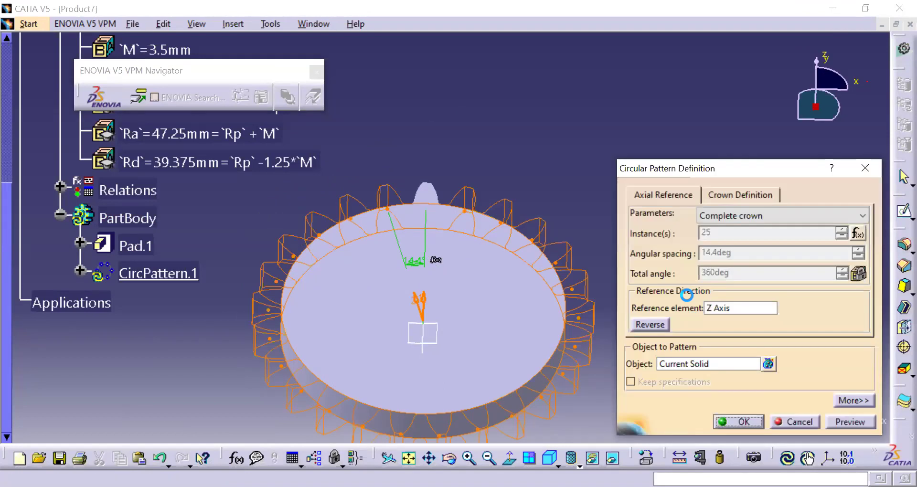
key(Return)
Sketch a circle of about 15.9 mm radius on the xy plane, centred on the origin
middle_drag(518, 168, 360, 210)
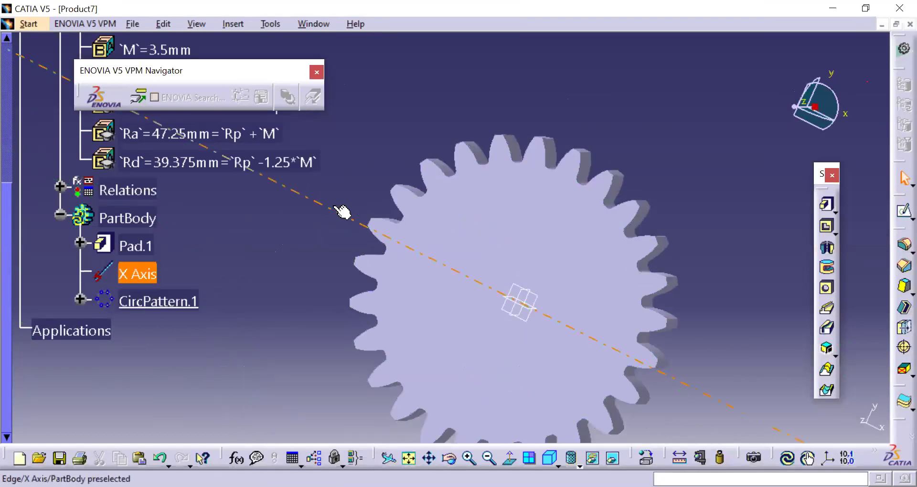
click(533, 313)
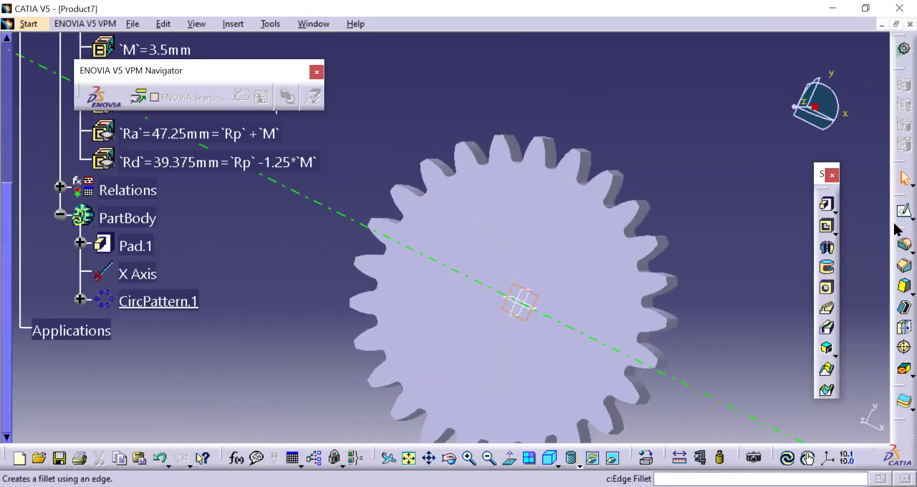
click(904, 211)
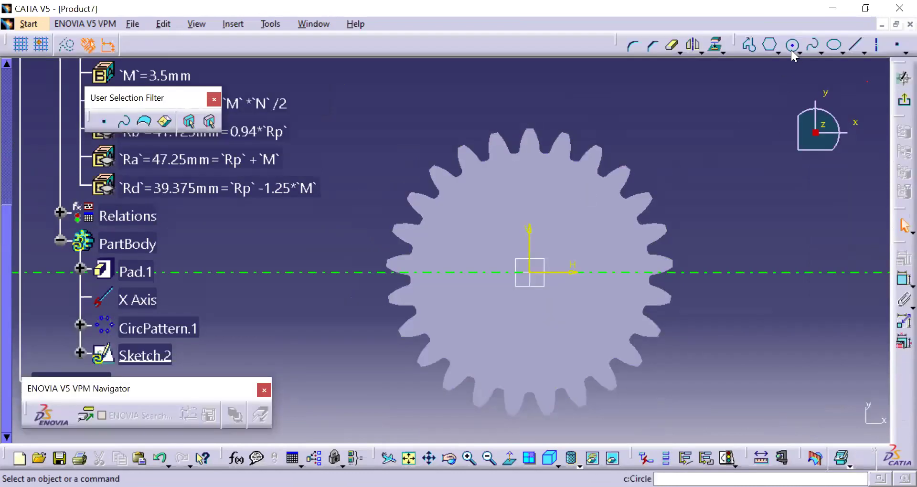
click(792, 48)
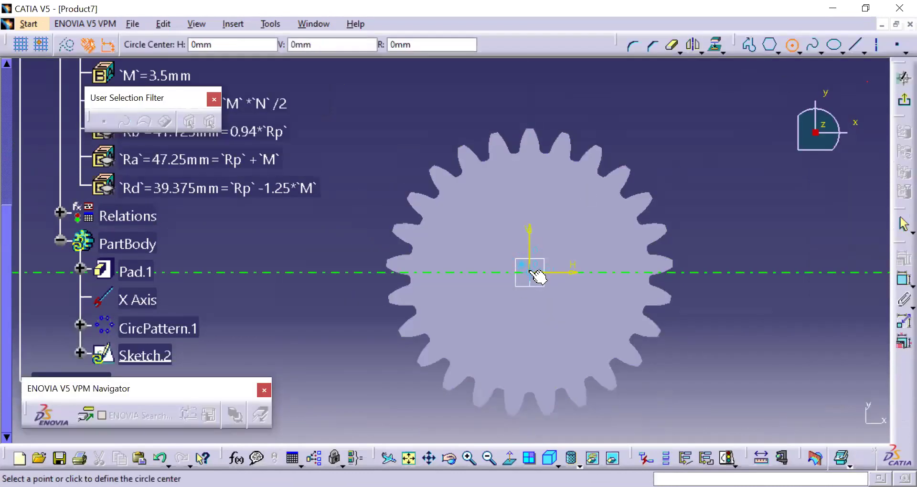
click(530, 273)
click(567, 303)
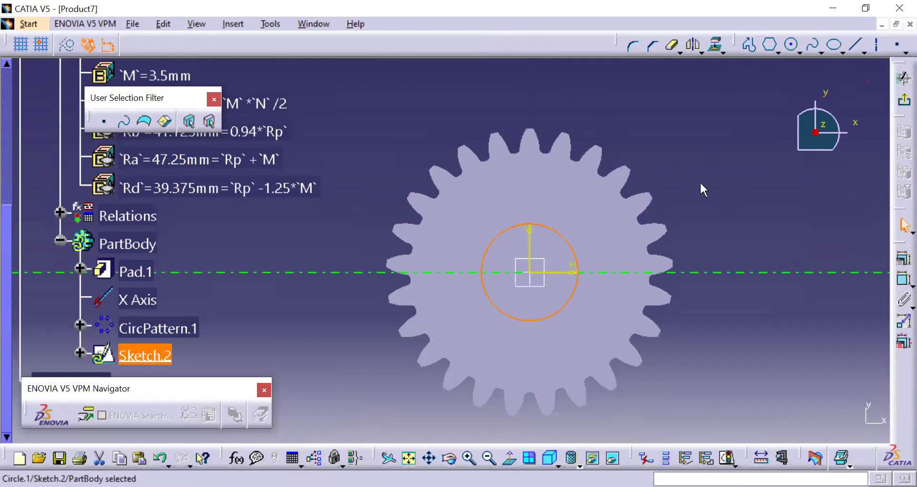
Dimension the radius of the centre circle
click(904, 261)
click(573, 249)
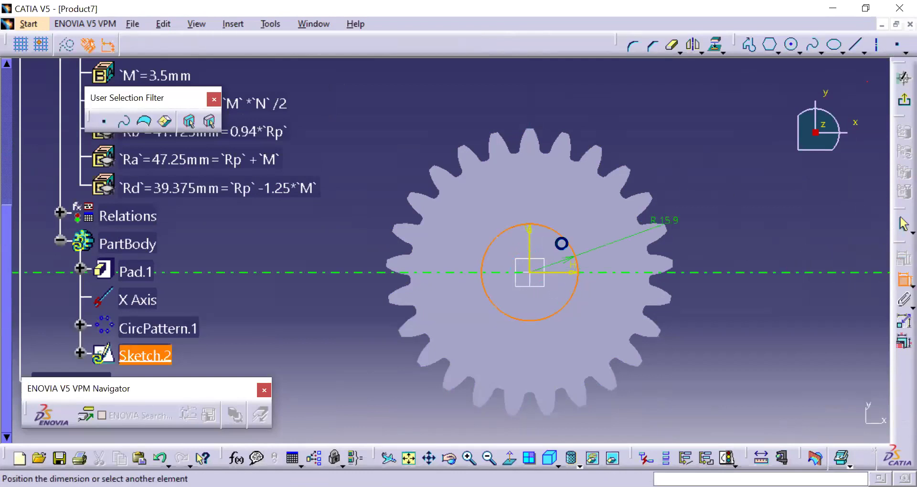
click(693, 177)
Consult the gear calculation image and drive the circle's radius with the formula `Rd` -3mm
double_click(686, 172)
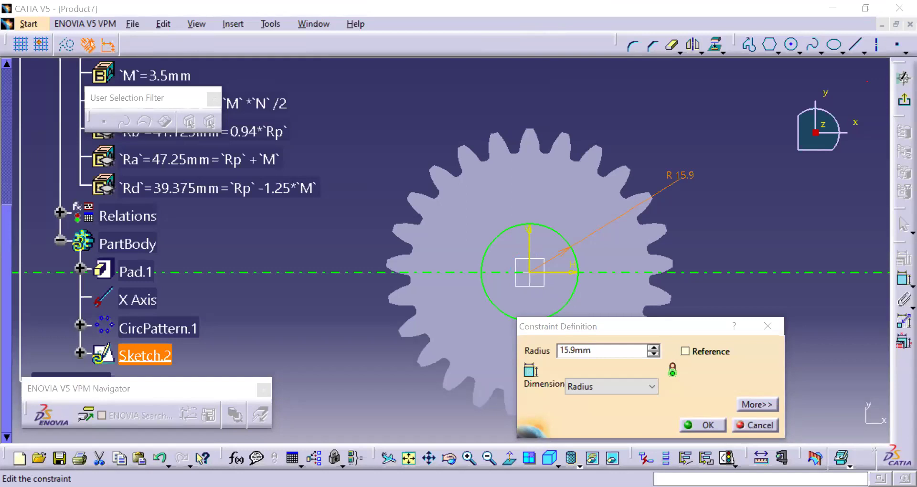
key(alt+Tab)
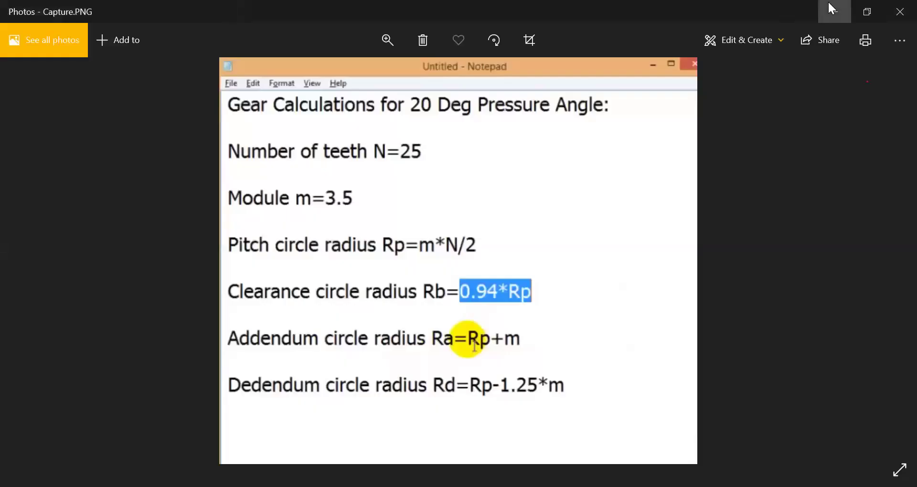
click(835, 12)
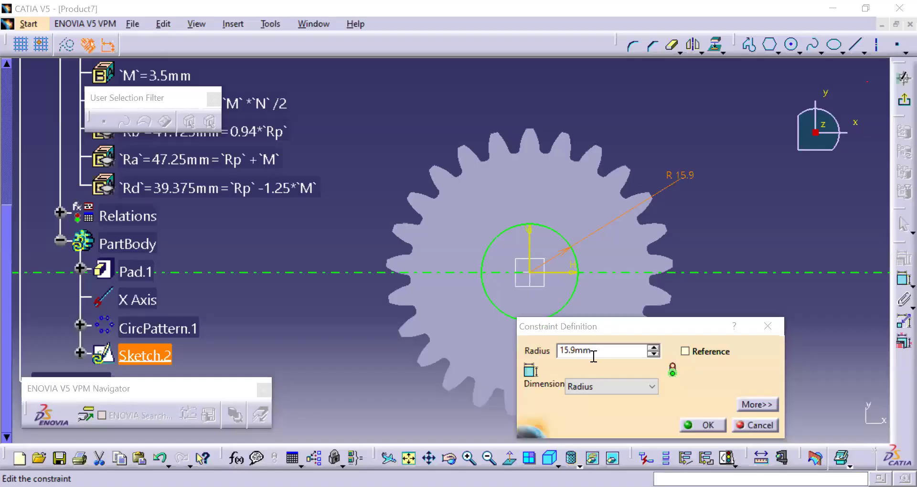
click(609, 354)
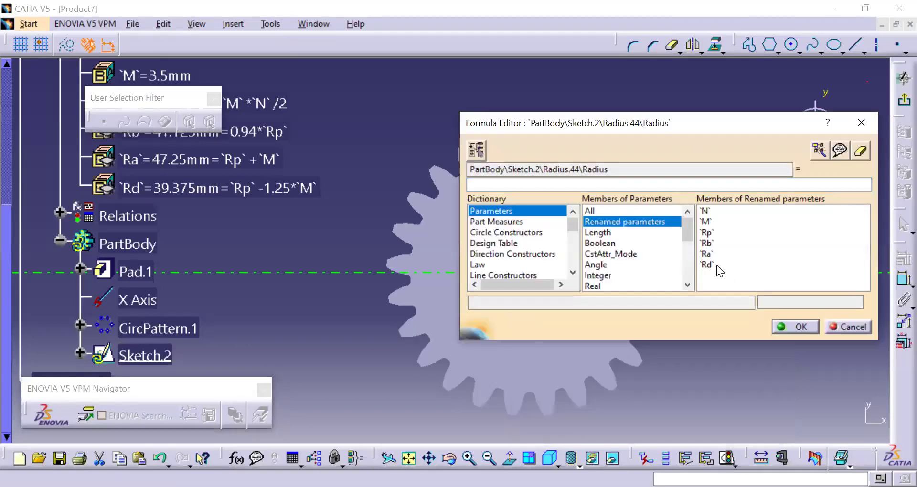
double_click(719, 266)
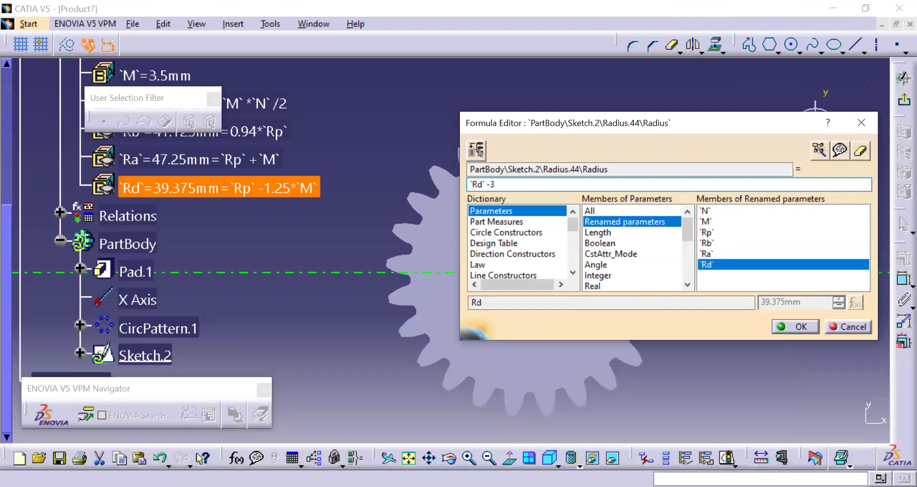
click(797, 327)
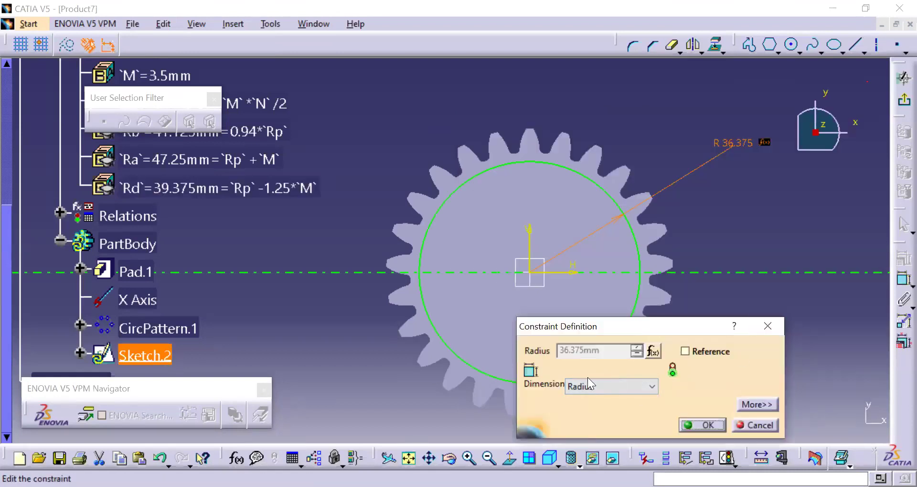
Change the circle's radius formula to `Rd` -(`Rd` /2), using the renamed parameter Rd
right_click(603, 353)
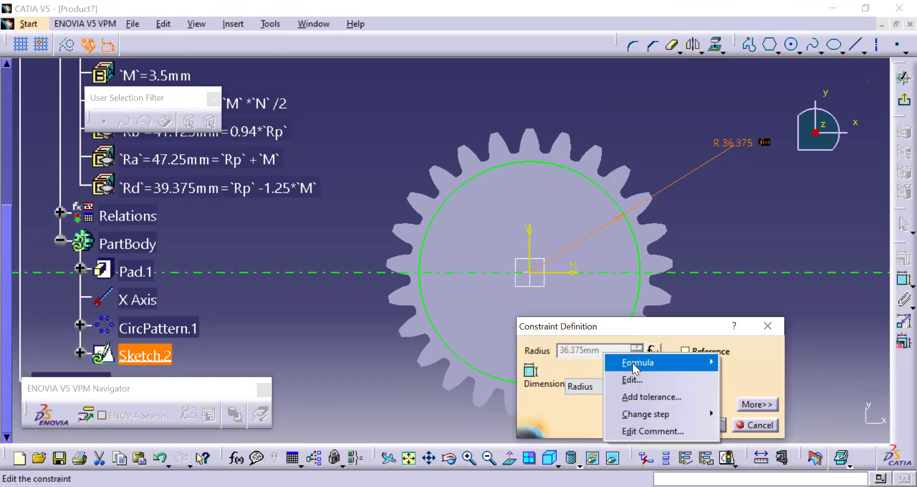
mouse_move(633, 364)
click(748, 362)
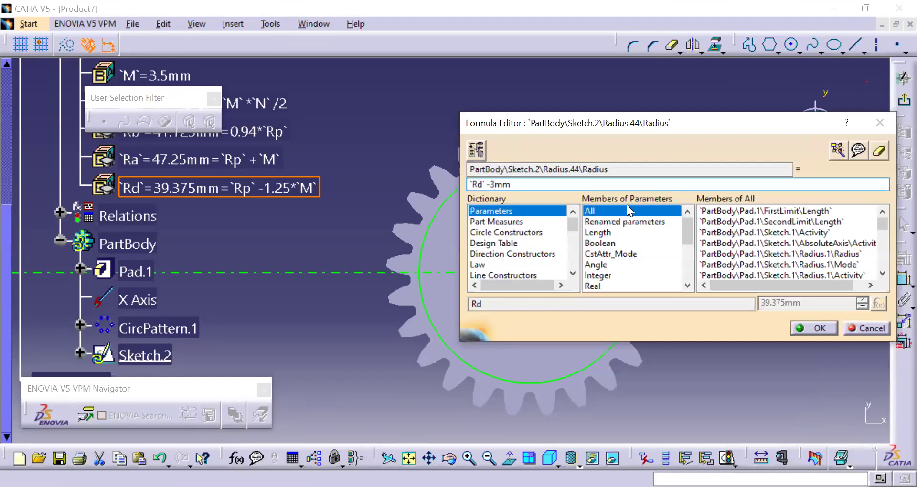
key(BackSpace)
text(15)
key(Right)
key(Right)
key(BackSpace)
key(BackSpace)
key(BackSpace)
key(BackSpace)
click(636, 221)
click(510, 186)
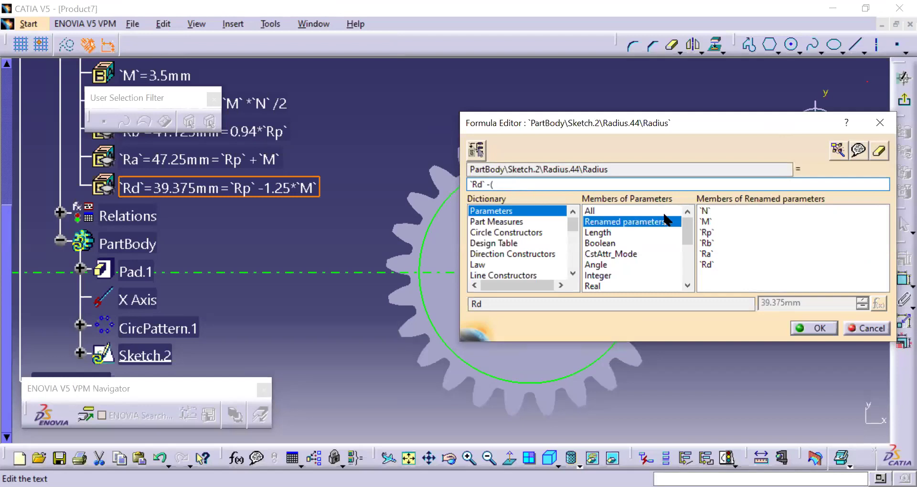
double_click(712, 264)
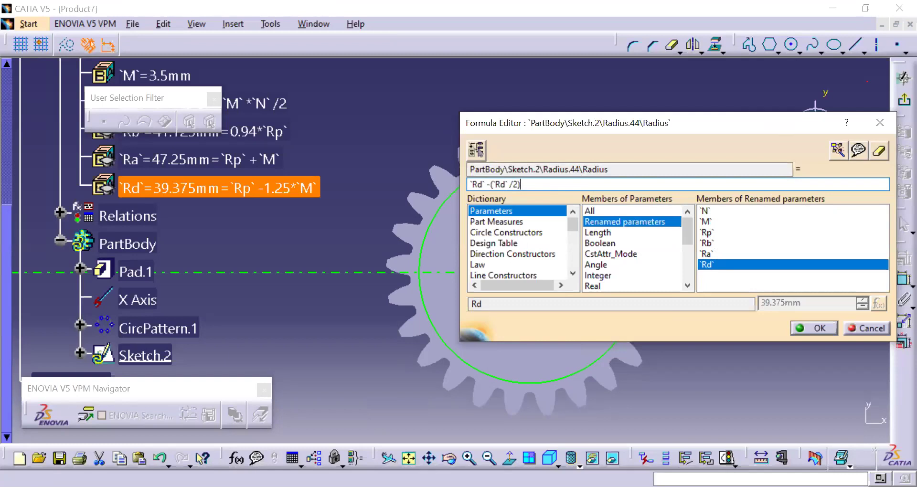
click(812, 327)
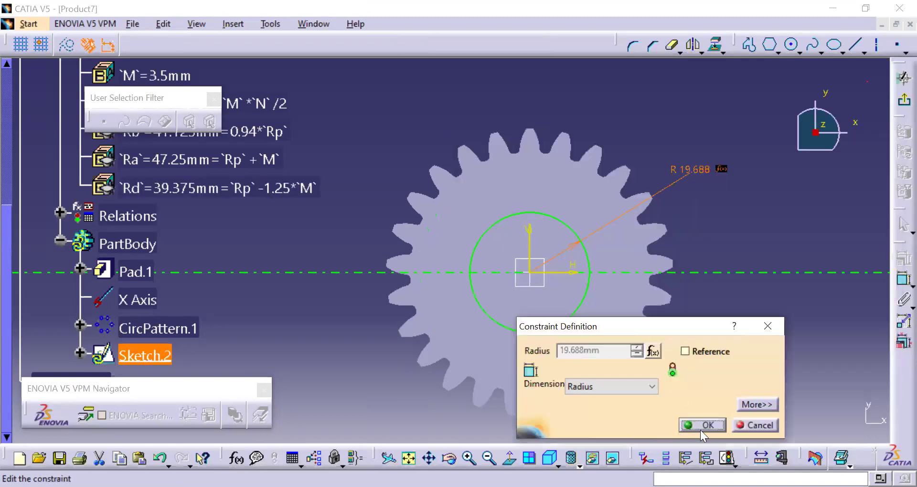
click(701, 426)
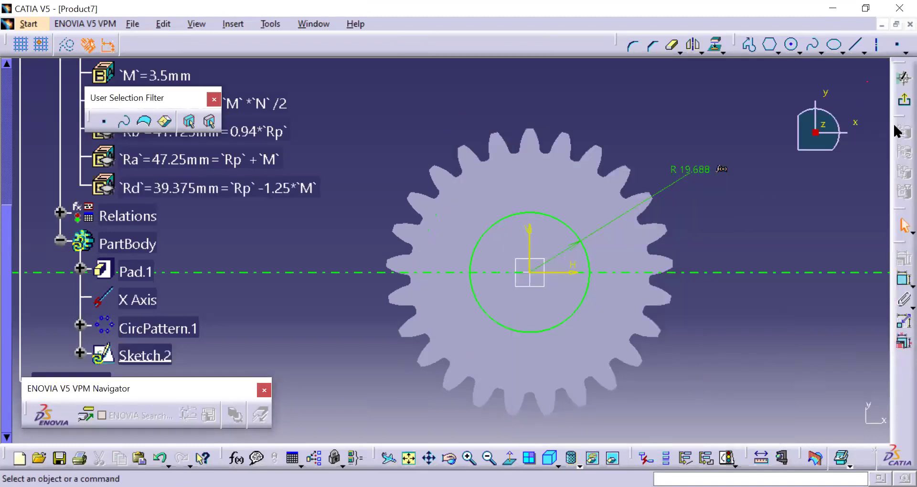
Exit the sketch and pocket the centre circle 10 mm deep with mirrored extent through the gear
click(444, 196)
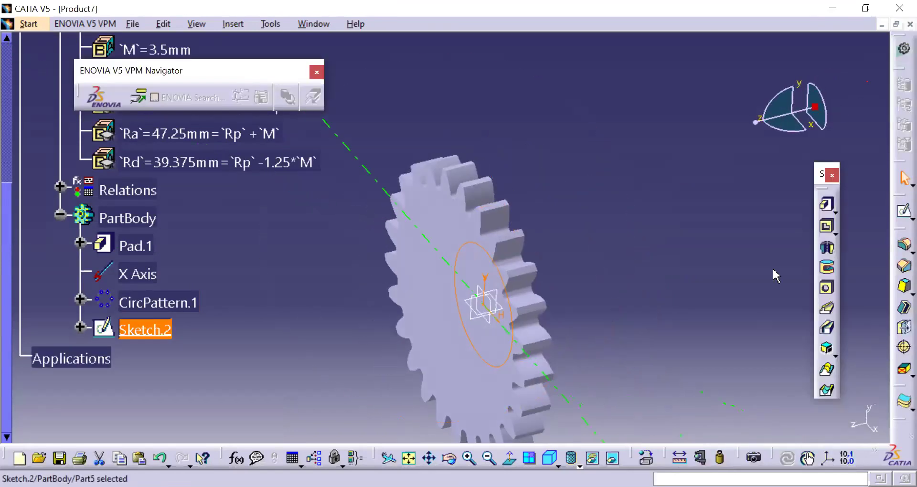
click(827, 226)
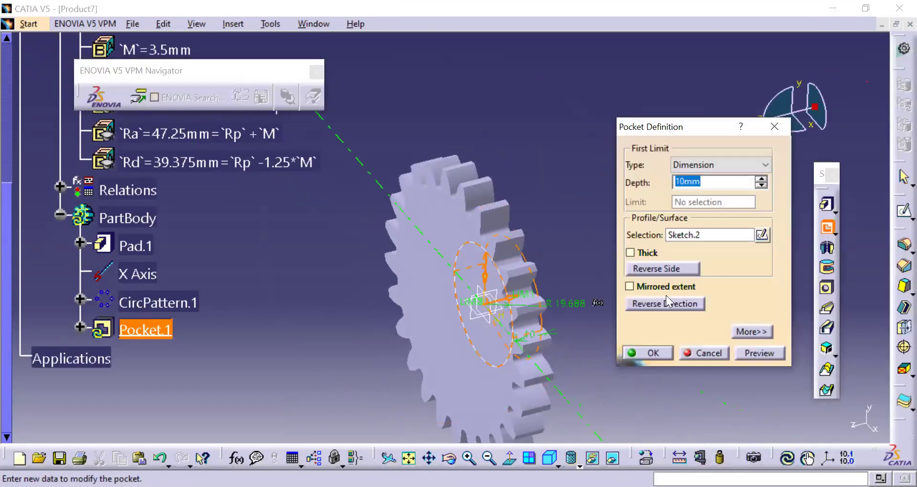
click(666, 286)
click(652, 353)
middle_drag(652, 353, 133, 316)
scroll(133, 316, up, 1)
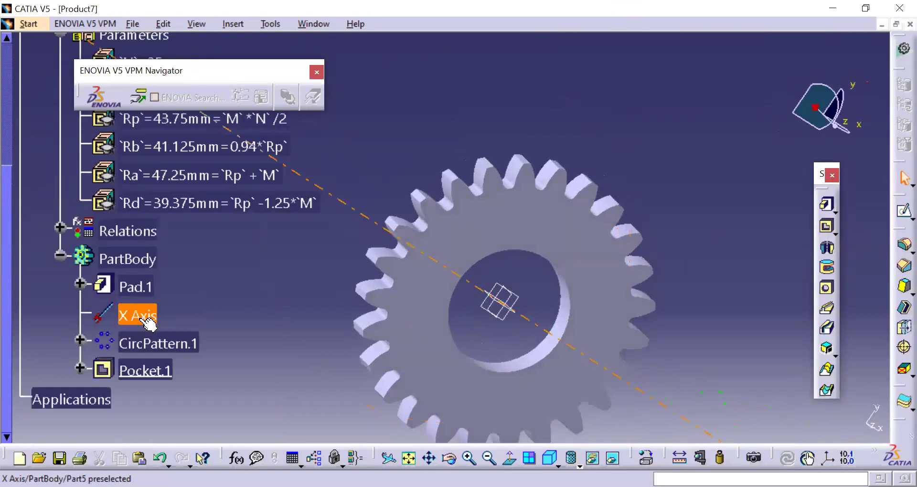
middle_drag(371, 217, 368, 219)
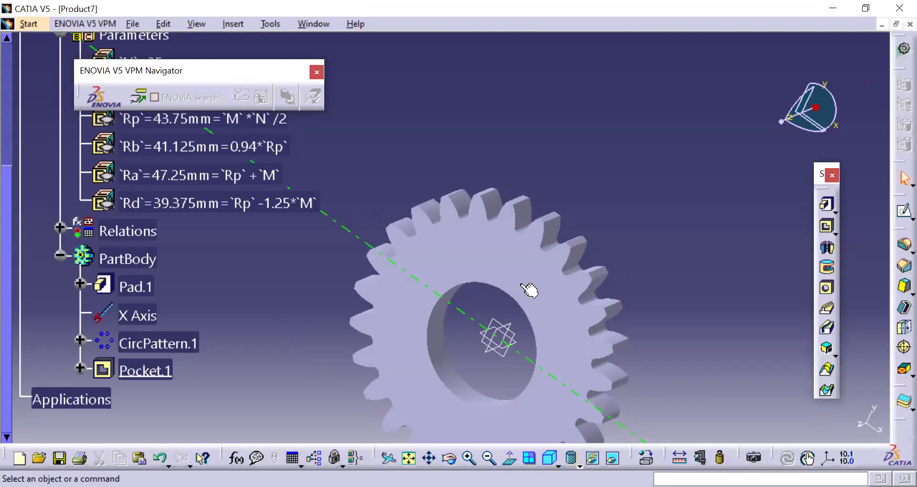
Inspect the finished gear from different angles and review its parameters and features in the tree
middle_drag(535, 248, 507, 297)
scroll(57, 250, up, 4)
click(91, 252)
scroll(91, 252, down, 4)
middle_drag(324, 311, 222, 320)
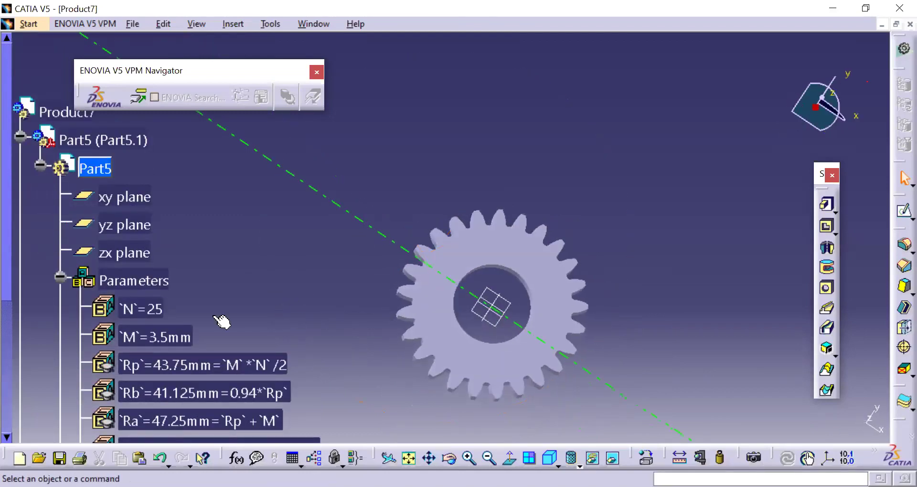
scroll(176, 320, down, 4)
scroll(184, 312, up, 4)
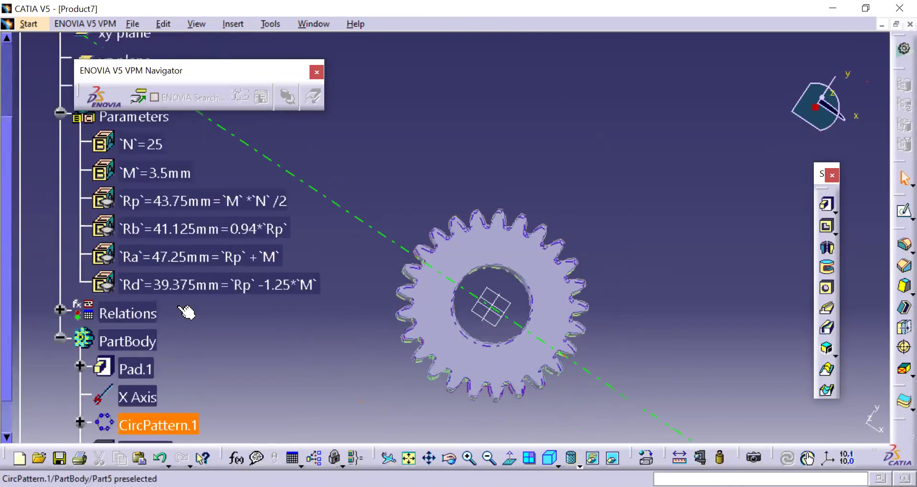
middle_drag(473, 263, 195, 283)
Activate Product7 and paste a copy of Part5 into it as a second instance
click(100, 181)
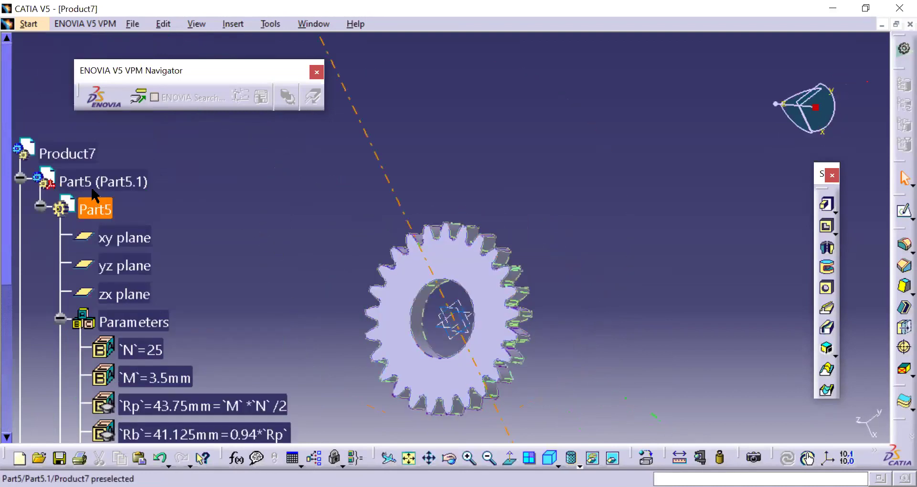
click(66, 153)
double_click(66, 153)
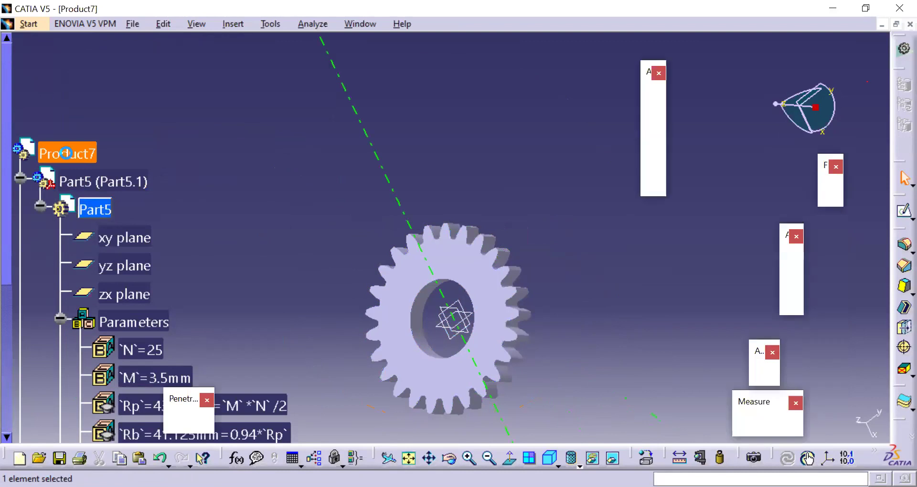
right_click(110, 206)
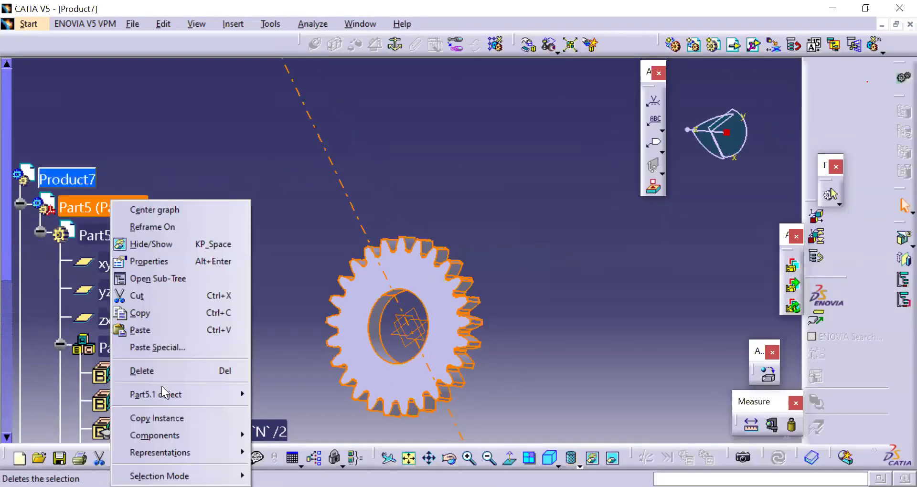
click(160, 315)
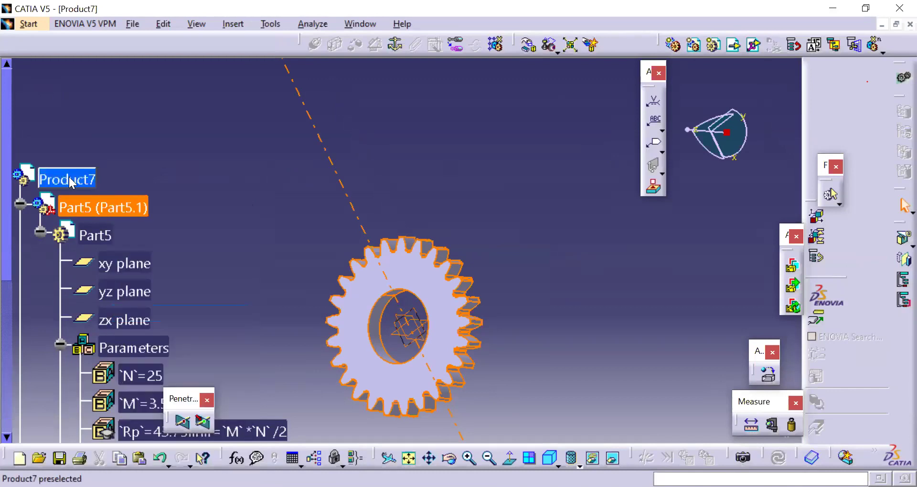
click(70, 181)
right_click(119, 334)
click(143, 307)
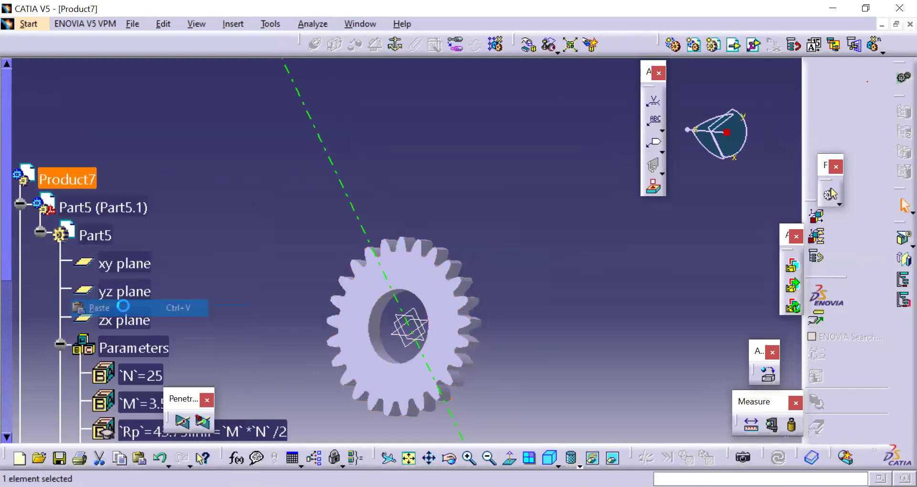
Expand the pasted Part5 instance in the tree down to its planes, parameters, relations and body
scroll(33, 233, down, 3)
scroll(32, 234, down, 5)
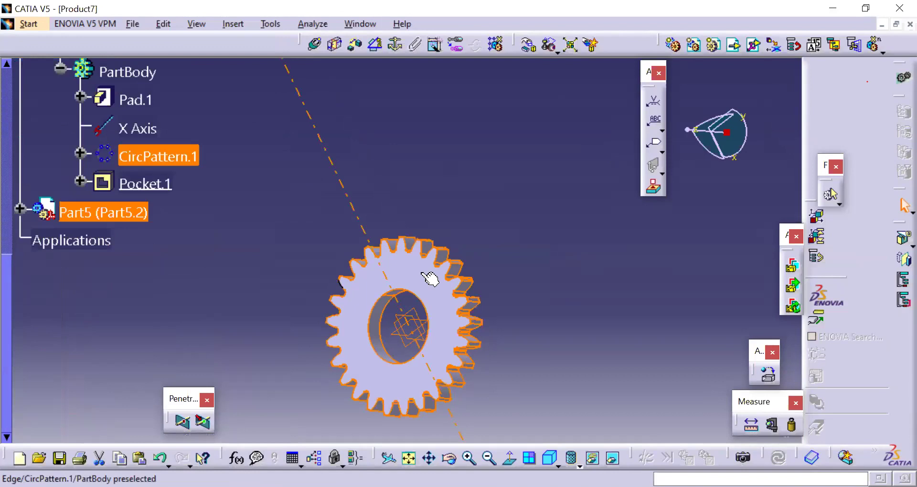
click(20, 210)
click(40, 239)
Hide the first Part5 instance, Part5.1
scroll(102, 212, up, 8)
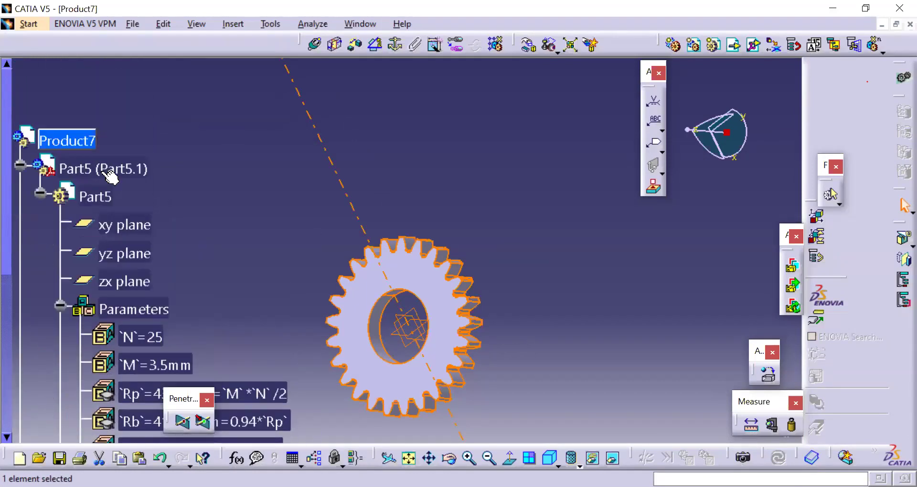
right_click(102, 171)
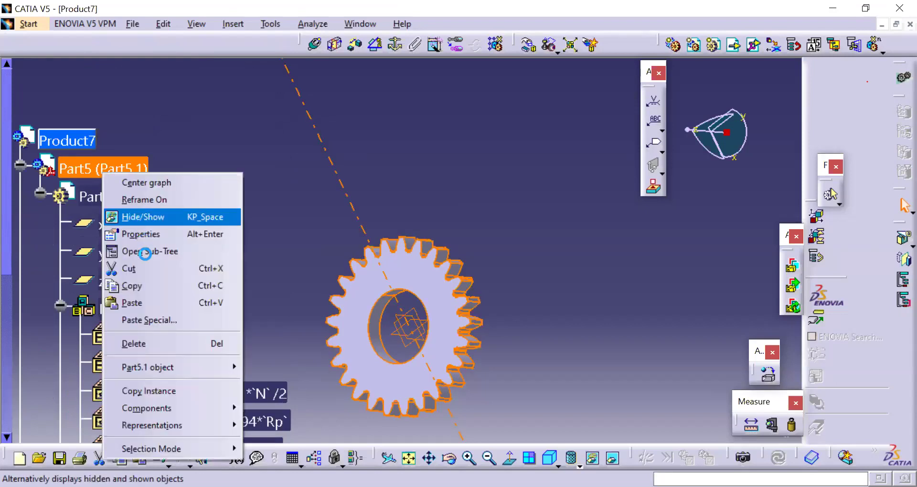
click(138, 216)
Expand the parameters of the second Part5 instance and set the module M to 4 mm
scroll(54, 174, down, 10)
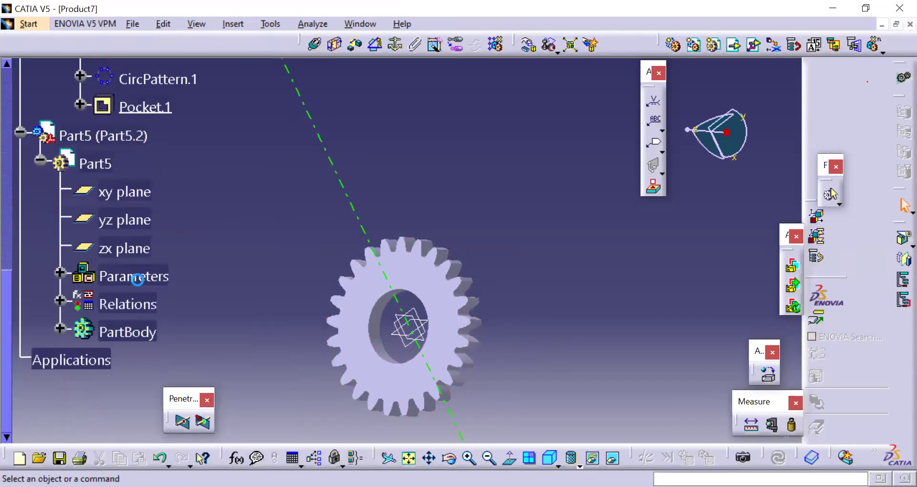
double_click(129, 276)
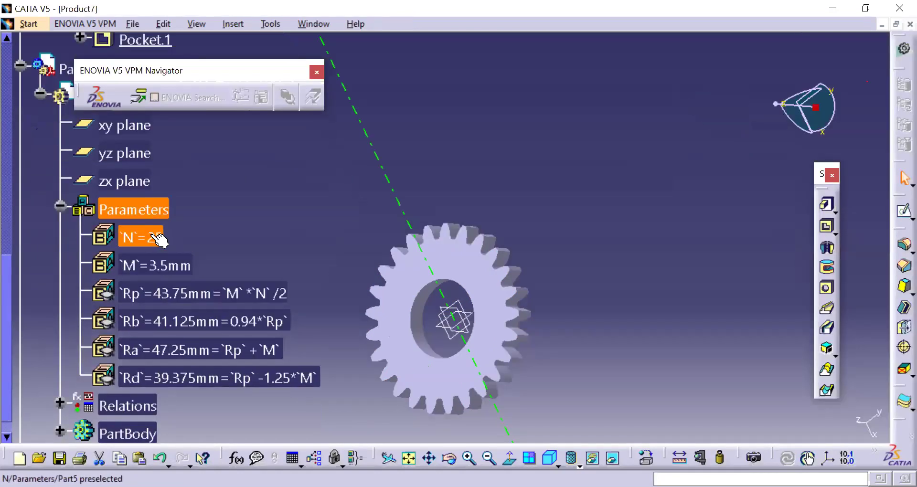
double_click(157, 265)
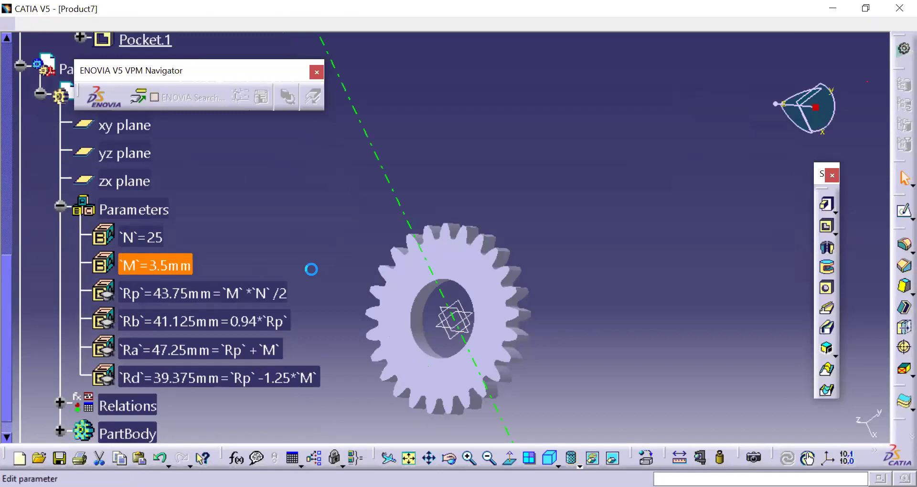
click(558, 279)
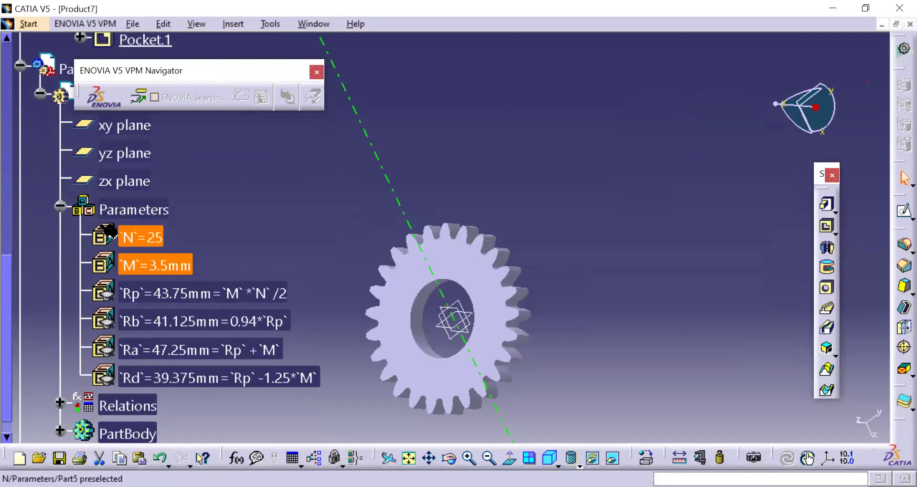
double_click(163, 273)
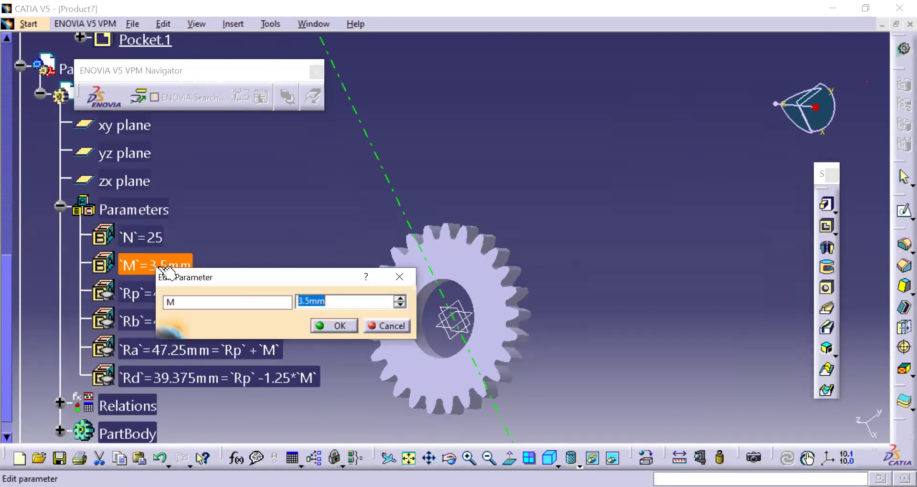
text(4)
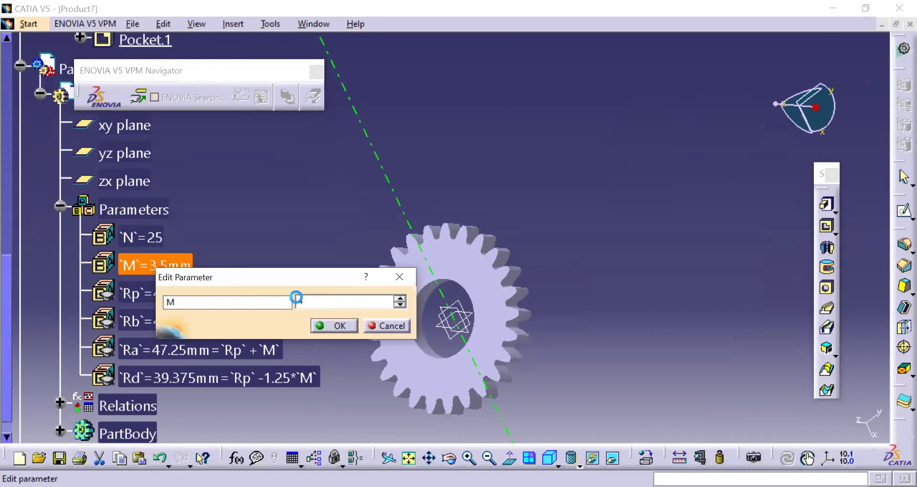
key(Return)
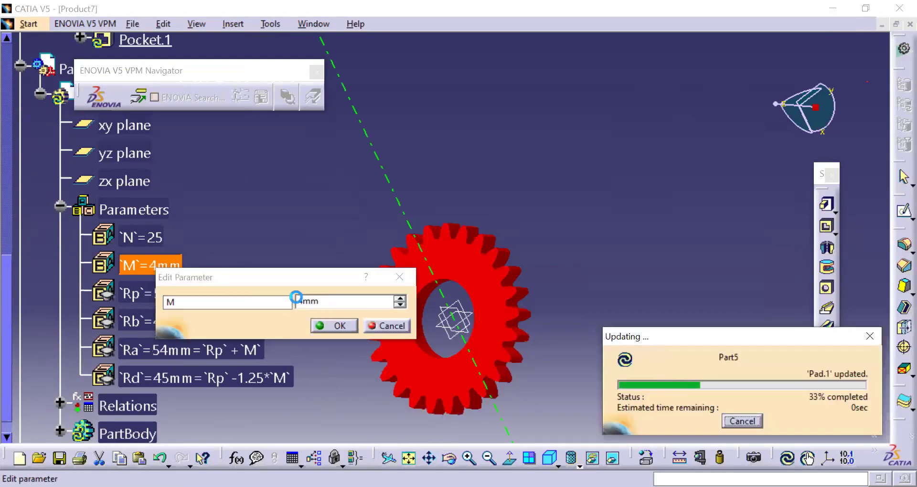
Set the tooth count parameter N to 20 and orbit to inspect the updated gear
double_click(150, 238)
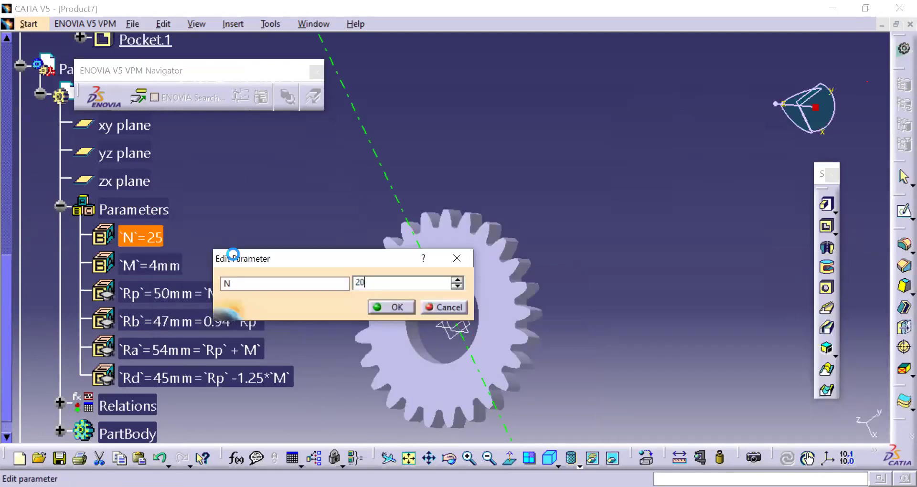
text(20)
key(Return)
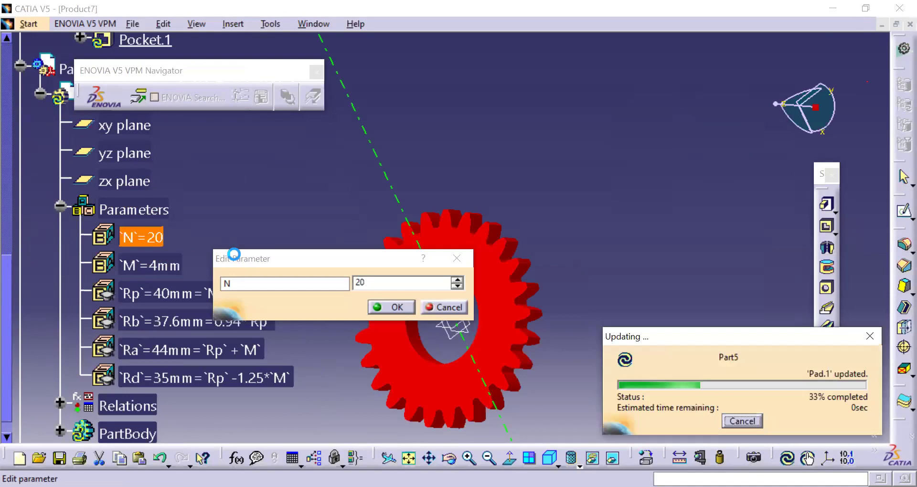
middle_drag(471, 321, 496, 201)
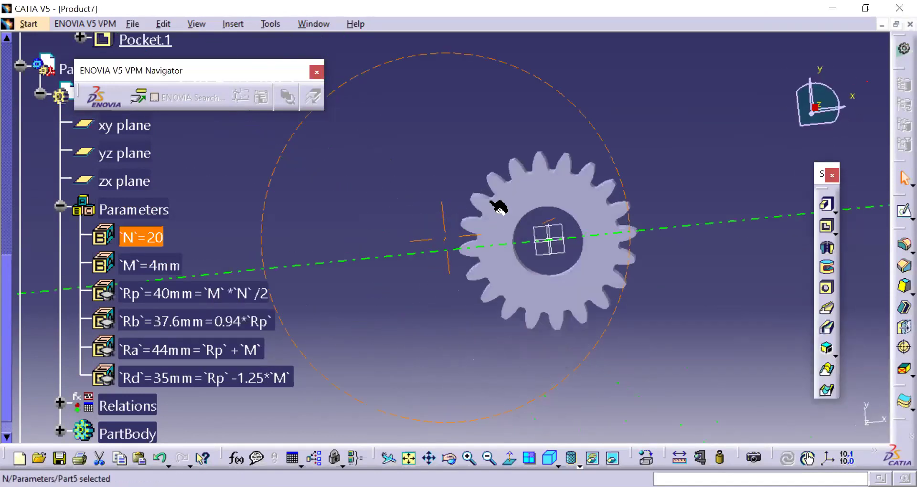
Reduce the tooth count parameter N to 10 and inspect the updated gear
double_click(168, 239)
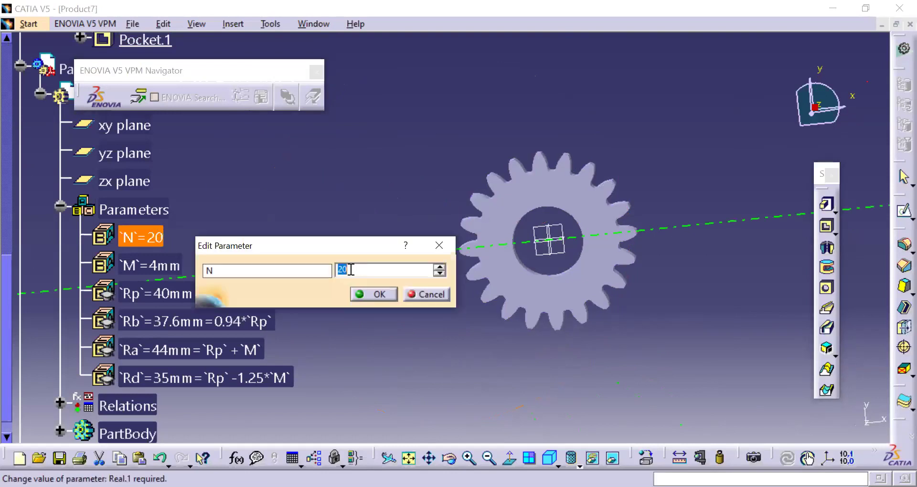
text(10)
key(Return)
middle_drag(566, 315, 526, 201)
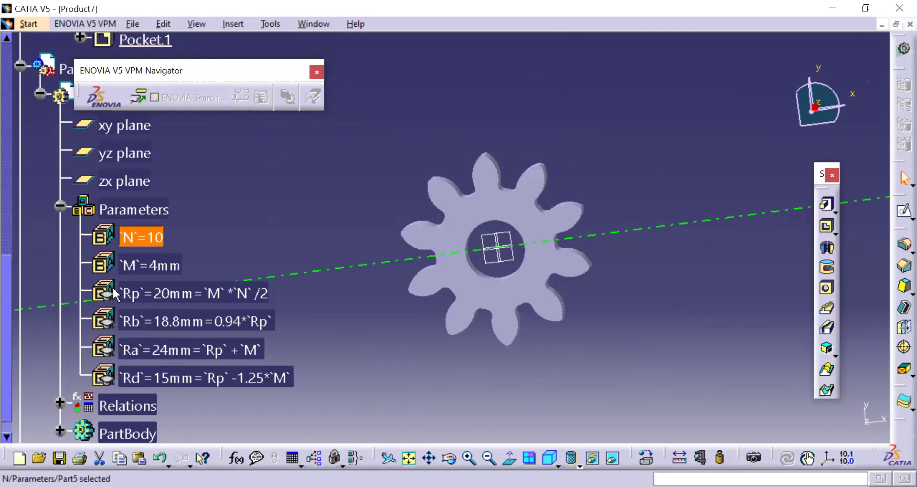
Compare the parameters and features of the two Part5 instances in the tree
scroll(174, 215, up, 2)
scroll(174, 215, down, 3)
scroll(174, 215, up, 1)
ctrl+click(178, 258)
scroll(180, 268, down, 5)
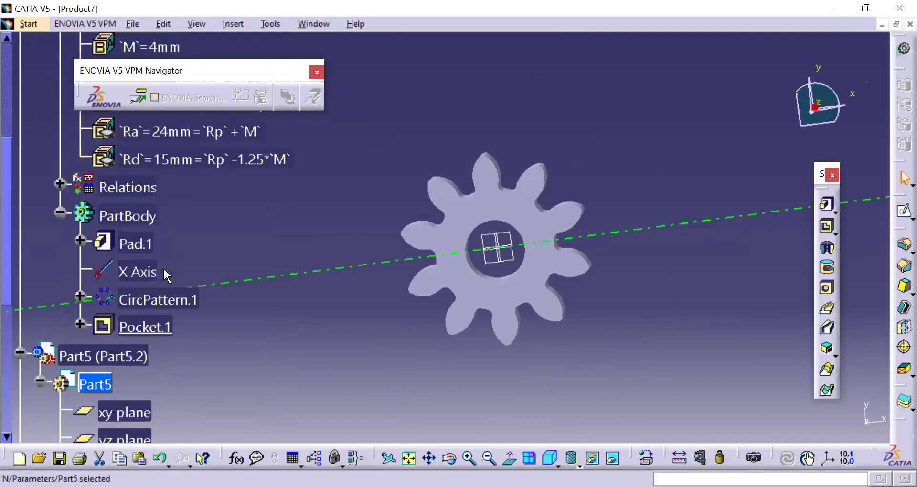
scroll(198, 254, up, 3)
scroll(197, 254, down, 6)
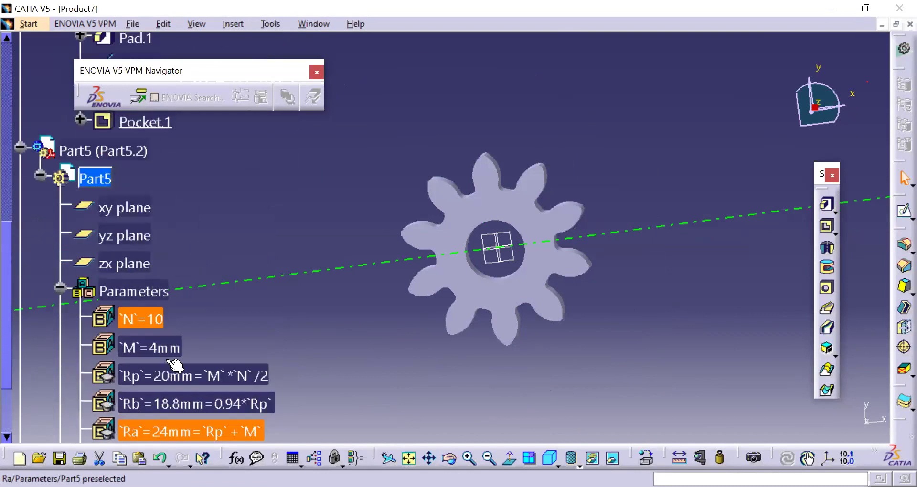
middle_drag(459, 264, 459, 286)
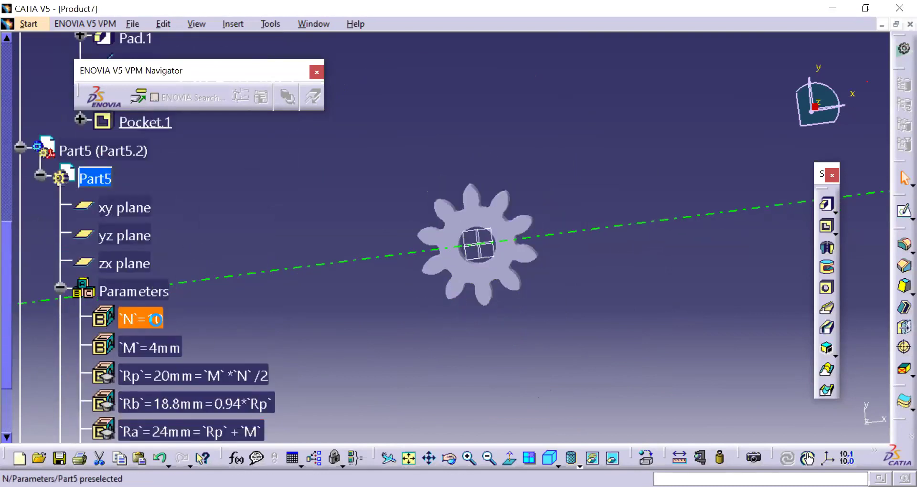
scroll(192, 247, up, 2)
scroll(192, 247, up, 5)
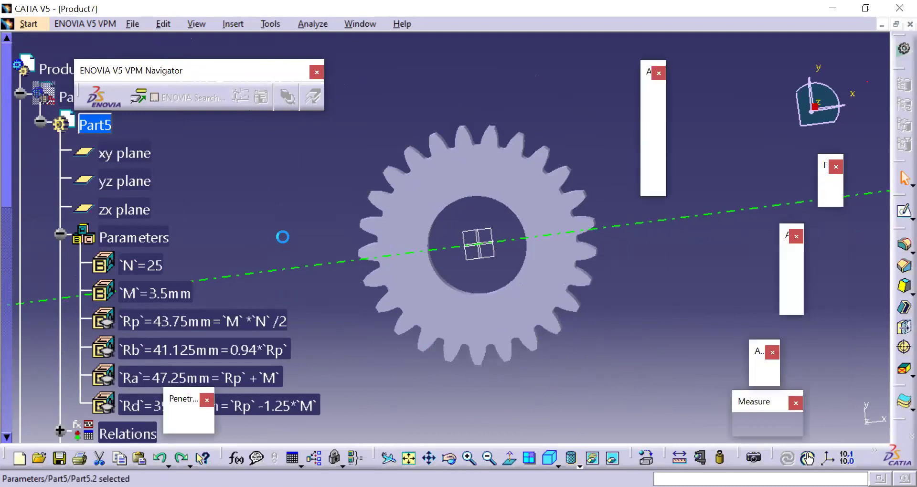
Expand the relations of the second Part5 instance and examine the formulas driving the gear
scroll(127, 202, down, 6)
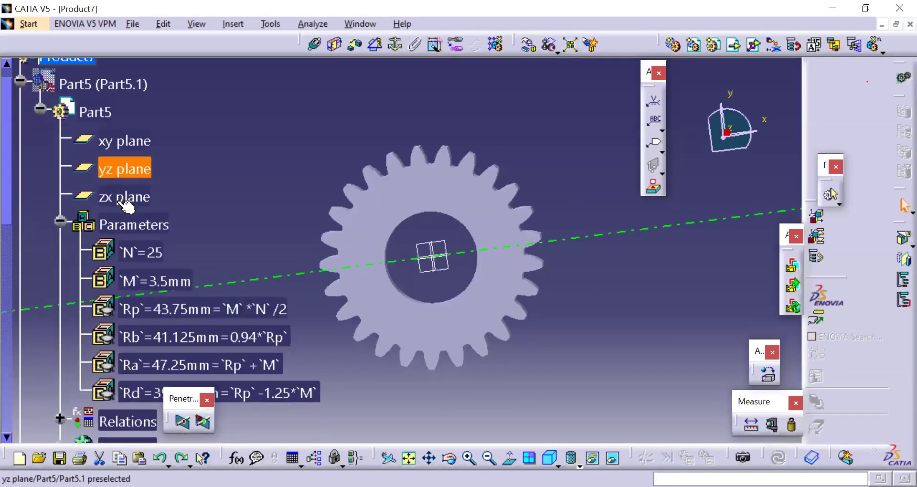
scroll(127, 201, down, 3)
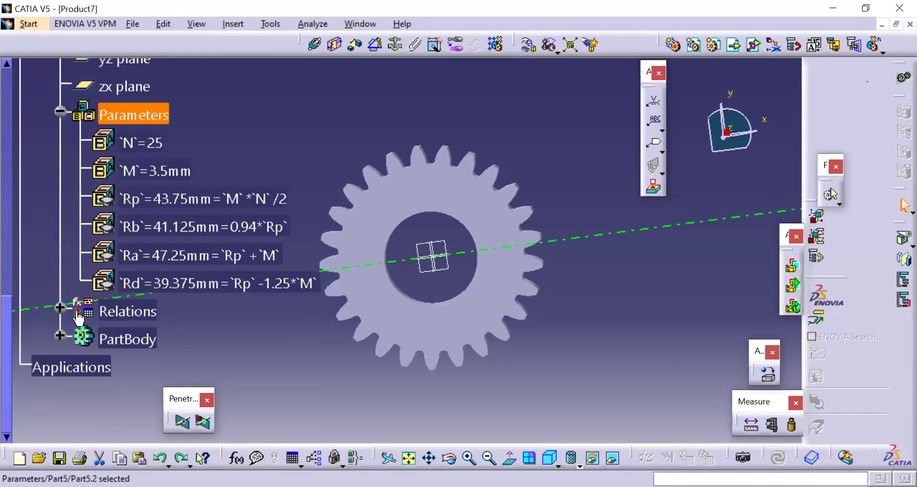
click(59, 308)
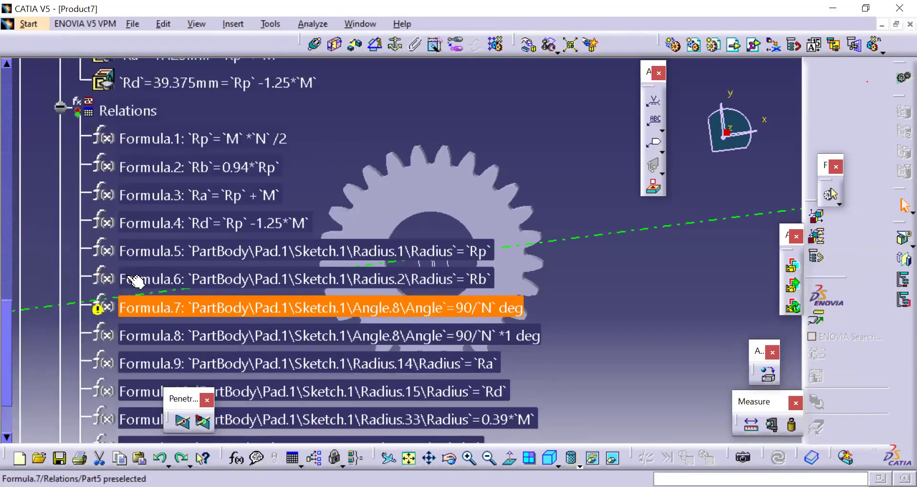
scroll(136, 282, up, 10)
scroll(136, 280, up, 15)
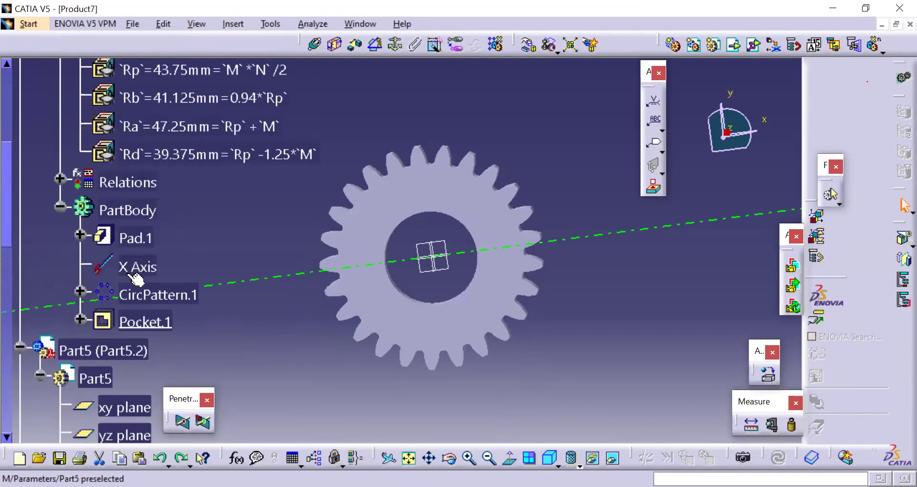
Show the hidden first Part5 instance, Part5.1, again
click(82, 168)
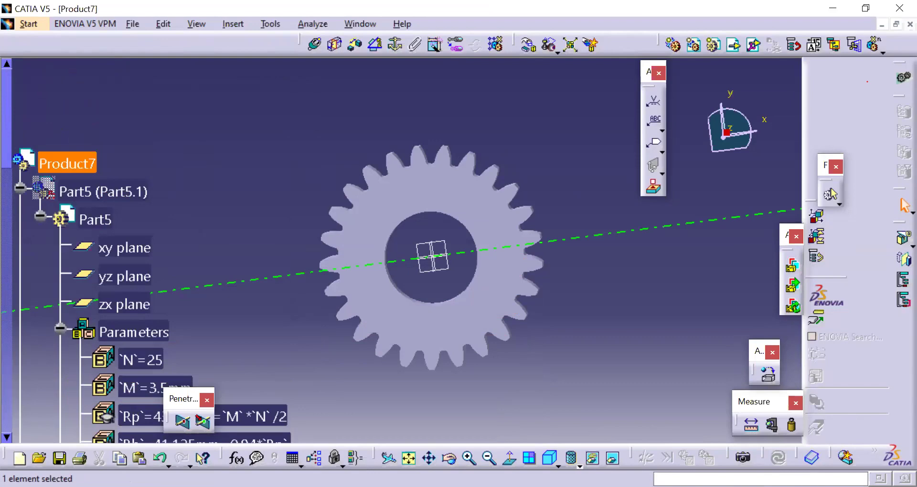
key(alt+Tab)
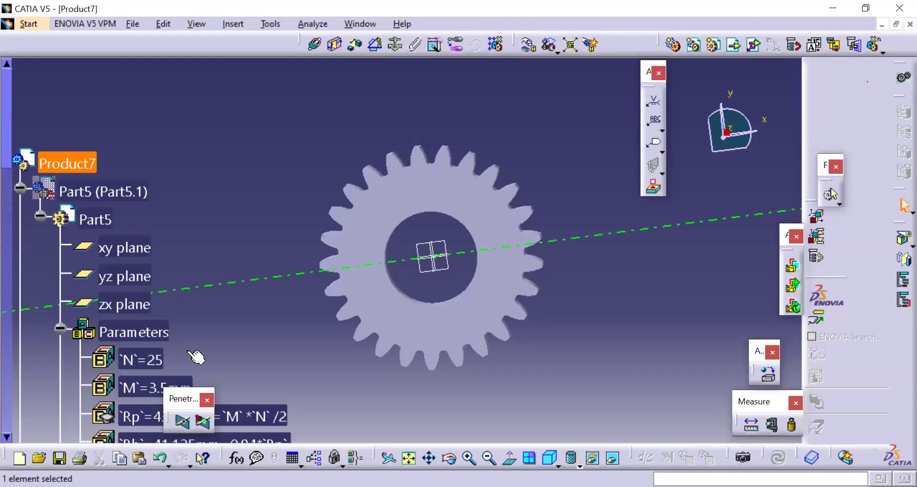
scroll(95, 153, down, 1)
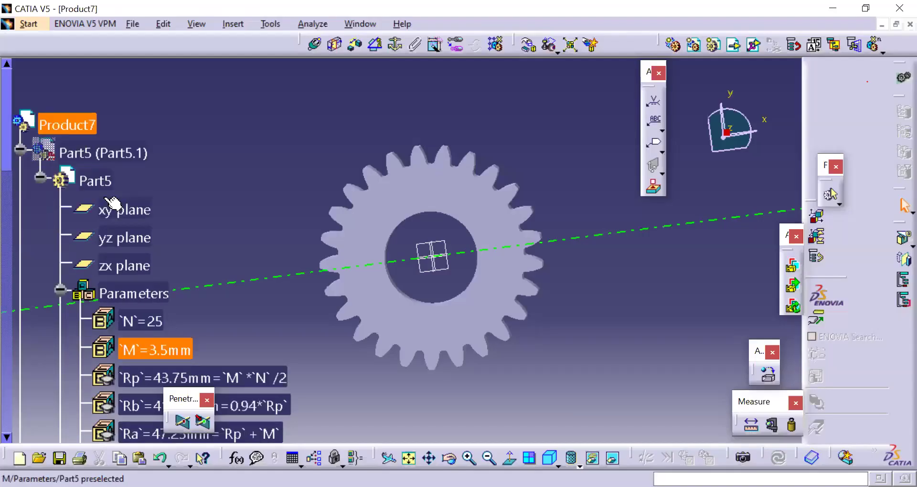
click(86, 148)
right_click(86, 148)
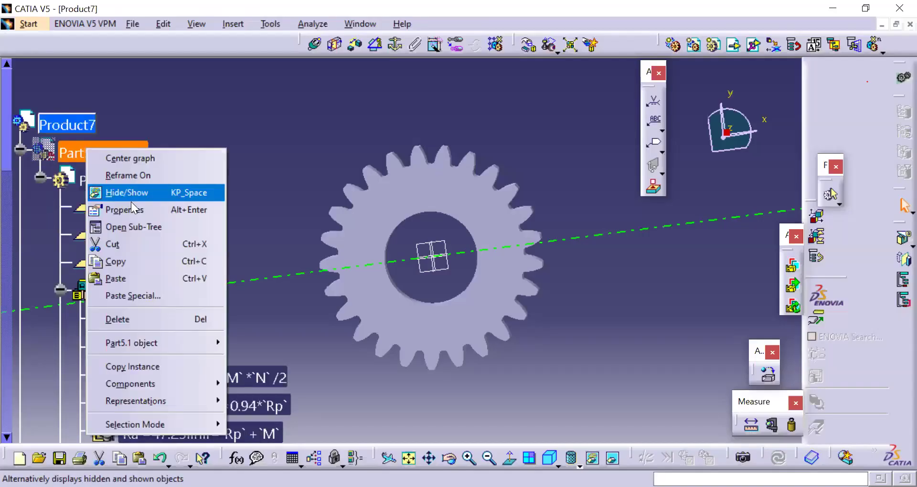
key(Escape)
click(206, 195)
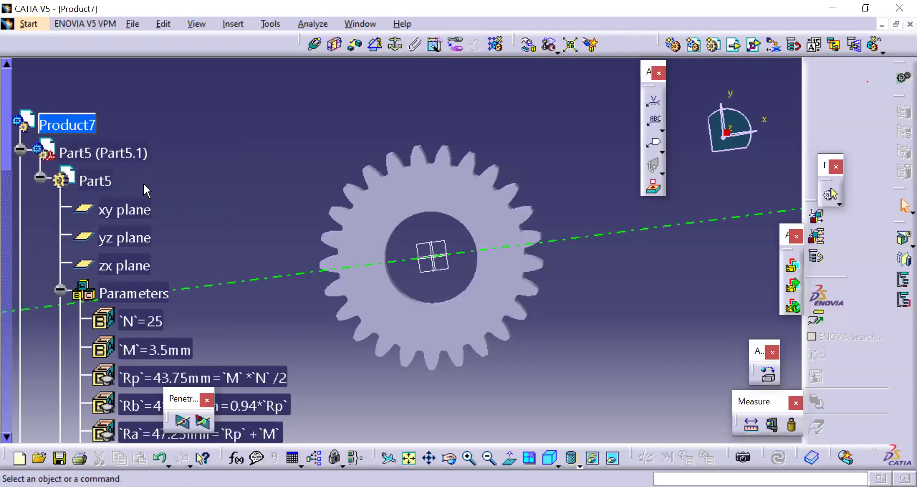
Collapse the expanded branches of both Part5 instances in the Product7 tree
scroll(6, 204, down, 10)
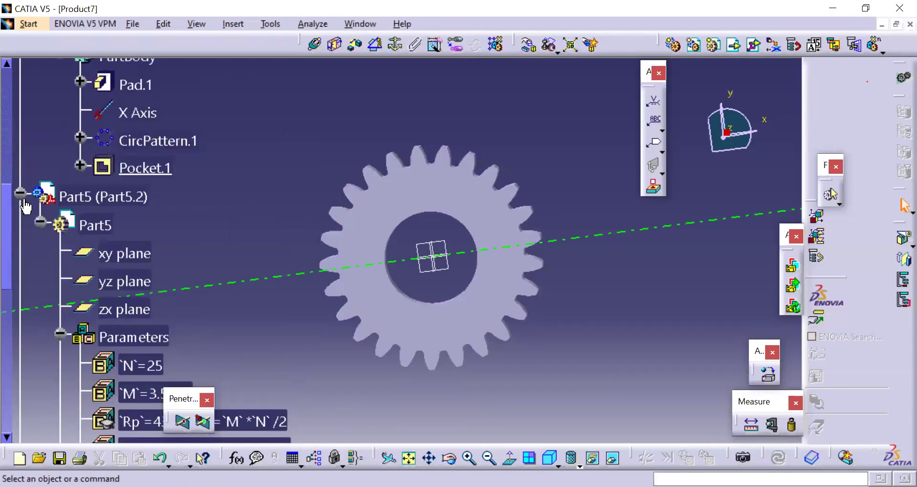
click(20, 193)
scroll(24, 206, up, 6)
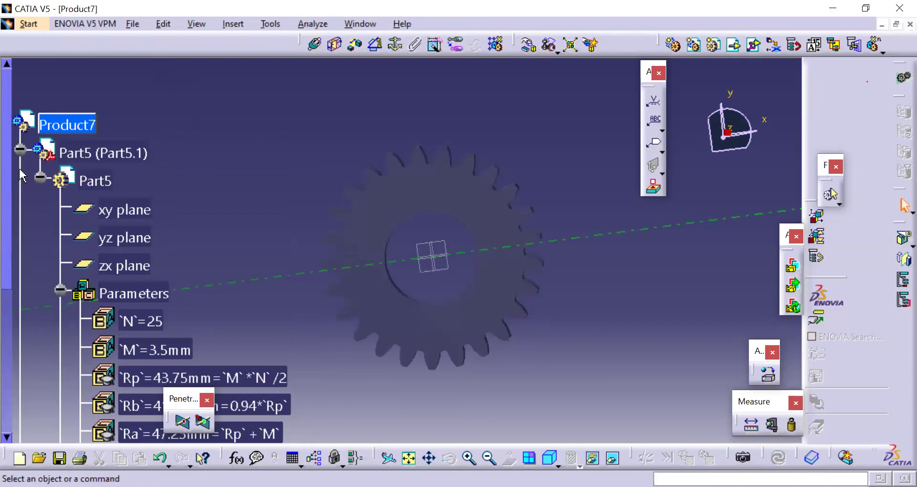
click(19, 149)
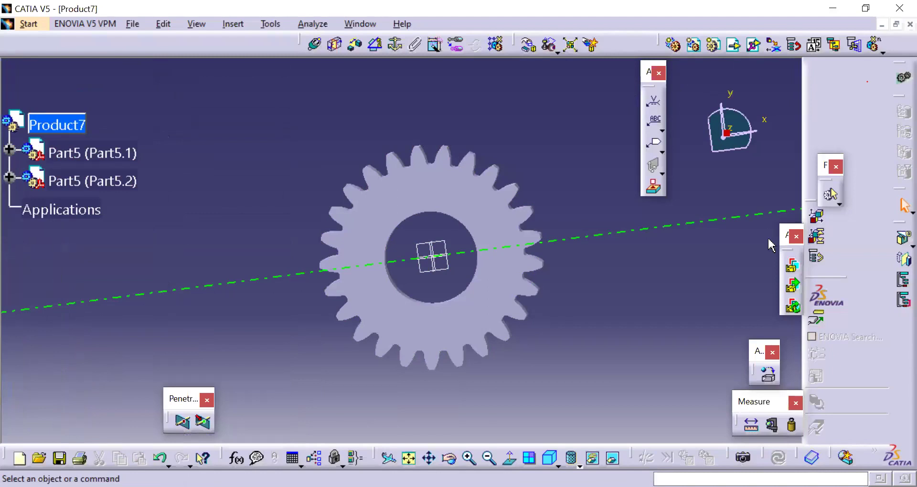
Move the Part5.1 gear along the X axis until it sits beside Part5.2, using Manipulation
click(528, 45)
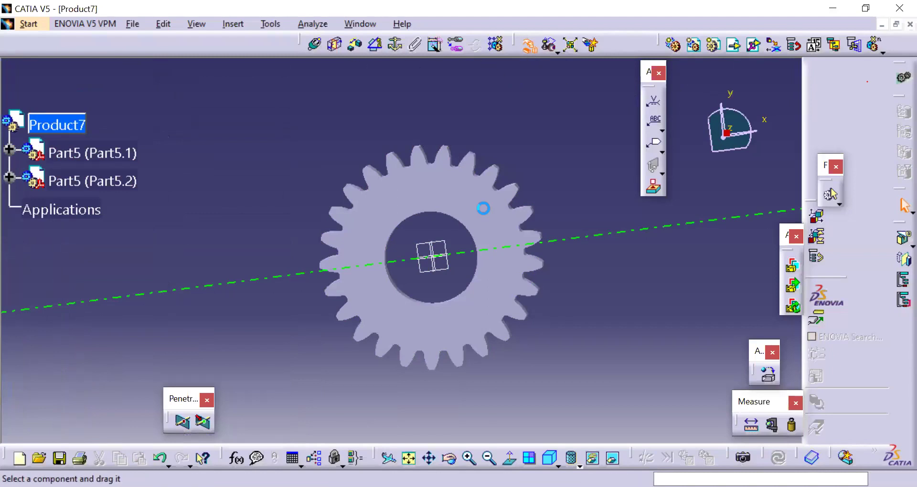
drag(697, 213, 718, 222)
click(606, 377)
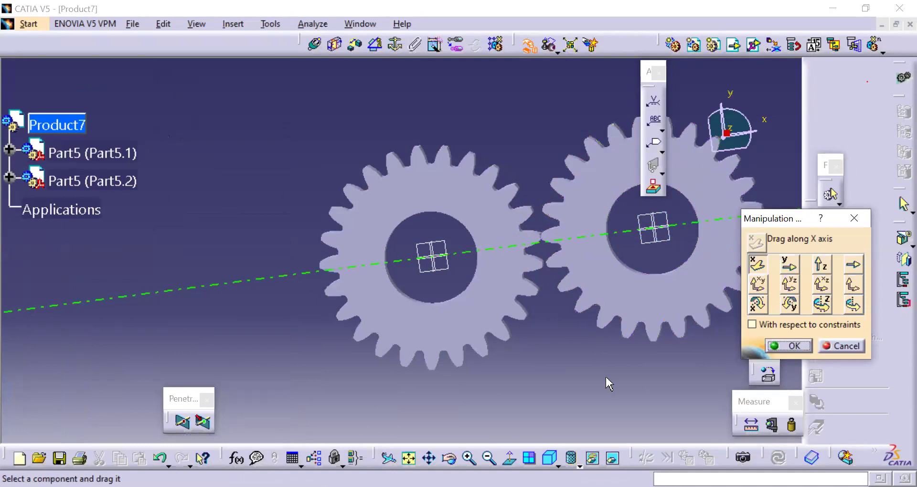
middle_drag(518, 301, 717, 339)
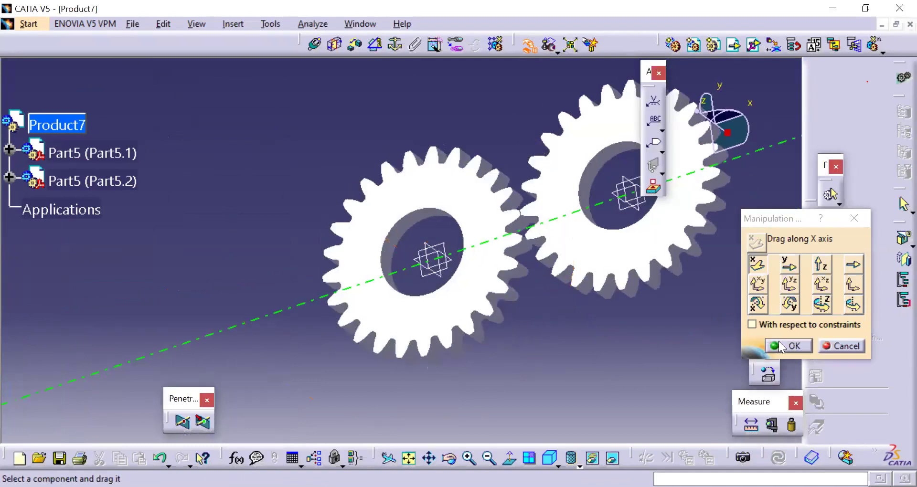
middle_drag(531, 335, 530, 435)
click(550, 458)
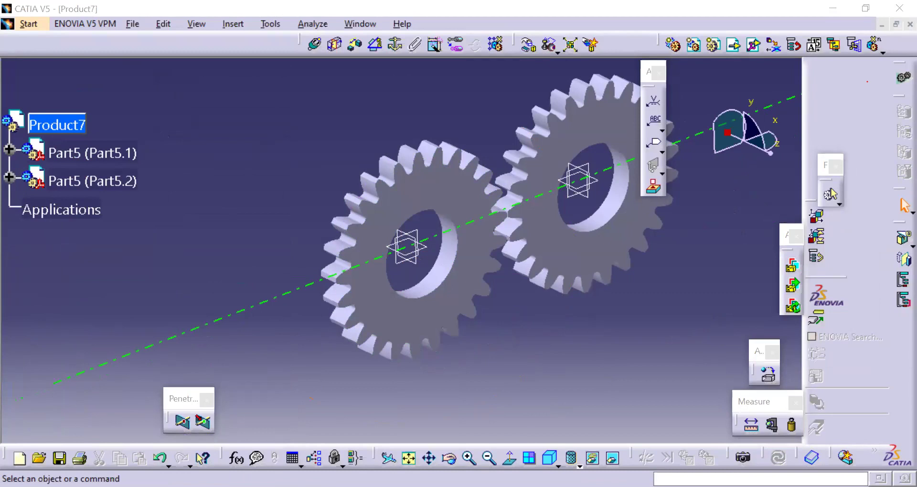
Examine from several angles how the teeth of the two gears meet
middle_drag(473, 311, 460, 323)
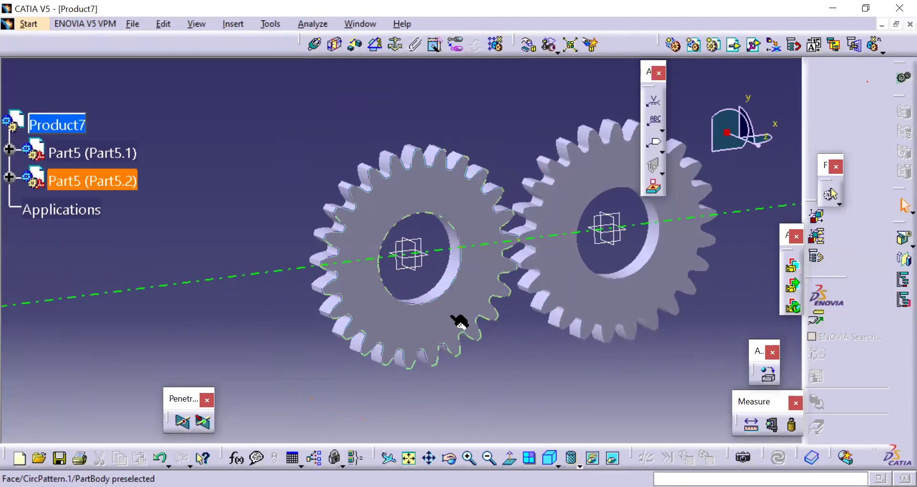
middle_drag(468, 346, 468, 346)
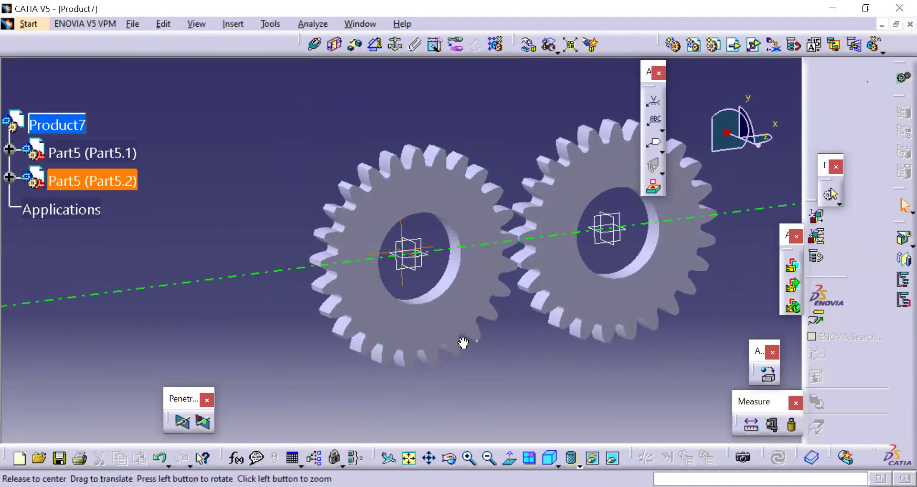
middle_drag(387, 242, 423, 317)
middle_drag(374, 200, 401, 459)
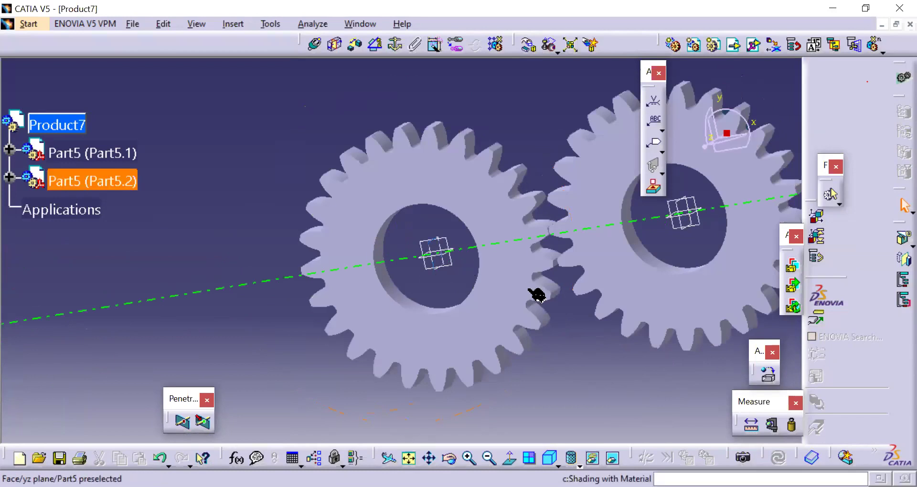
middle_drag(423, 253, 574, 306)
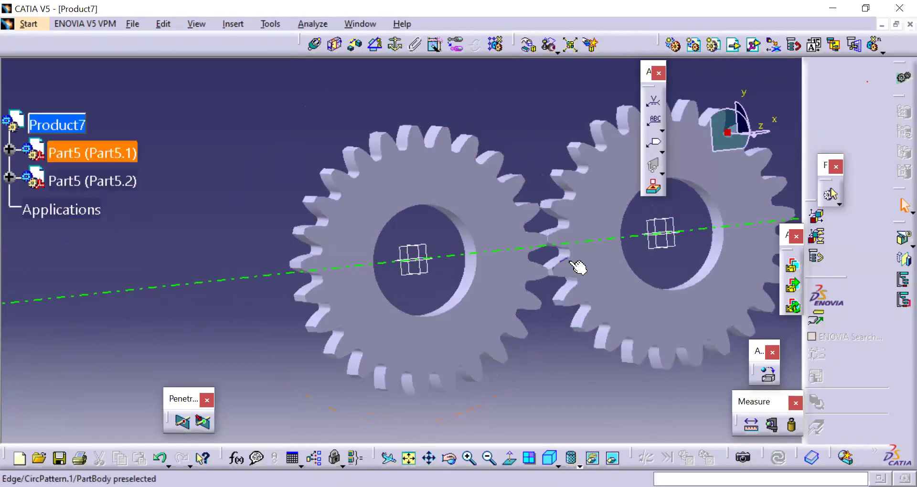
middle_drag(479, 263, 422, 236)
middle_drag(577, 291, 449, 284)
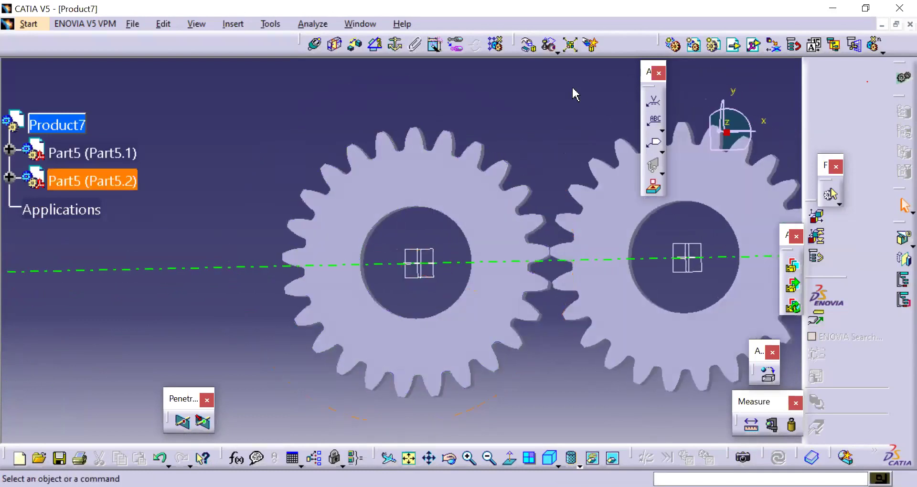
Rotate the Part5.1 gear about the axis of its bore to align its teeth with the gaps of Part5.2
click(528, 47)
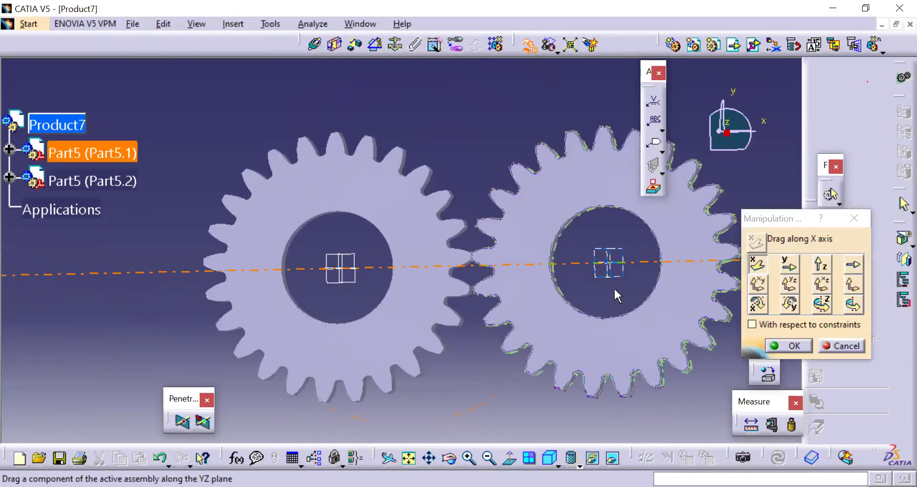
click(853, 303)
middle_drag(594, 301, 420, 266)
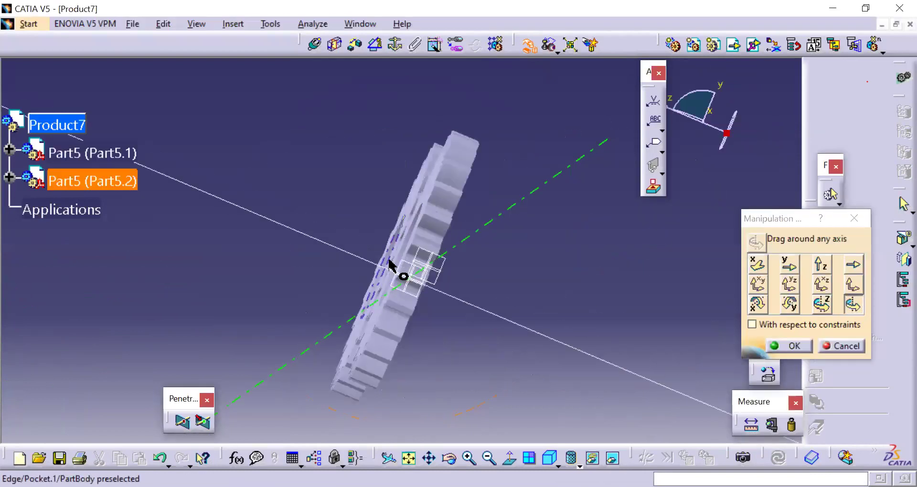
drag(389, 262, 394, 273)
middle_drag(326, 311, 510, 338)
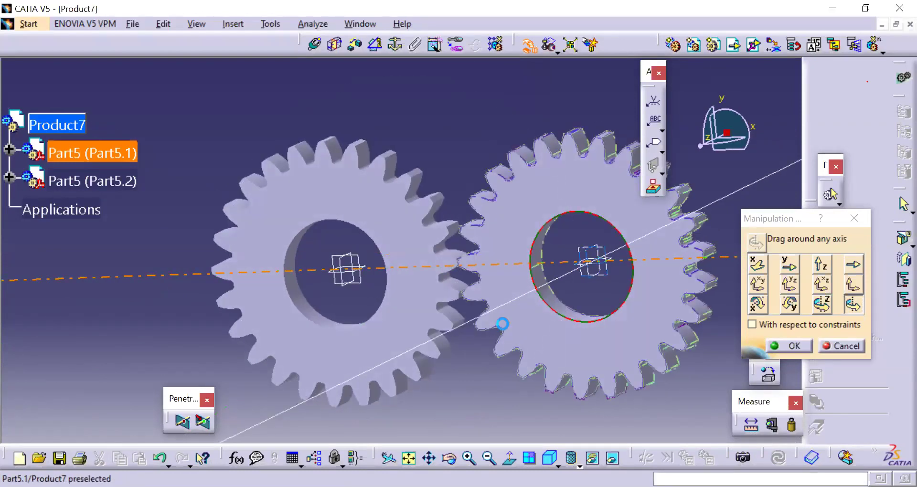
drag(502, 324, 507, 328)
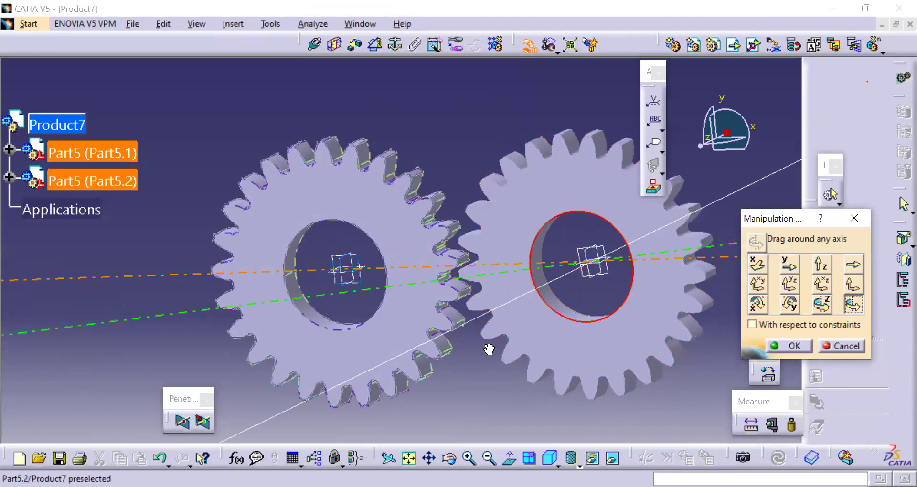
Slide Part5.1 along the X Axis line of Part5.2 until the gear teeth mesh
middle_drag(489, 349, 669, 311)
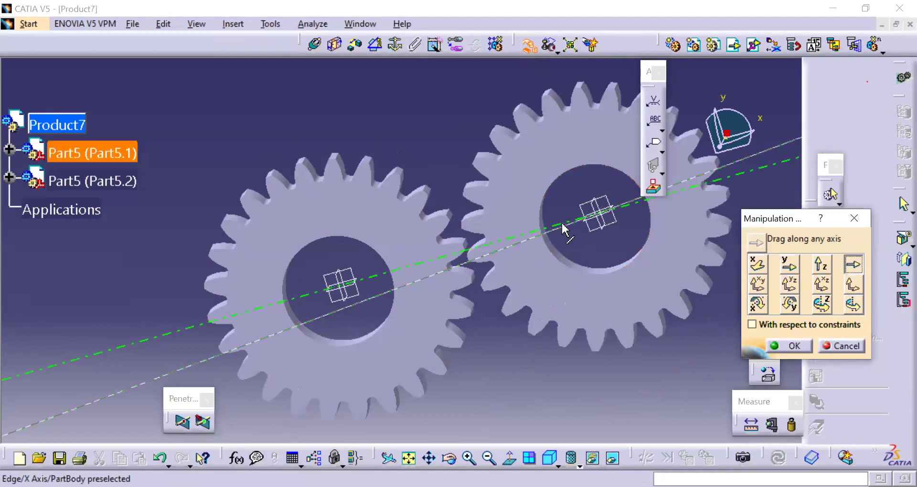
drag(547, 270, 544, 266)
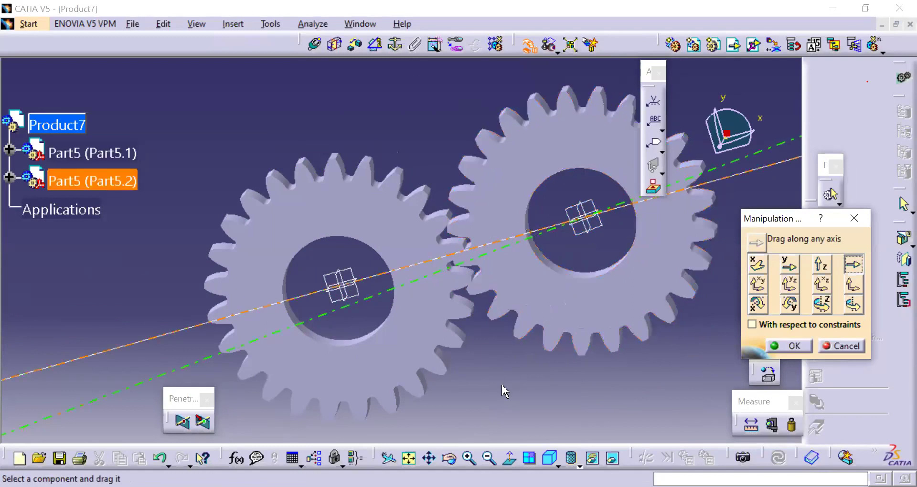
middle_drag(503, 307, 489, 370)
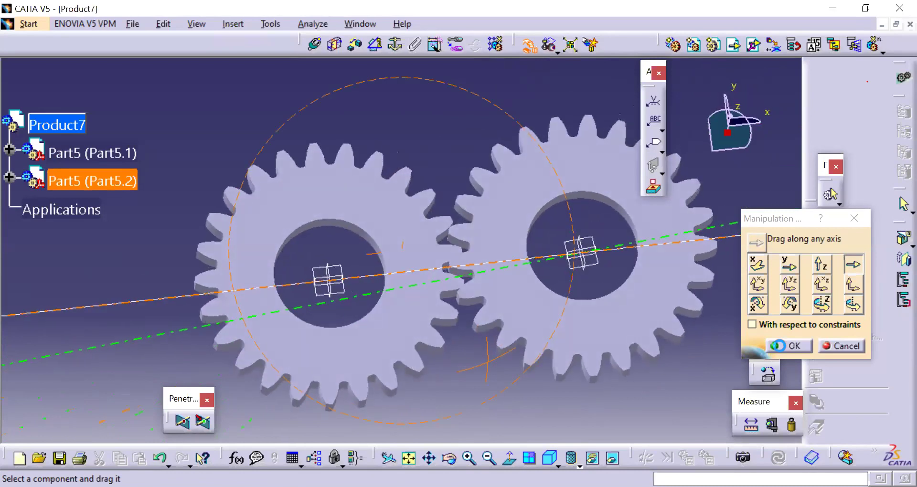
click(777, 346)
Insert a new part into Product7 with a newly defined origin point and open it for editing
click(56, 126)
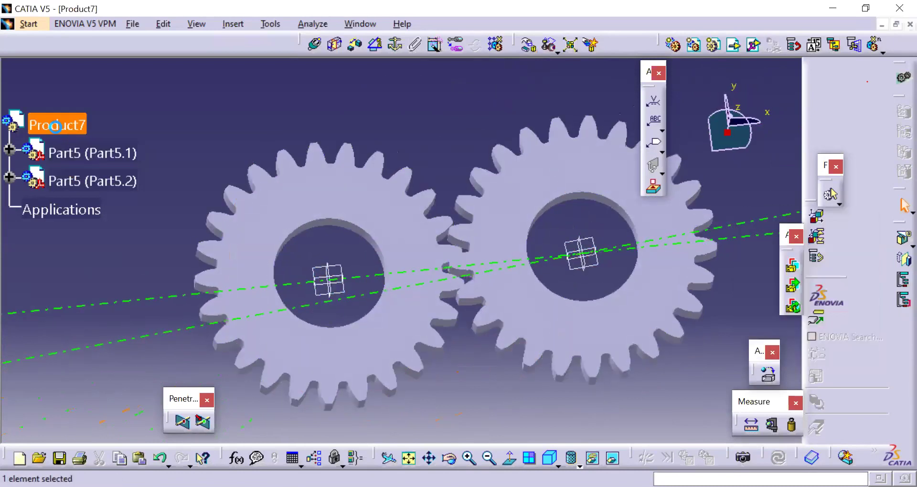
click(233, 23)
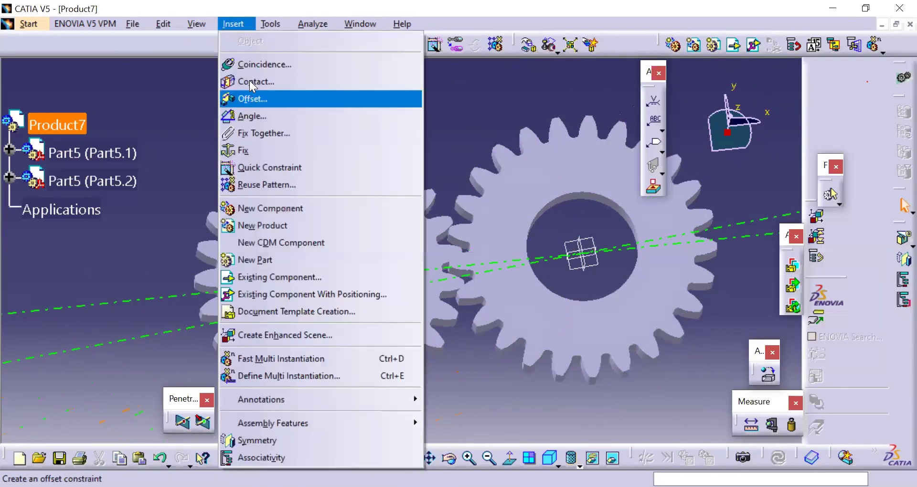
click(273, 261)
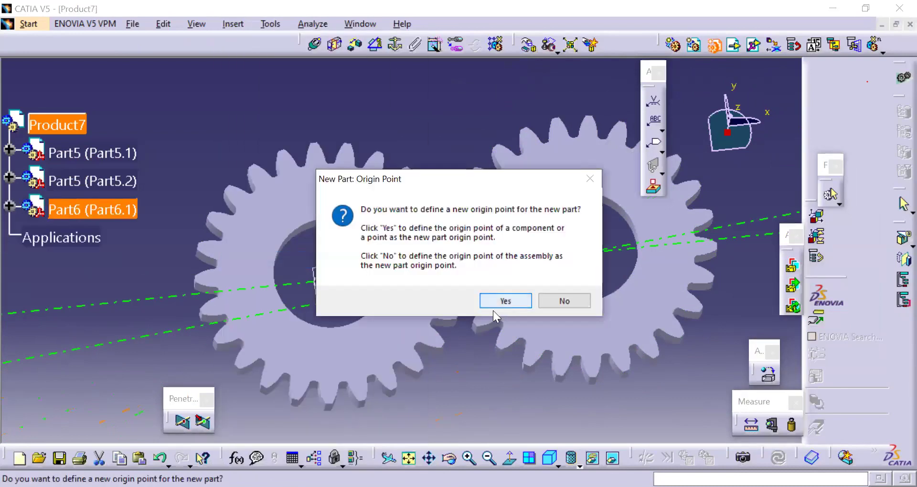
click(495, 304)
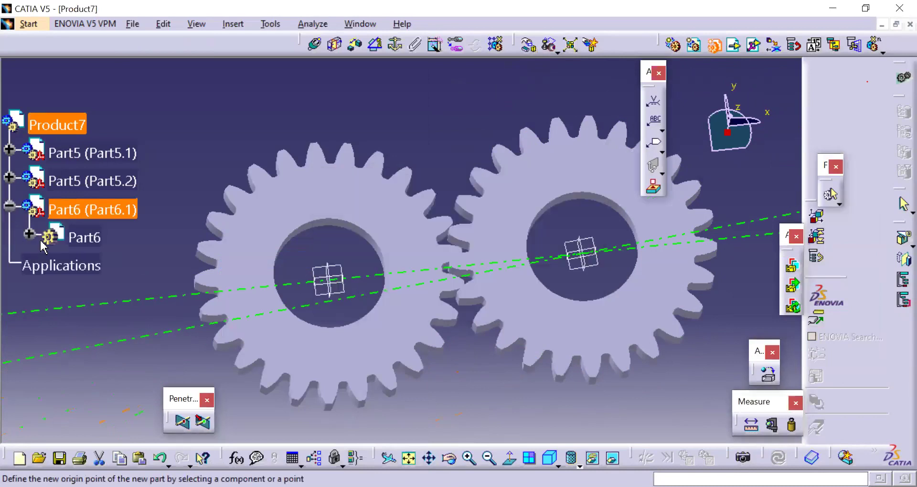
click(29, 237)
click(84, 238)
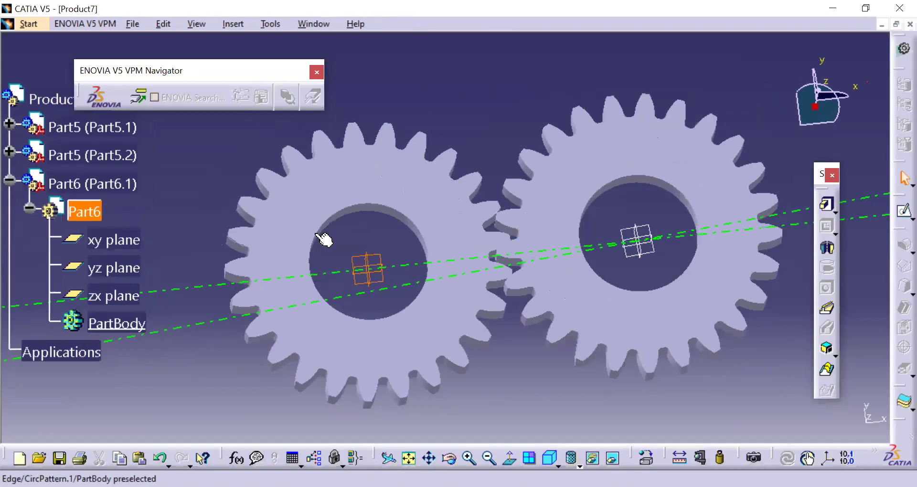
Sketch a rectangle enclosing both gears on the xy plane of Part6 and finish the sketch
middle_drag(522, 229, 502, 266)
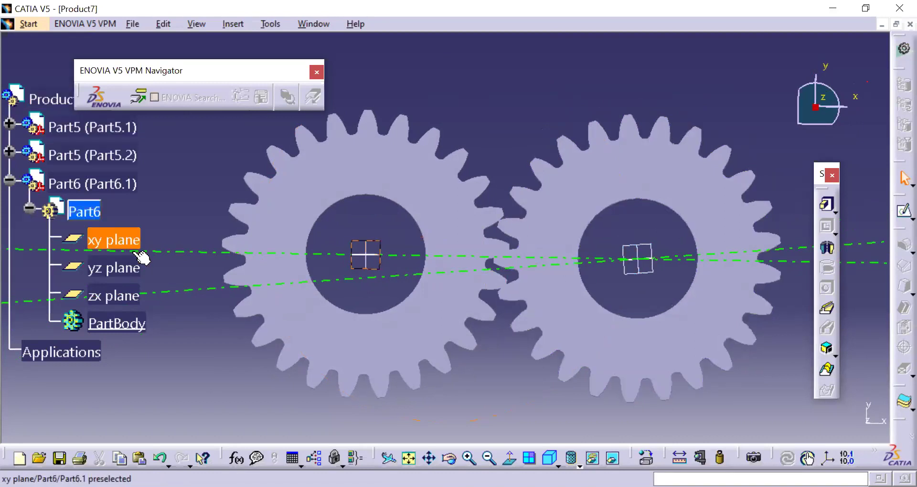
click(899, 215)
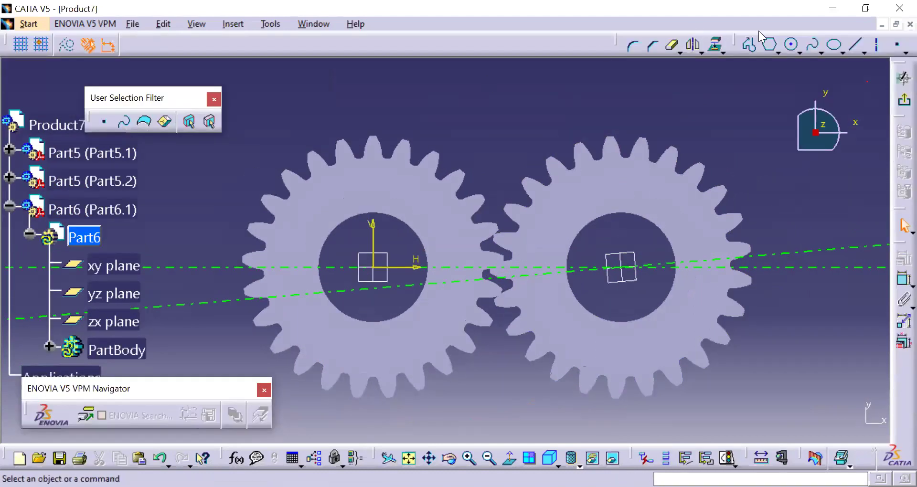
click(778, 51)
click(791, 75)
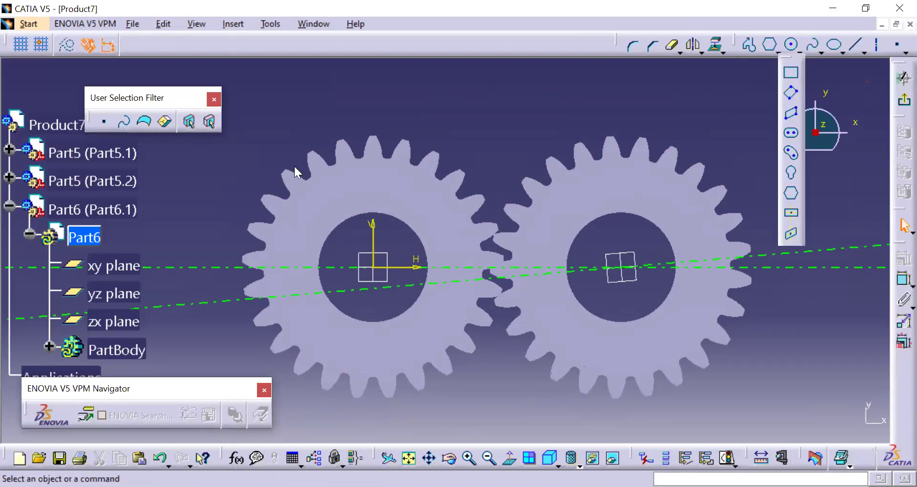
click(229, 123)
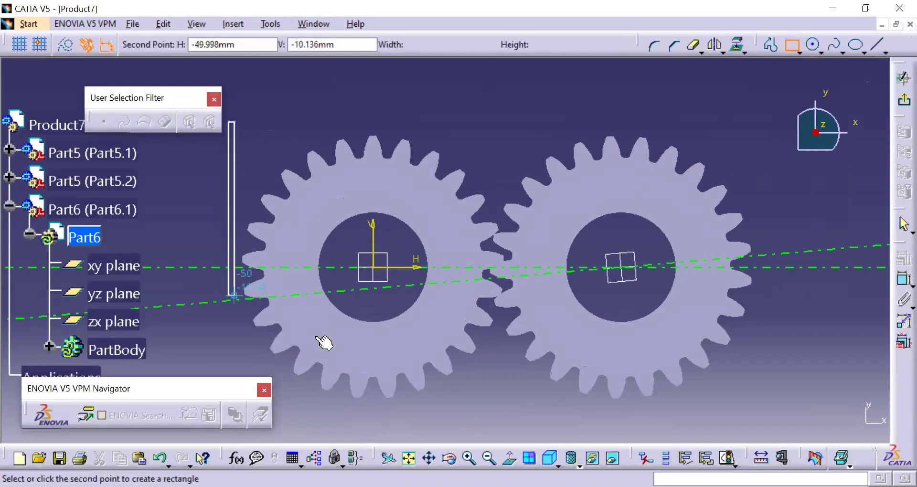
click(782, 415)
click(903, 78)
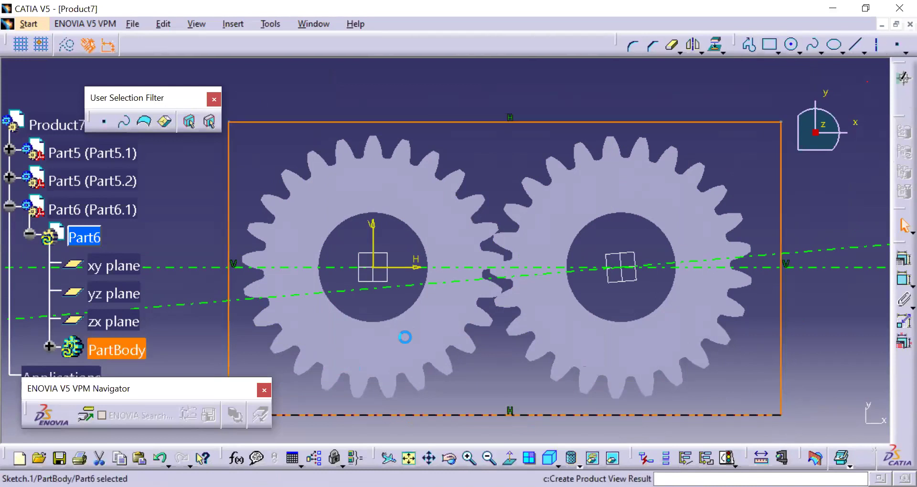
Pad the rectangular sketch of Part6 with a length of 30 mm
mouse_move(402, 348)
middle_down()
mouse_move(389, 194)
mouse_move(394, 113)
middle_up()
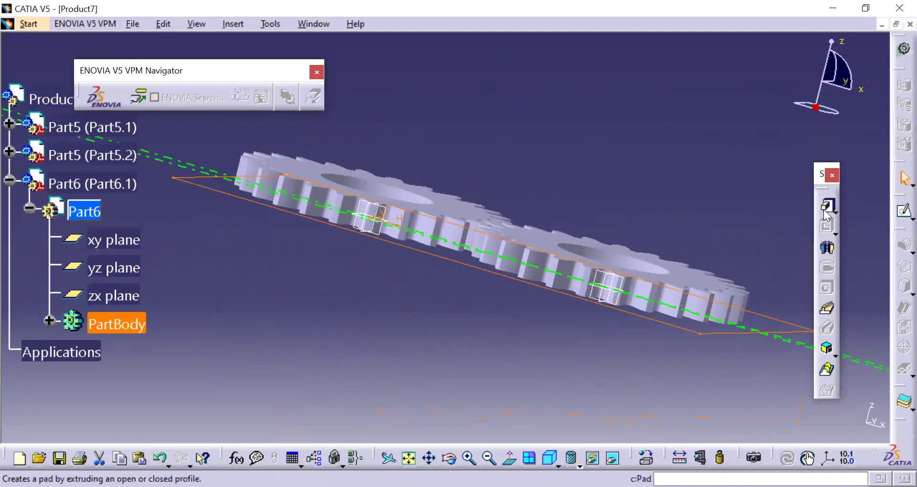
click(665, 304)
text(30)
key(Return)
Start a sketch on the pad's face and project the bore edges of both gears into it
middle_drag(291, 240, 528, 299)
click(525, 289)
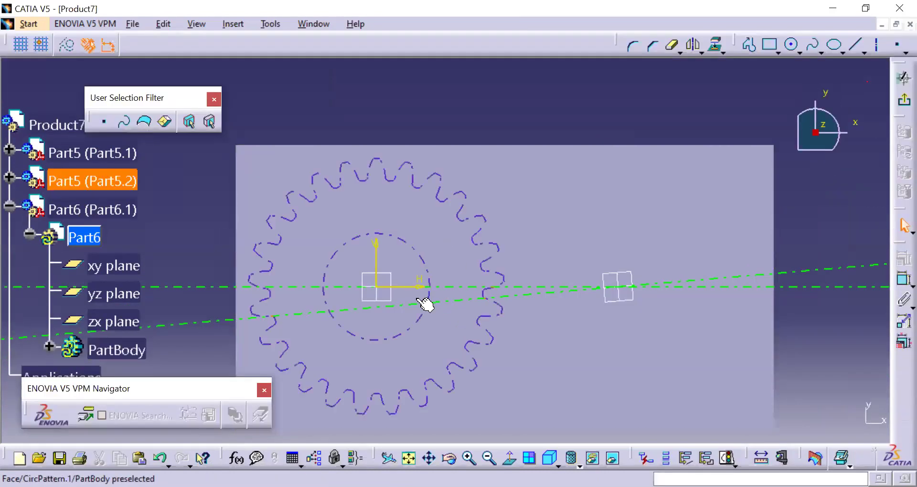
click(427, 259)
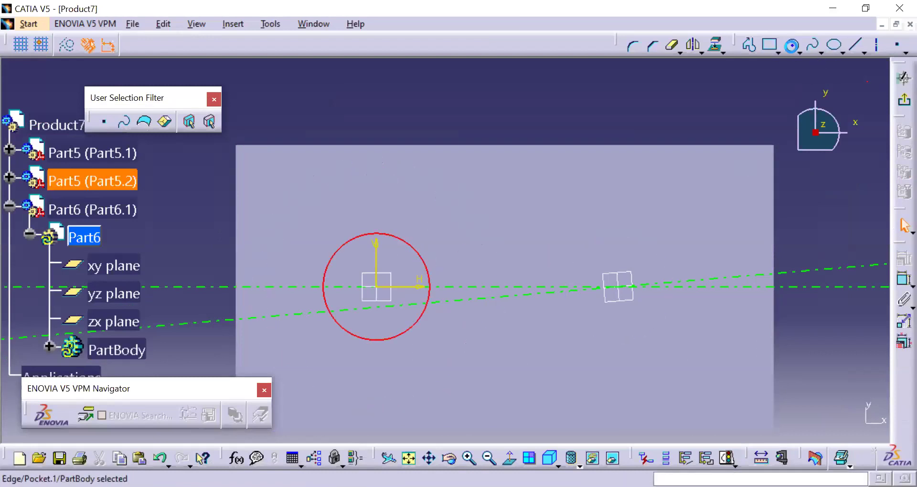
click(792, 47)
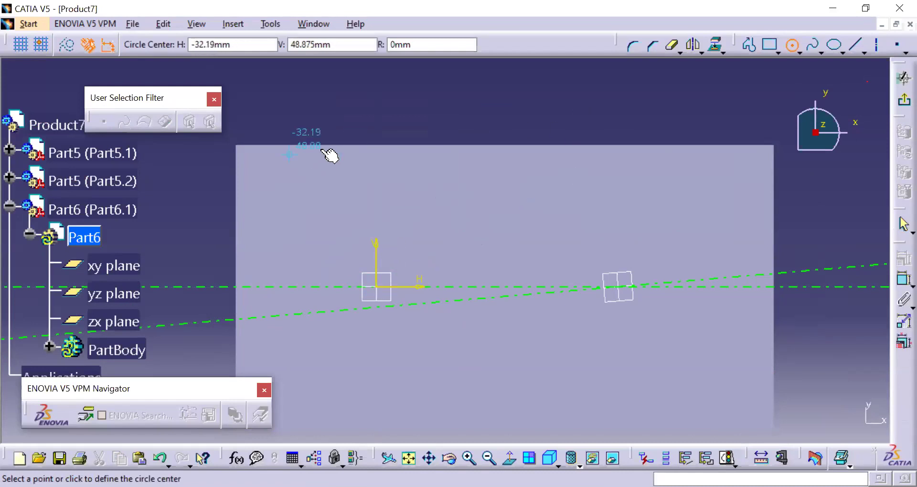
key(Escape)
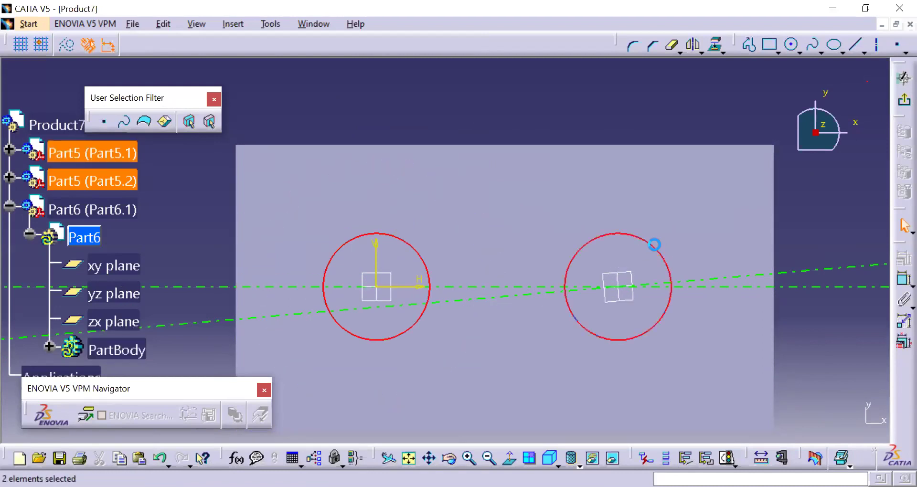
click(715, 45)
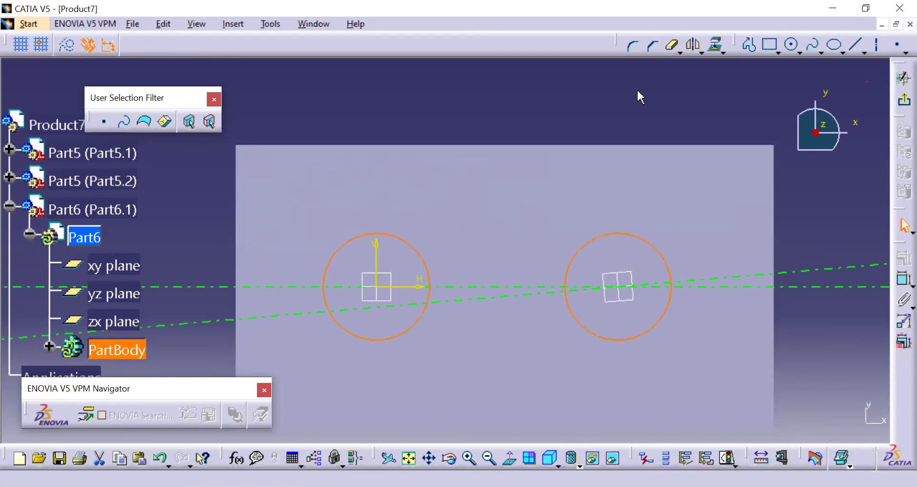
Finish the sketch with the projected bore circles and pad it 40 mm to form two shafts on Part6
click(904, 78)
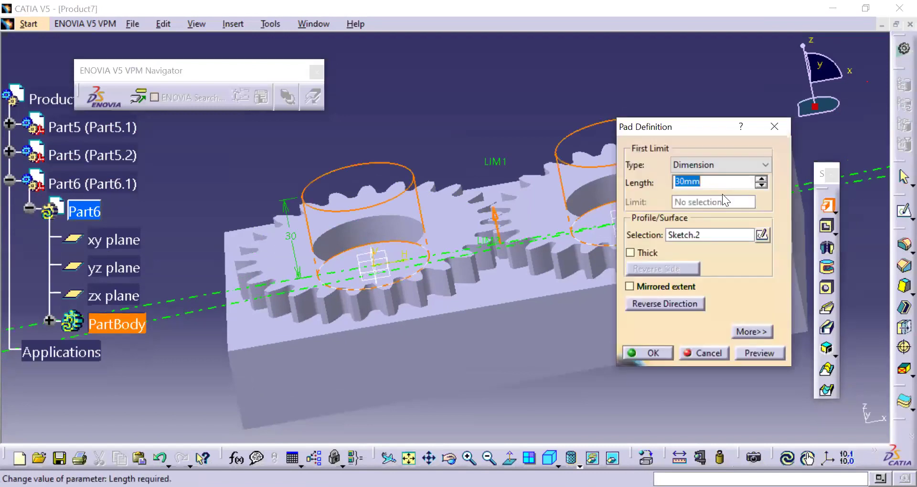
text(40)
key(Return)
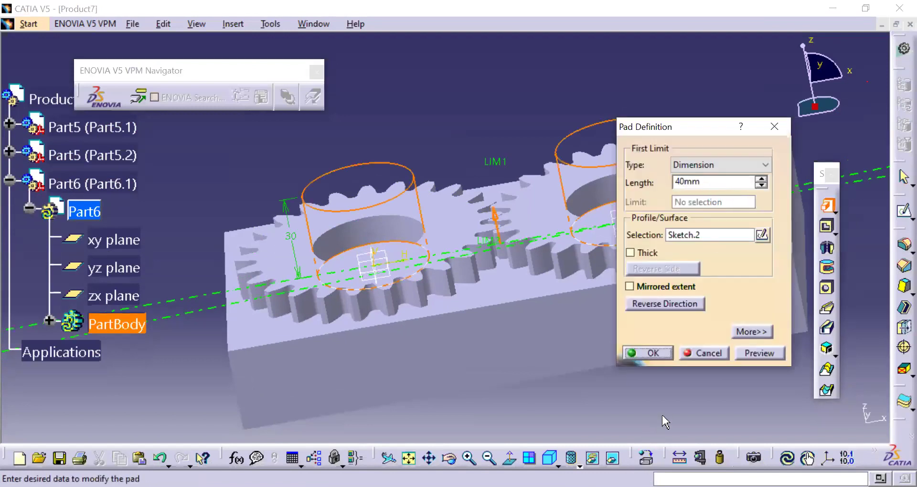
middle_drag(569, 316, 567, 344)
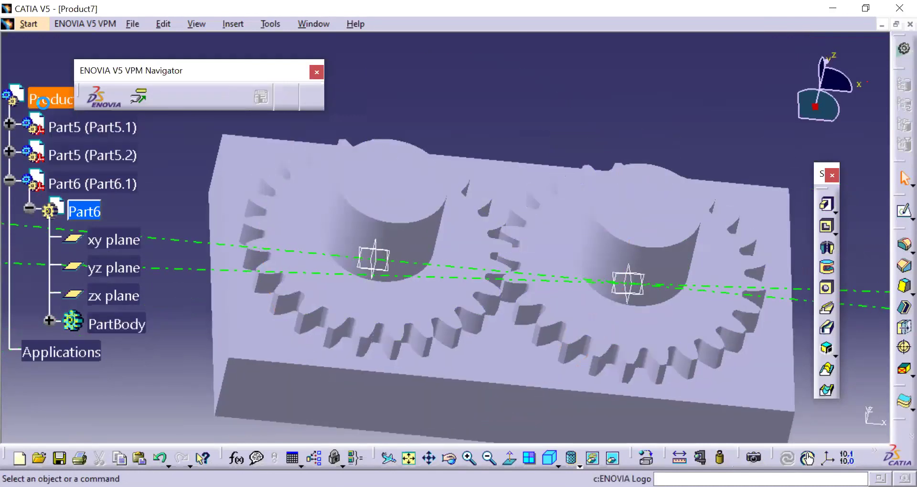
Activate the top-level Product7 assembly and switch to the DMU Kinematics workbench
double_click(43, 101)
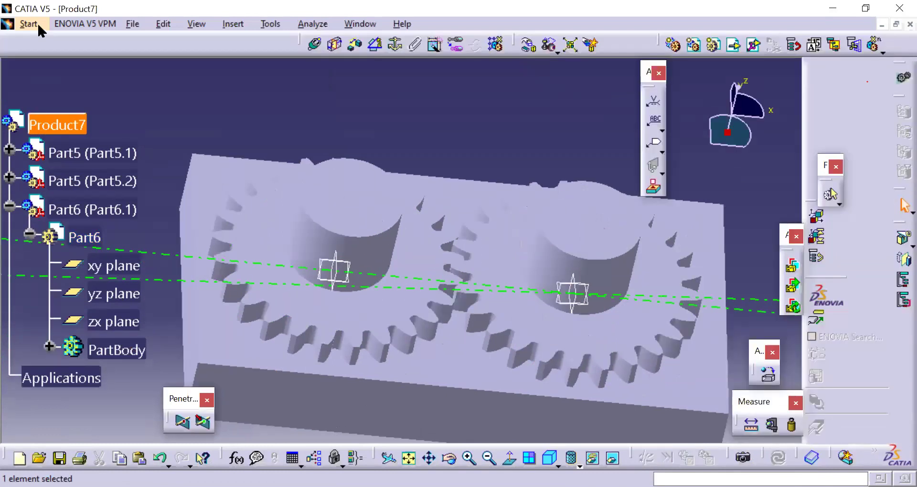
click(28, 24)
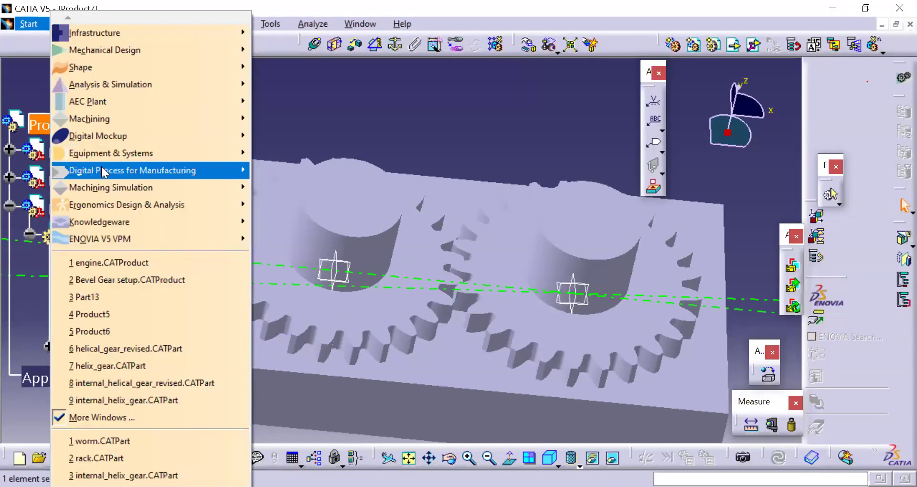
mouse_move(102, 166)
key(Right)
mouse_move(154, 140)
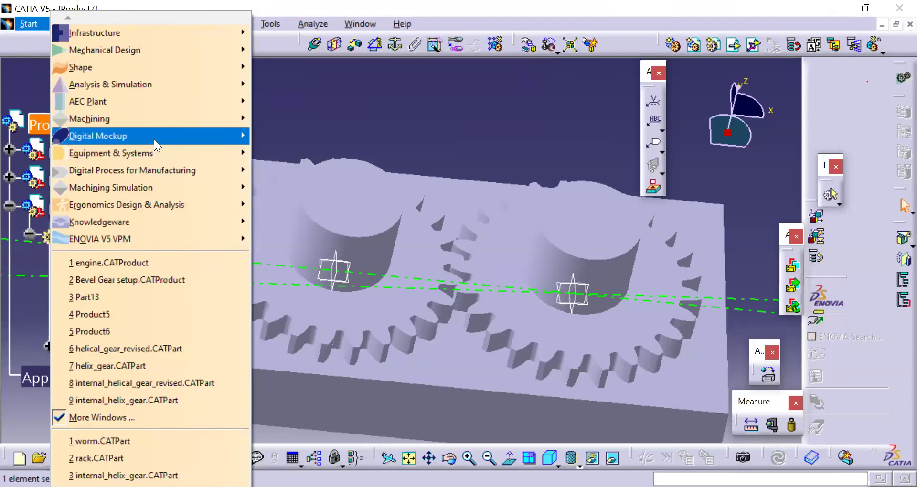
click(324, 175)
Create a new mechanism named Mechanism.1 and set the Part6 plate as its fixed part
middle_drag(438, 311, 397, 272)
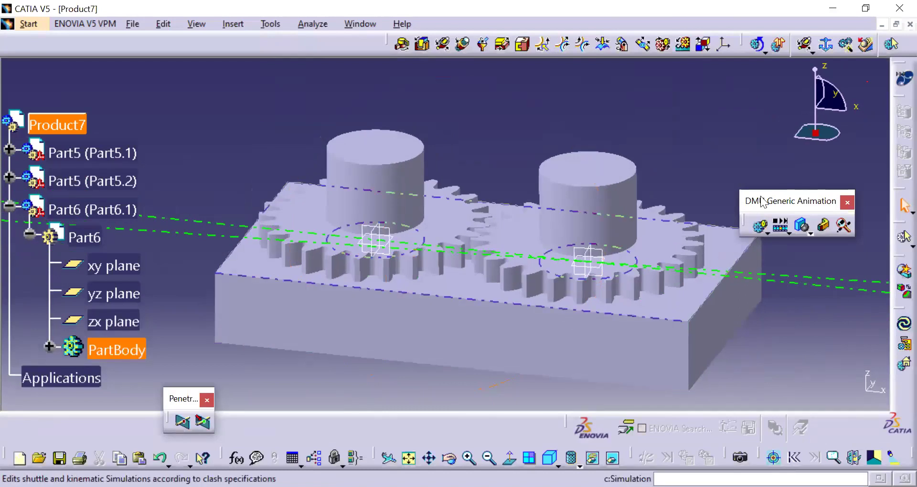
click(805, 180)
click(762, 49)
click(702, 44)
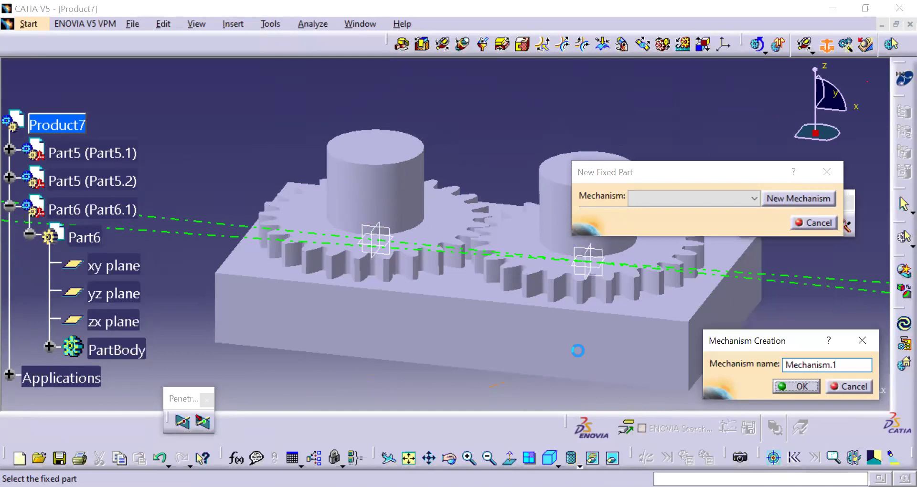
key(Return)
click(422, 277)
Start a revolute joint in Mechanism.1 with the axis of the Part6 shaft inside the Part5.2 gear as its first line
middle_drag(360, 307, 418, 310)
click(469, 229)
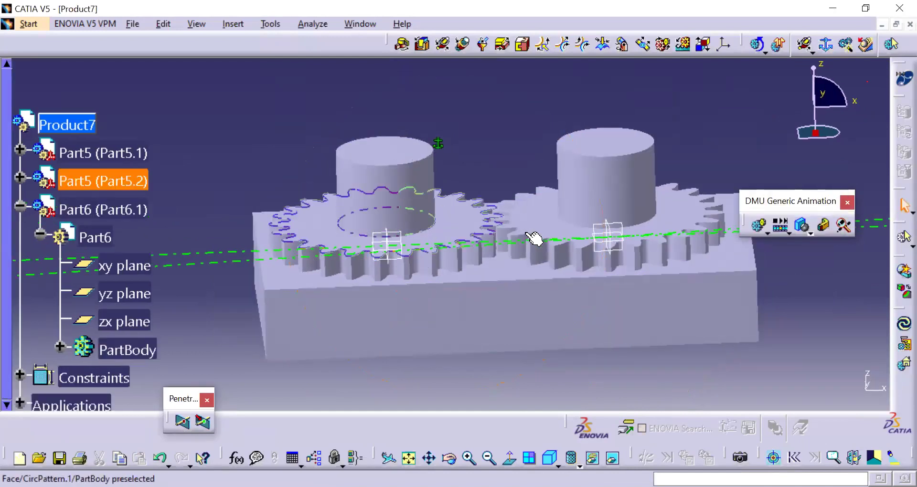
middle_drag(469, 229, 379, 258)
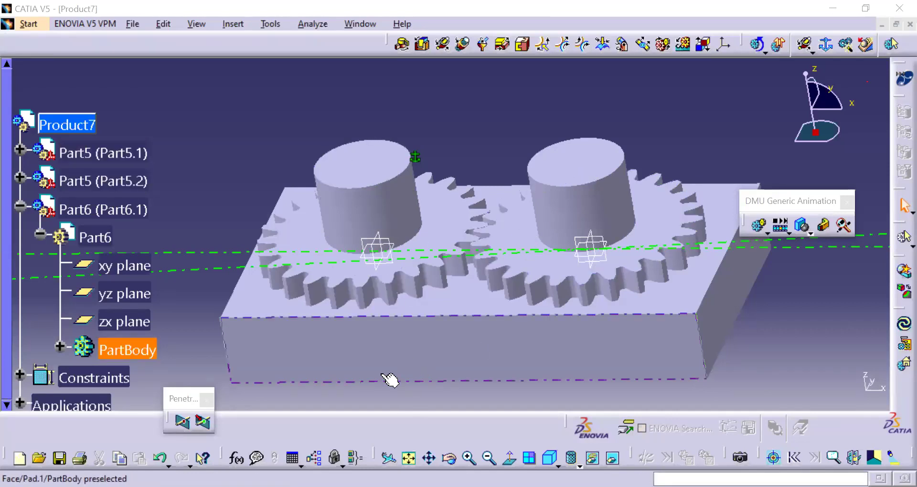
middle_click(477, 234)
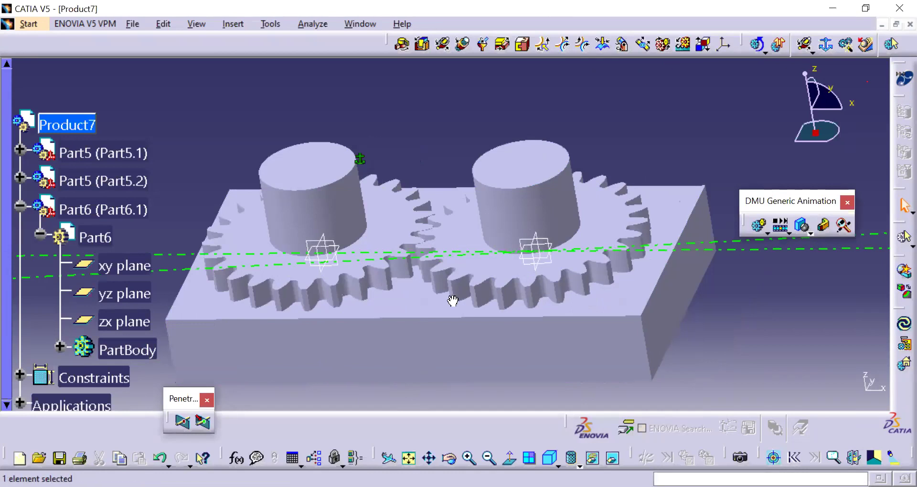
middle_drag(453, 301, 498, 28)
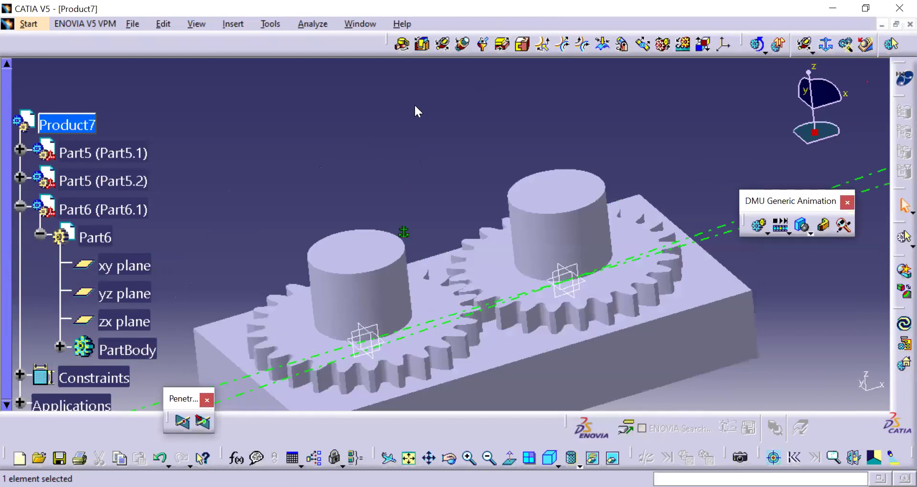
click(402, 44)
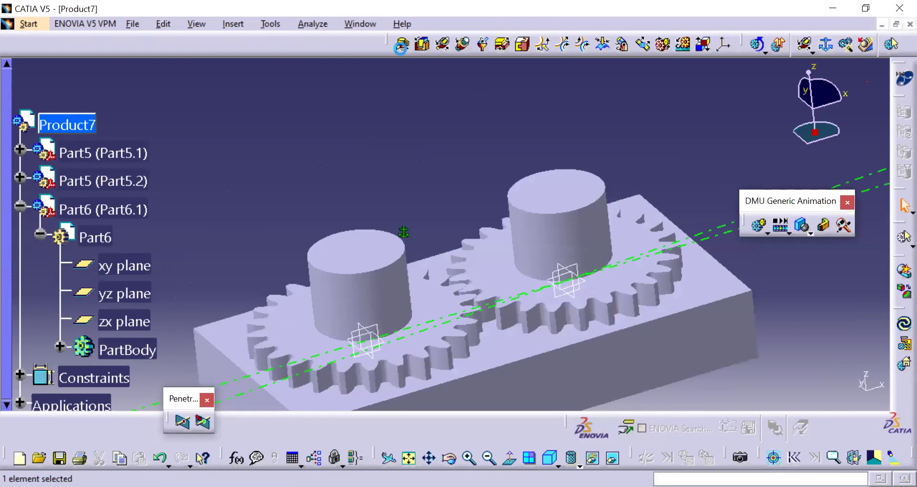
click(397, 231)
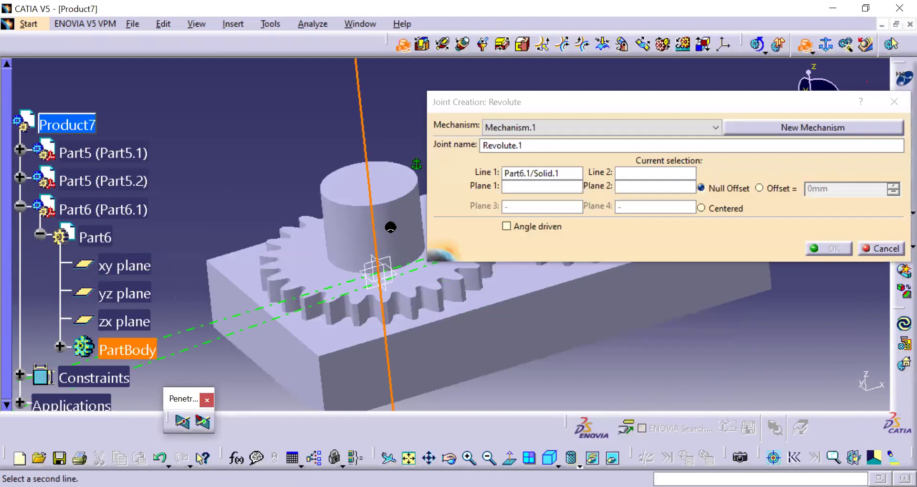
Hide Part6 and select the Part5.2 gear's bore axis as the joint's second line and its upper face as the first plane
right_click(419, 265)
click(430, 271)
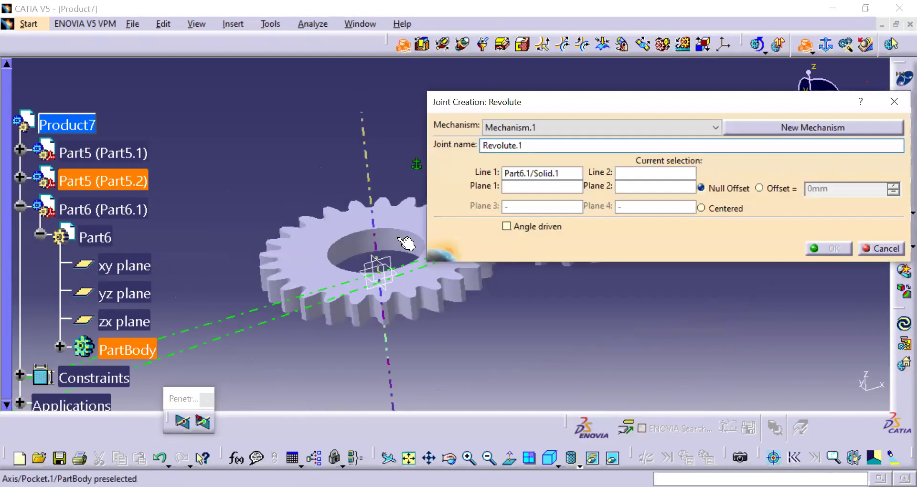
click(403, 240)
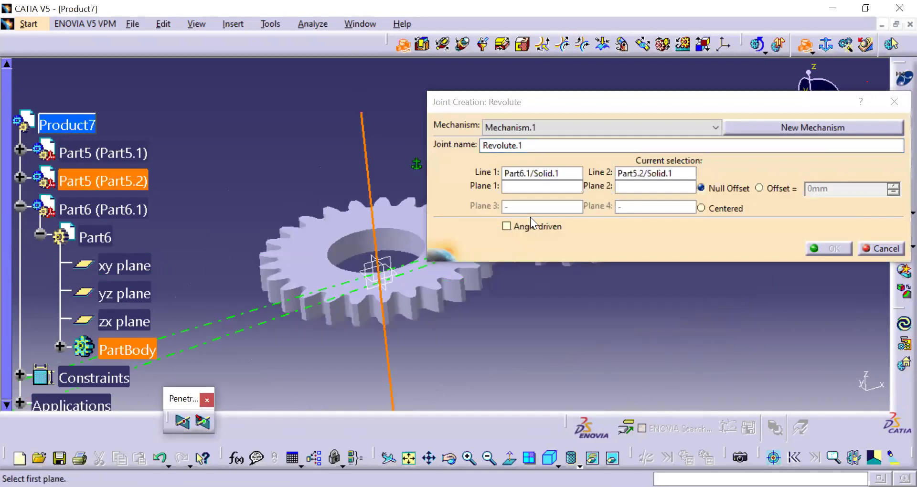
click(294, 254)
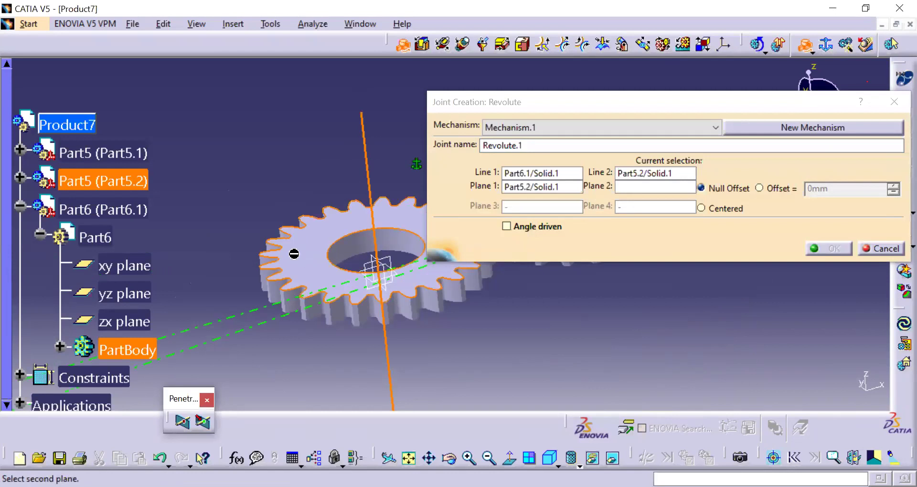